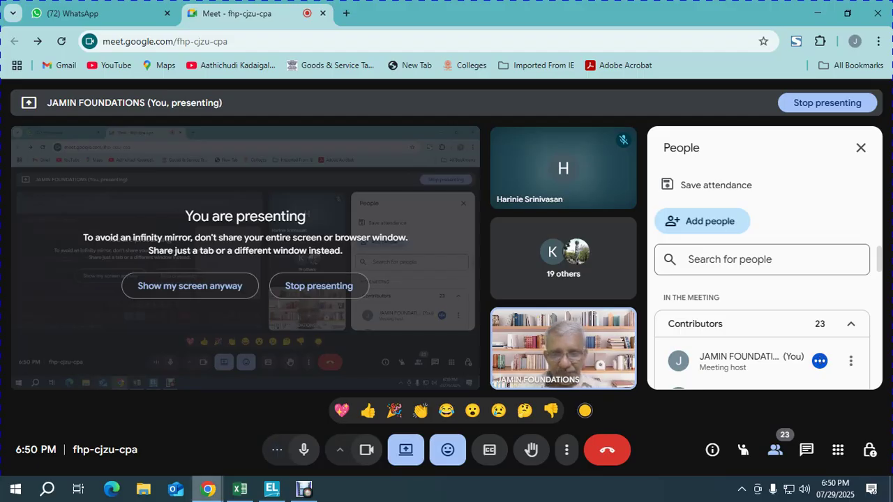
Switch to Excel and review the payroll sum sheet from the company creation details through PF and ESI details to the employee salary table
left_click(240, 489)
scroll(446, 293, "up", 3)
scroll(446, 293, "up", 17)
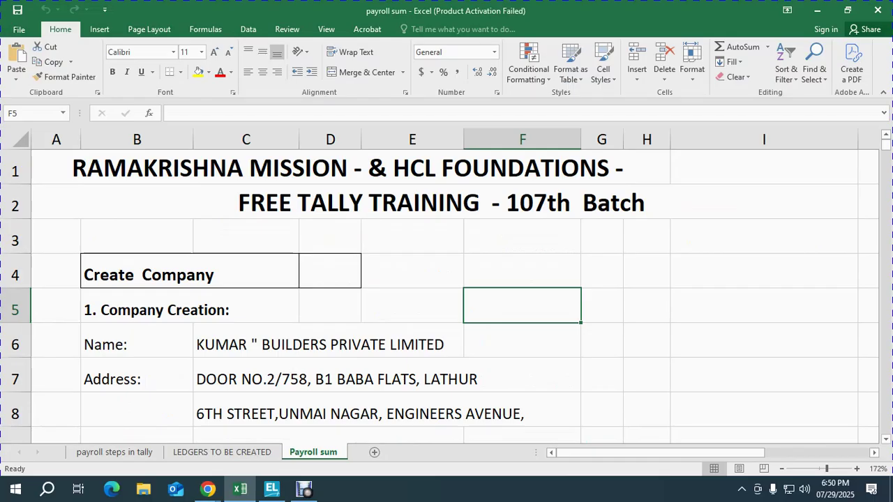
scroll(446, 293, "down", 3)
scroll(446, 293, "down", 2)
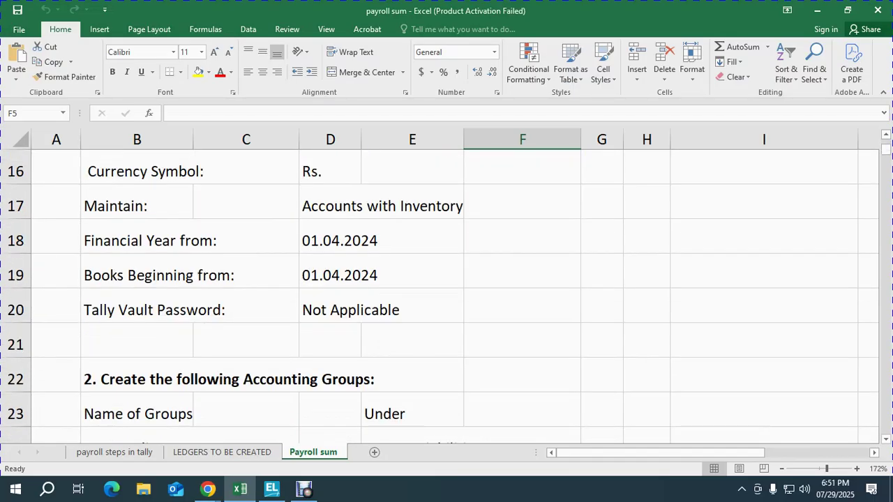
scroll(446, 293, "down", 3)
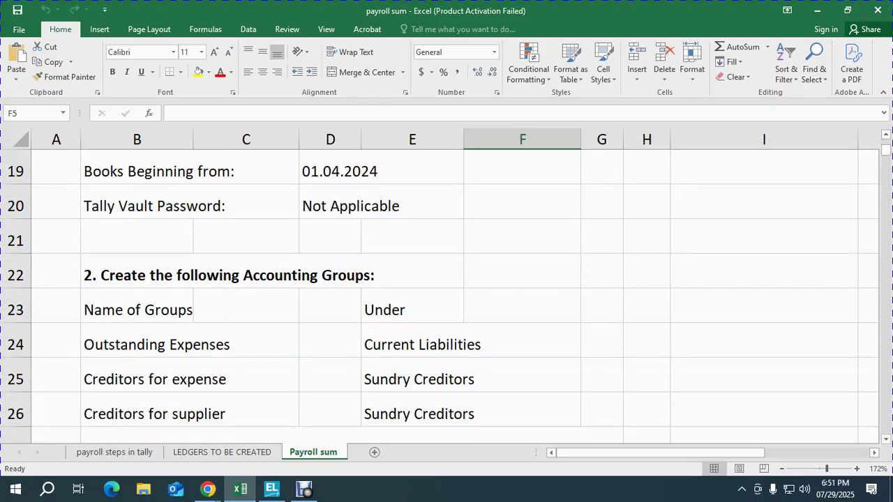
scroll(447, 293, "down", 10)
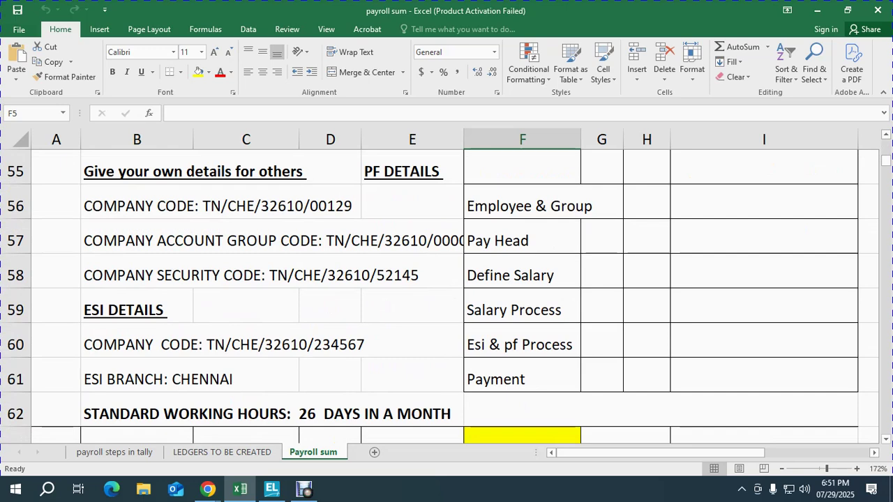
scroll(446, 293, "down", 3)
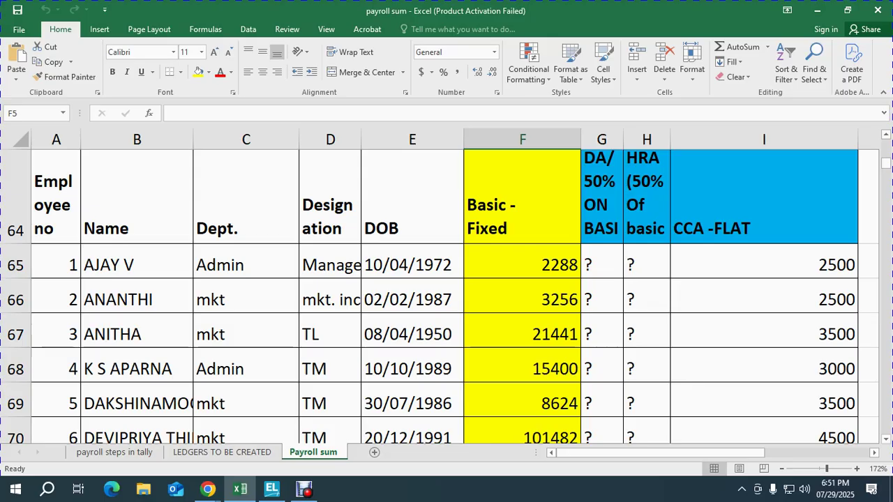
Switch to TallyPrime and review the KUMAR BUILDERS PRIVATE LIMITED company details, then close them
left_click(272, 488)
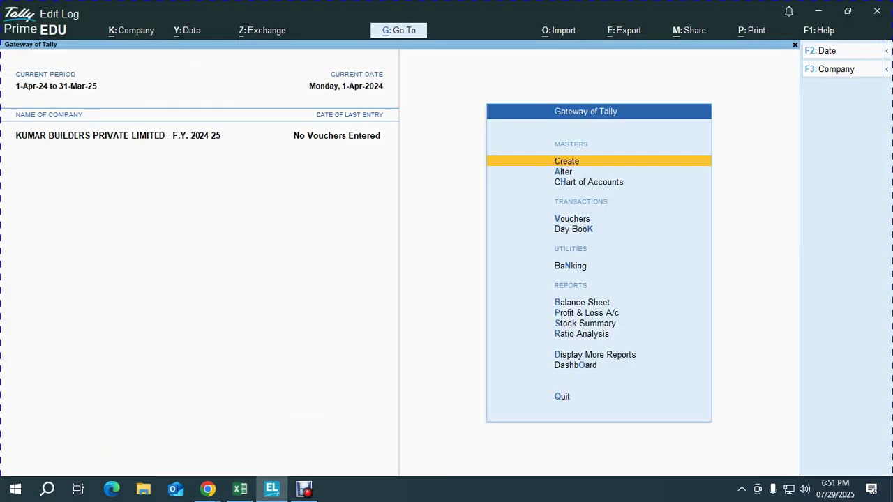
key("alt+k")
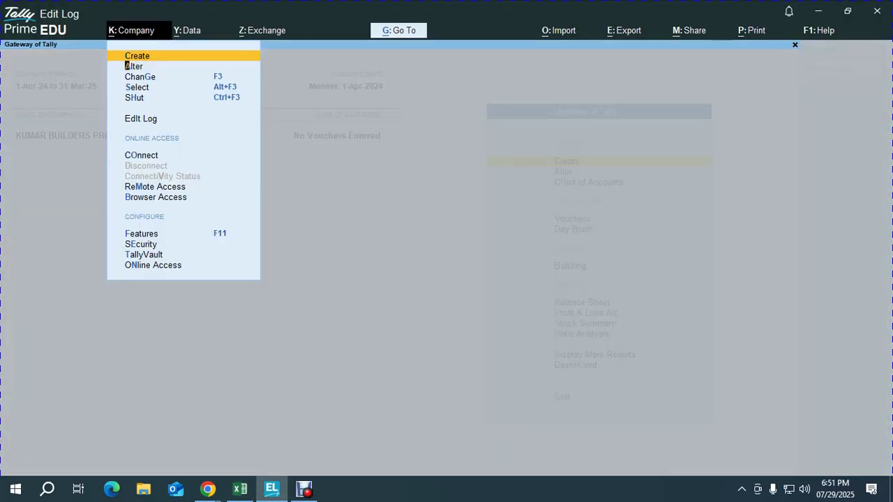
left_click(128, 66)
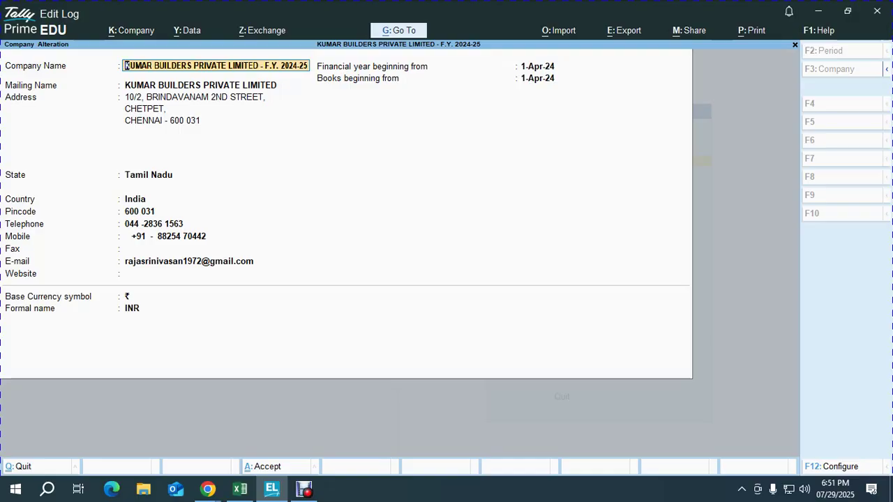
key("Return")
key("Return")
key("Return")
key("Escape")
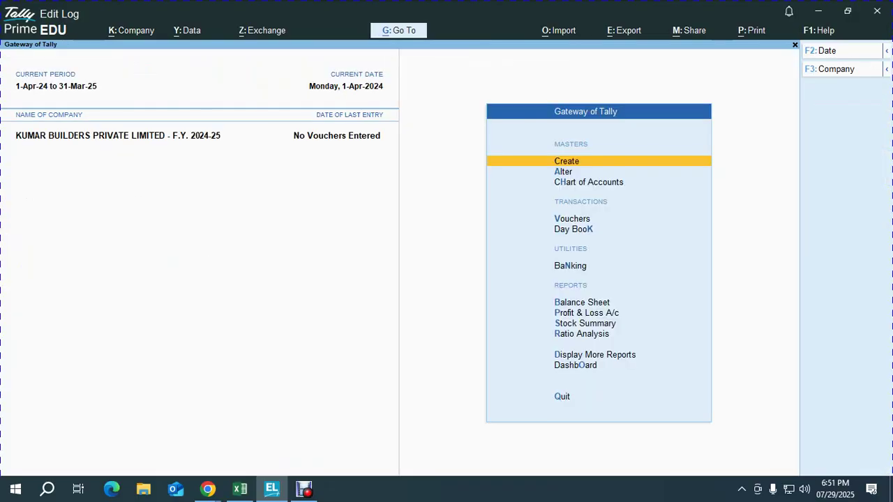
Check the Cost Centres, Maintain Payroll and Payroll Statutory settings in the company features and accept the form
key("F11")
key("Return")
key("Return")
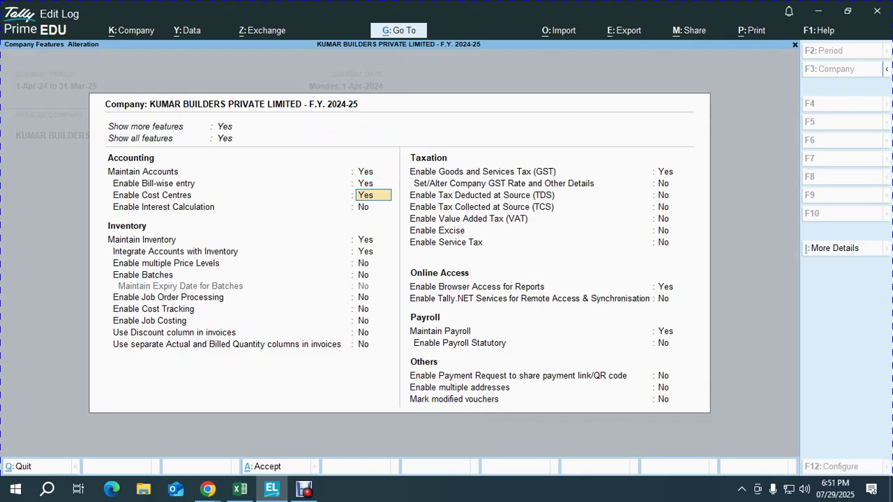
left_click(672, 331)
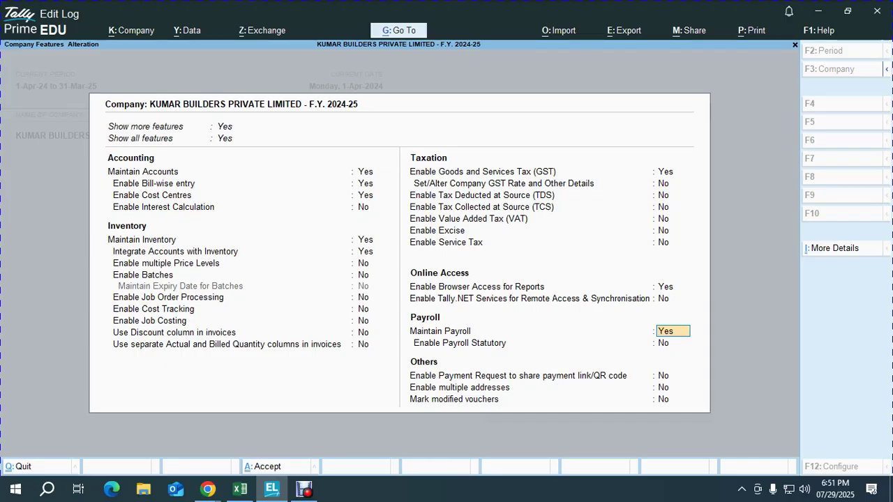
left_click(672, 343)
key("ctrl")
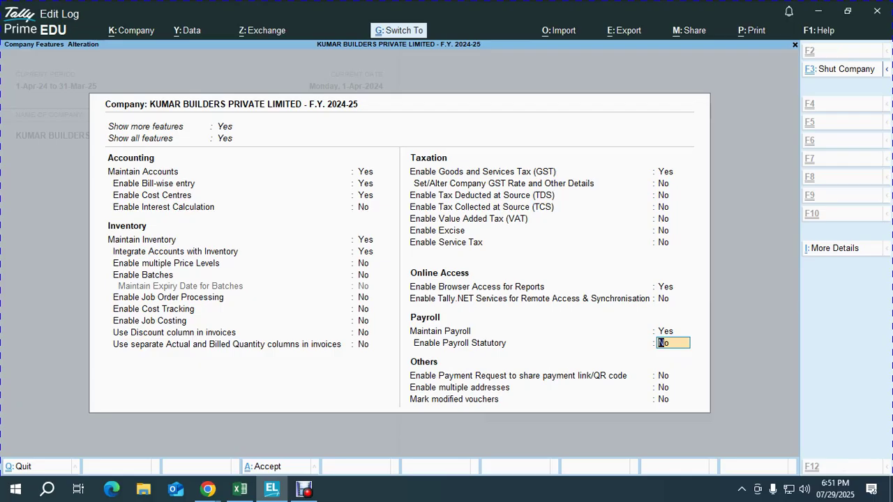
key("ctrl+a")
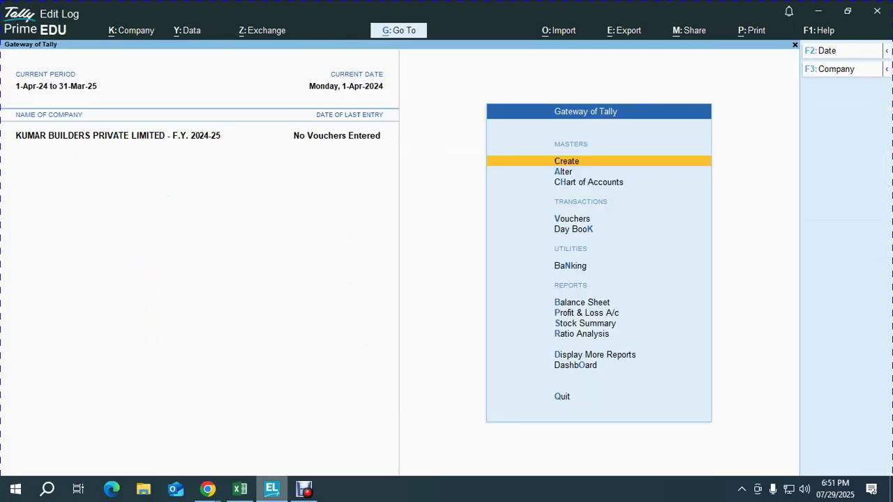
Return to Excel and review the remaining employee data and the one-time master creation steps on the payroll steps in tally sheet
left_click(240, 490)
left_click(246, 331)
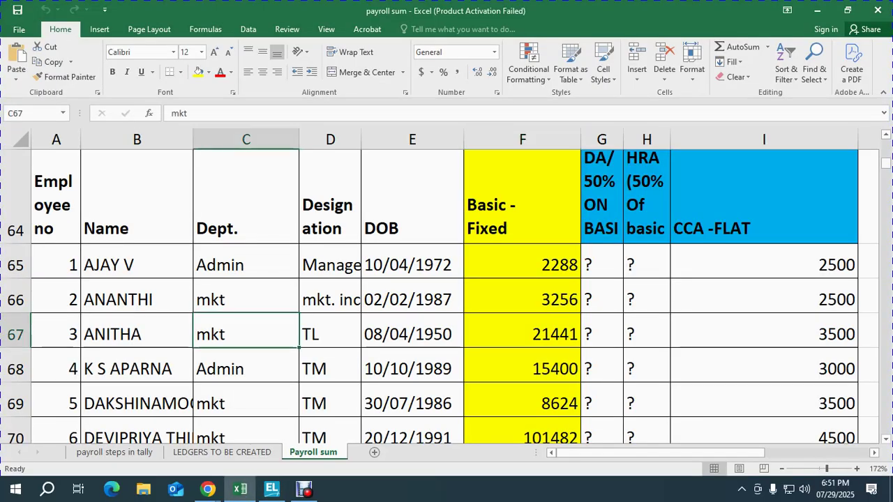
scroll(246, 331, "down", 8)
scroll(446, 293, "down", 6)
scroll(446, 293, "up", 5)
left_click(114, 452)
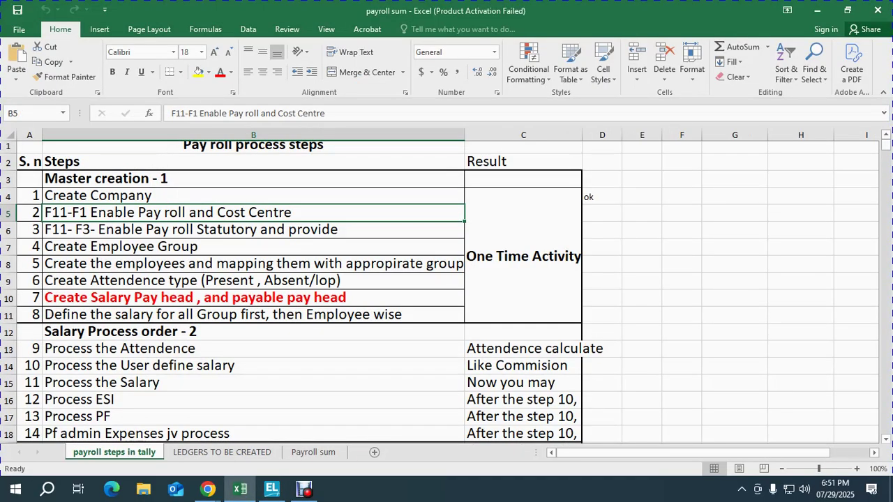
left_click(523, 256)
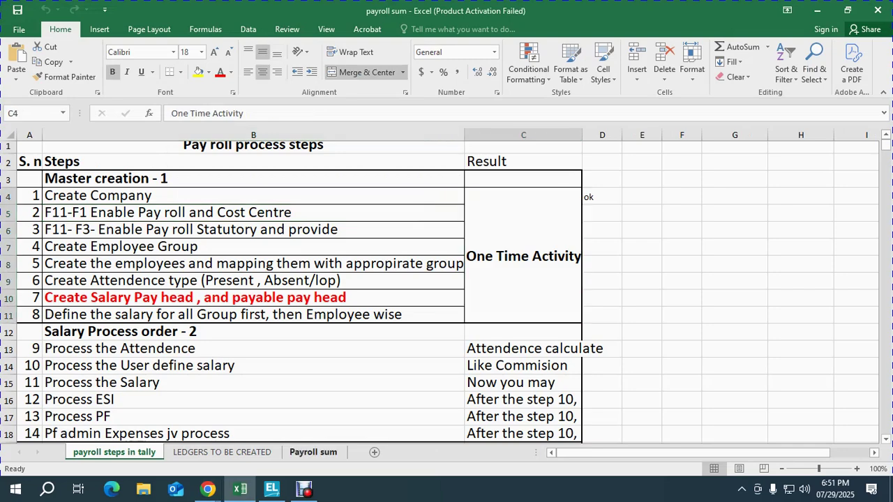
On the Payroll sum sheet, enter the heading "S. No" in cell A90 below the salary payment notes
left_click(313, 452)
scroll(446, 293, "up", 11)
scroll(446, 293, "down", 7)
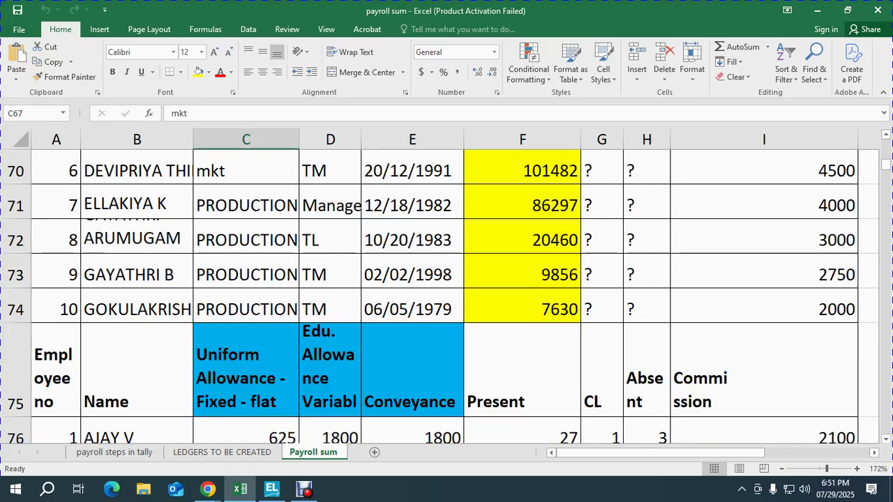
scroll(446, 293, "down", 3)
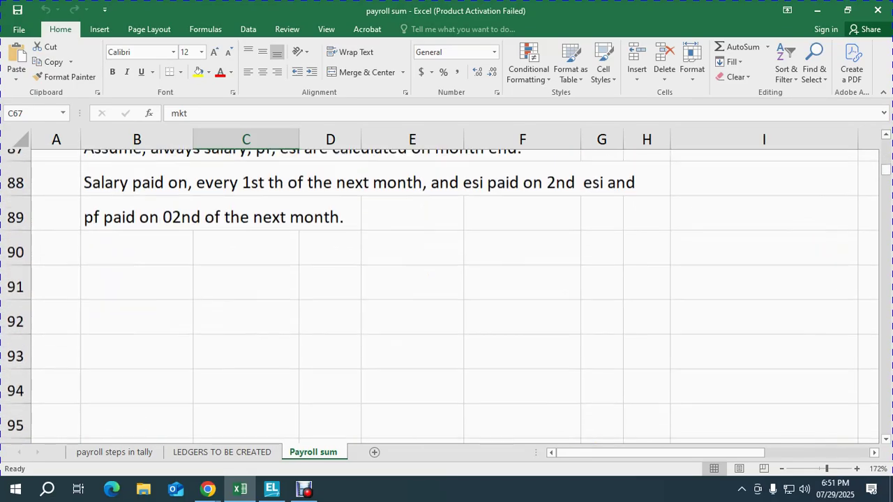
left_click(56, 236)
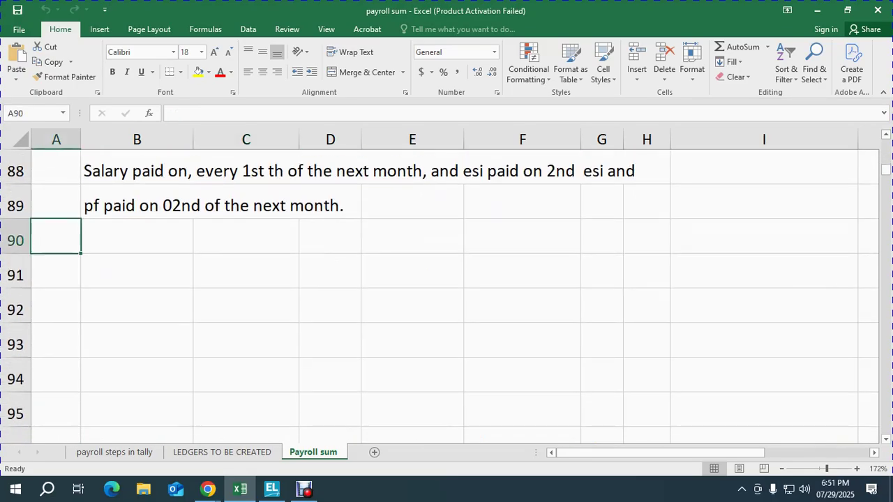
type("S. No")
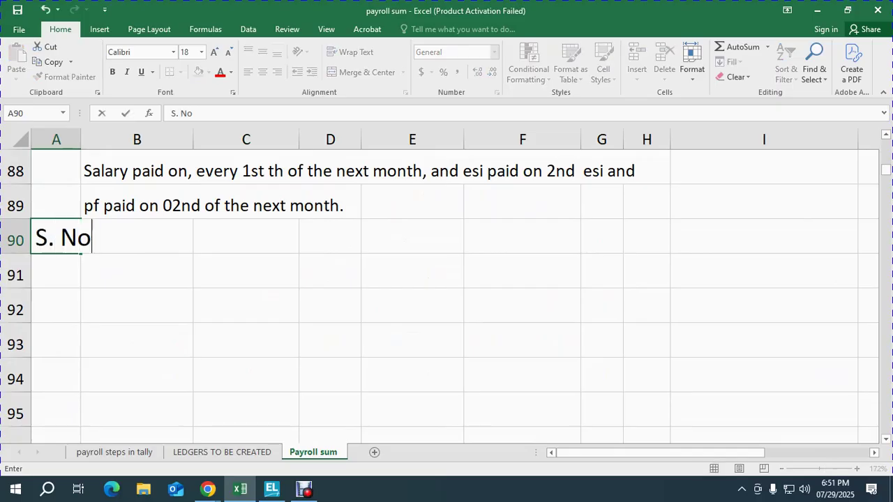
key("Tab")
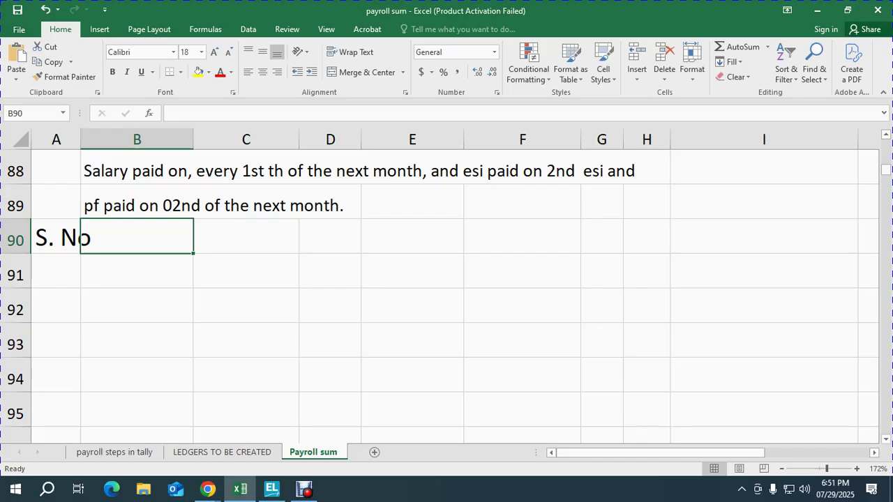
Add the headings "Particulars" in B90 and "Status" in E90
type("part")
key("BackSpace")
key("BackSpace")
key("BackSpace")
key("BackSpace")
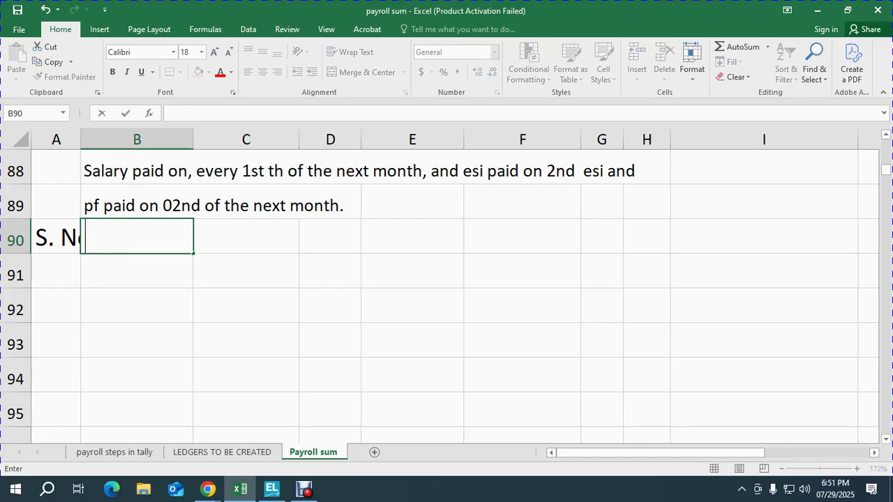
type("Partic")
key("BackSpace")
type("iculars")
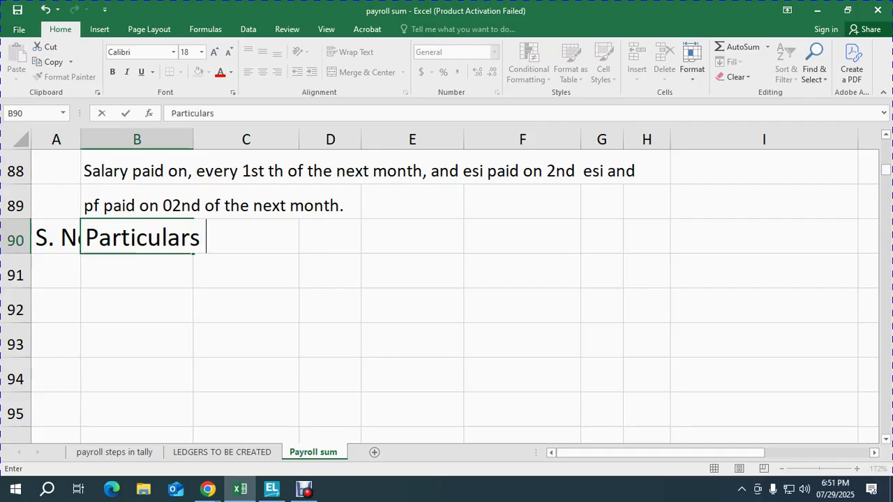
key("Tab")
key("Tab")
key("Tab")
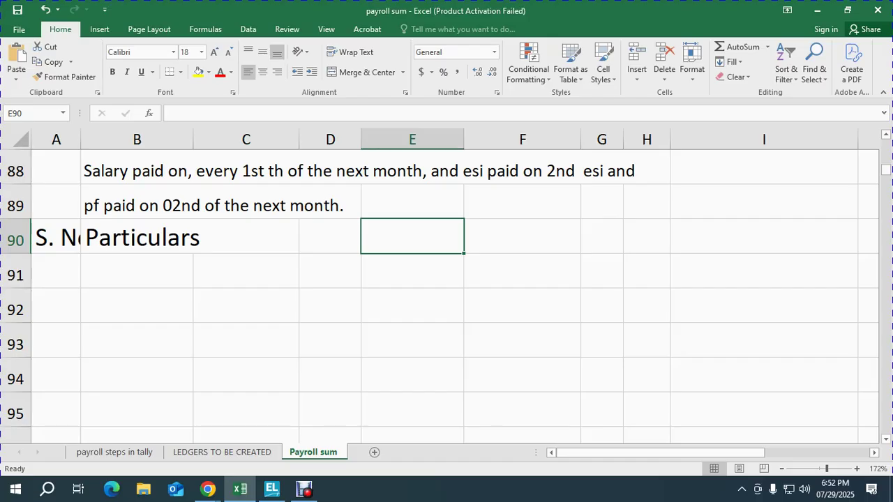
type("Status")
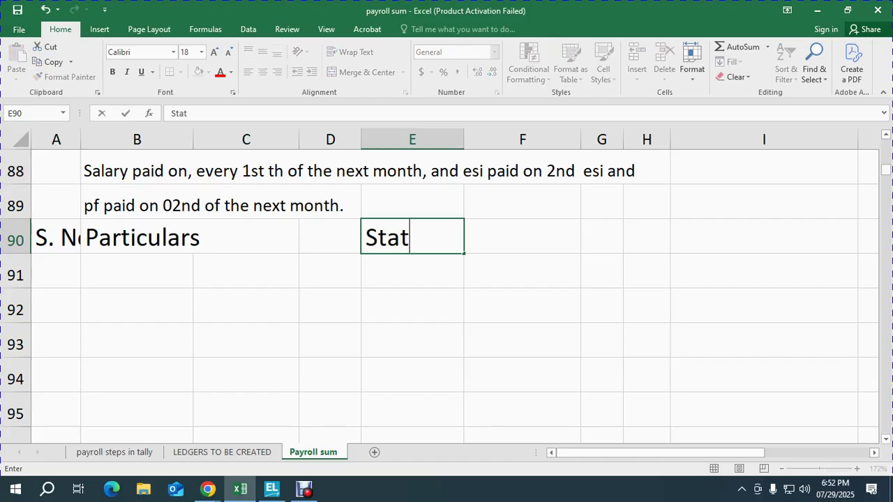
key("Return")
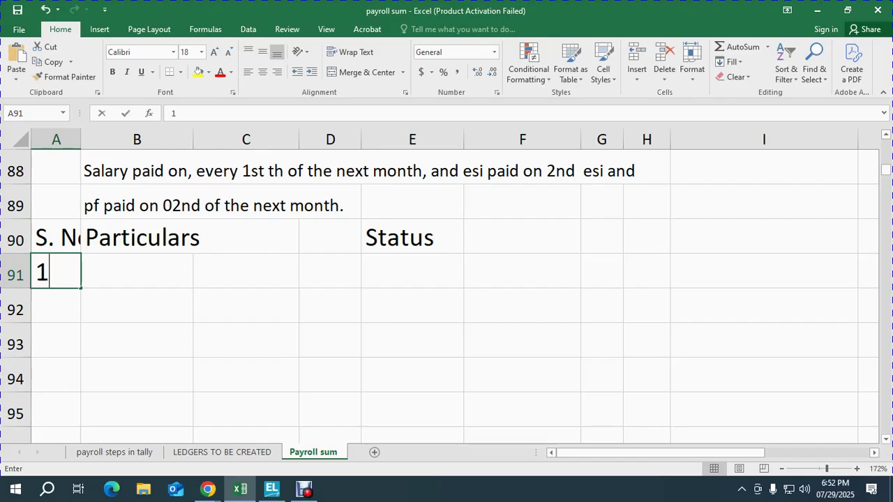
Start the serial numbers with 1 in A91 and the formula =A91+1 in A92
type("1")
key("Return")
type("=A91+1")
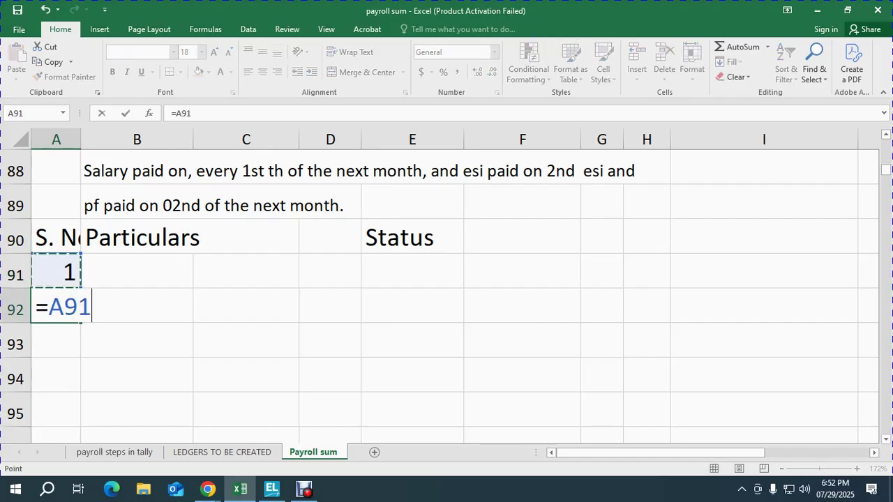
key("Return")
Copy the A92 serial number formula down the rows below in column A
key("Up")
key("ctrl+c")
key("shift+Down")
key("shift+Down")
key("shift+Down")
key("shift+Down")
key("shift+Down")
key("shift+Down")
key("shift+Down")
key("shift+Down")
key("shift+Down")
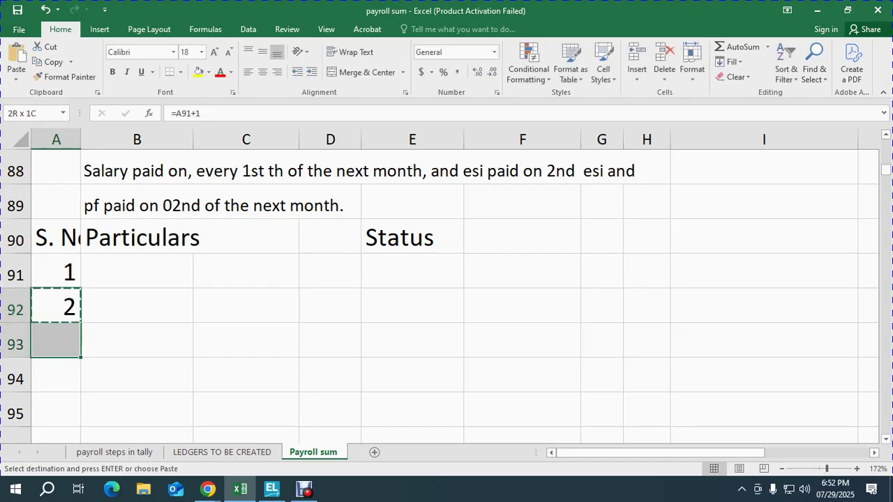
key("Return")
Enter "Company Create" as the first particular in B91
key("Up")
key("Right")
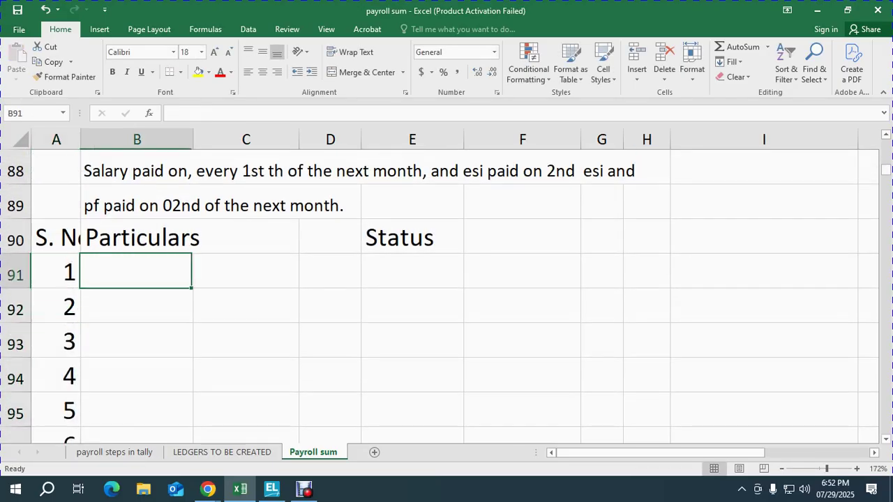
type("Com")
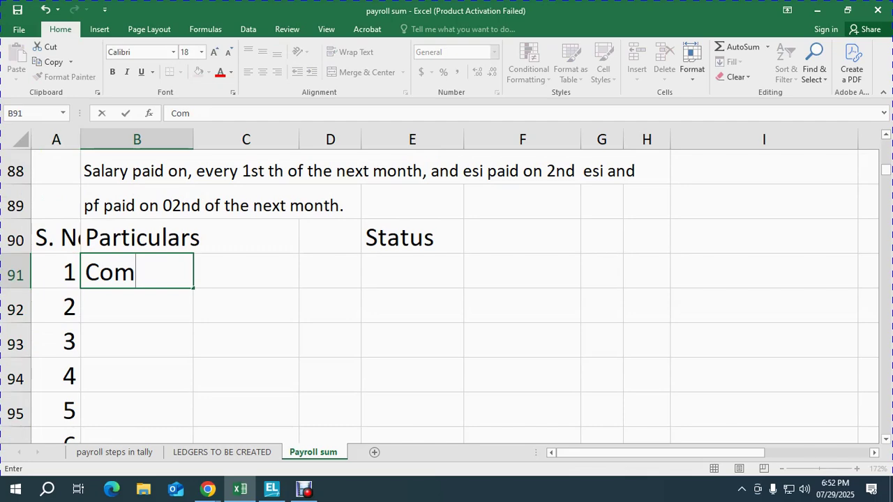
type("pany Create")
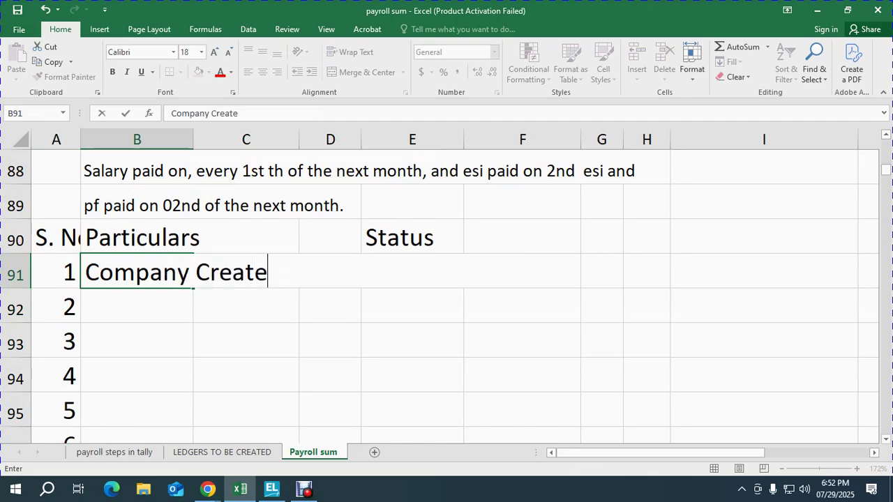
key("Return")
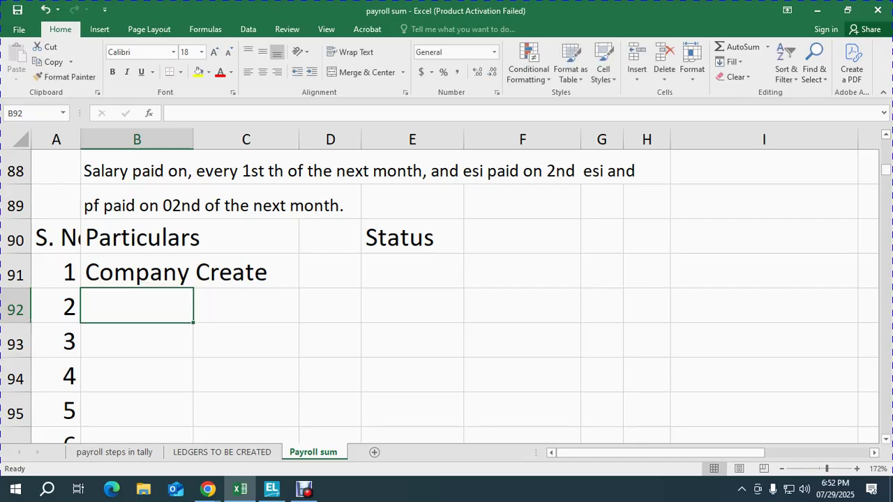
Enter "F11 - Cost Center & Payroll enable" as the second particular in B92
type("F11 - CV")
key("BackSpace")
type("ost Center & ")
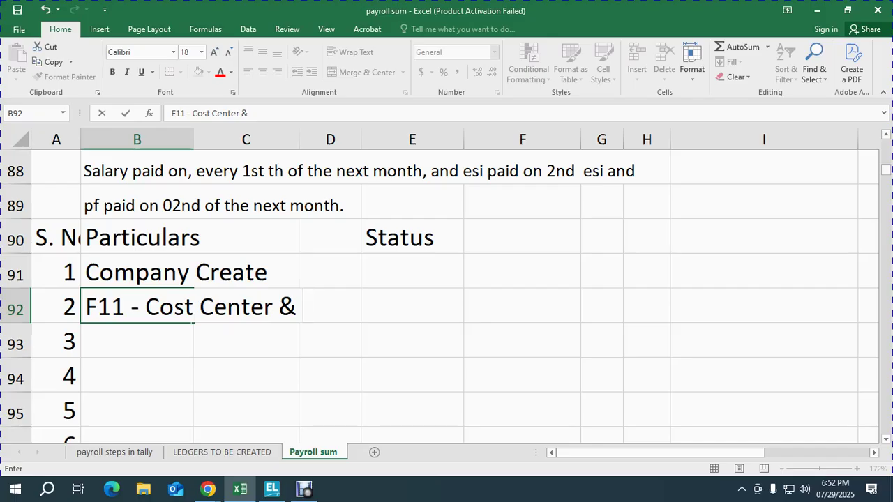
type("Payroll enable")
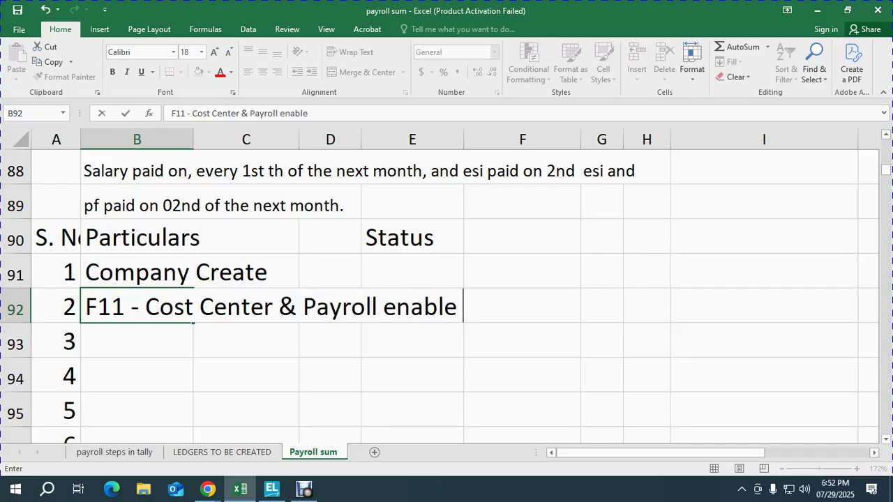
key("Return")
Move the Status heading from E90 to F90 and select the cell below it
left_click(413, 237)
key("ctrl+x")
left_click(522, 237)
key("ctrl+v")
left_click(521, 271)
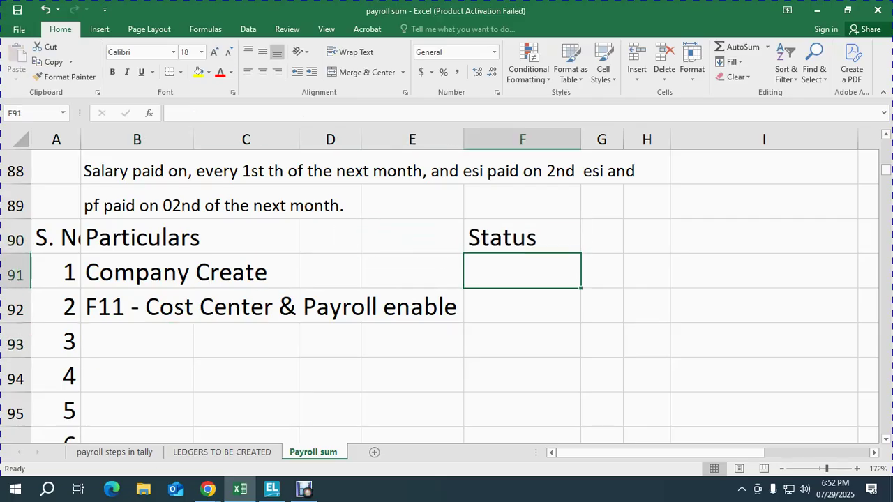
Enter the status "ok" for Company Create in F91 and for the F11 row in F92
type("ok")
key("Return")
type("ok")
key("Return")
Enter "Create Employee Group" as the third particular in B93
key("Left")
key("Left")
key("Left")
key("Left")
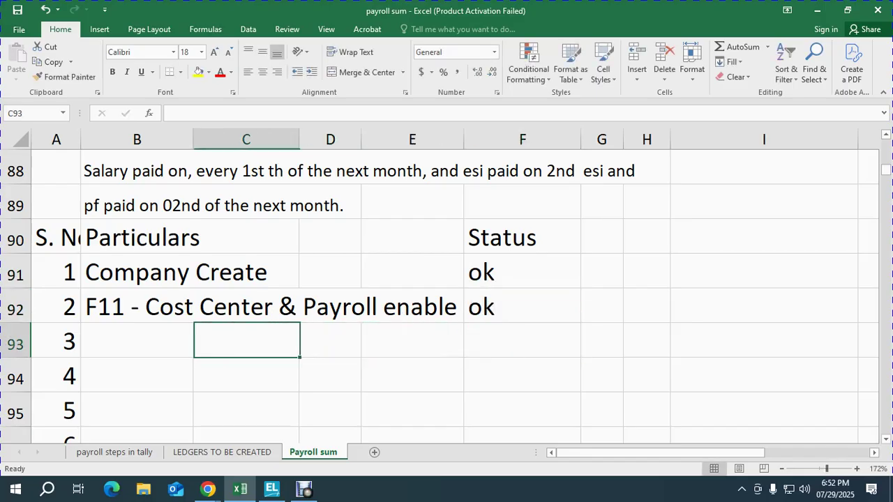
type("Create")
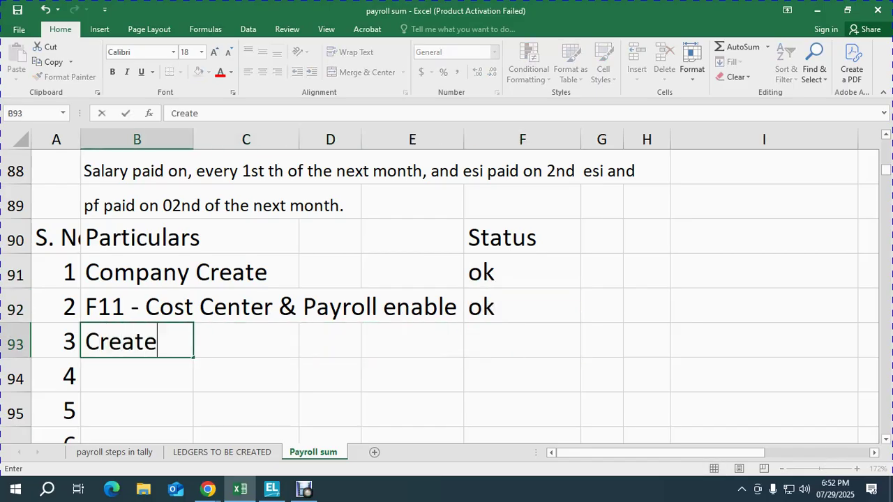
type(" Empl")
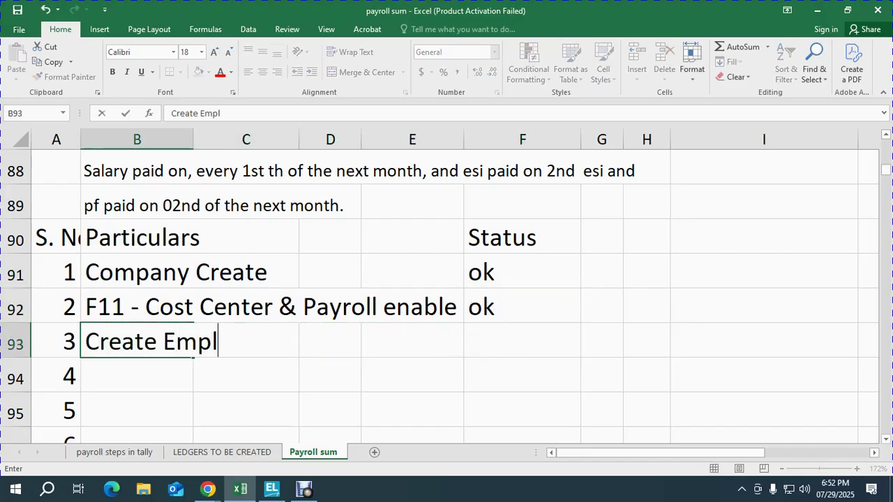
type("oyee Group")
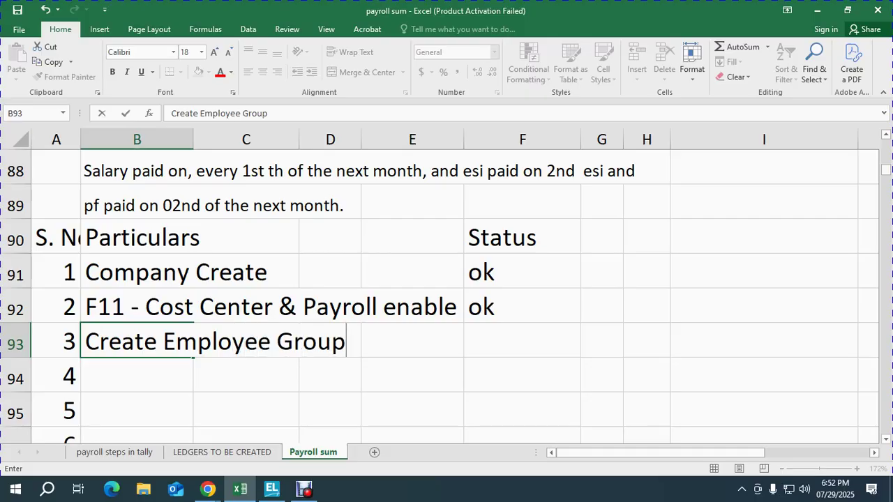
key("Return")
Enter "Create Employee" as the fourth particular in B94
type("Create")
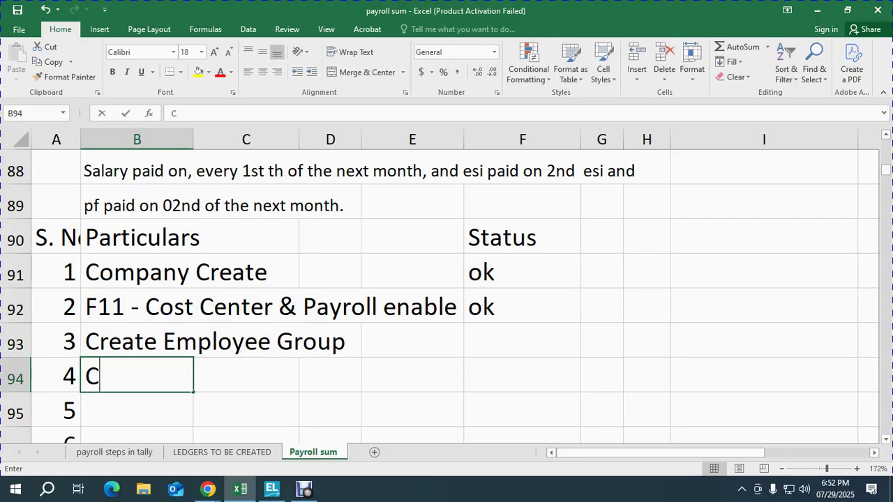
type(" Em")
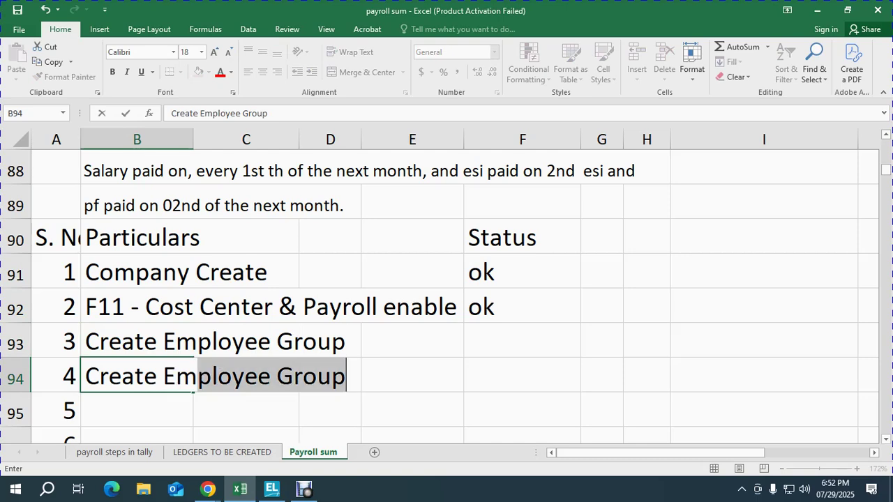
type("ployee")
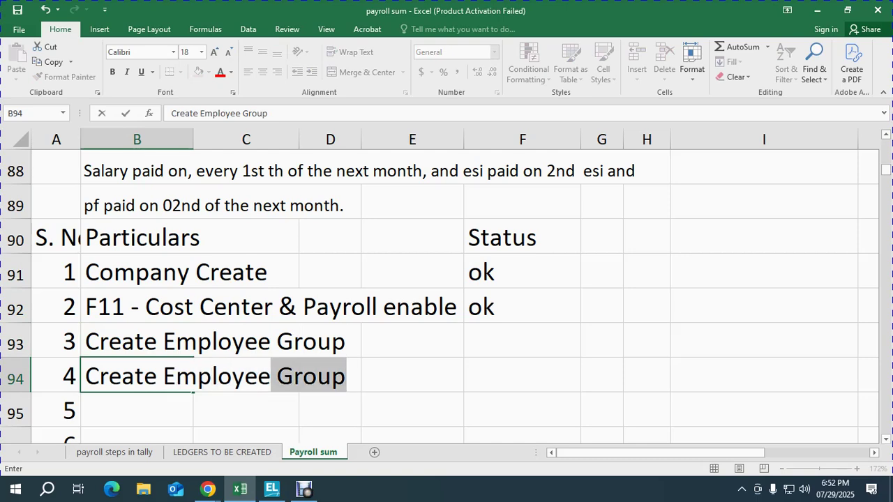
key("BackSpace")
key("Return")
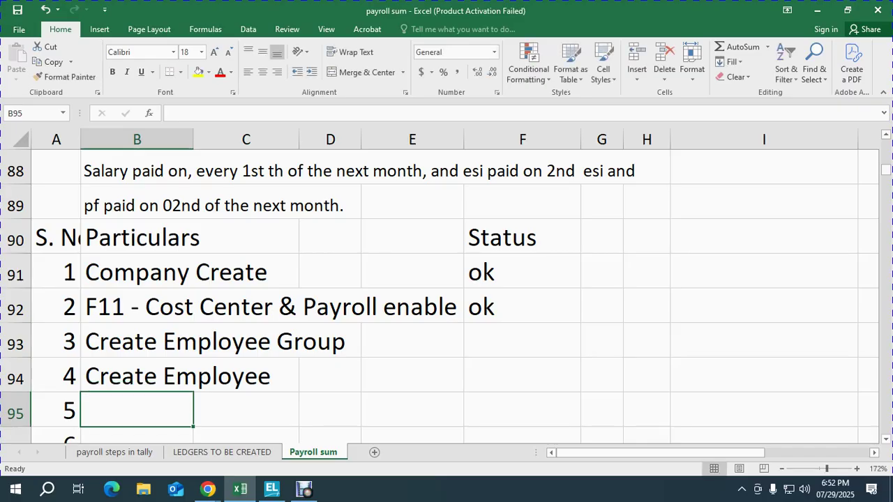
Examine the employee table that starts at row 64, going through the employee numbers and names
scroll(446, 297, "up", 10)
scroll(446, 296, "down", 1)
scroll(446, 297, "down", 1)
left_click(246, 335)
left_click(137, 335)
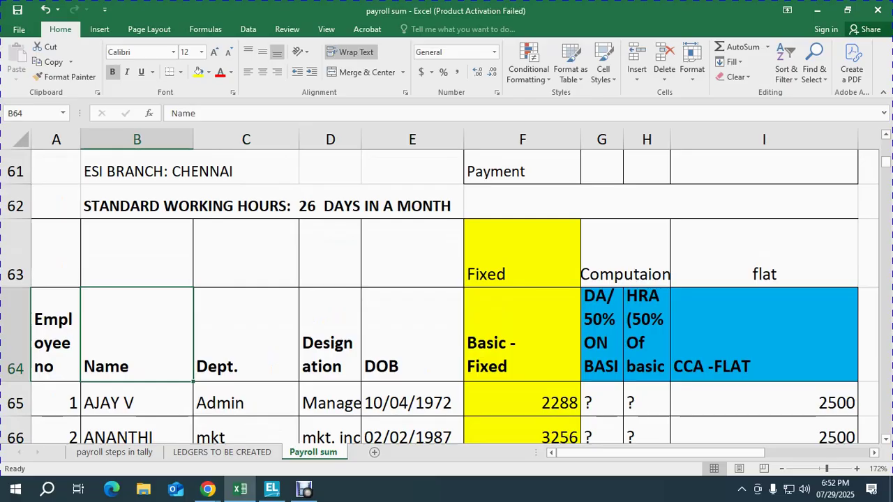
key("Left")
key("Down")
key("Down")
key("Down")
key("Down")
key("Down")
key("Down")
key("Down")
key("Down")
key("Up")
key("Up")
key("Up")
key("Up")
key("Up")
key("Up")
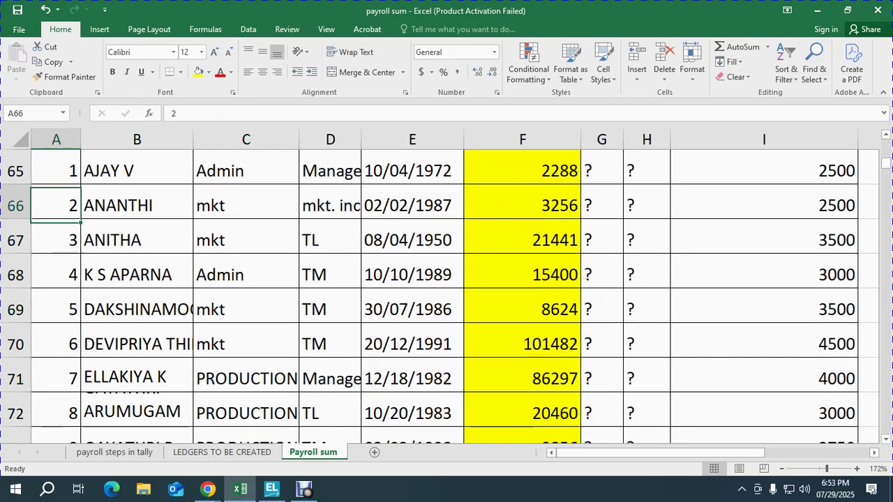
key("Up")
key("Up")
Examine the employee table's column headings in row 64, from Dept. and Designation to the pay component columns
key("Right")
key("Right")
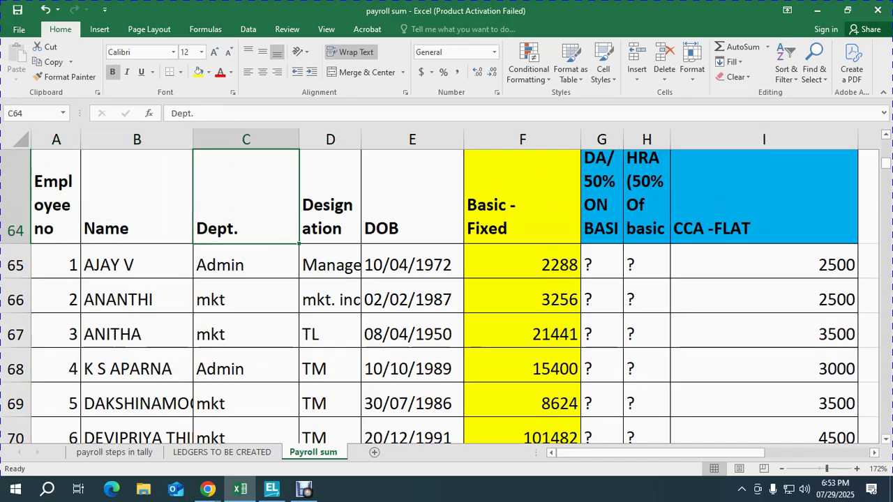
key("Right")
key("Right")
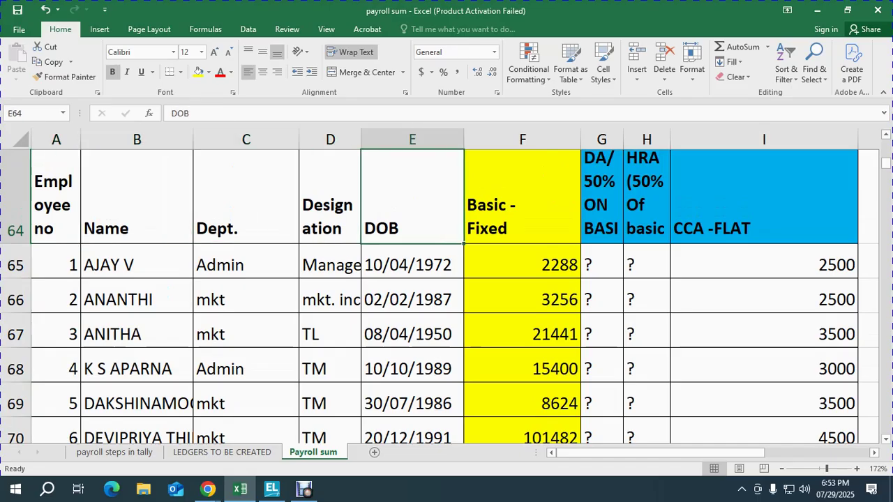
key("Right")
key("Left")
key("Left")
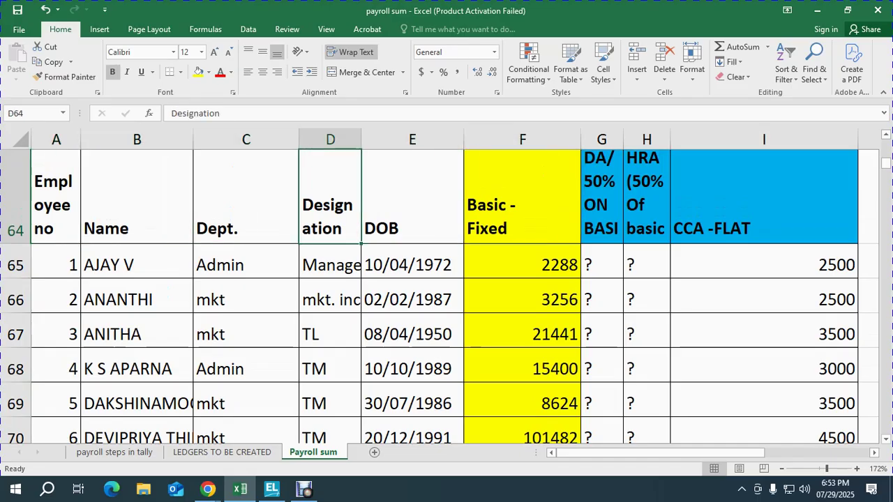
key("Right")
key("Right")
key("Right")
key("Right")
key("Right")
key("Right")
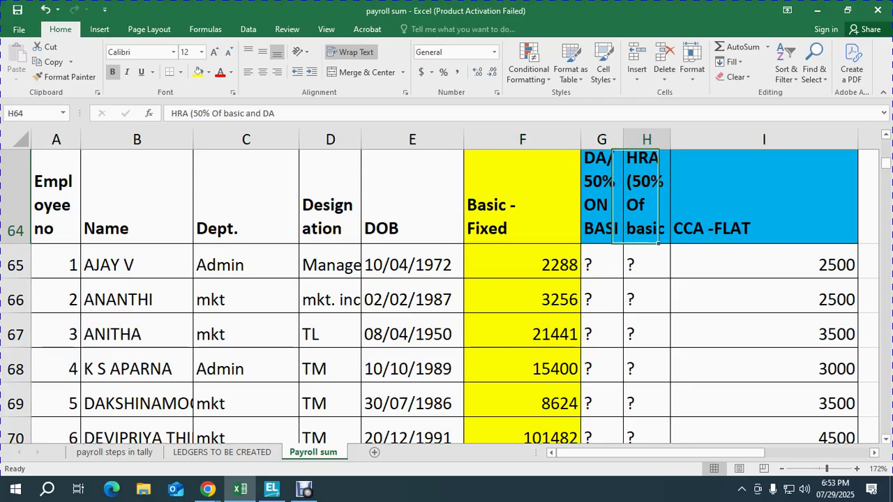
key("Right")
key("Left")
key("Left")
key("Left")
key("Left")
key("Left")
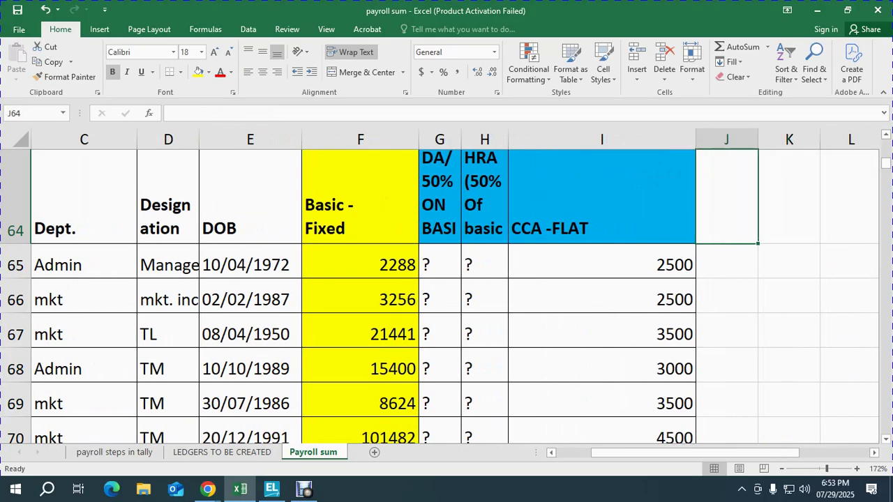
key("Left")
key("Left")
key("Left")
key("Left")
key("Left")
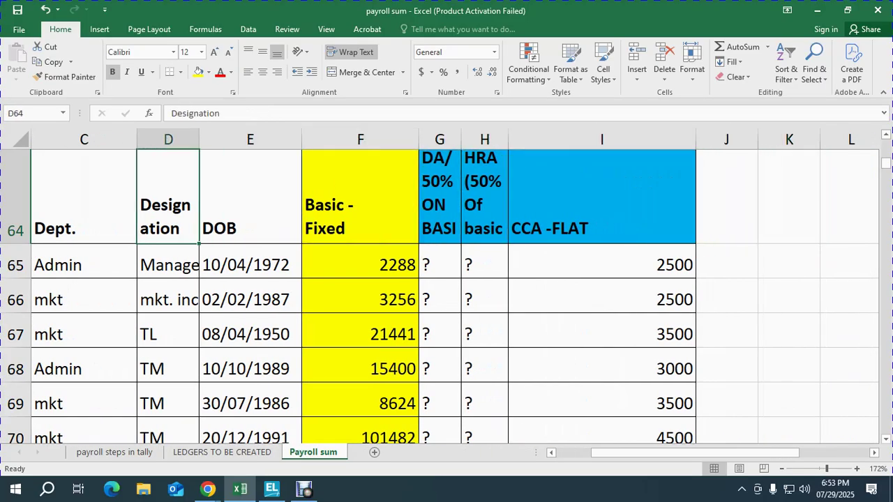
Check the Dept. column of the employee table for the departments needed as employee groups
key("Down")
key("Right")
key("Right")
key("Down")
key("Down")
key("Down")
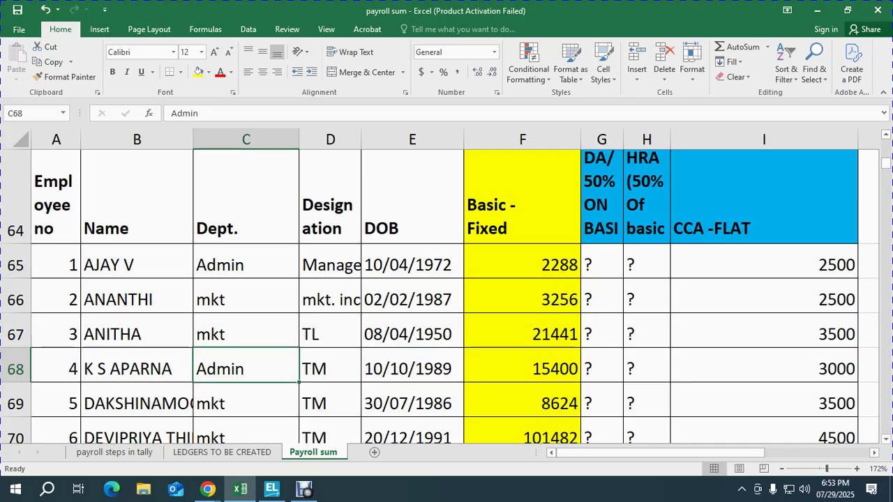
key("Down")
key("Down")
key("Down")
Switch to TallyPrime, open the list of masters for creation and go to Employee Group under Payroll Masters
key("alt+Tab")
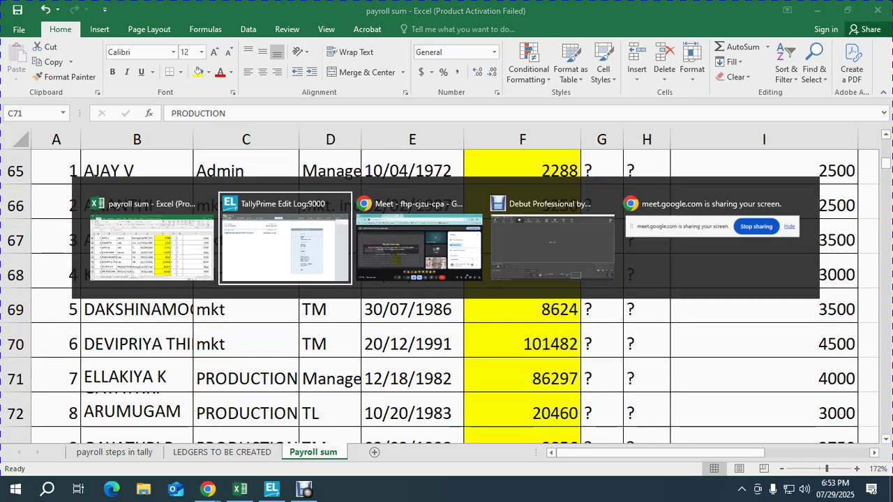
key("Return")
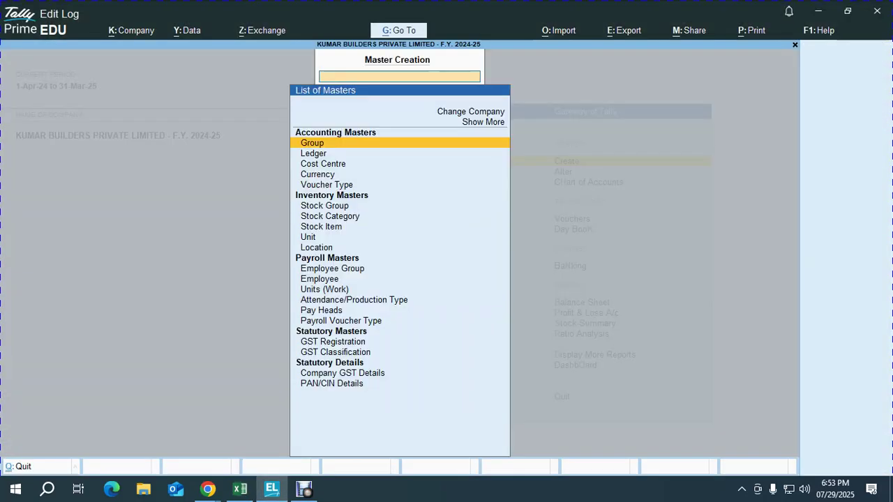
key("Down")
key("Down")
key("Down")
key("Down")
key("Down")
key("Down")
key("Down")
key("Down")
key("Down")
key("Down")
key("Down")
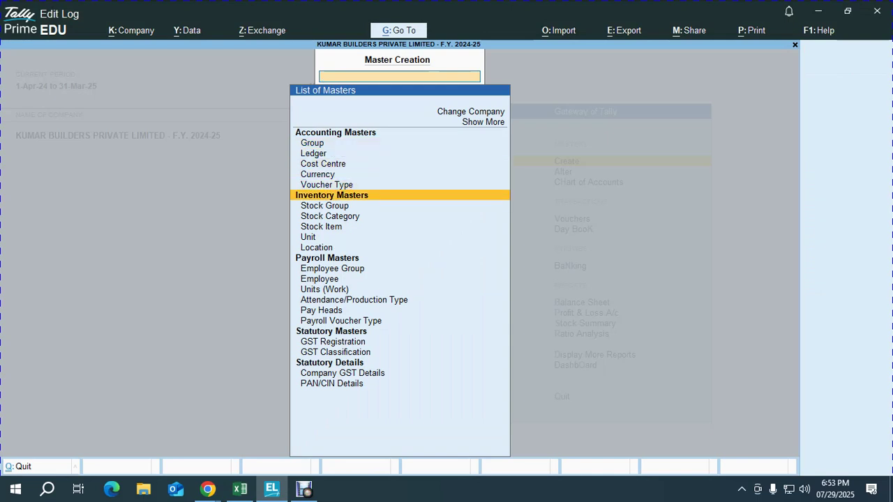
key("Down")
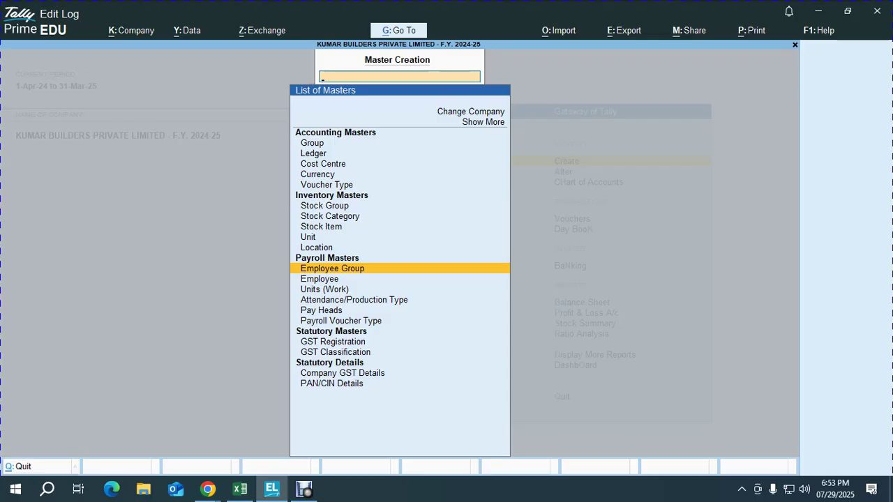
Look through the payroll masters between Employee Group and Pay Heads
key("Down")
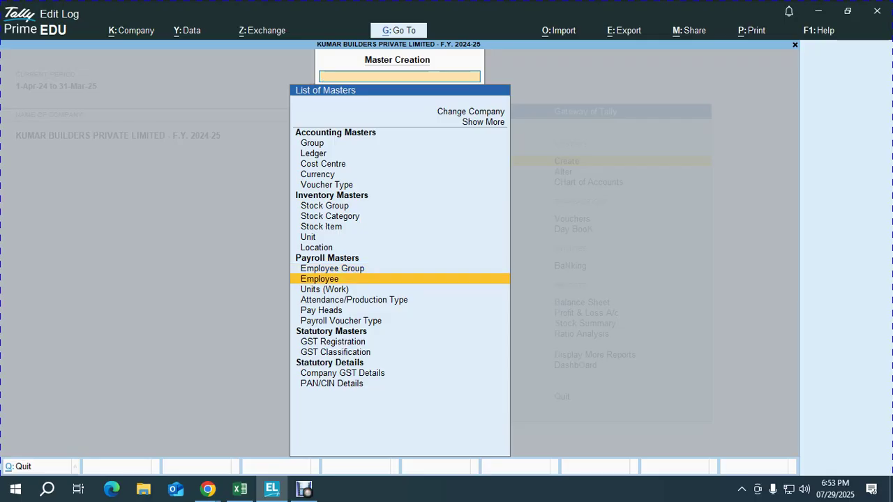
key("Down")
key("Down")
key("Down")
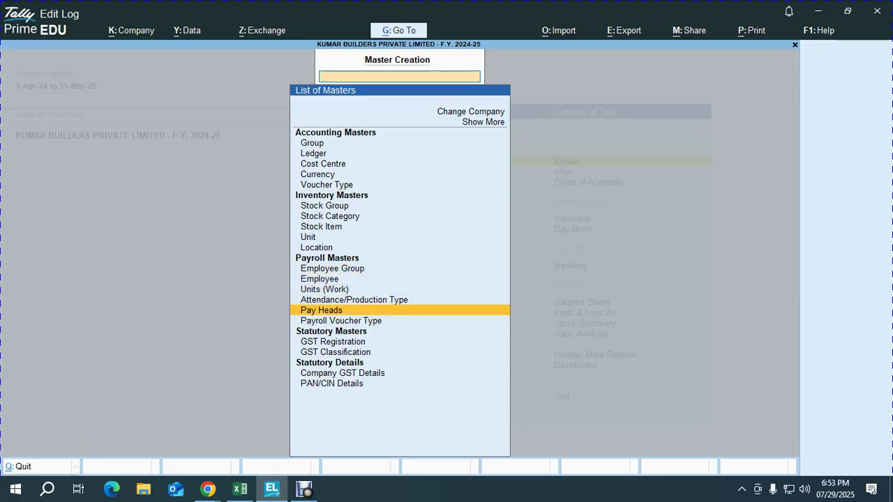
key("Up")
key("Up")
key("Up")
key("Up")
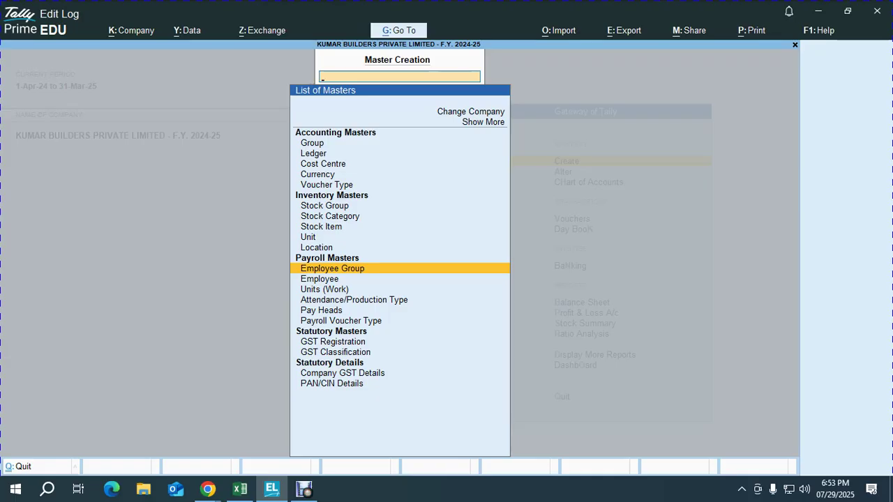
Create the employee group ADMIN under Primary with Define salary details set to No
key("Return")
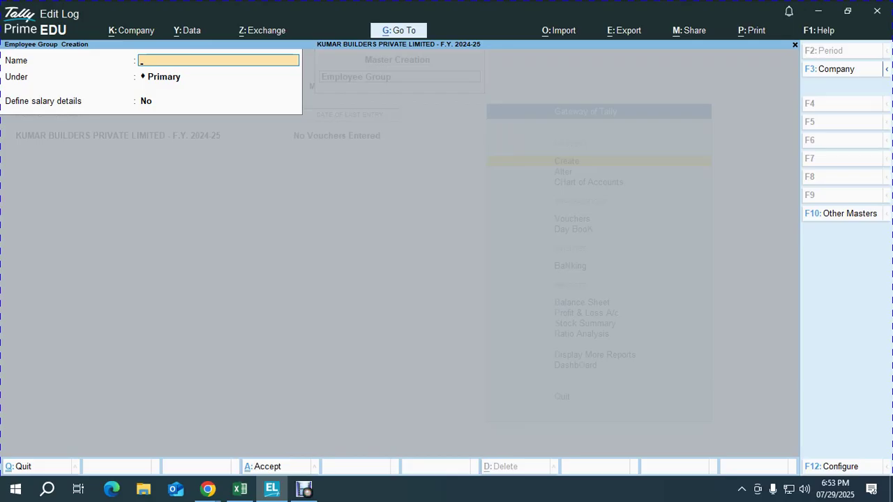
type("Admin")
key("BackSpace")
key("BackSpace")
key("BackSpace")
key("BackSpace")
key("BackSpace")
type("ADMIN")
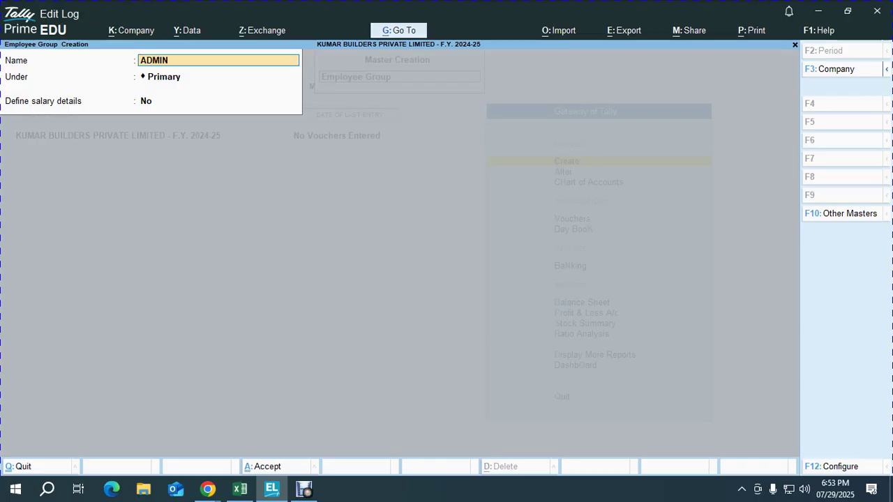
key("Return")
key("Return")
key("ctrl")
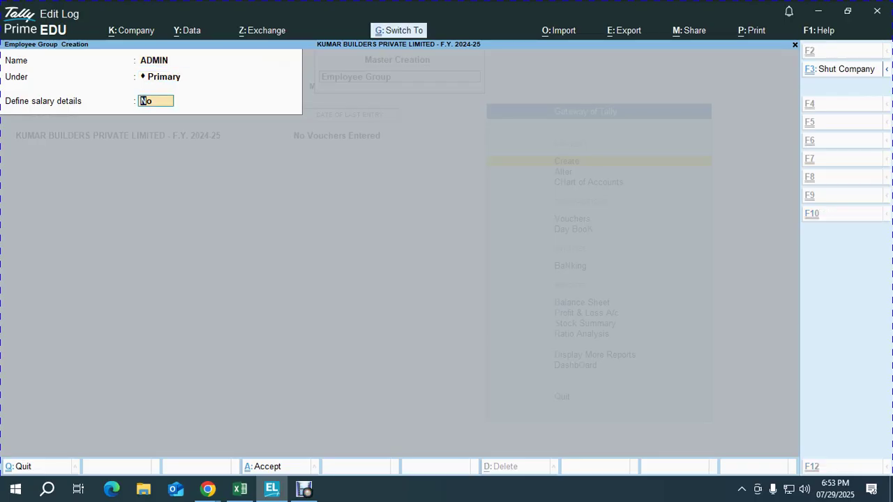
key("ctrl+a")
Create the marketing and PRODUCTION employee groups under Primary without salary details, and leave employee group creation
type("MARKETIN")
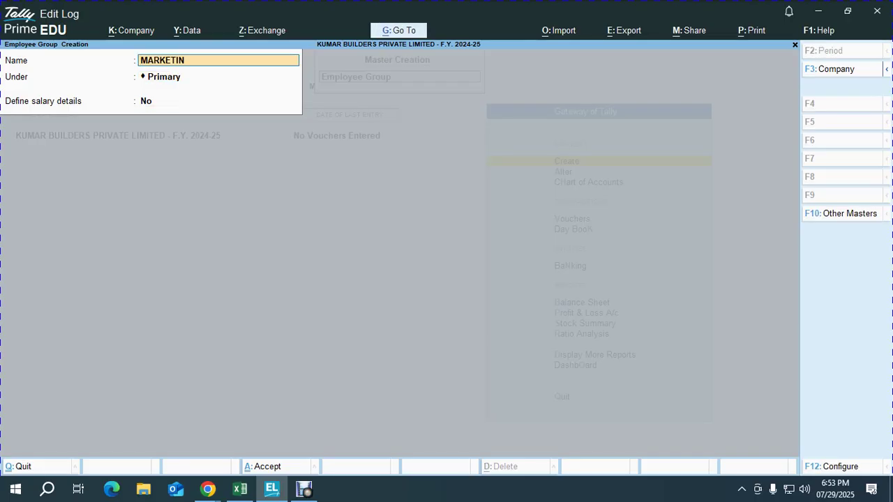
key("Return")
key("ctrl+a")
type("PRODUCTION")
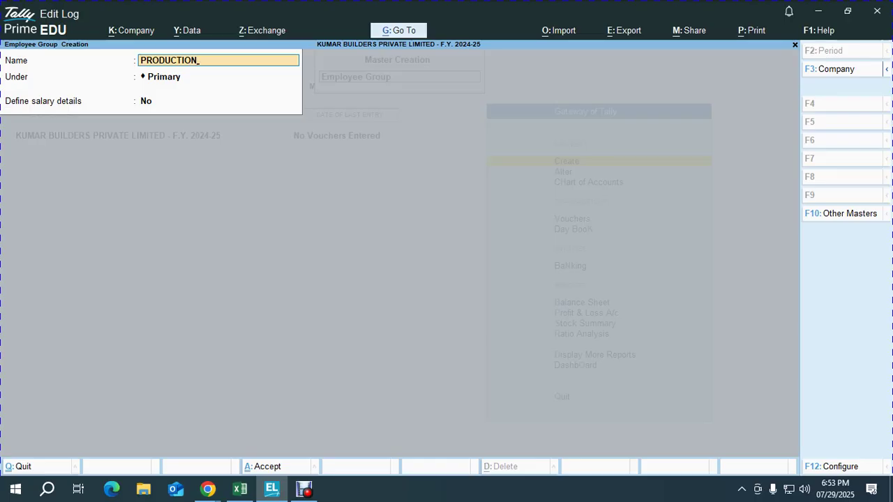
key("Return")
key("ctrl+a")
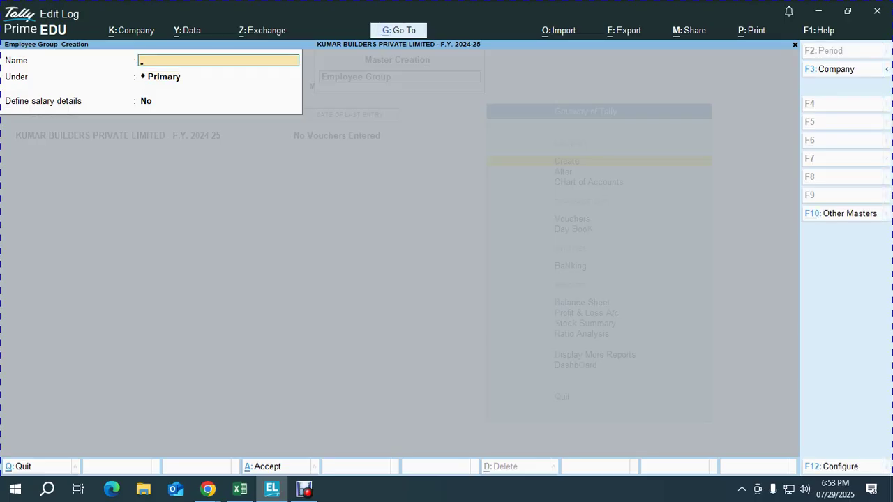
key("Escape")
Switch back to the Excel payroll workbook and enter the status "ok" for Create Employee Group in F93
key("alt+Tab")
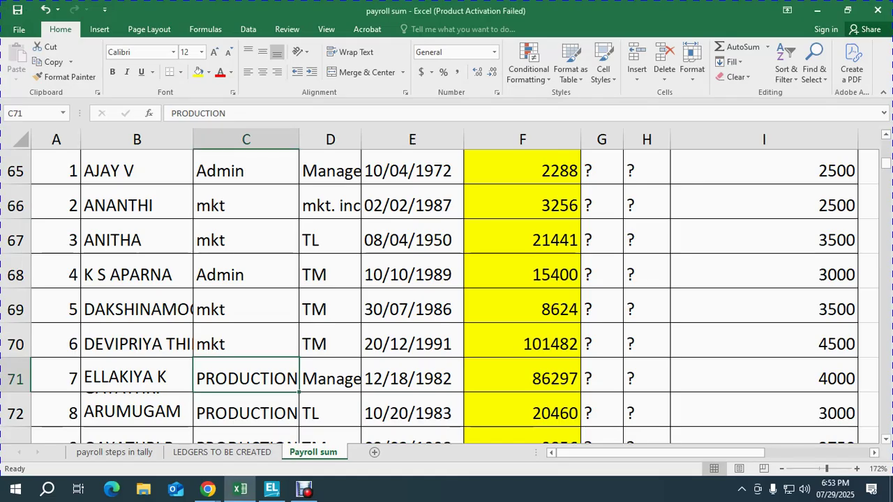
left_click(412, 412)
scroll(413, 413, "down", 9)
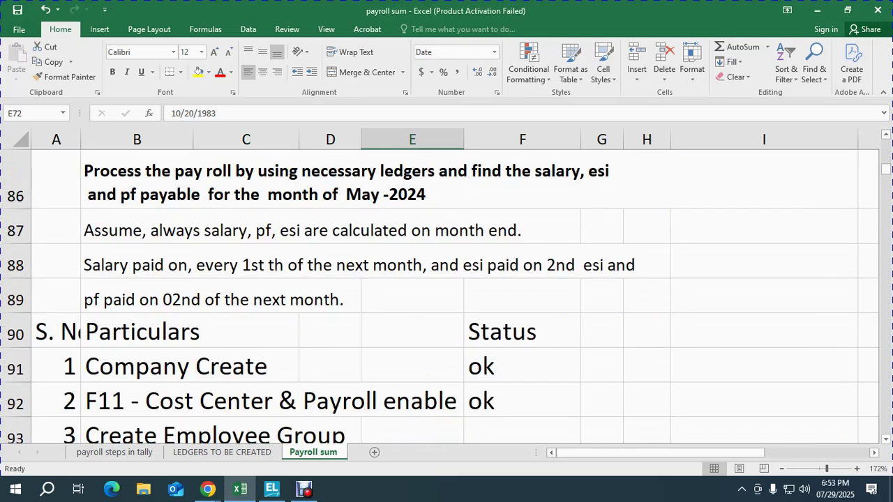
left_click(521, 202)
type("Ok")
key("Return")
key("alt")
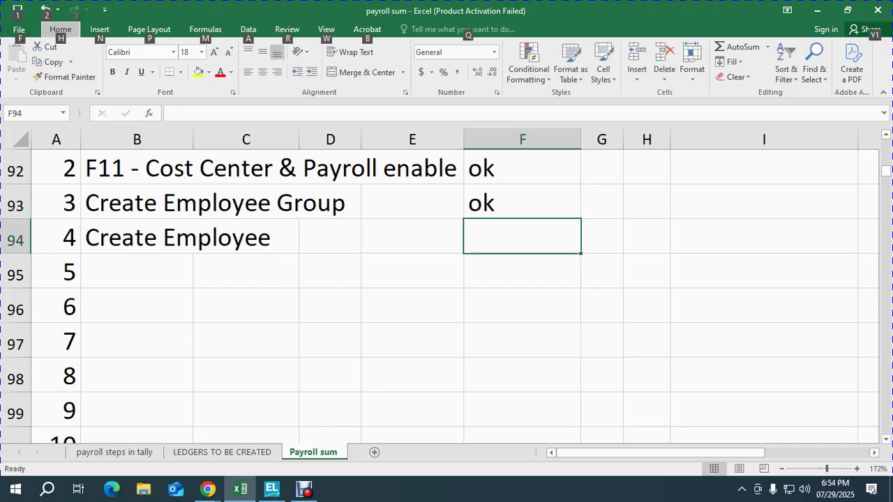
Copy the first employee's name from B65 in the employee list
left_click(136, 238)
scroll(136, 238, "up", 8)
scroll(447, 292, "up", 1)
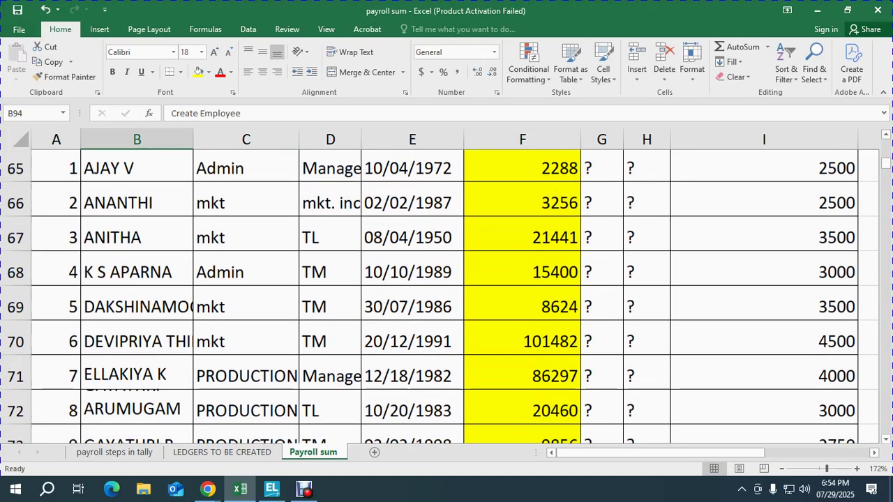
scroll(446, 293, "up", 1)
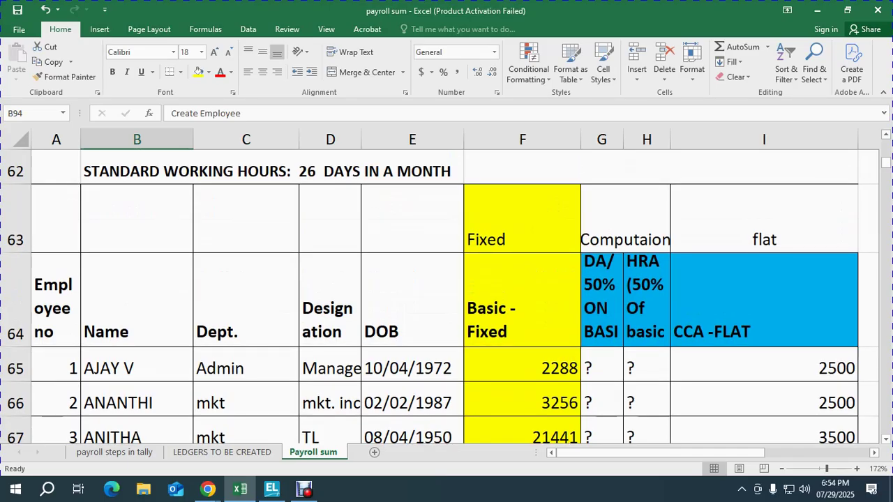
left_click(137, 300)
left_click(137, 364)
key("ctrl+c")
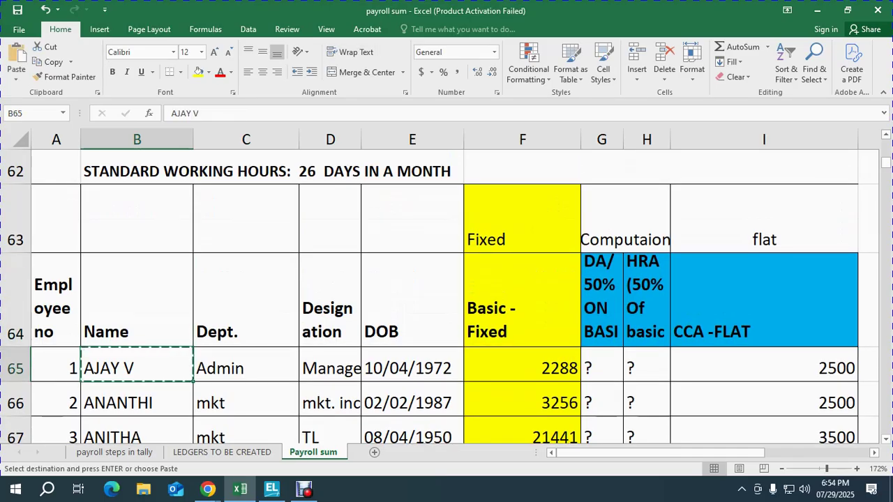
Switch to TallyPrime, open employee creation and enter the first employee's name from B65
key("alt+Tab")
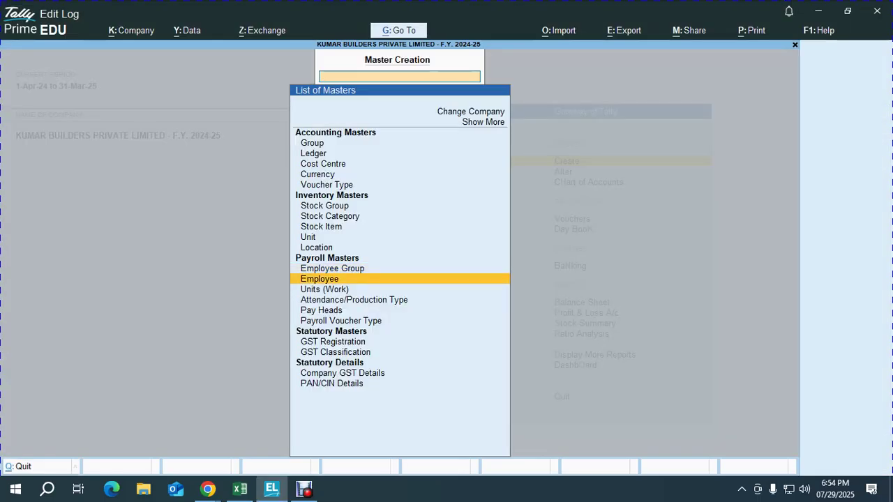
key("Return")
key("alt+Tab")
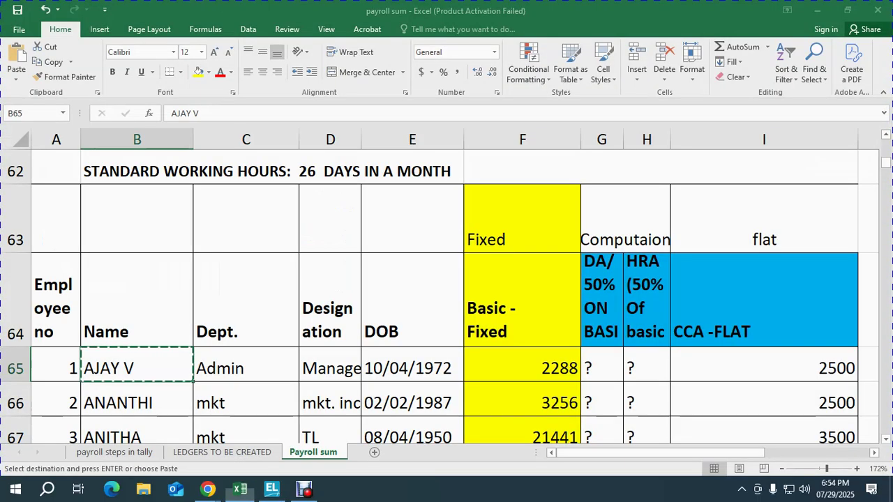
key("alt+Tab")
type("AJAY V")
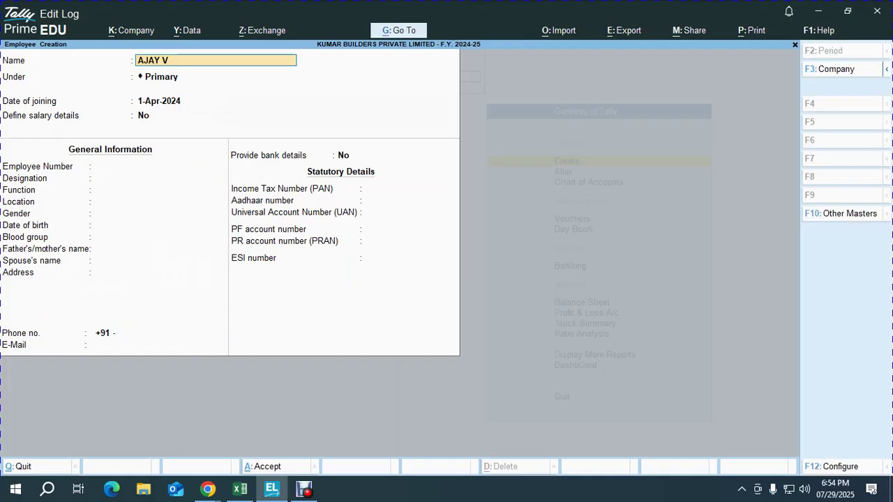
key("Return")
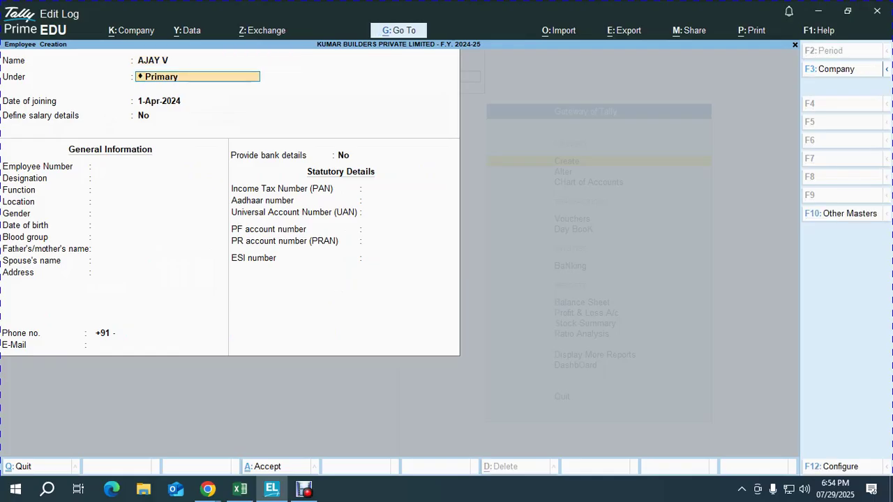
Place the first employee under ADMIN, keep the joining date 1-Apr-2024 and Define salary details at No, and enter the employee number
type("AD")
key("Return")
key("Return")
key("Return")
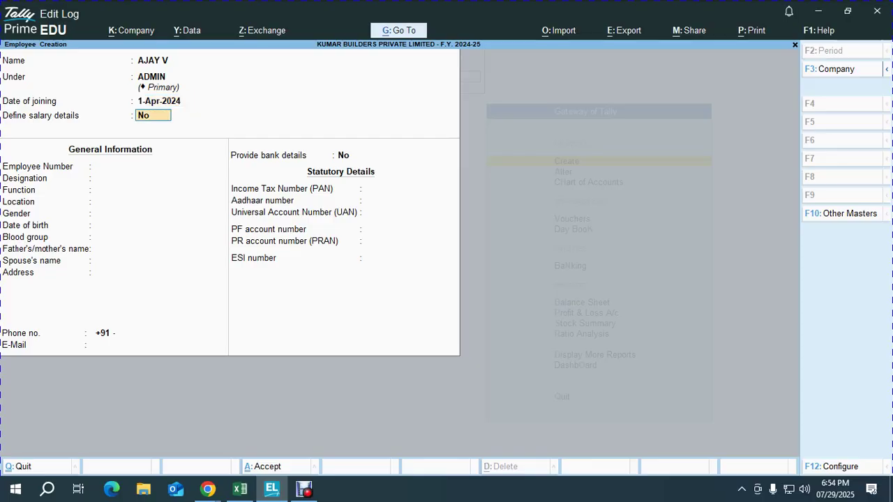
key("Return")
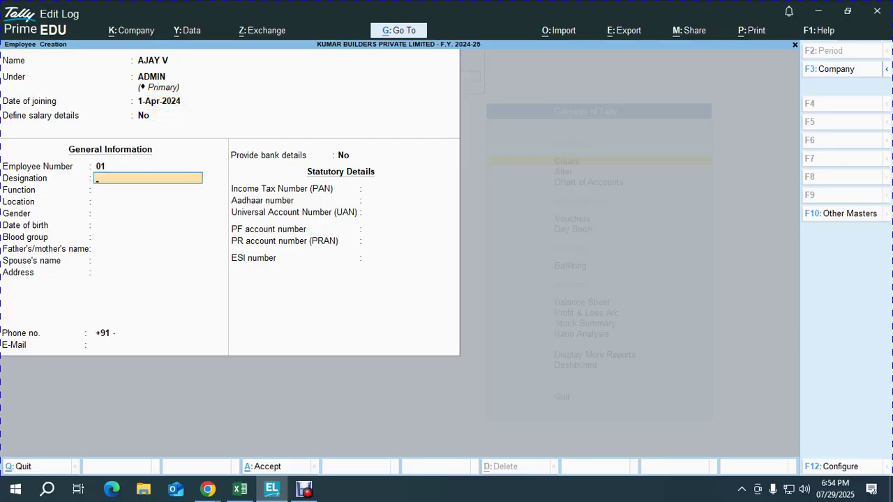
Set the first employee's designation to MANAGER as in the payroll workbook, leave the function blank, and enter CHENNAI as the location
key("alt+Tab")
key("alt+Tab")
key("Return")
key("Return")
type("CHENA")
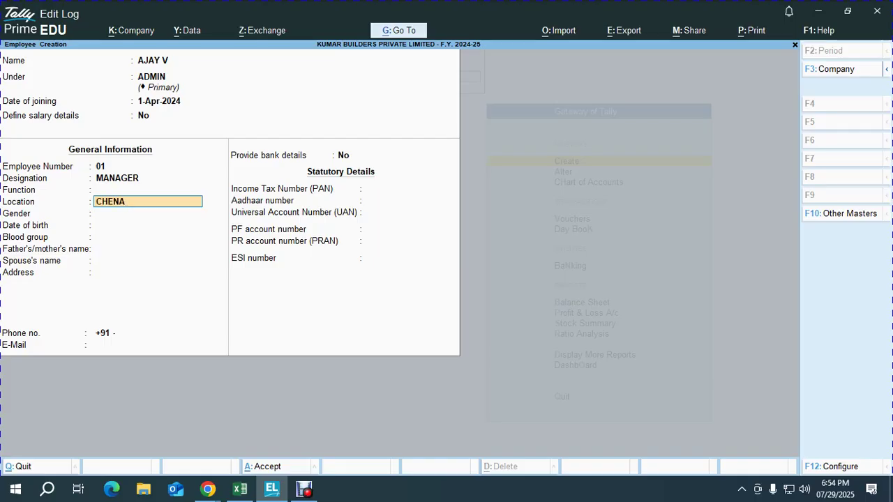
key("Return")
Set the first employee's gender to Male, enter the date of birth, keep the blood group Unknown, and save the employee
key("Down")
key("Down")
key("Return")
key("alt+Tab")
key("alt+Tab")
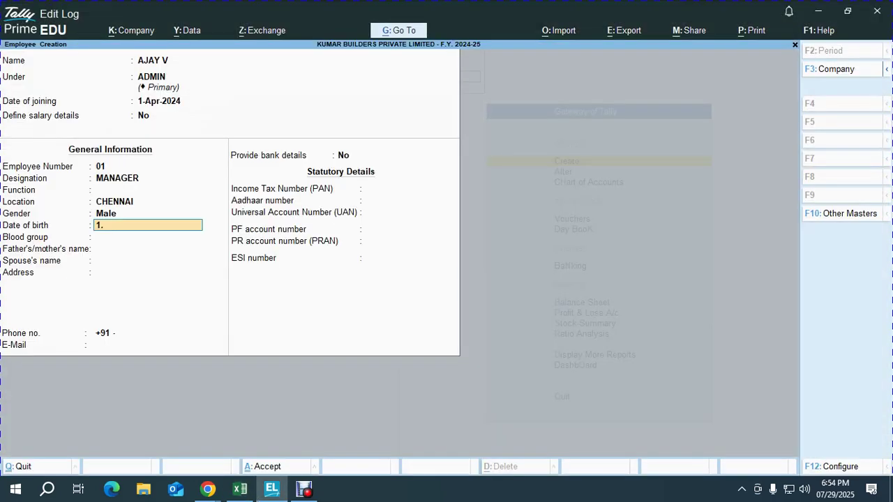
type("1.4.72")
key("Return")
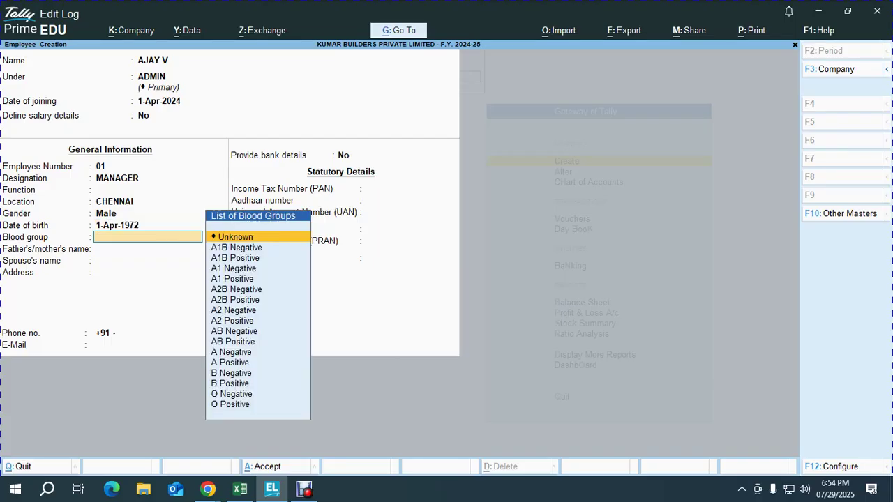
key("Return")
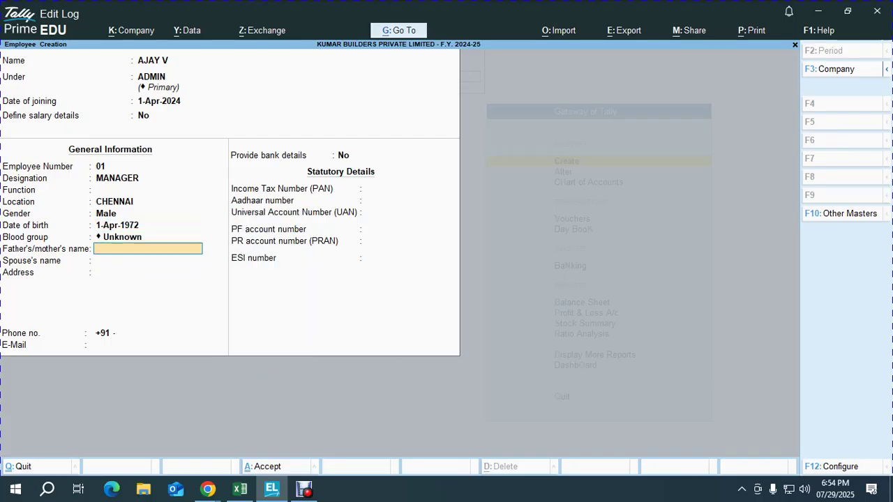
key("ctrl+a")
Copy the second employee's name from B66 of the payroll workbook into the name of a new employee in TallyPrime
key("alt+Tab")
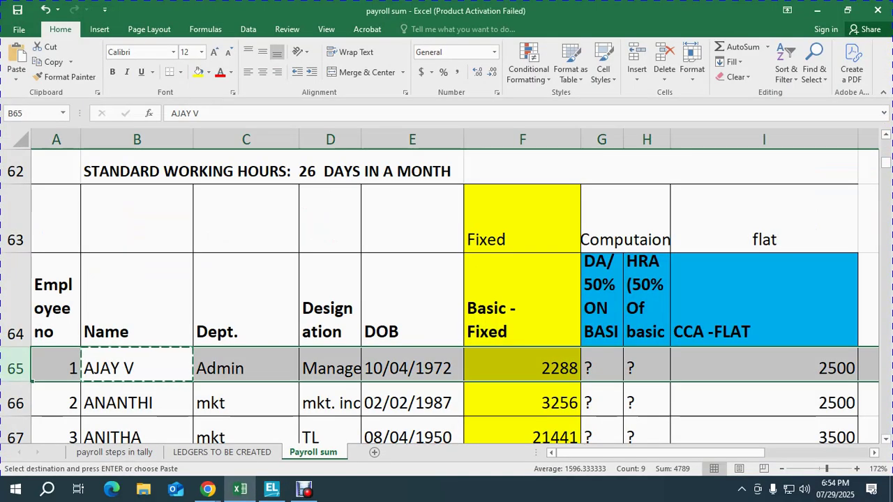
left_click(56, 399)
key("Right")
key("ctrl+c")
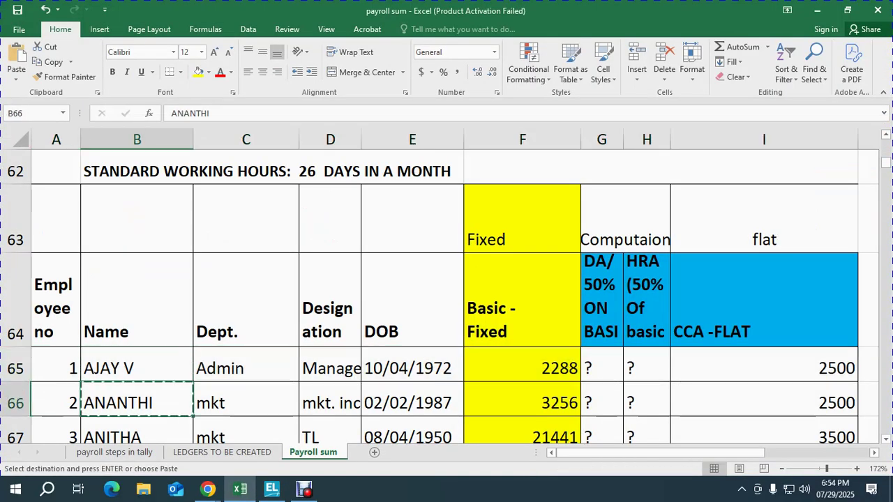
key("shift+space")
key("alt+Tab")
key("ctrl+v")
key("Return")
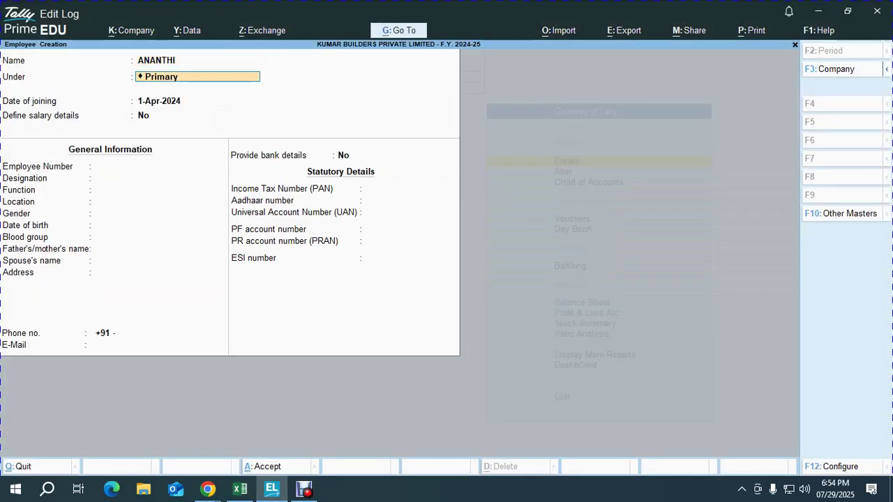
Place the second employee under MARKETING, keep the joining date 1-Apr-2024 without salary details, and enter the employee number
type("mar")
key("Return")
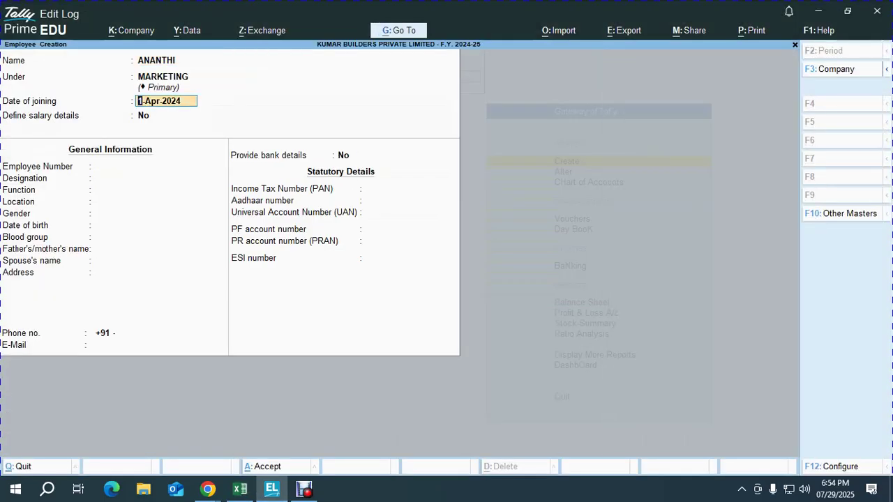
key("Return")
key("Return")
type("02")
key("Return")
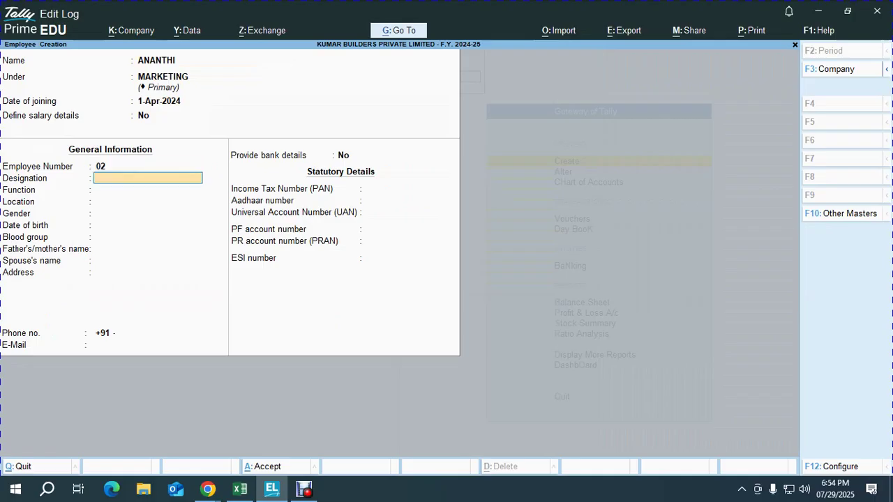
Set the second employee's designation to MKT. INCH. as in the payroll workbook, leave the function blank, and enter CHENNAI as the location
key("alt+Tab")
key("alt+Tab")
key("Return")
key("Return")
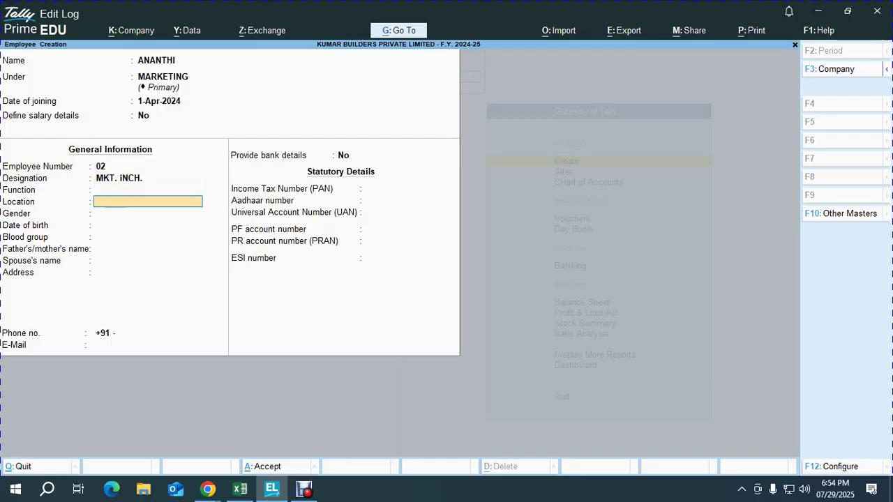
type("CHENNAI")
key("Return")
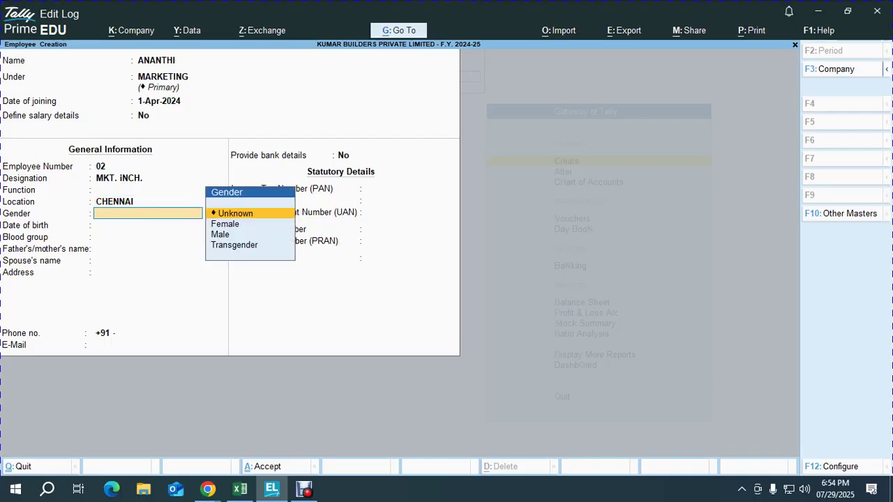
Set the second employee's gender to Female, enter the date of birth from the payroll workbook, and save the employee
key("Down")
key("Down")
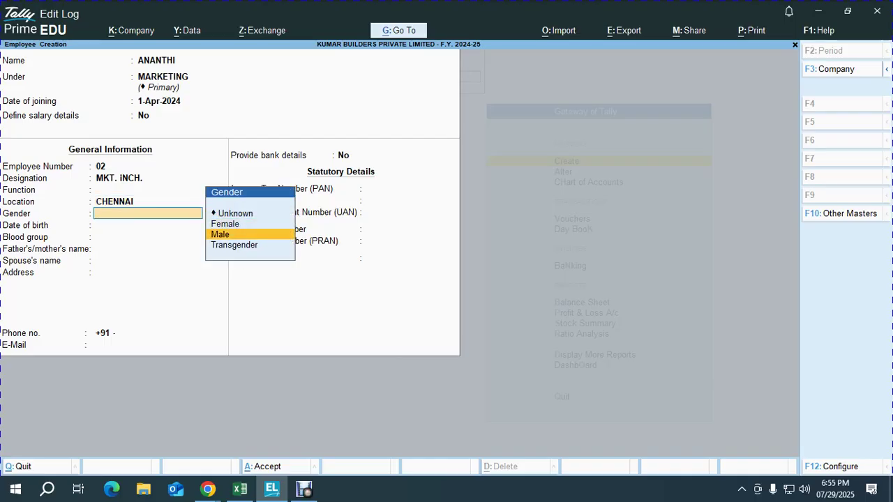
key("Up")
key("Return")
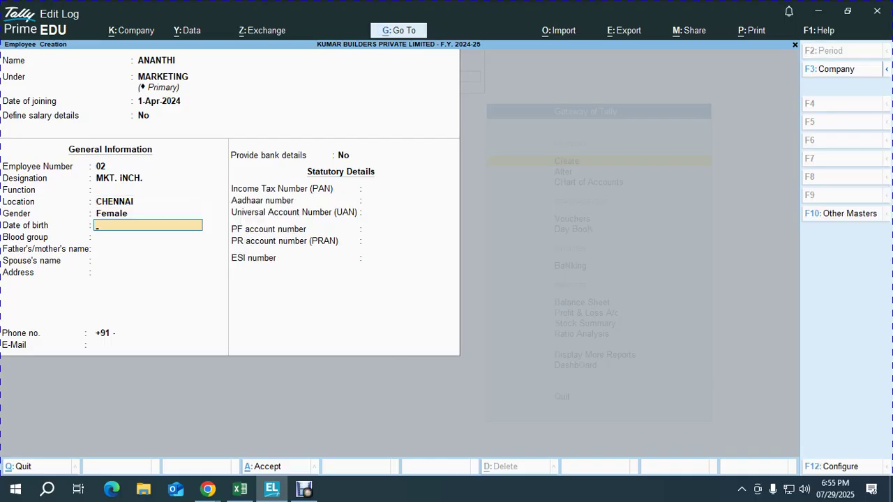
key("alt+Tab")
key("alt+Tab")
type("2.2.1987")
key("Return")
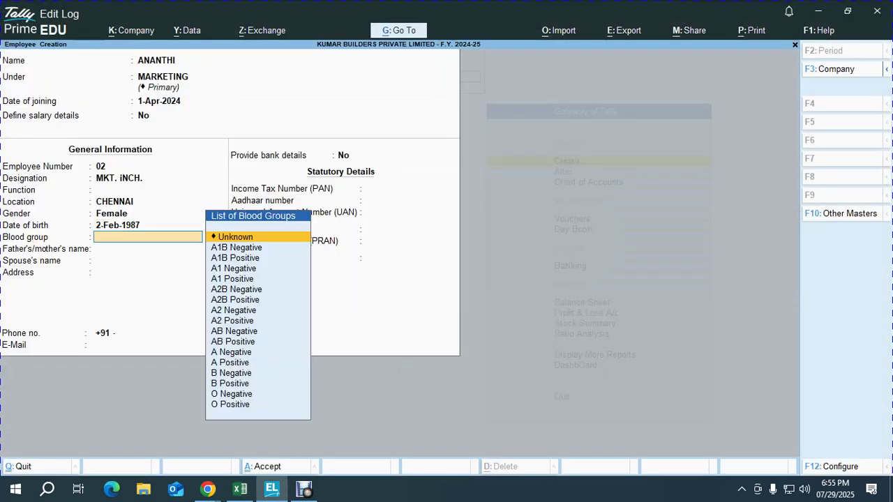
key("ctrl+a")
Copy the third employee's name from B67 of the payroll workbook into the name of a new employee in TallyPrime
key("alt+Tab")
key("Down")
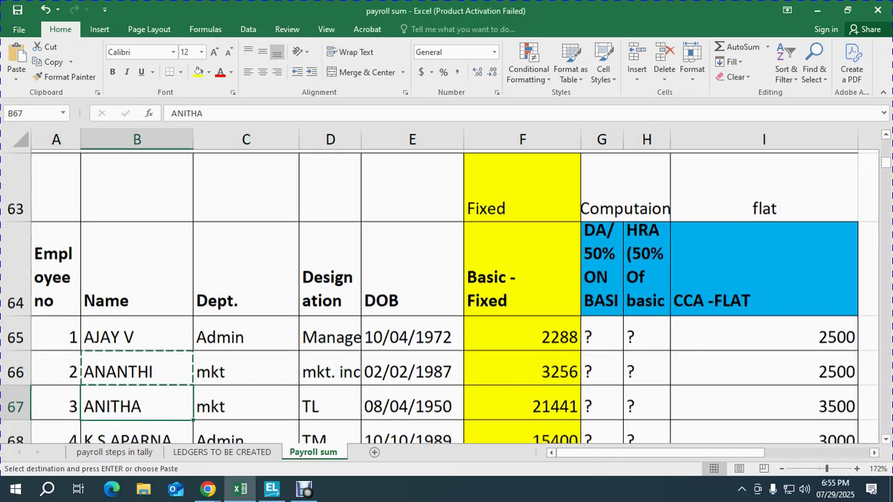
key("ctrl+c")
key("alt+Tab")
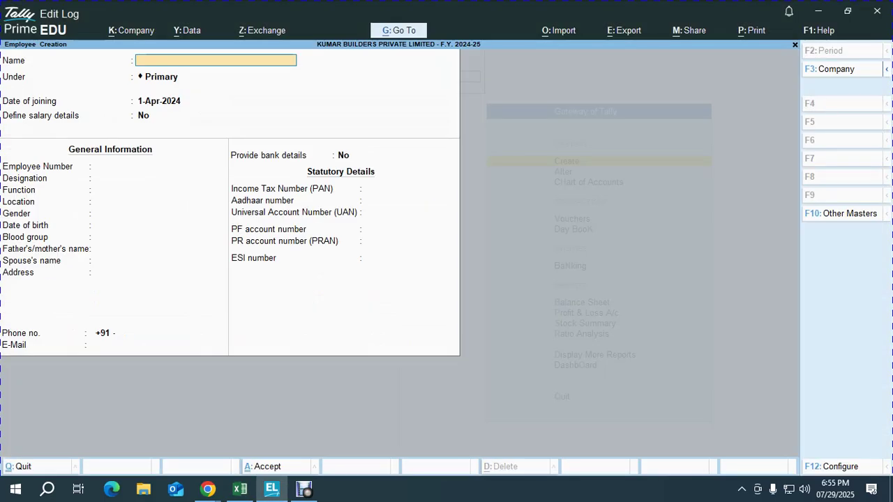
key("ctrl+alt+v")
key("Return")
Place the third employee under MARKETING, keep the joining date 1-Apr-2024 without salary details, and enter the employee number
key("alt+Tab")
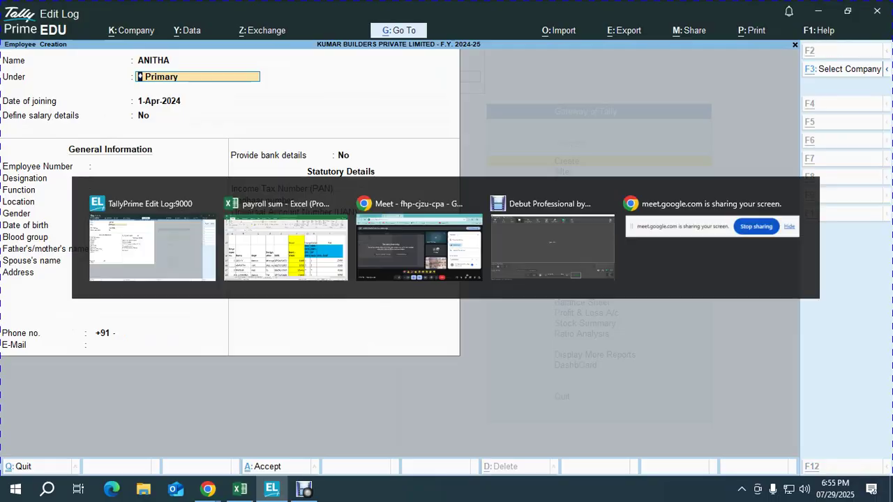
key("alt+Tab")
key("ctrl+alt+v")
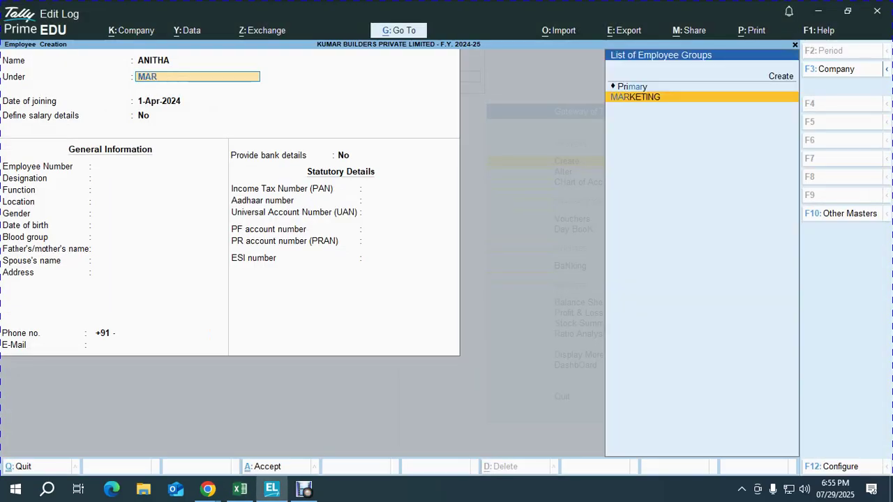
key("Return")
key("Return")
type("03")
key("Return")
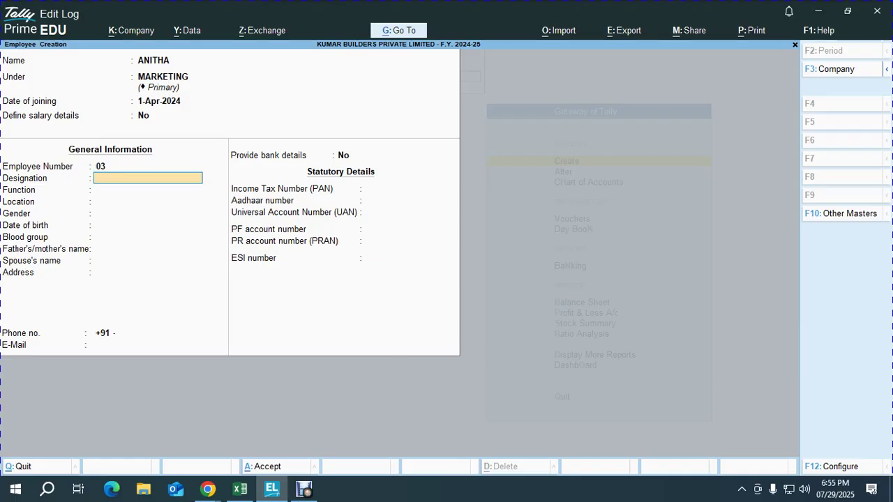
Look up the third employee's designation in the payroll workbook and enter it as TL, leaving the function blank
key("alt+Tab")
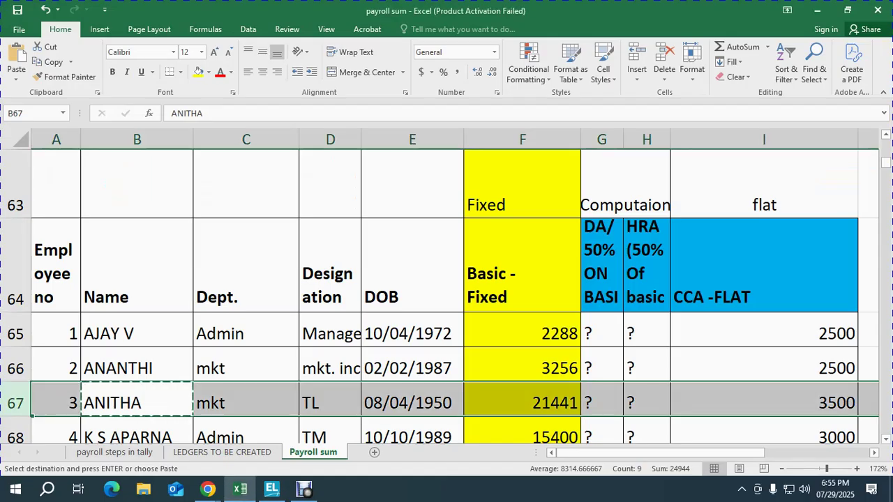
key("alt+Tab")
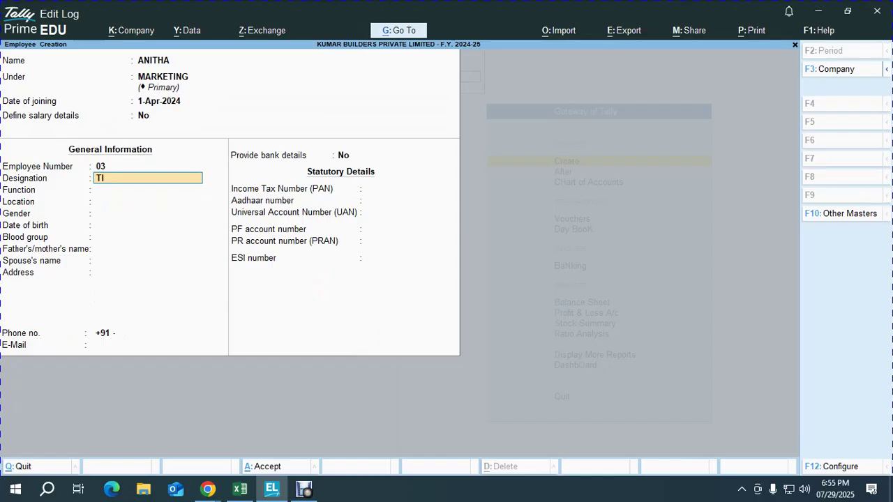
key("BackSpace")
key("Return")
key("Return")
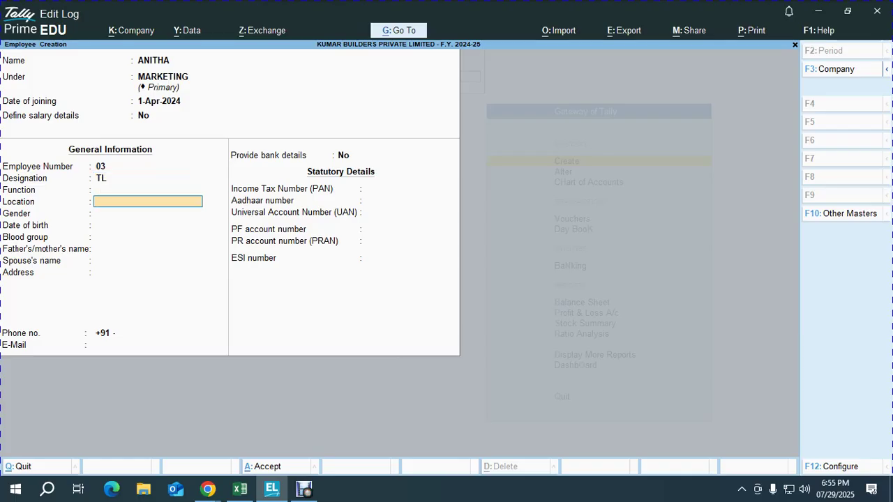
type("CHENN")
key("BackSpace")
key("BackSpace")
key("BackSpace")
key("BackSpace")
key("BackSpace")
Set the third employee's gender to Female and save the employee
key("Return")
key("Down")
key("Down")
key("Up")
key("Return")
key("ctrl+a")
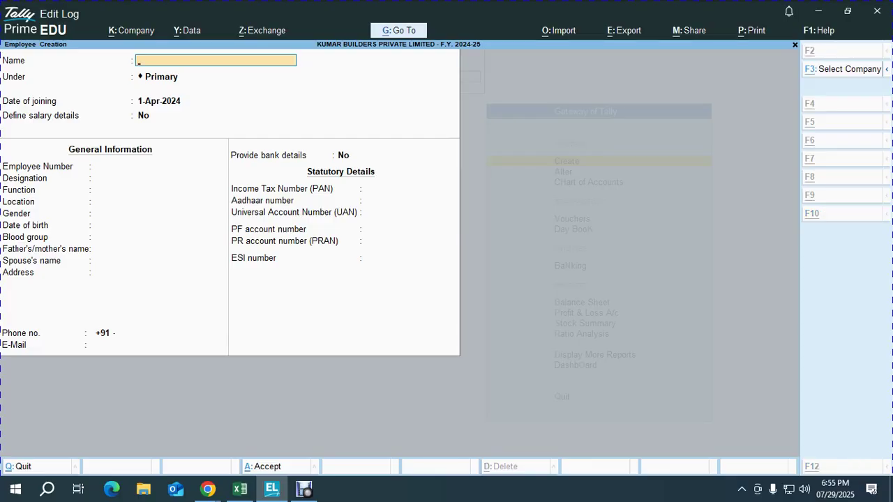
Copy the fourth employee's name from B68 of the payroll workbook into the name of a new employee in TallyPrime
key("alt+Tab")
key("Down")
key("ctrl+c")
key("alt+Tab")
key("ctrl+alt+v")
key("Return")
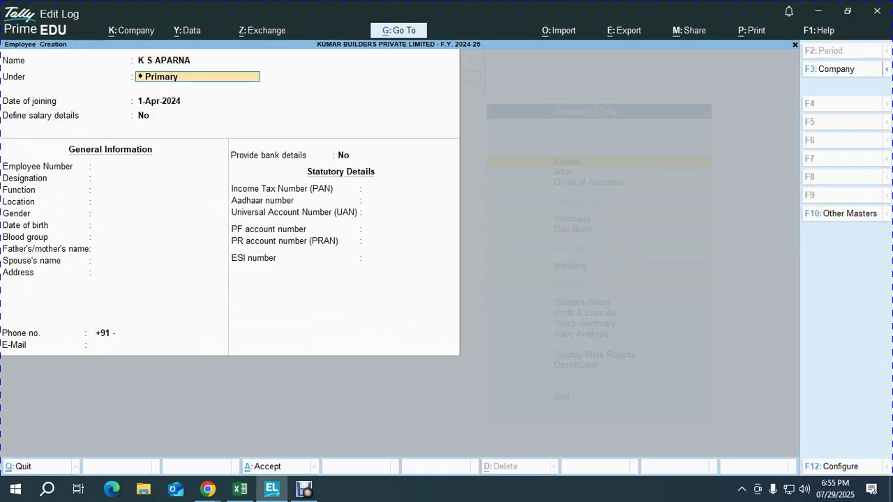
Place the fourth employee under ADMIN, keep the joining date 1-Apr-2024 without salary details, enter the employee number, and leave the designation blank
key("alt+space")
key("alt+Tab")
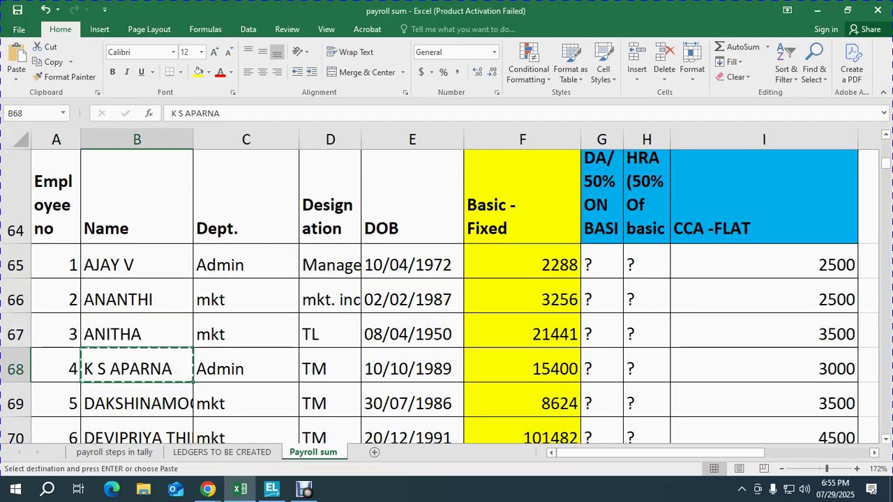
key("alt+Tab")
type("AD")
key("Return")
key("Return")
key("Return")
type("04")
key("Return")
key("Return")
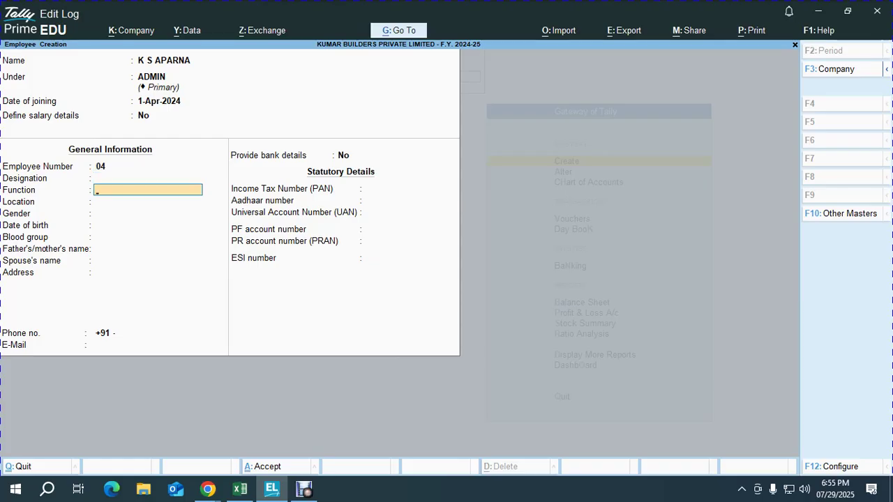
Set the fourth employee's gender to Female, leaving function and location blank, and save the employee
key("Return")
key("Return")
key("Down")
key("Return")
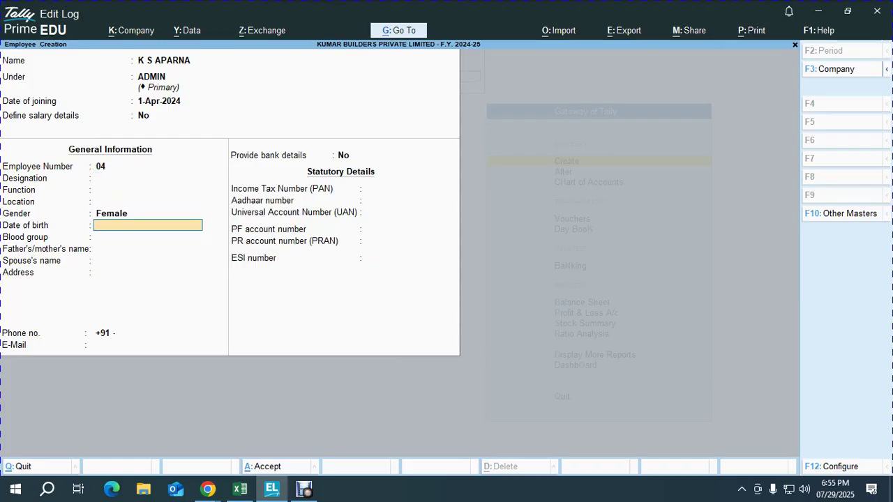
key("ctrl+a")
Copy the fifth employee's name from B69 of the payroll workbook into the name of a new employee in TallyPrime
key("alt+Tab")
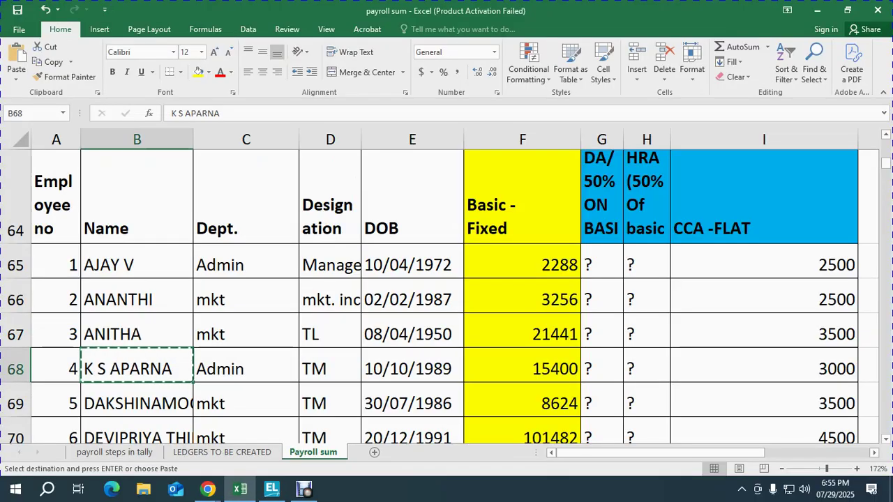
key("Down")
key("ctrl+c")
key("alt+Tab")
key("ctrl+alt+v")
key("Return")
Place the fifth employee under MARKETING, keep the joining date 1-Apr-2024 without salary details, and enter the employee number, leaving designation and function blank
type("mar")
key("Return")
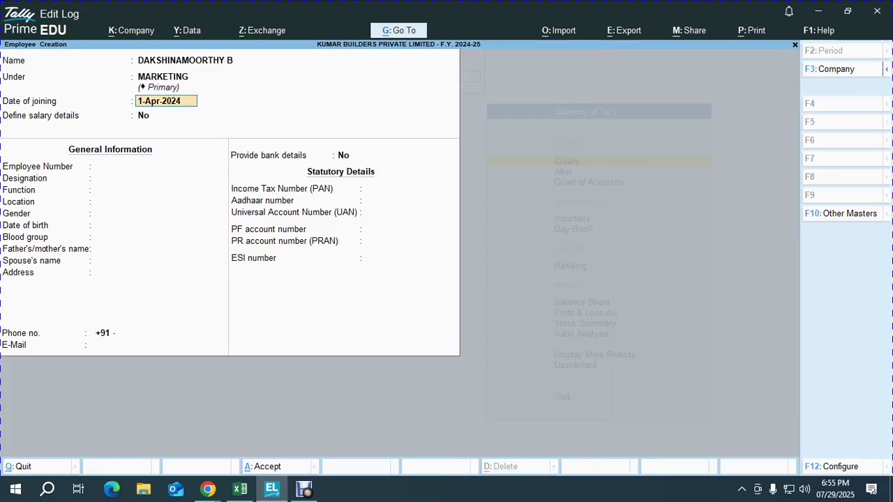
key("Return")
key("Return")
type("05")
key("Return")
key("Return")
key("Return")
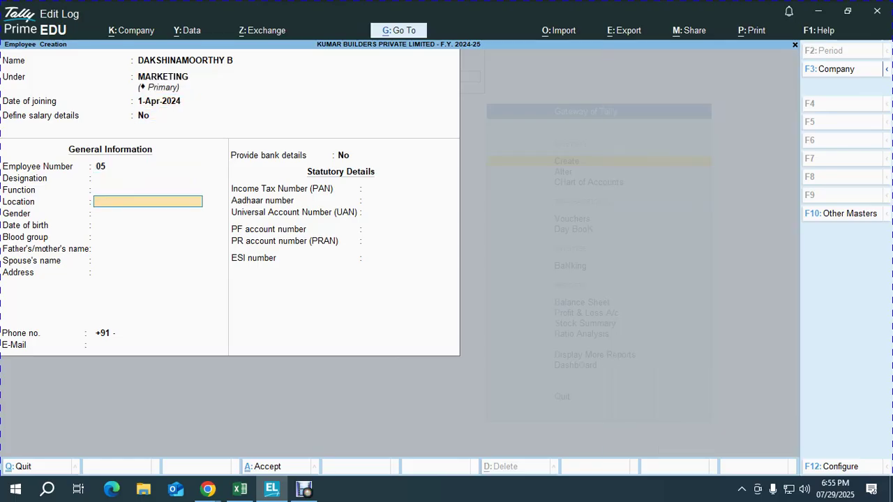
Set the fifth employee's gender to Male and save the employee
key("Return")
type("ma")
key("Return")
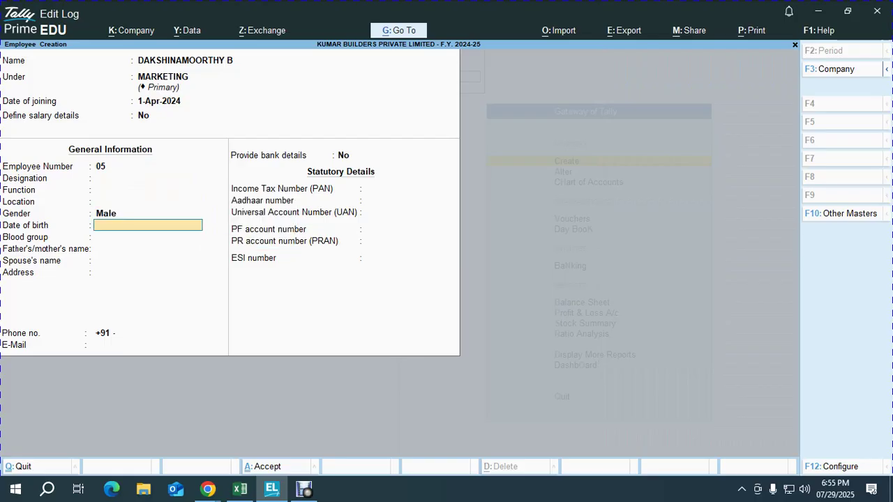
key("ctrl+a")
Copy the sixth employee's name from B70 of the payroll workbook into the name of a new employee in TallyPrime
key("alt+Tab")
key("Down")
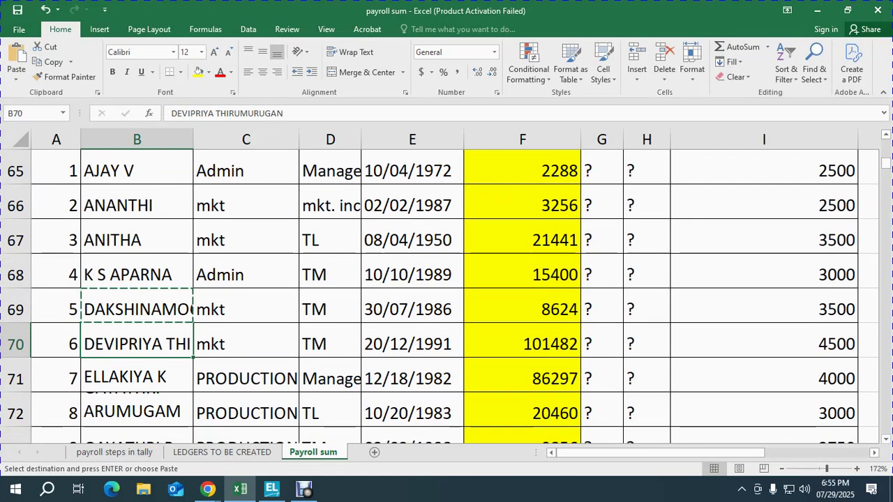
key("alt+Tab")
key("ctrl+v")
key("Return")
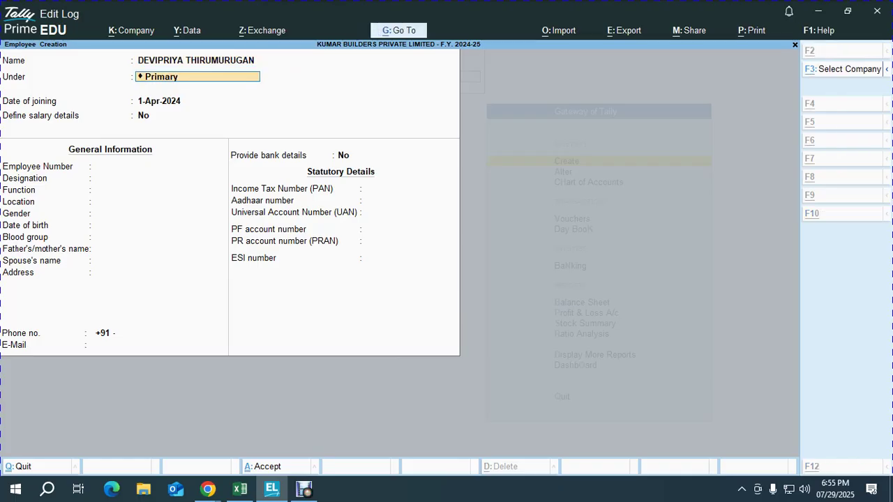
Check the sixth employee's department in the payroll workbook and place the employee under MARKETING, keeping the joining date 1-Apr-2024 without salary details
key("alt+Tab")
key("alt+Tab")
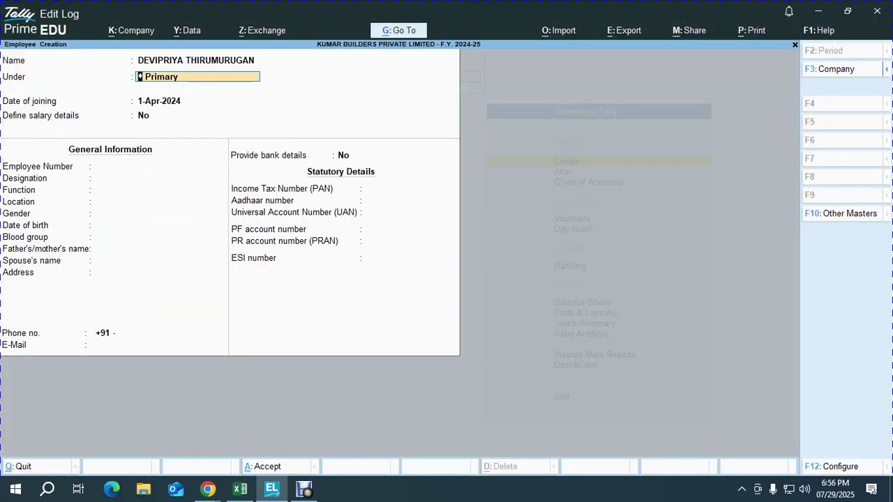
key("alt+Tab")
key("alt+Tab")
type("MAR")
key("Return")
key("Return")
key("Return")
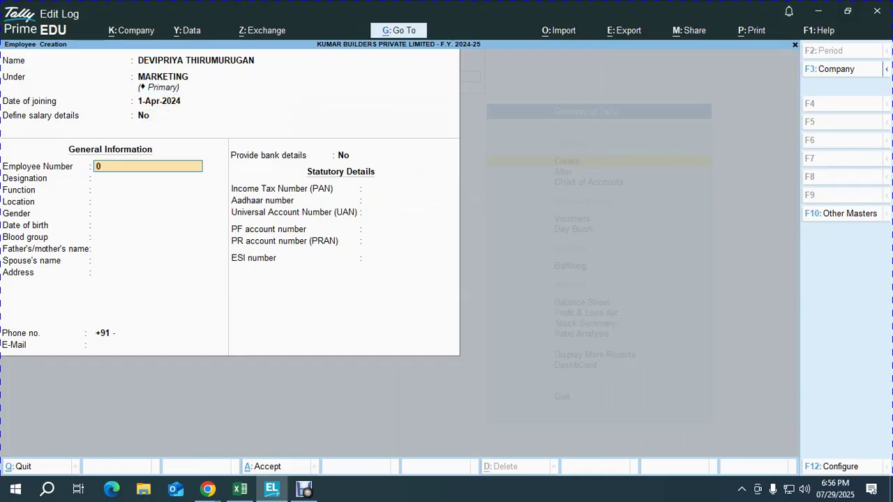
Enter the sixth employee's employee number, checking it against the payroll workbook, and leave designation and function blank
type("06")
key("alt+Tab")
key("alt+Tab")
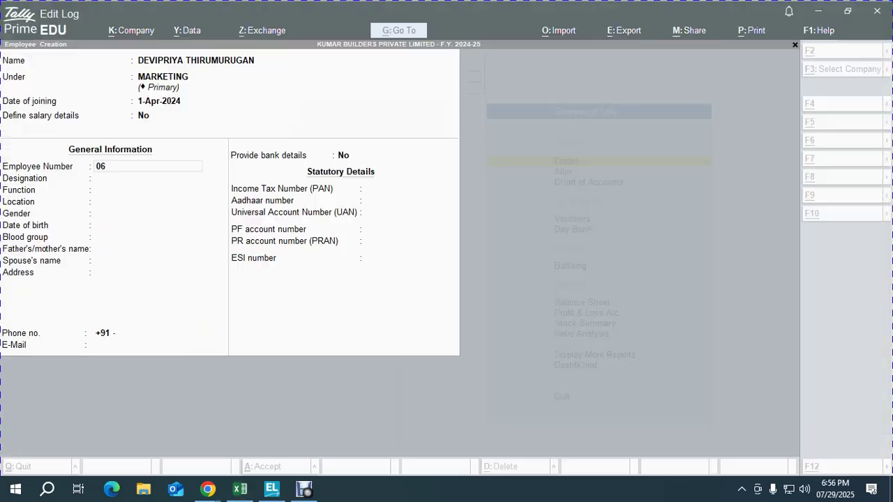
key("Return")
key("Return")
key("Return")
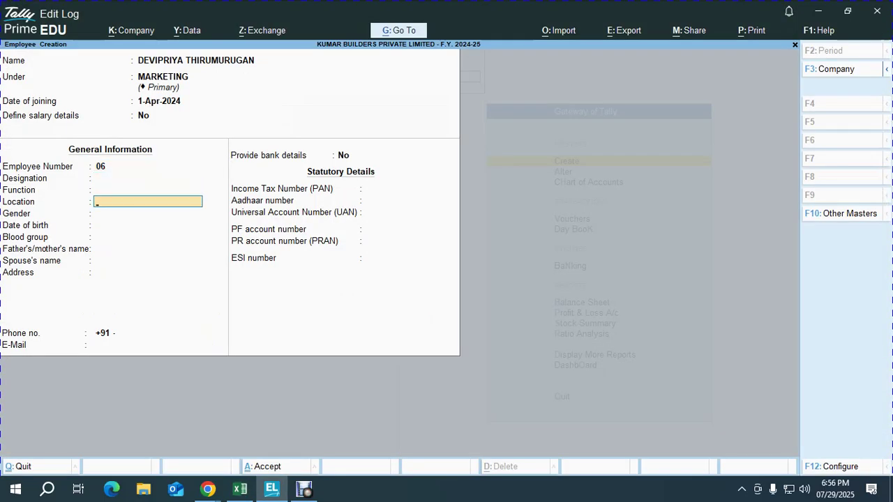
Set the sixth employee's gender to Female and save the employee
key("Return")
key("Down")
key("Return")
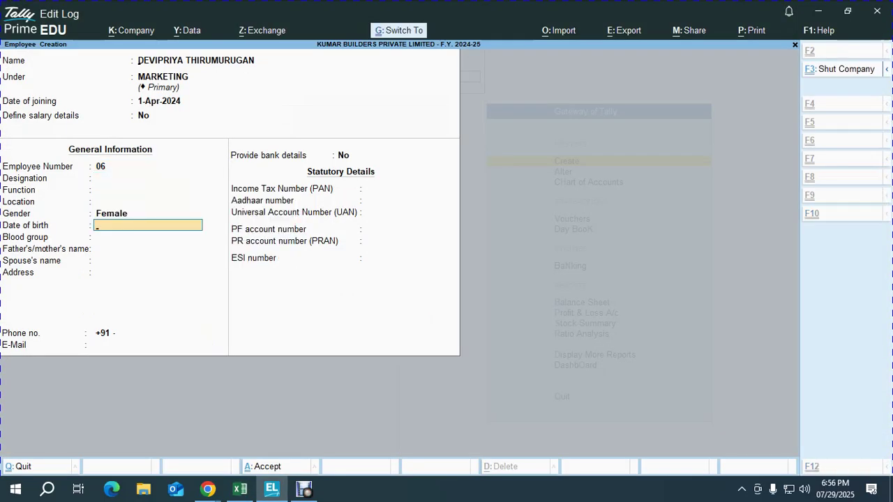
key("ctrl+a")
Copy the seventh employee's name from B71 of the payroll workbook into the name of a new employee in TallyPrime
key("alt+Tab")
key("Left")
key("Right")
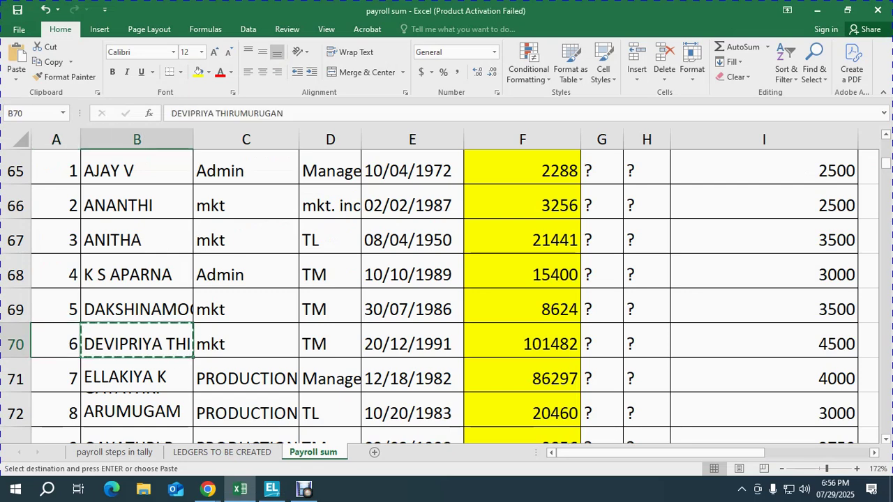
key("Down")
key("Left")
key("Right")
key("ctrl+c")
key("alt+Tab")
key("ctrl+alt+v")
key("Return")
Place the seventh employee under PRODUCTION, keep the joining date 1-Apr-2024 without salary details, and enter the employee number, leaving designation and function blank
type("PRO")
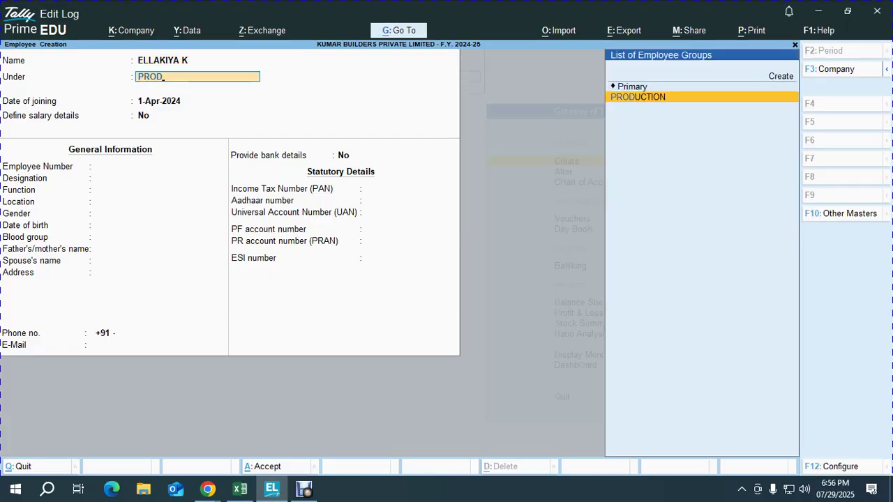
key("Return")
type("07")
key("Return")
key("Return")
key("Return")
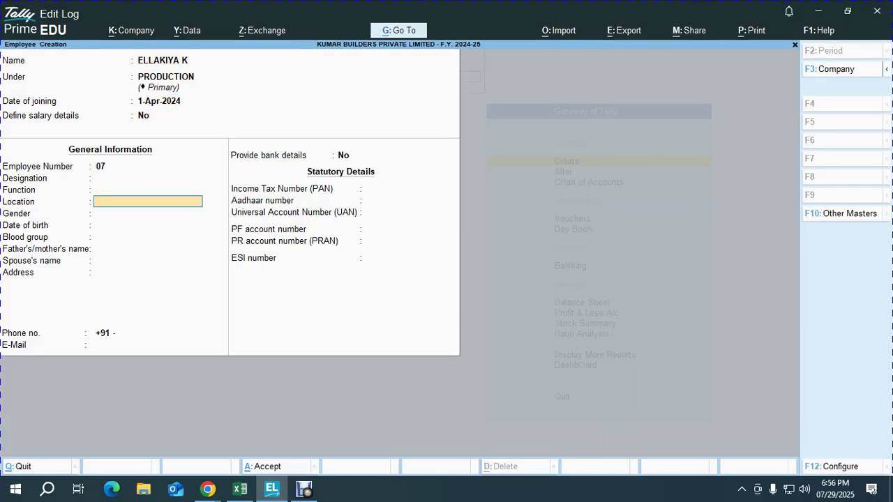
Set the seventh employee's gender to Female and save the employee
key("Return")
type("f")
key("Return")
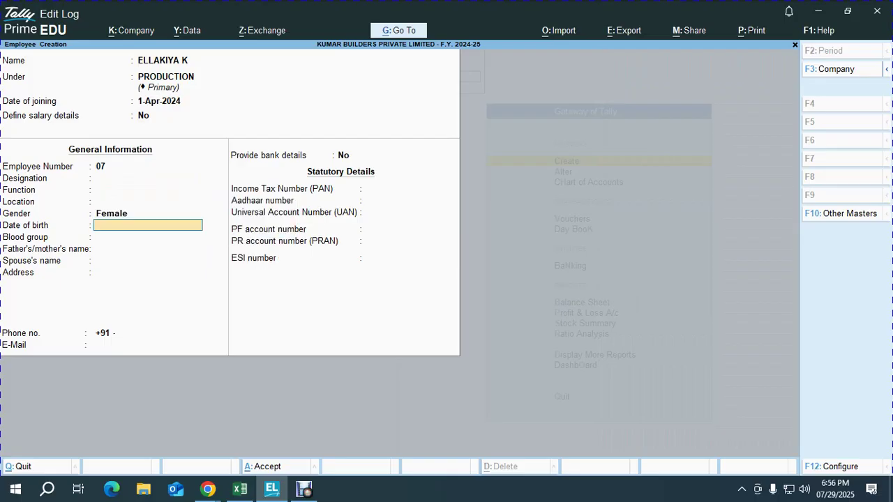
key("ctrl+a")
Copy the eighth employee's name from B72 of the payroll workbook into the name of a new employee in TallyPrime
key("alt+Tab")
key("Left")
key("Down")
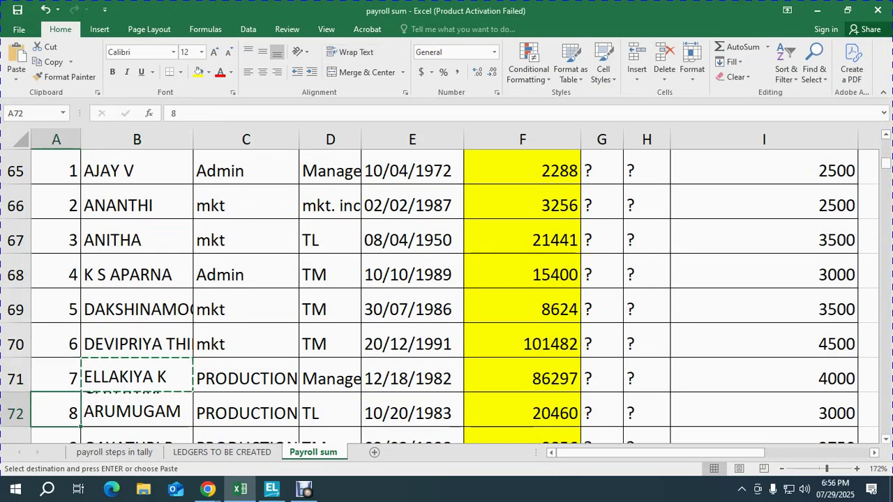
key("Right")
key("ctrl+c")
key("alt+Tab")
key("ctrl+alt+v")
key("Return")
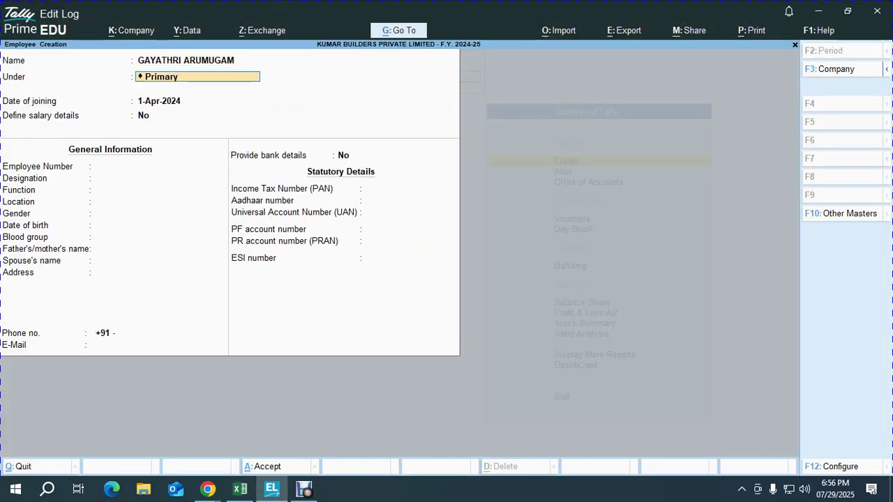
Place the eighth employee under PRODUCTION, keep the joining date 1-Apr-2024 without salary details, and enter the employee number, leaving designation, function and location blank
type("pr")
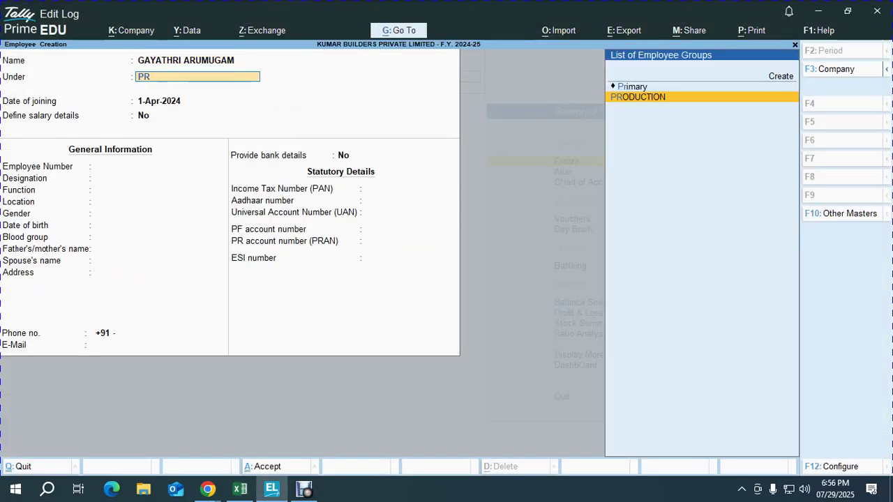
key("Return")
key("Return")
key("Return")
type("08")
key("Return")
key("Return")
key("Return")
key("Return")
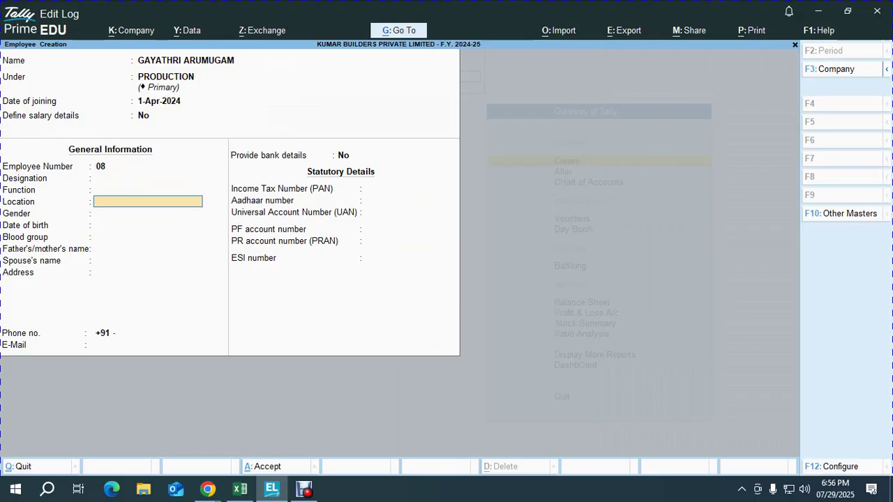
Set the eighth employee's gender to Male and save the employee
key("Down")
key("Down")
key("Return")
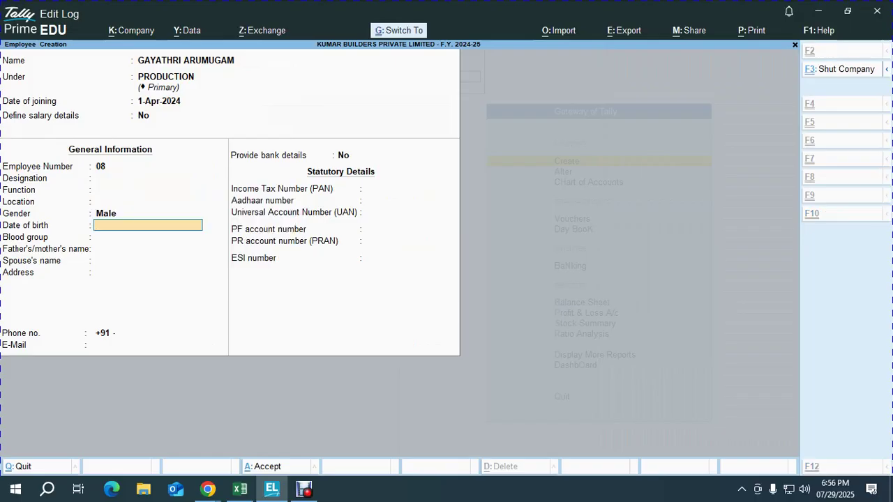
key("ctrl+a")
Copy the ninth employee's name from B73 of the payroll workbook into the name of a new employee in TallyPrime
key("alt+Tab")
key("Down")
key("ctrl+c")
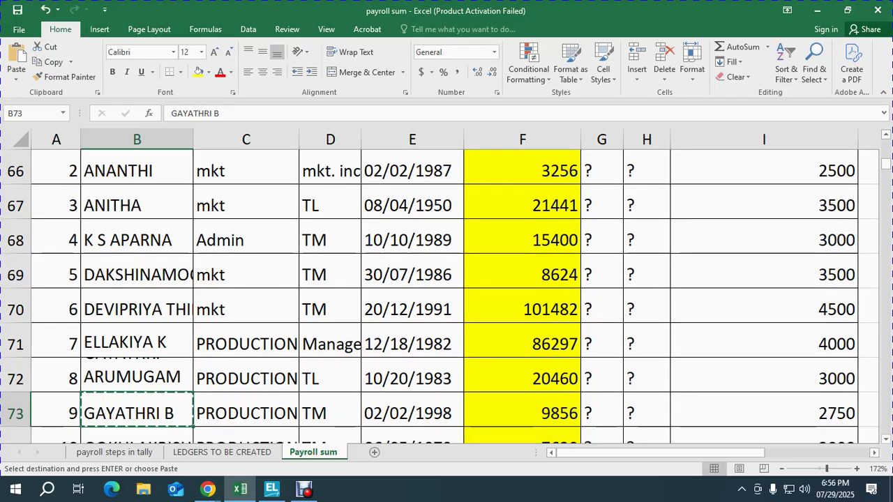
key("alt+Tab")
key("ctrl+alt+v")
key("Return")
Place the ninth employee under PRODUCTION, keep the joining date 1-Apr-2024 without salary details, and enter the employee number, leaving the designation blank
type("pro")
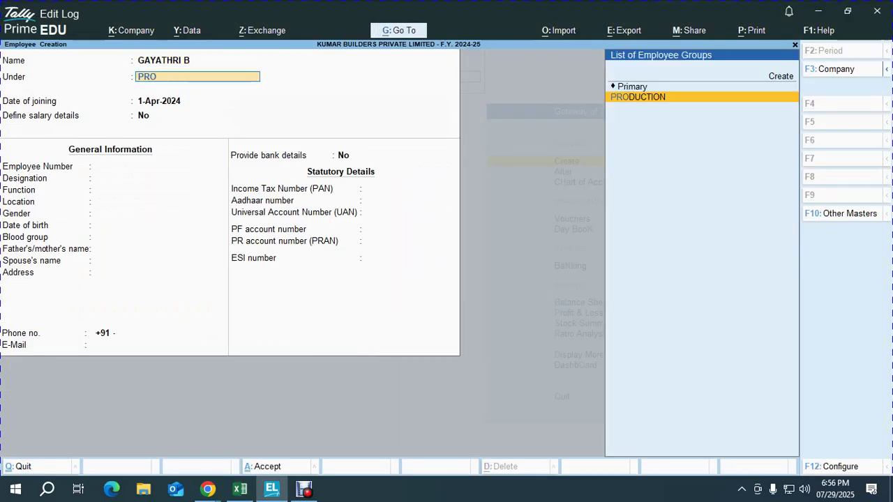
key("Return")
key("Return")
key("Return")
type("09")
key("Return")
key("Return")
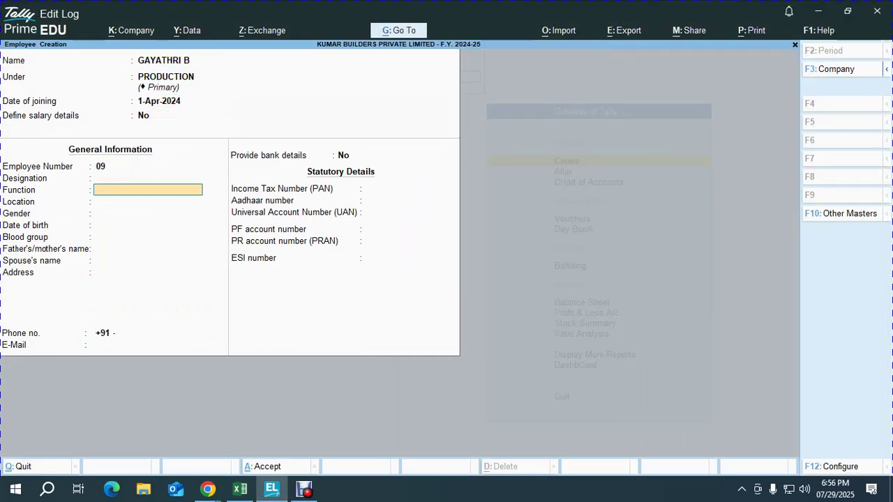
Set the ninth employee's gender to Female, leaving function and location blank, and save the employee
key("Return")
key("Return")
key("Down")
key("Return")
key("ctrl+a")
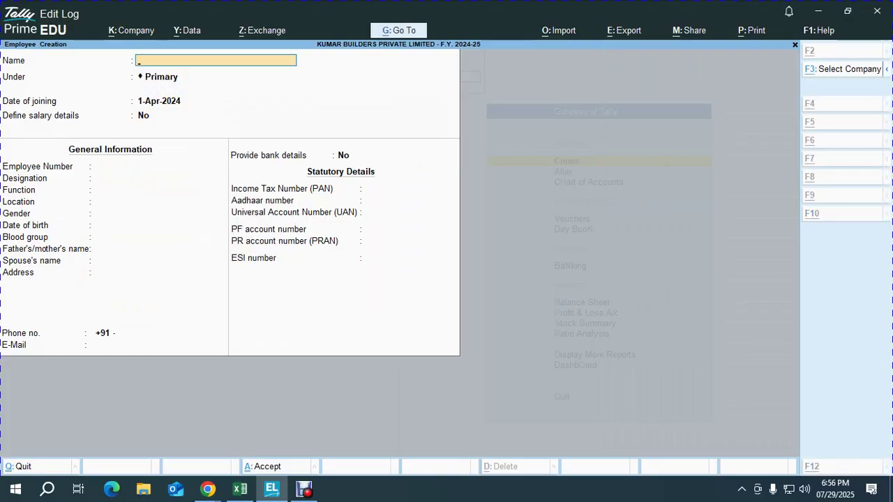
Copy the tenth employee's name from B74 of the payroll workbook into the name of a new employee in TallyPrime
key("alt+Tab")
key("Down")
key("ctrl+c")
key("alt+Tab")
key("ctrl+v")
key("Return")
Place the tenth employee under PRODUCTION, keep the default joining date without salary details, and enter the employee number, leaving designation and function blank
type("PR")
key("Return")
key("Return")
key("Return")
type("10")
key("Return")
key("Return")
key("Return")
Set the tenth employee's gender to Male, save the employee, and leave employee creation
key("Return")
type("m")
key("Return")
key("ctrl+a")
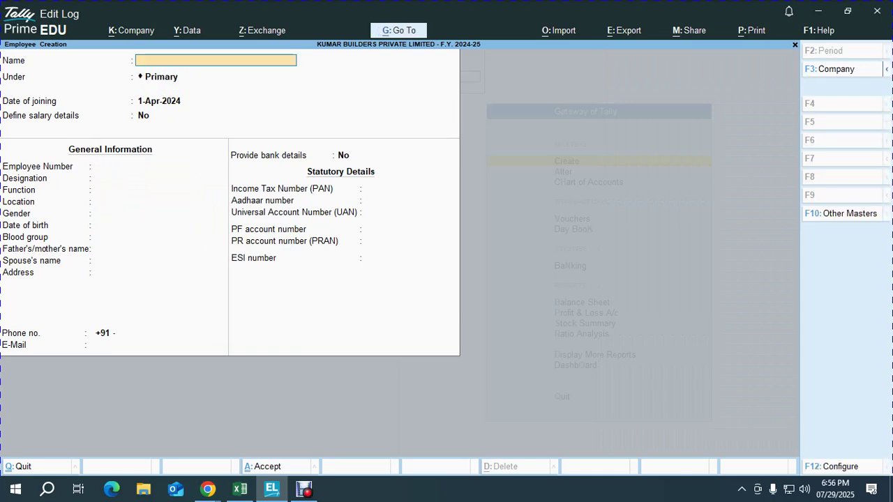
key("Escape")
Mark the Create Employee item as ok in F94 of the payroll workbook's checklist
key("alt+Tab")
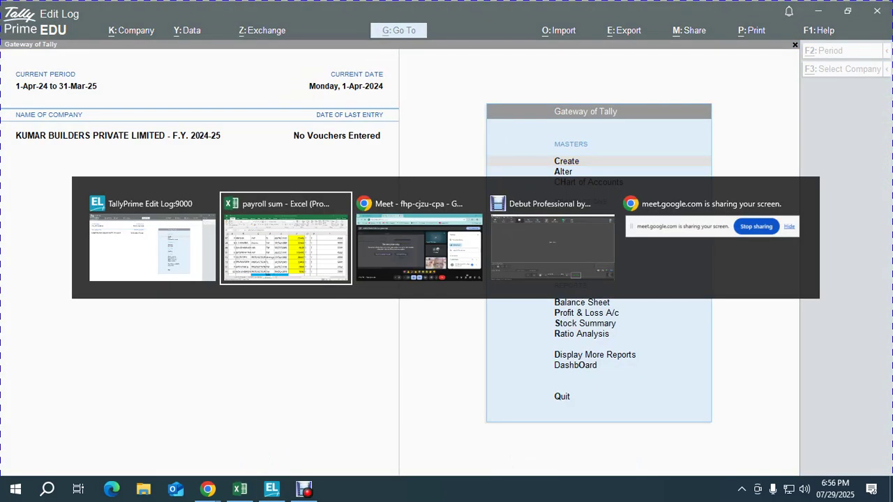
left_click(246, 378)
scroll(446, 293, "down", 4)
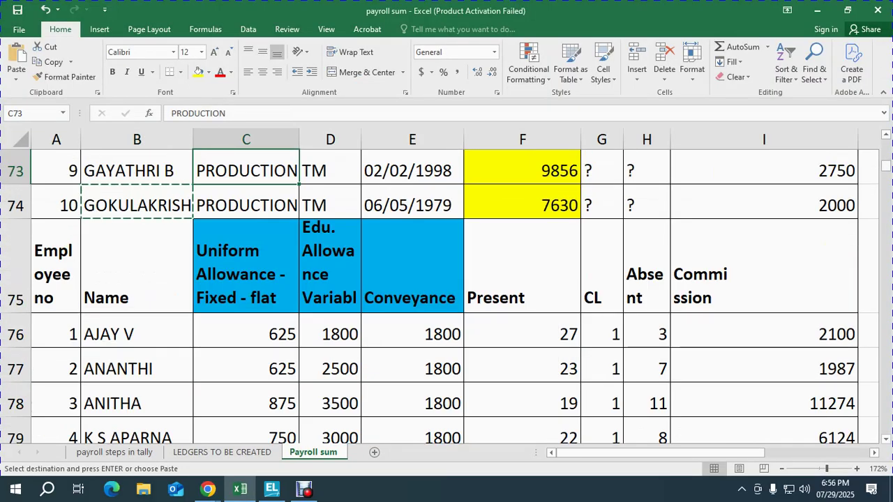
scroll(447, 293, "down", 5)
scroll(446, 293, "up", 1)
left_click(522, 271)
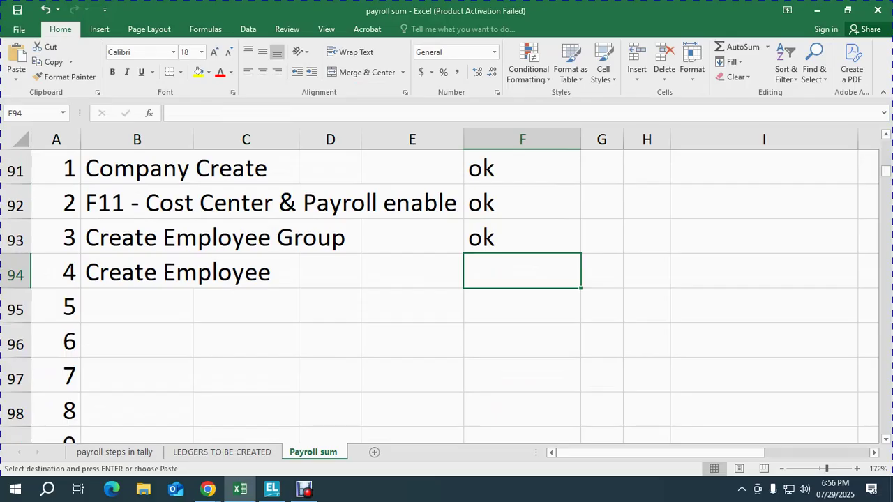
type("Ok")
key("Return")
Enter "Create Attendance" in B95 as the fifth item of the payroll checklist
key("Left")
key("Left")
key("Left")
key("Left")
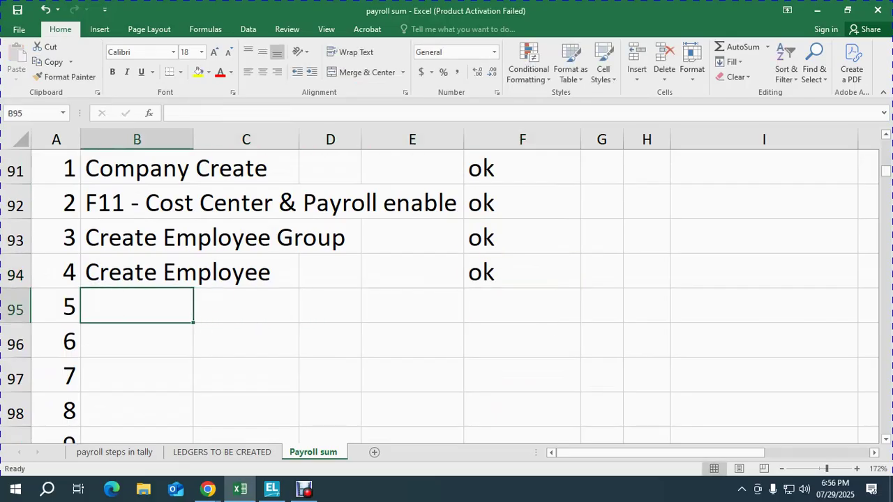
type("cREA")
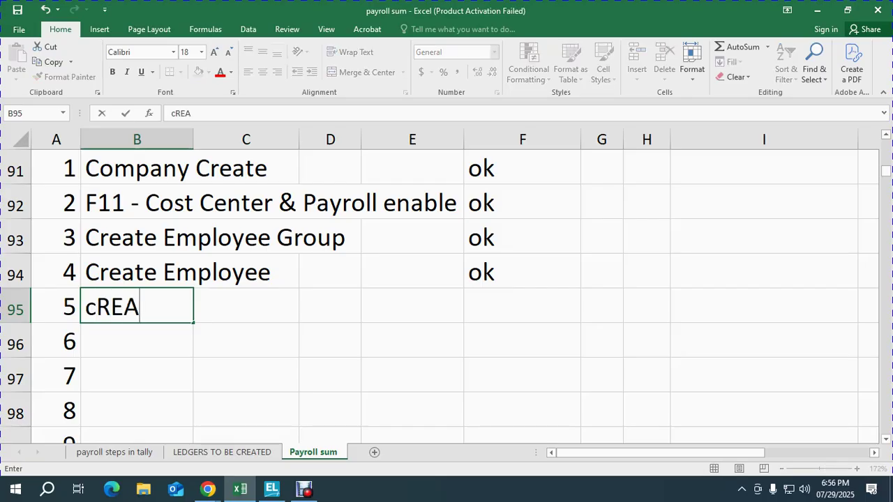
key("BackSpace")
key("BackSpace")
key("BackSpace")
key("BackSpace")
type("c")
key("BackSpace")
type("Create AT")
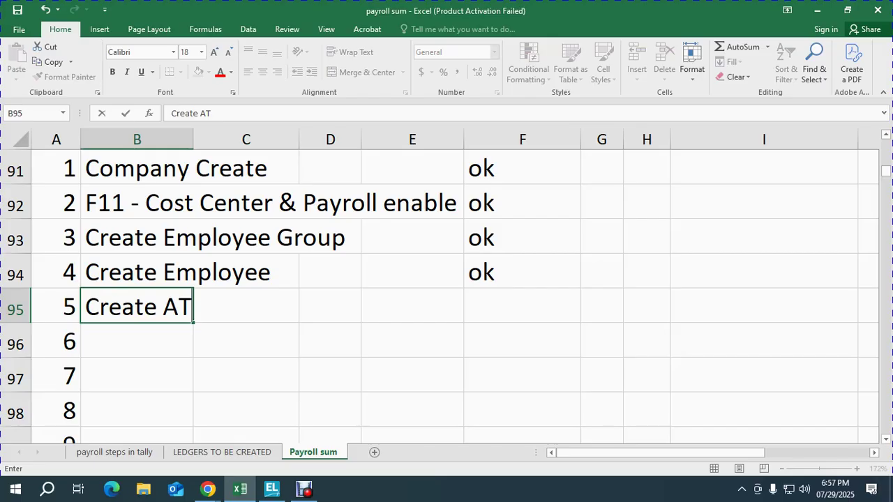
type("tende")
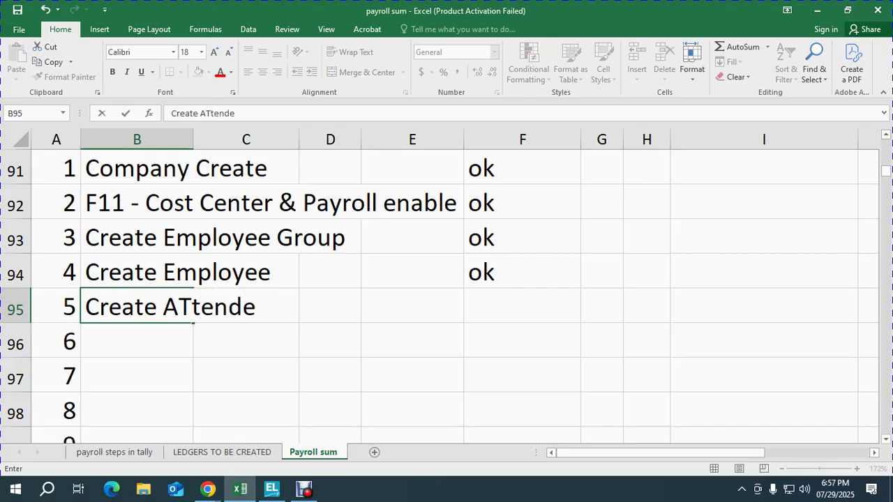
type("a")
key("BackSpace")
key("BackSpace")
type("ance")
key("ctrl+Return")
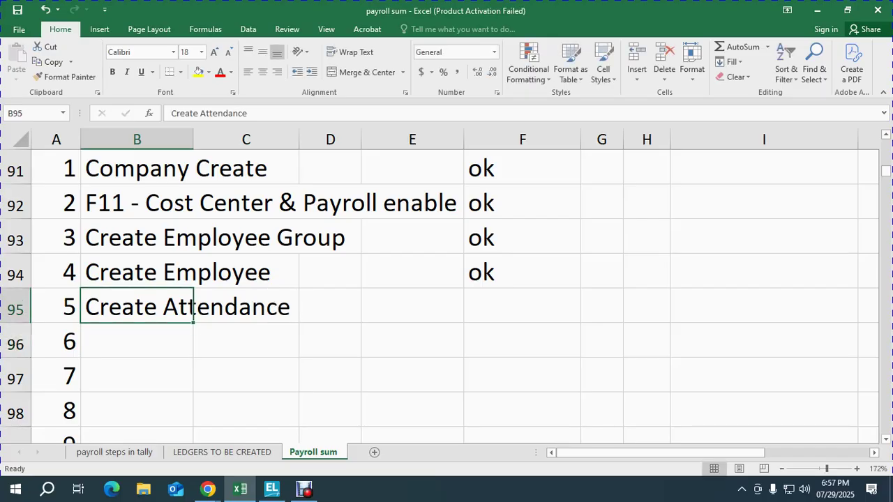
Examine the Present, CL and Absent column headings in row 75 of the Payroll sum sheet
key("alt")
left_click(522, 272)
scroll(522, 272, "up", 7)
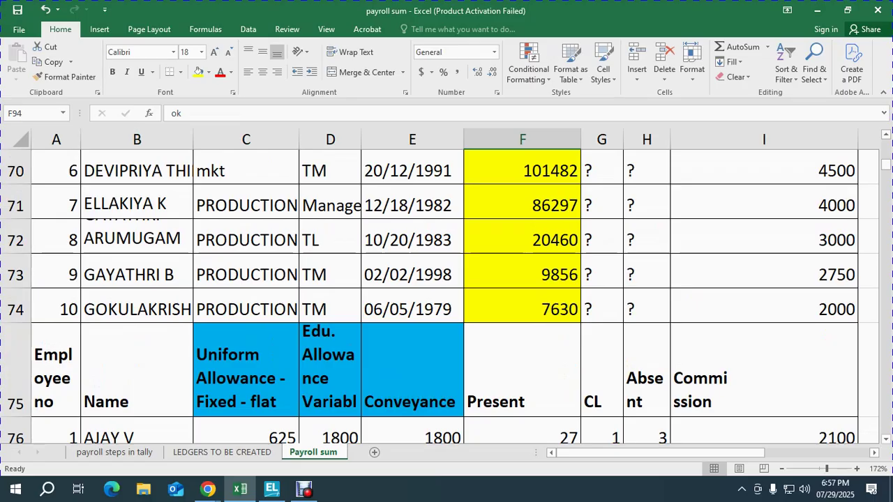
left_click(523, 373)
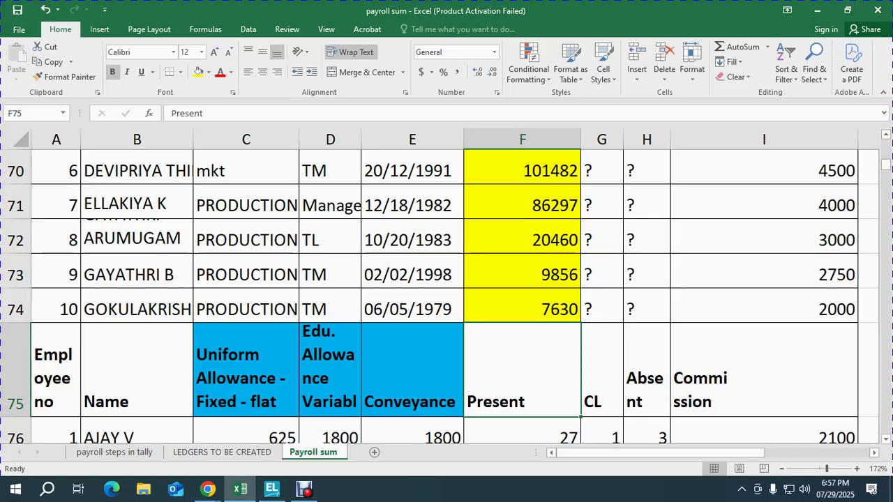
key("Right")
key("Right")
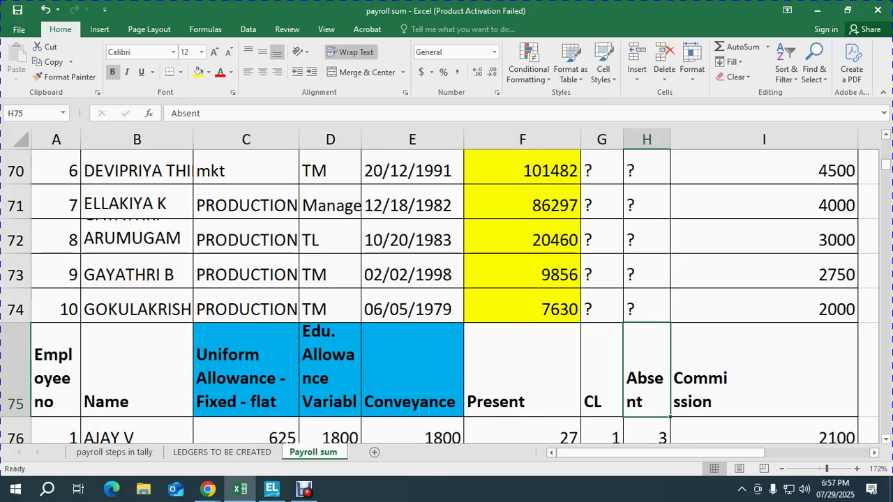
left_click(522, 373)
left_click(602, 373)
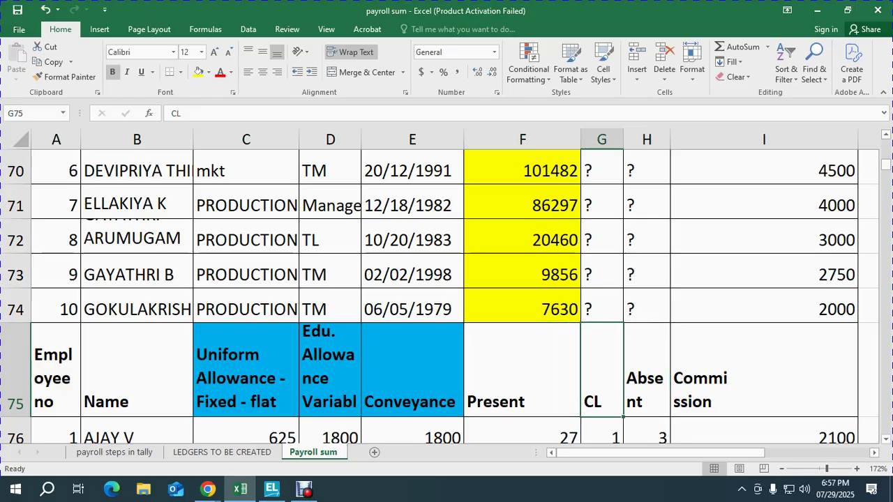
left_click(646, 373)
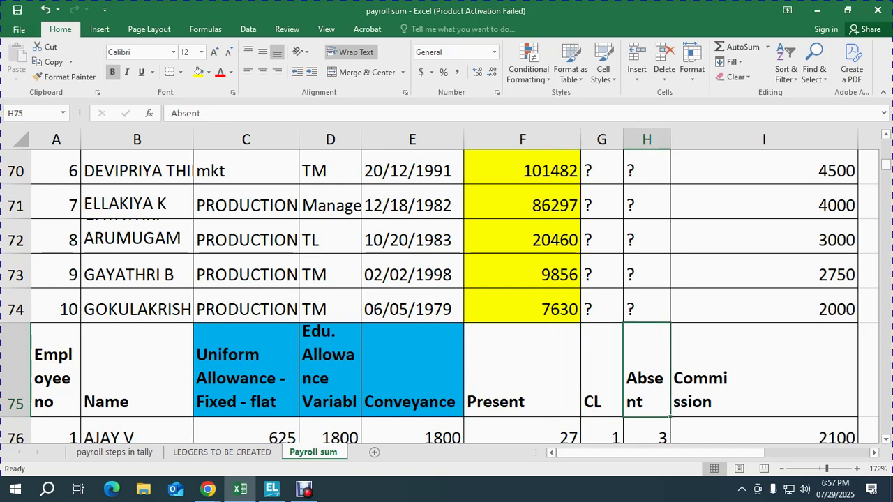
Switch to TallyPrime and open the creation form for an Attendance/Production Type master
key("alt+Tab")
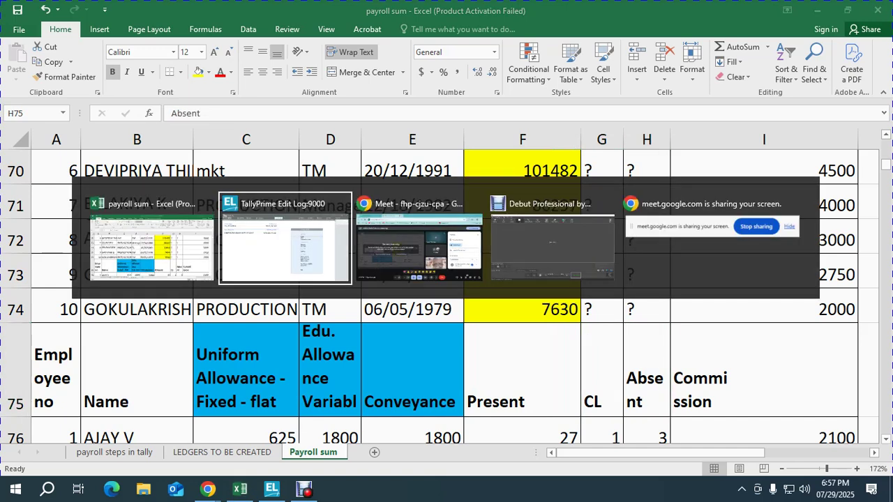
key("Return")
key("Down")
key("Down")
key("Down")
key("Down")
key("Down")
key("Down")
key("Down")
key("Down")
key("Down")
key("Down")
key("Down")
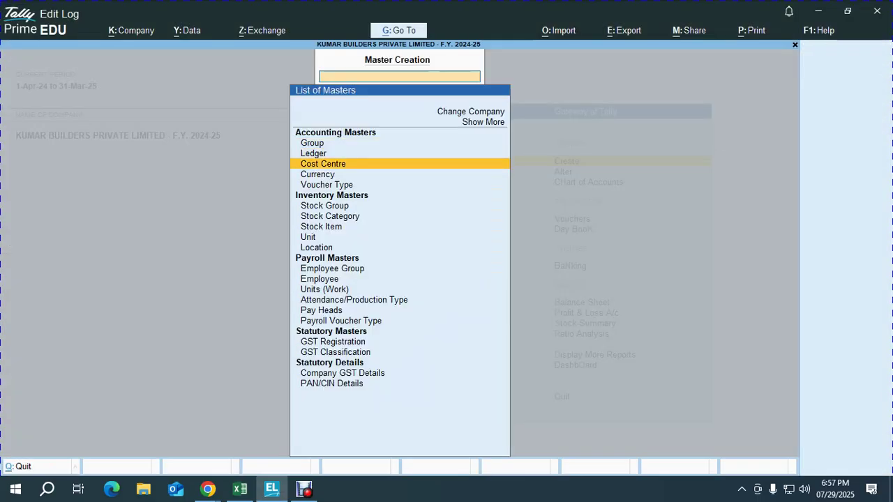
key("Down")
key("Down")
key("Down")
key("Down")
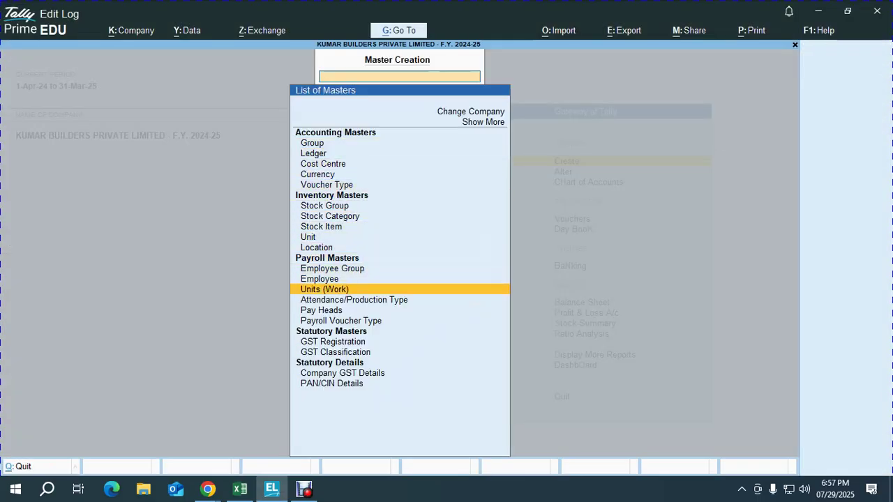
key("Return")
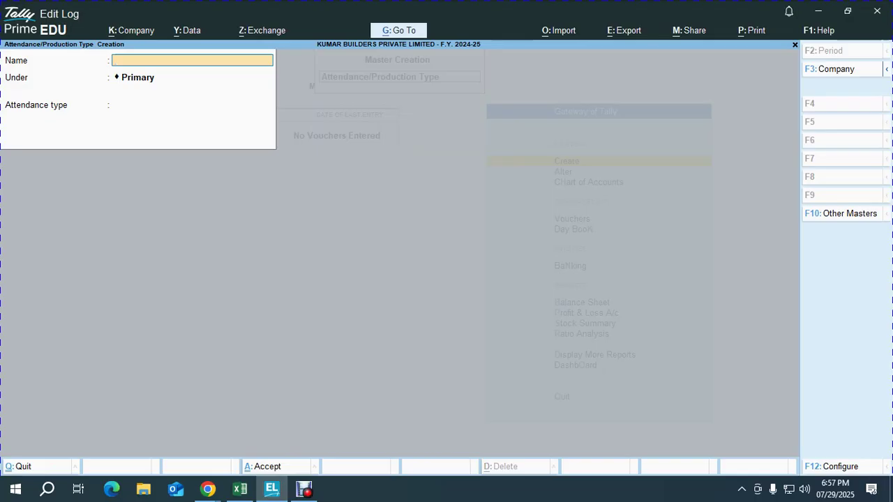
Create the attendance type PAY DAYS under Primary as Attendance / Leave with Pay
type("AYS")
key("Return")
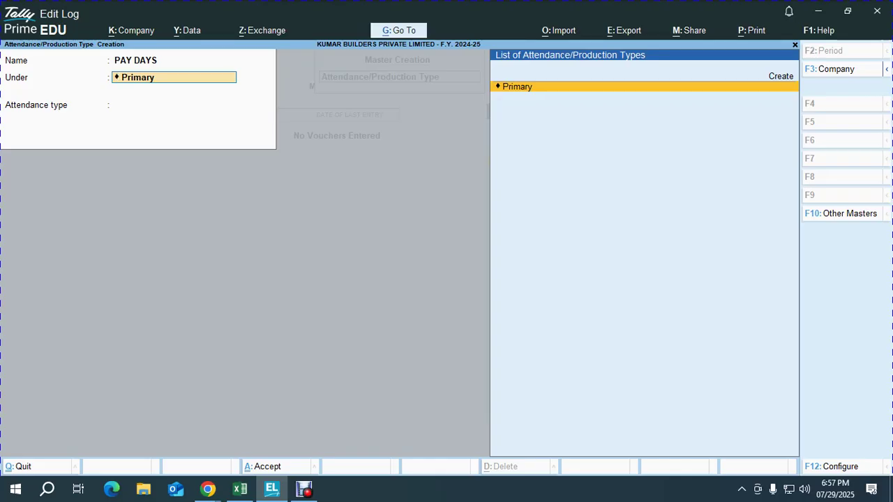
key("Return")
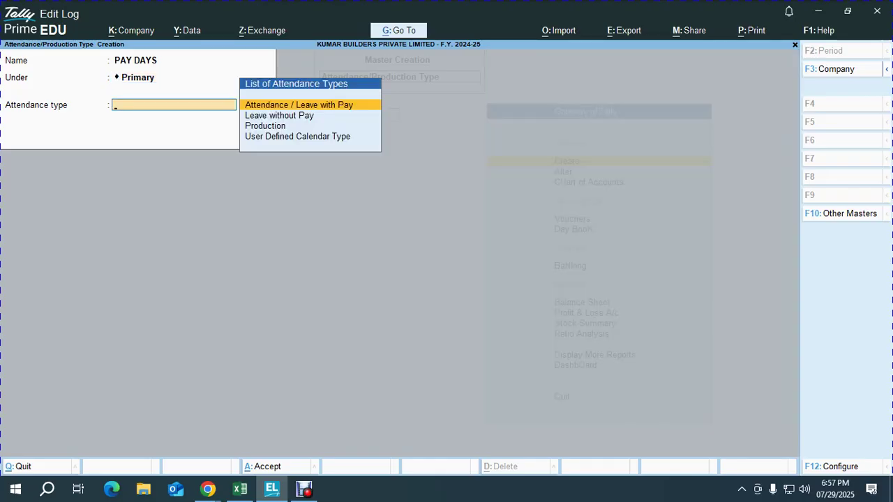
key("Return")
key("Return")
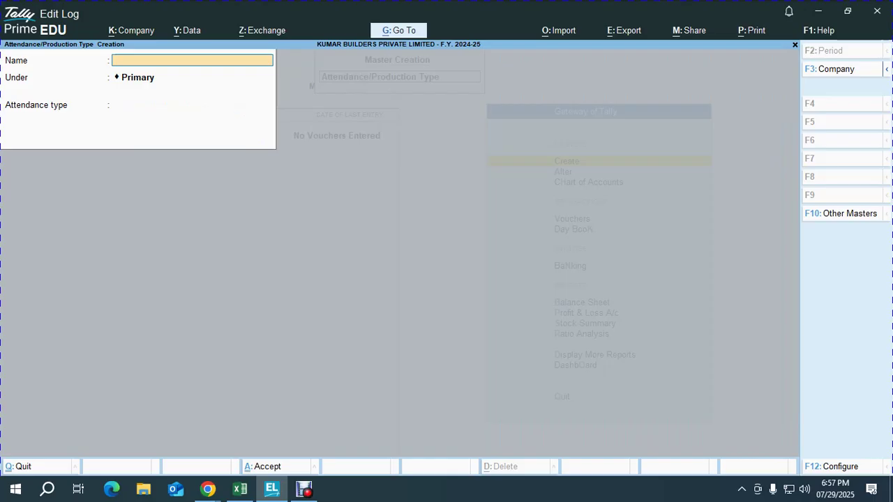
Create the attendance type PRESENT under PAY DAYS as Attendance / Leave with Pay, with Days as the period type
type("PRESENT")
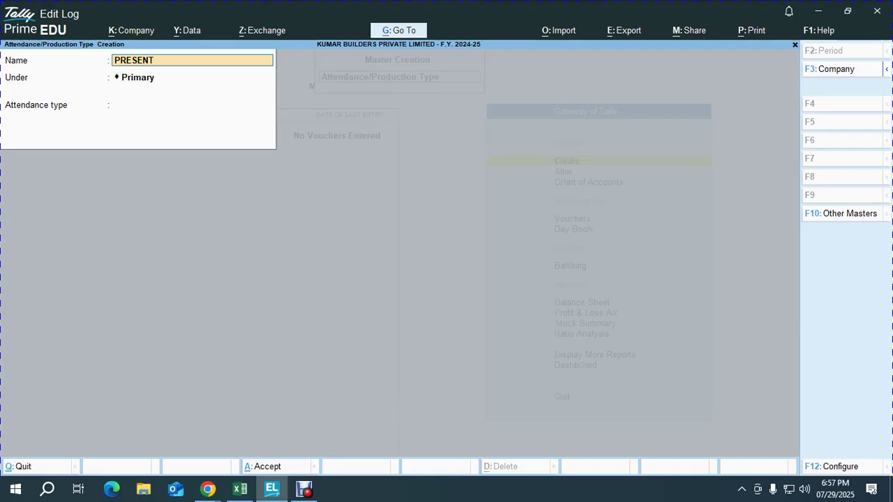
key("Return")
key("Down")
key("Return")
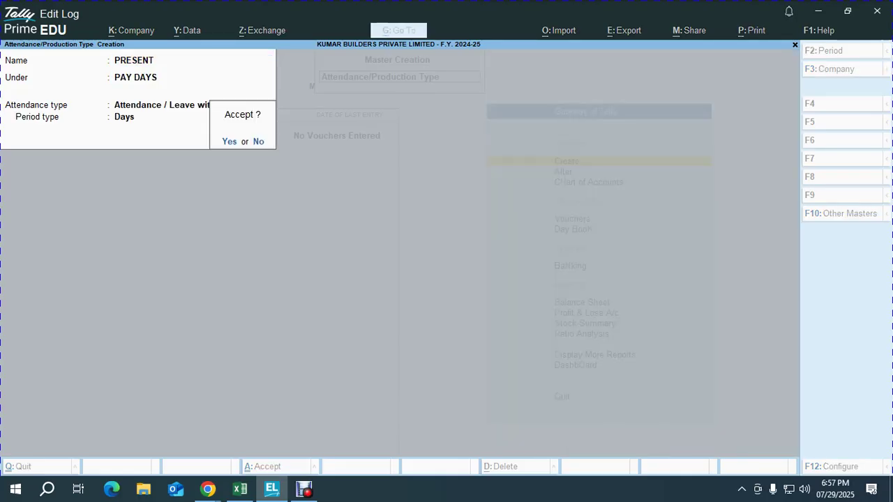
key("Return")
Create the attendance type CASUAL LEAVE under PAY DAYS as Attendance / Leave with Pay, with Days as the period type
type("CASUAL LEAVE")
key("Return")
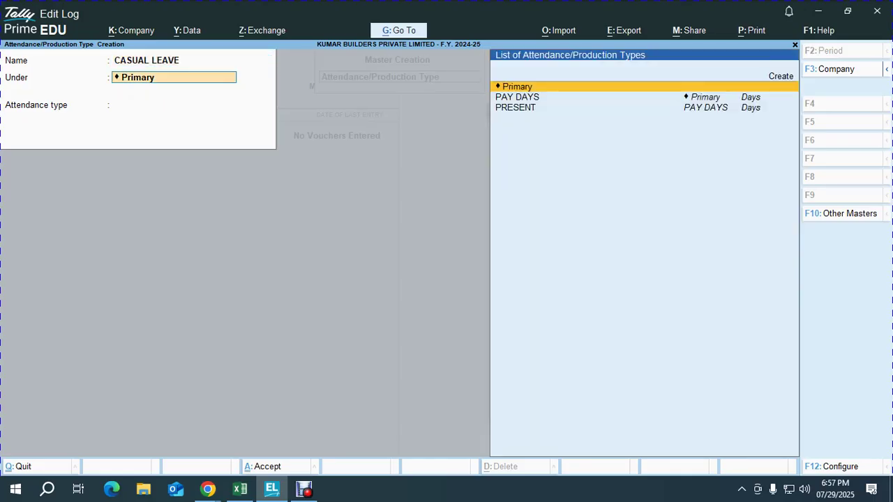
key("Down")
key("Return")
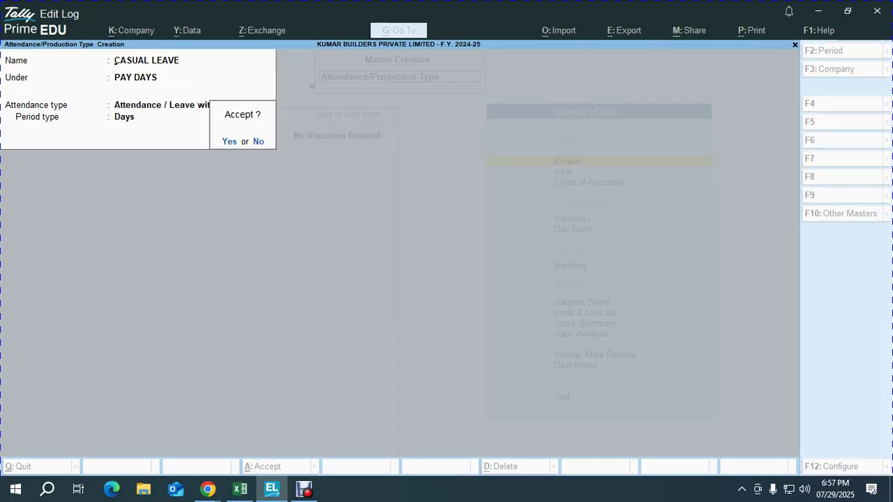
key("Return")
Create the attendance type LOP (ABSENT) under Primary as Leave without Pay with period type Days, and leave attendance type creation
type("LOP (ABSENT")
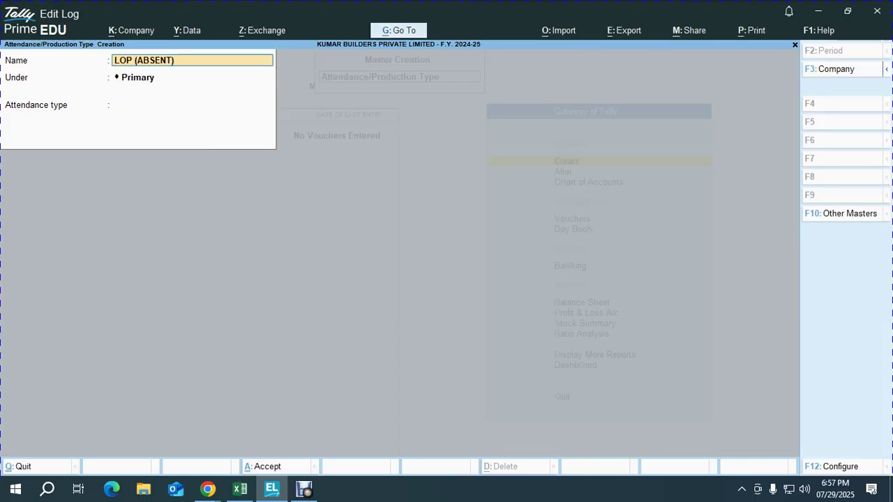
type(")")
key("Return")
key("Return")
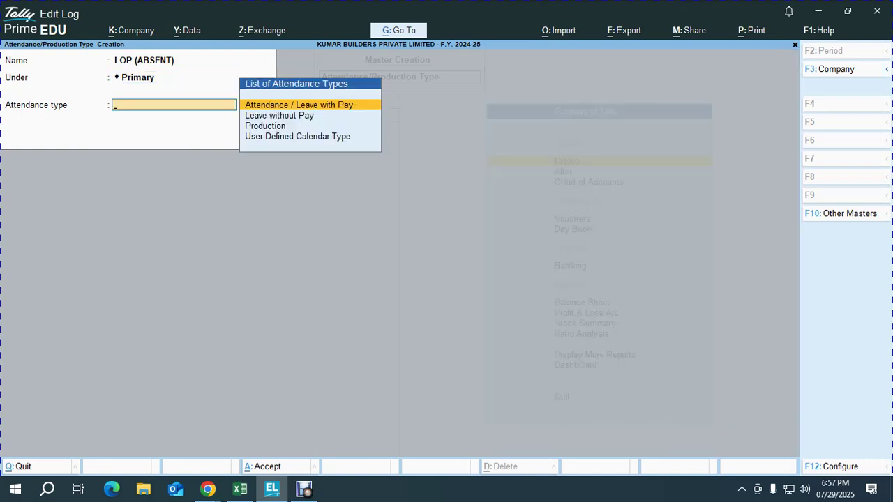
key("Down")
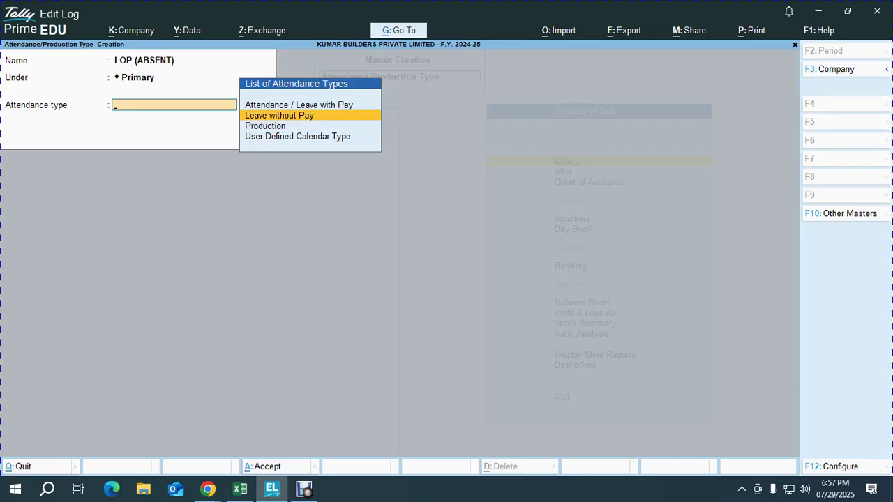
key("Return")
key("Return")
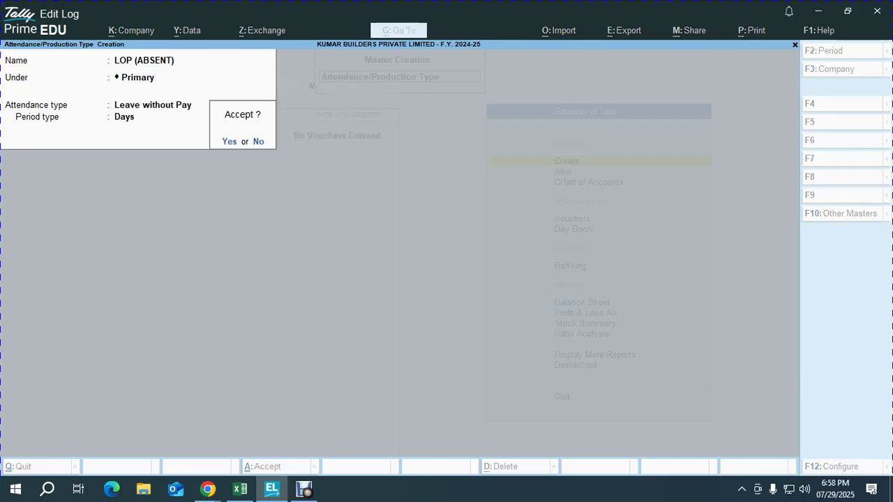
key("Return")
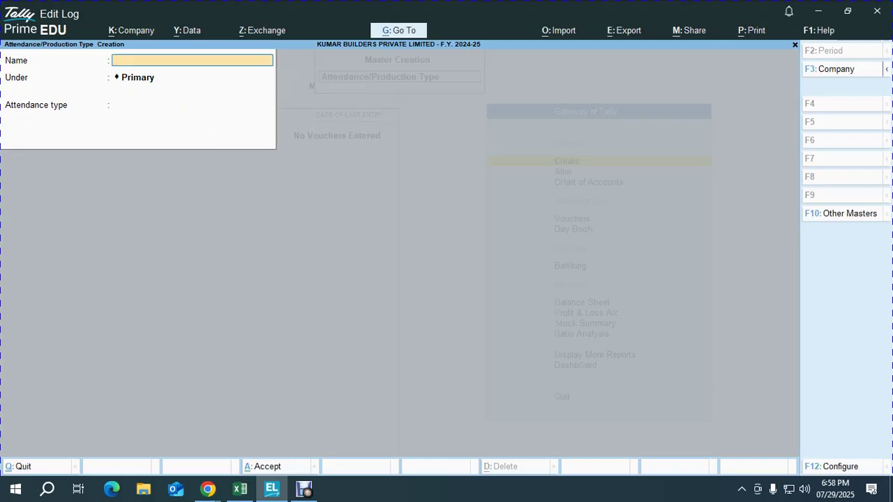
key("Escape")
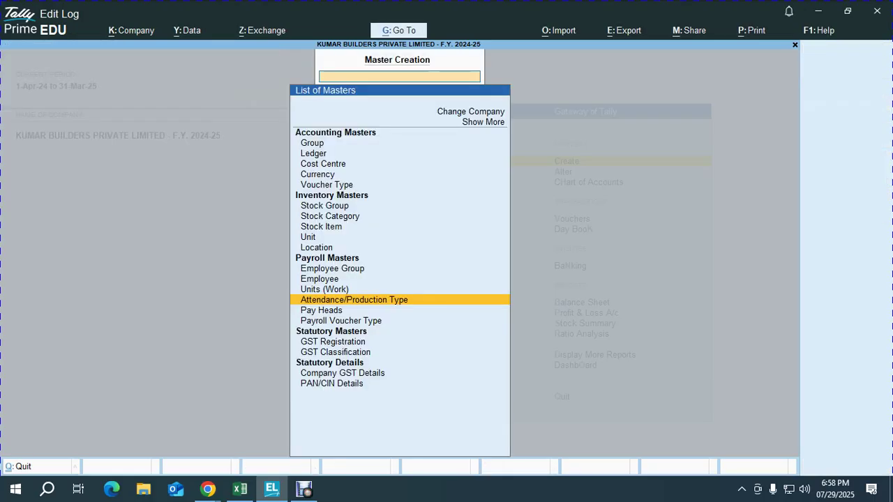
Switch to the payroll workbook in Excel and mark the Create Attendance item as ok in F95
key("alt+Tab")
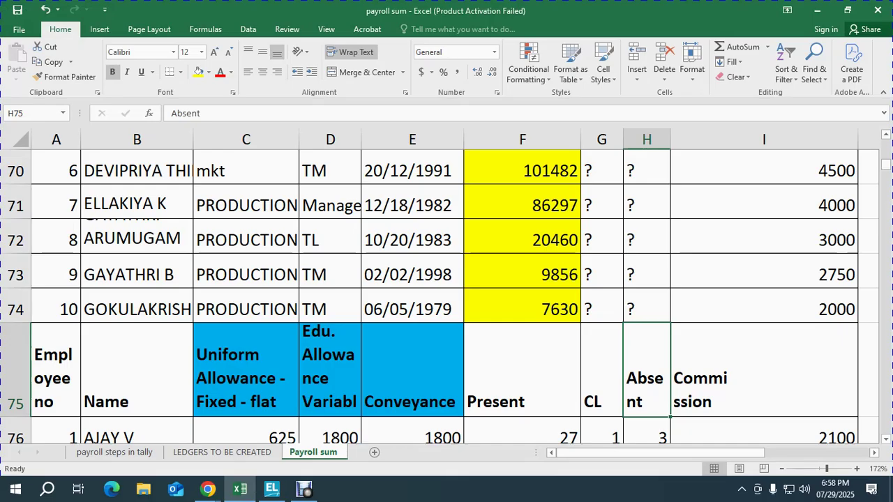
left_click(330, 436)
scroll(446, 293, "down", 8)
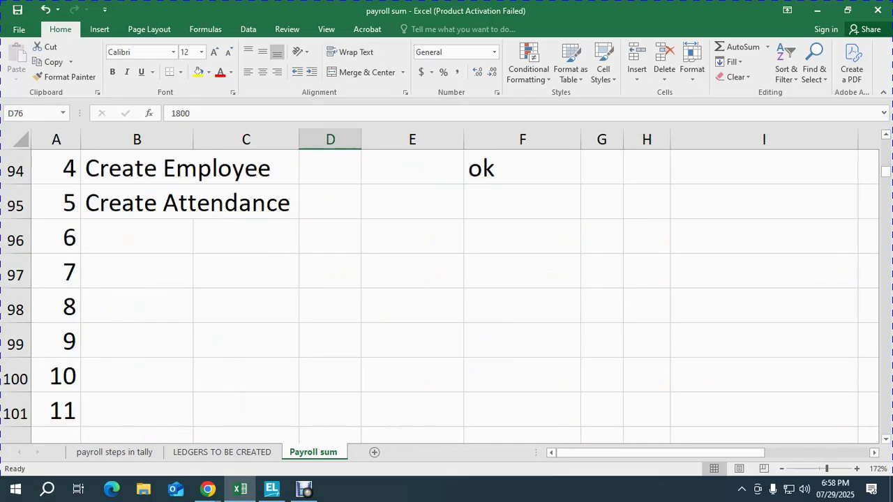
left_click(522, 201)
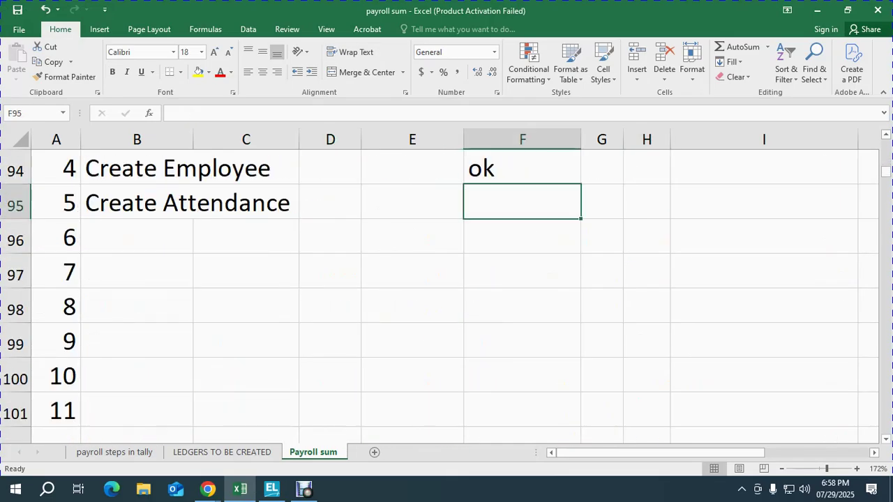
type("ok")
key("Return")
Enter "Create Pay Heads" in B96 as the sixth item of the payroll checklist
key("Left")
key("Left")
key("Left")
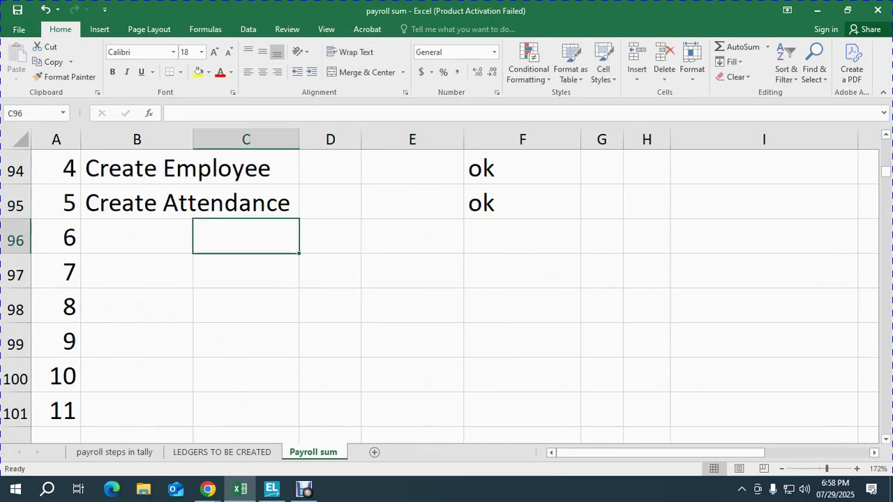
key("Left")
type("cR")
key("Right")
key("Left")
type("C")
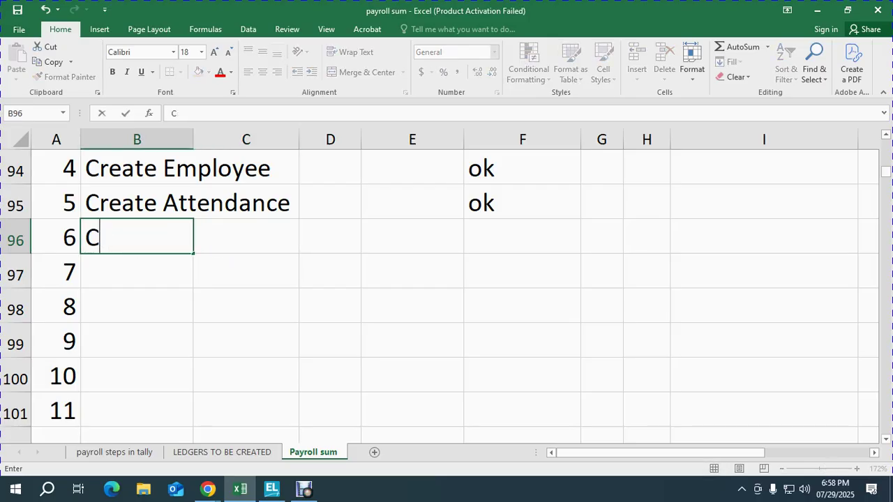
type("reate Pay Heads")
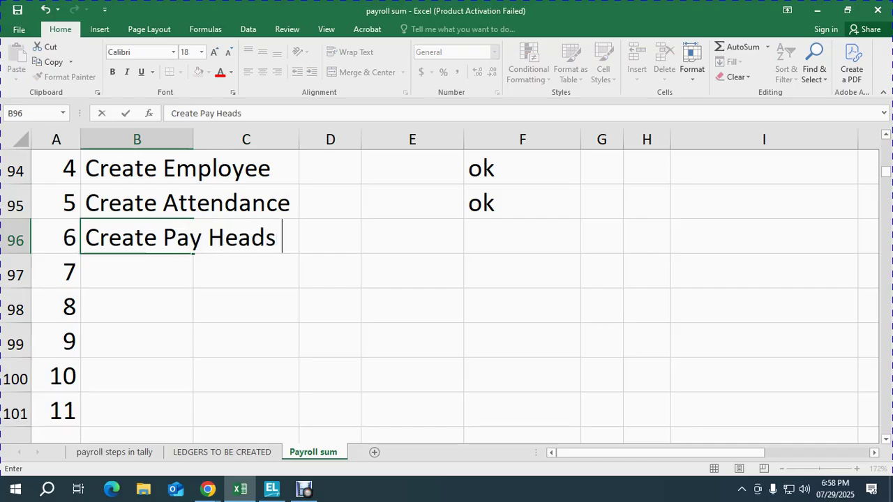
key("Return")
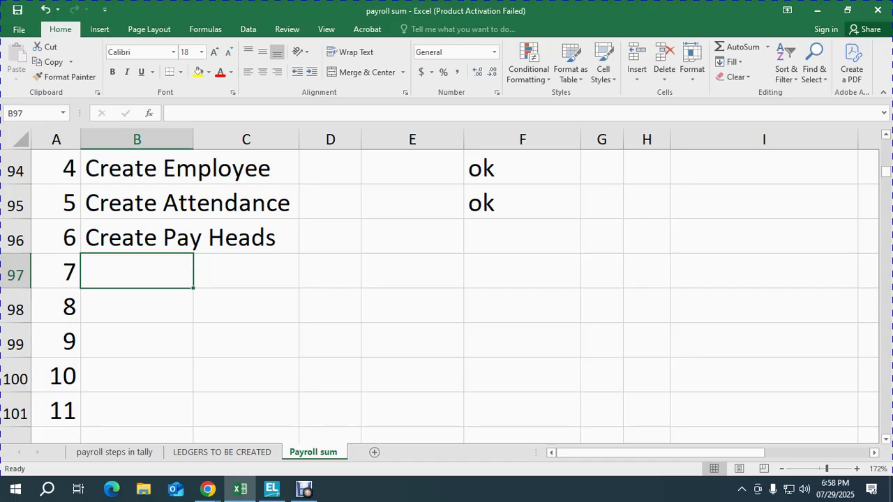
Examine the salary component headings in row 64, from Basic through DA and HRA to CCA
key("Right")
key("Right")
key("Right")
key("Up")
key("Up")
key("Up")
key("Up")
key("Up")
key("Up")
key("Up")
key("Up")
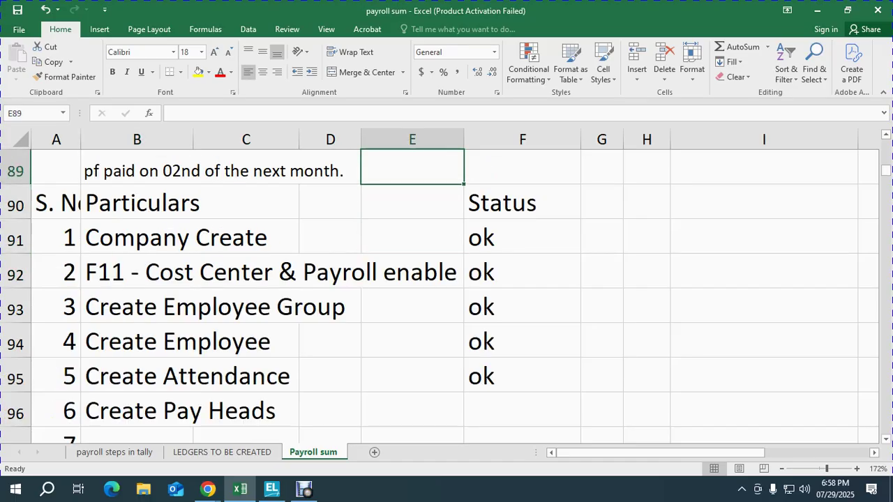
key("Up")
key("Up")
key("Up")
key("Up")
key("Up")
key("Up")
key("Up")
key("Up")
key("Up")
key("Up")
key("Up")
key("Up")
key("Up")
key("Up")
key("Up")
key("Up")
key("Up")
key("Up")
key("Up")
key("Up")
key("Up")
key("Up")
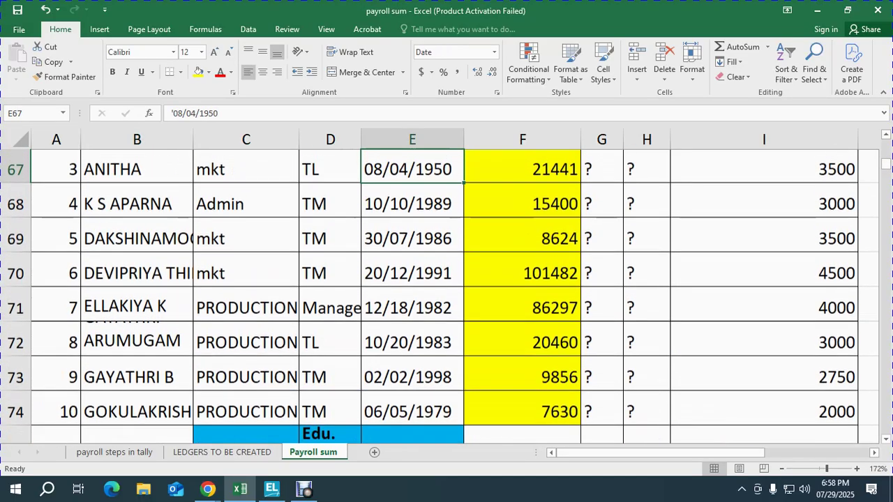
key("Up")
key("Up")
key("Up")
key("Up")
key("Up")
key("Down")
key("Down")
key("Right")
key("Right")
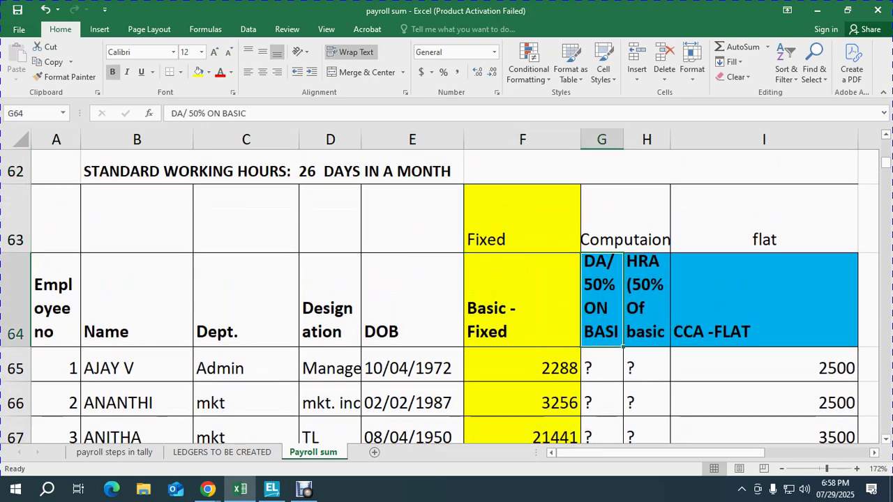
key("Right")
key("Right")
key("Right")
key("Left")
key("Left")
key("Left")
key("Left")
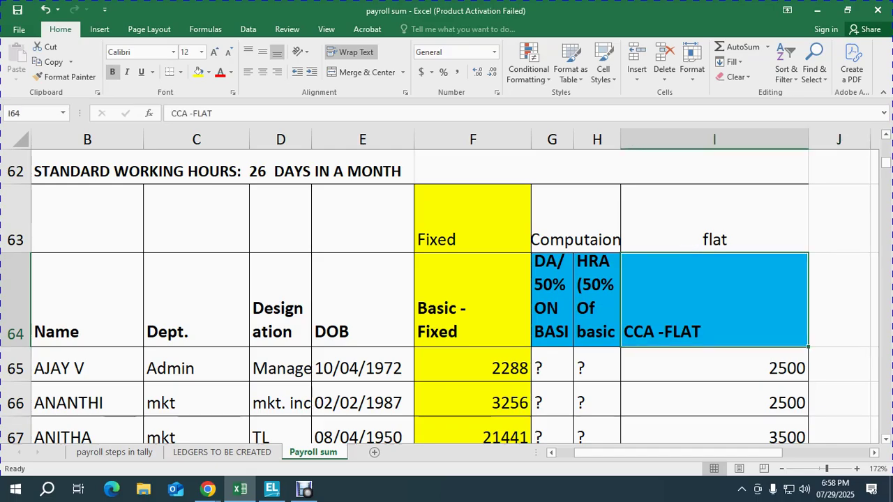
Switch to TallyPrime and start a pay head named BASIC with type Earnings for Employees and income type Fixed
key("alt+Tab")
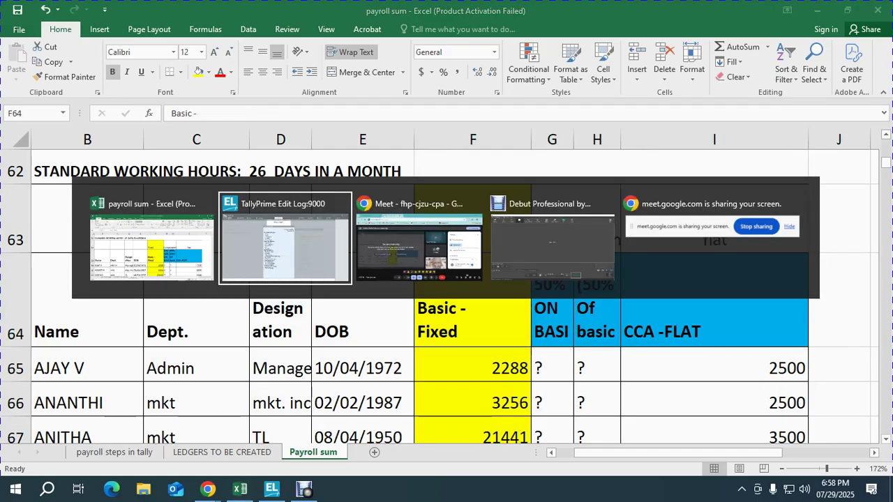
key("Down")
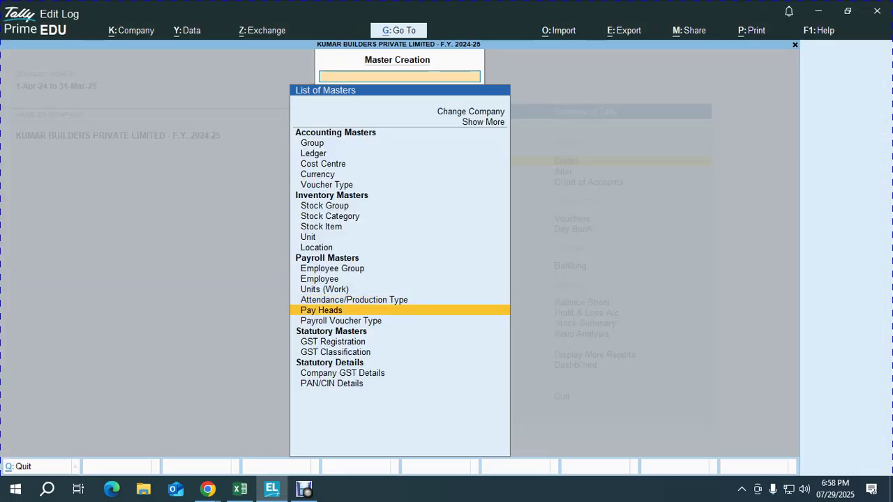
key("Return")
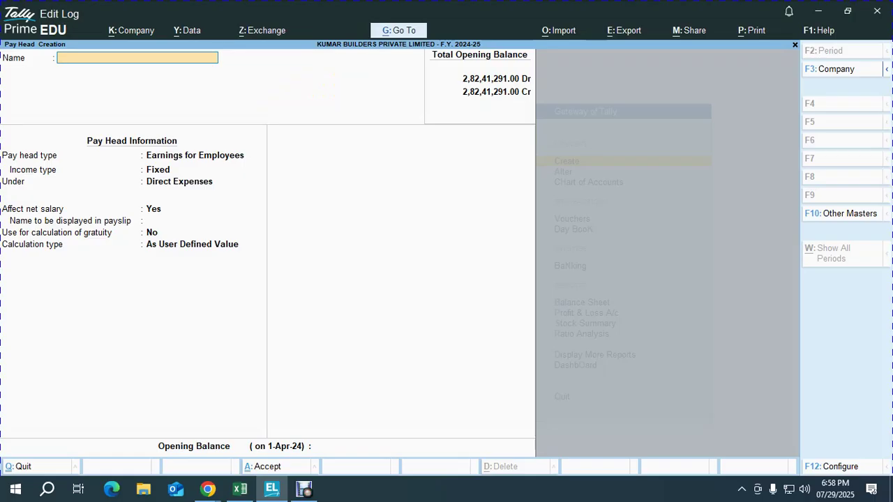
type("BASIC")
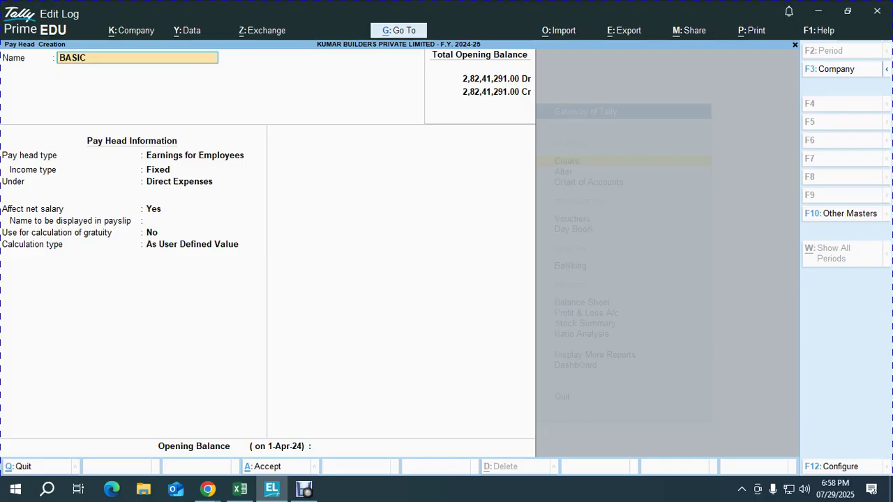
key("Return")
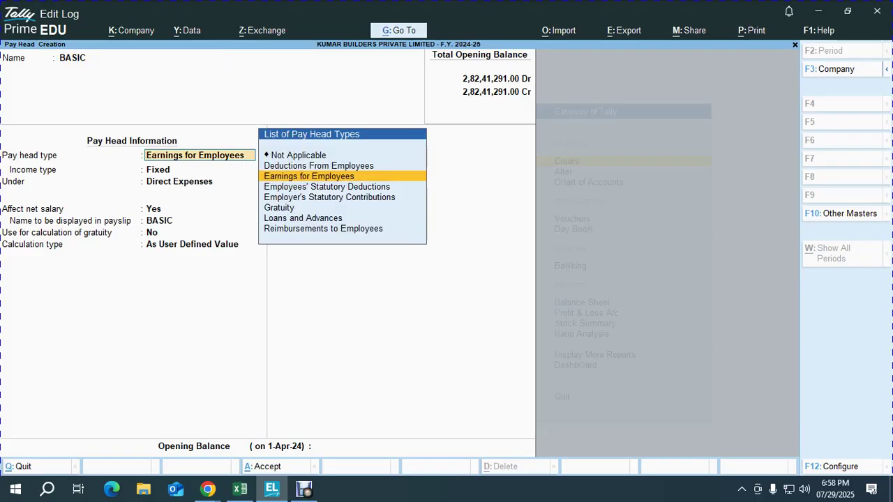
key("Return")
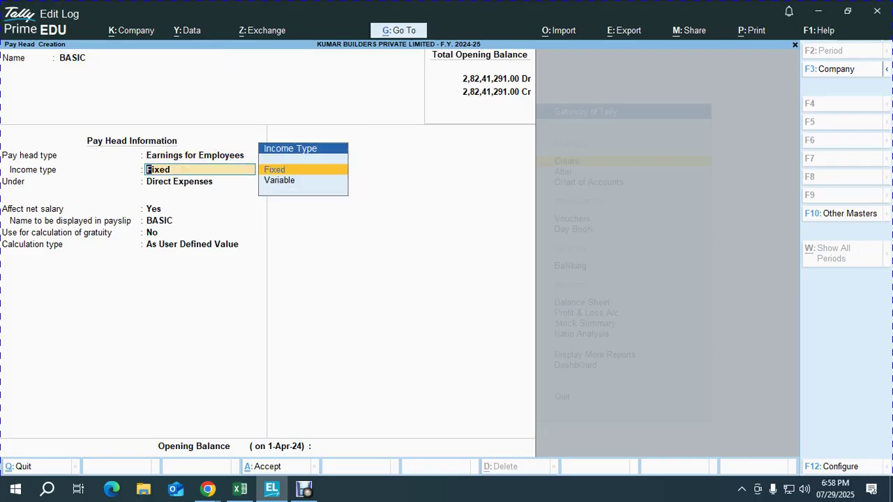
key("alt+Tab")
key("alt+Tab")
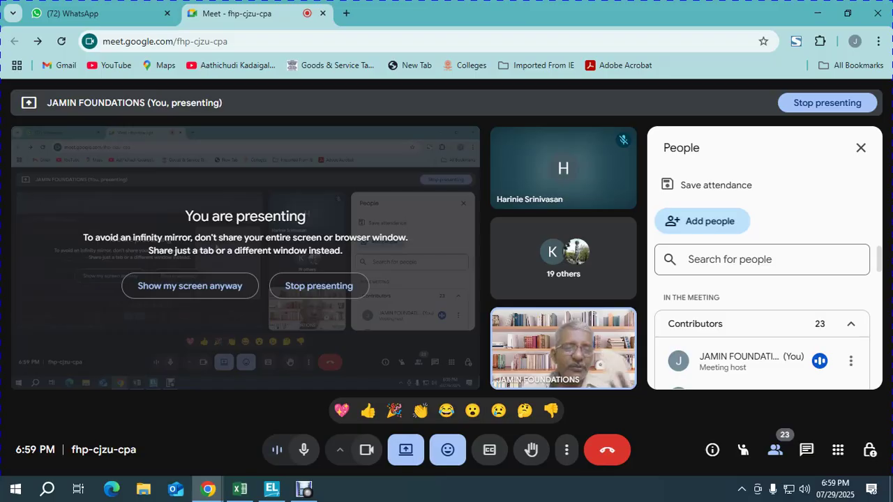
key("alt+Tab")
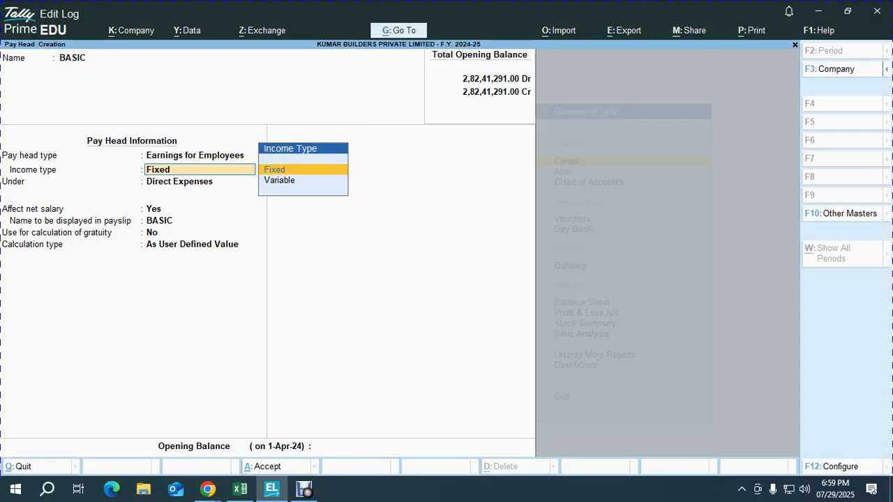
key("Return")
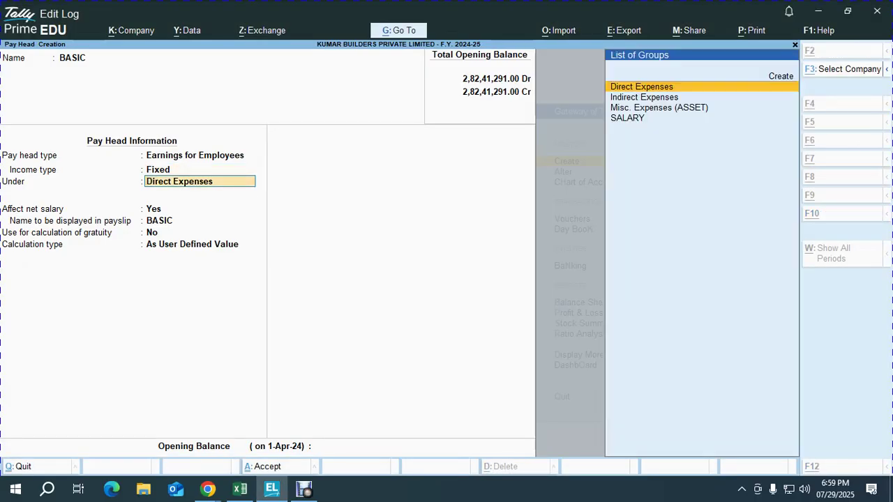
Try to create a new group named SALARY for the BASIC pay head
key("alt+Tab")
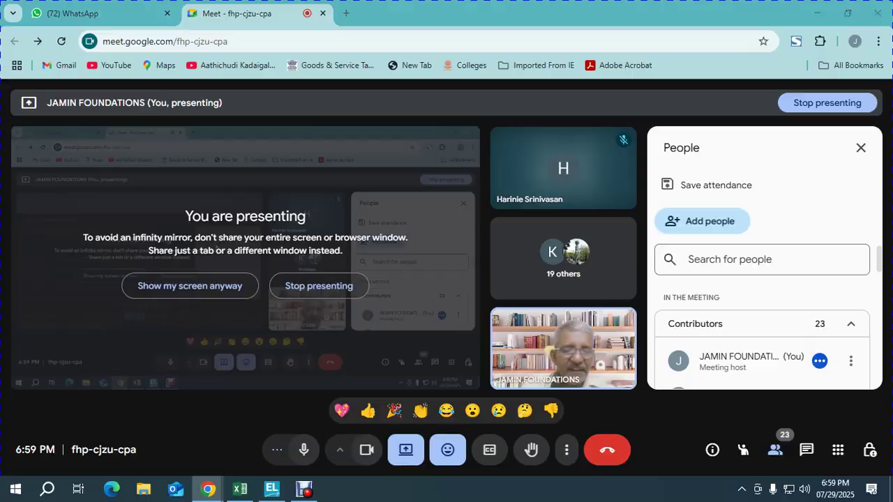
key("alt+Tab")
key("alt+c")
type("SALARY")
key("Return")
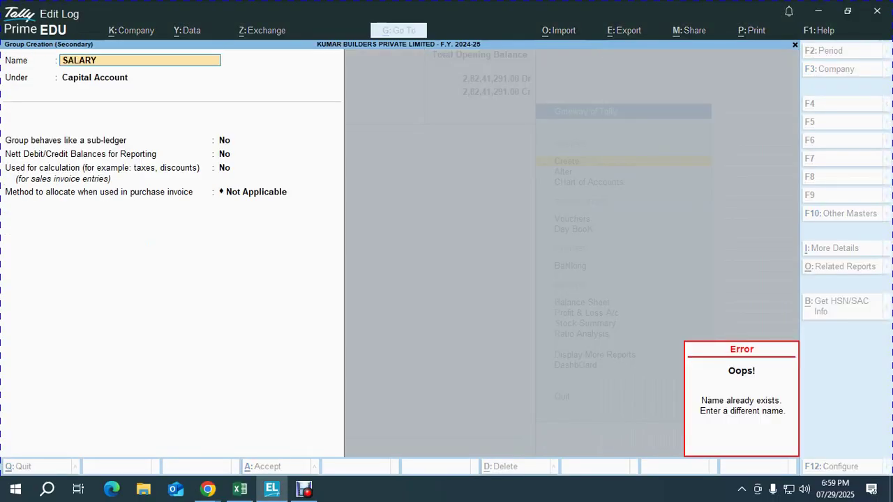
key("Escape")
key("Escape")
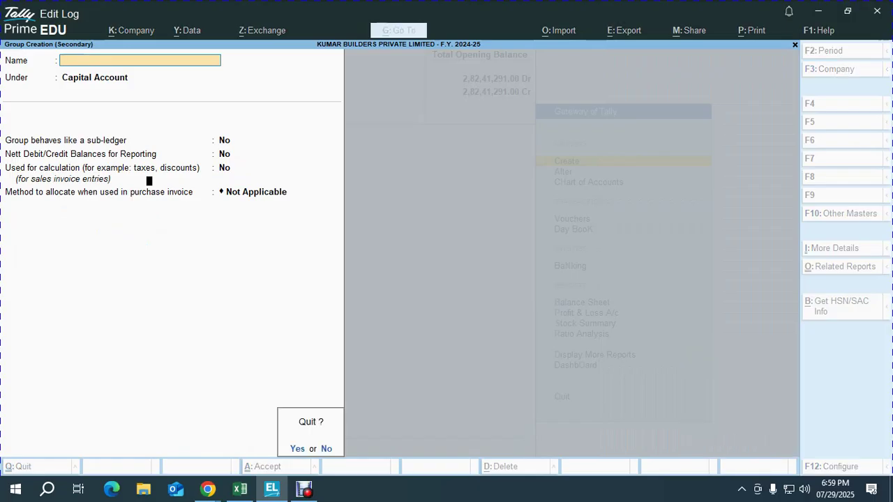
Place the BASIC pay head under SALARY, affecting net salary, with payslip name BASIC and gratuity use No
type("ySA")
key("Return")
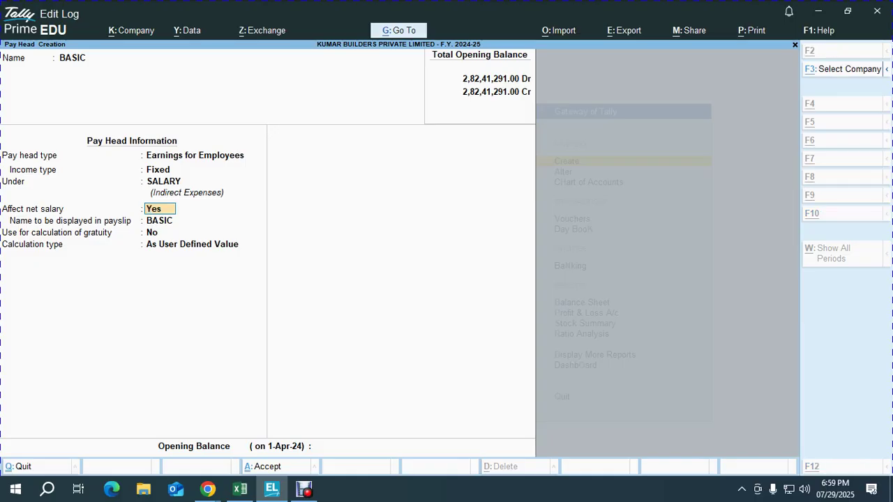
key("alt+Tab")
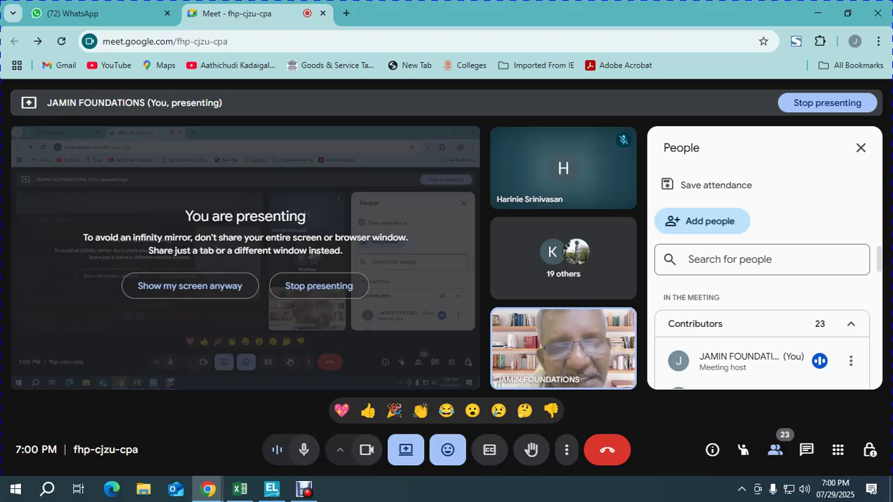
key("alt+Tab")
key("Return")
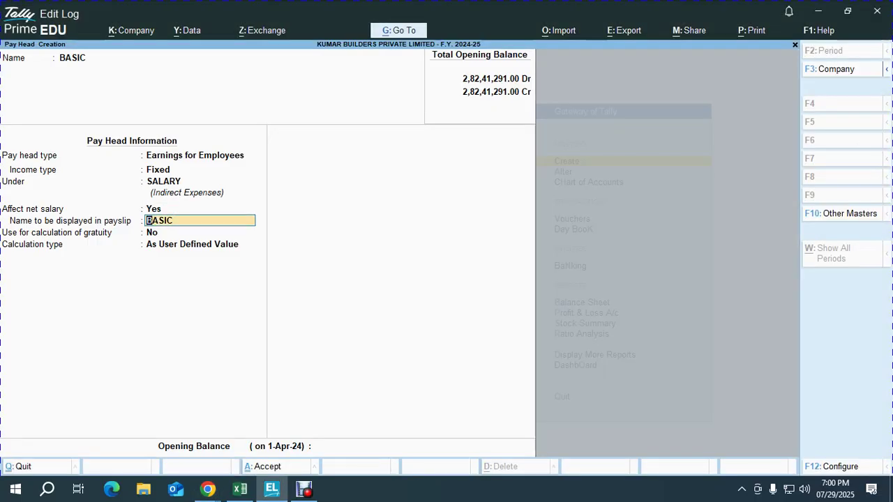
key("alt+Tab")
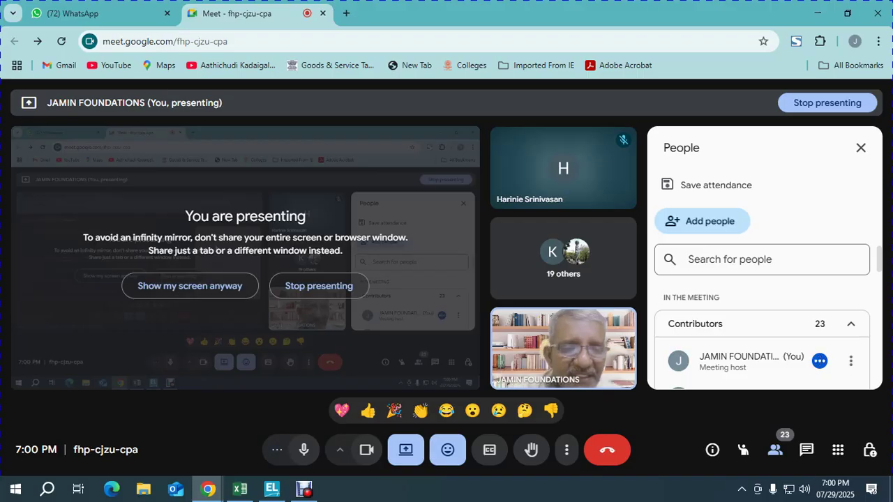
key("alt+Tab")
key("Return")
key("Return")
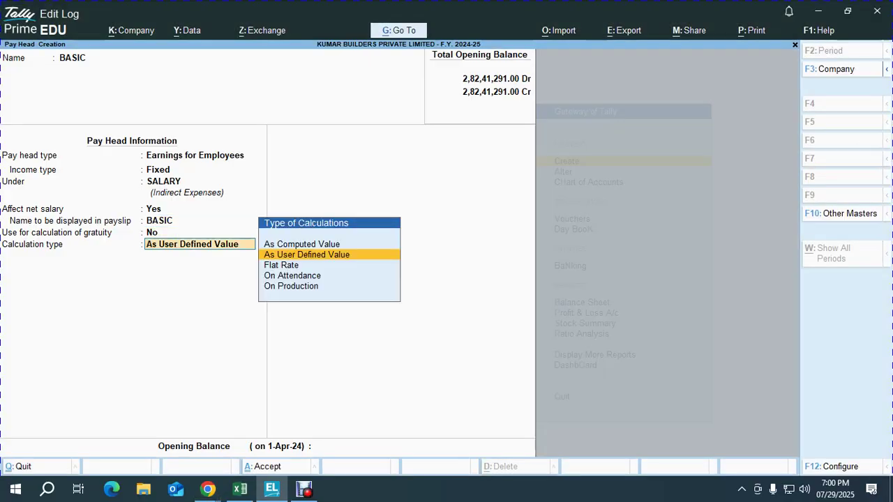
Set the BASIC pay head's calculation type to On Attendance
key("Down")
key("Down")
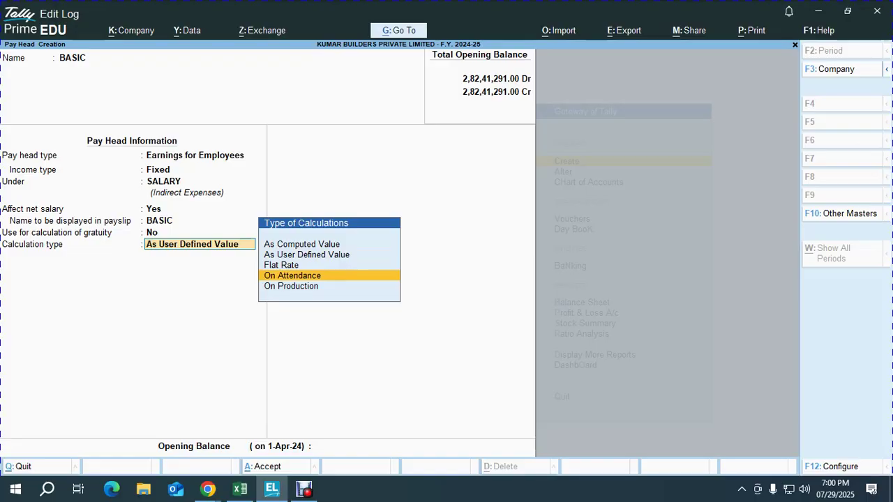
key("alt+Tab")
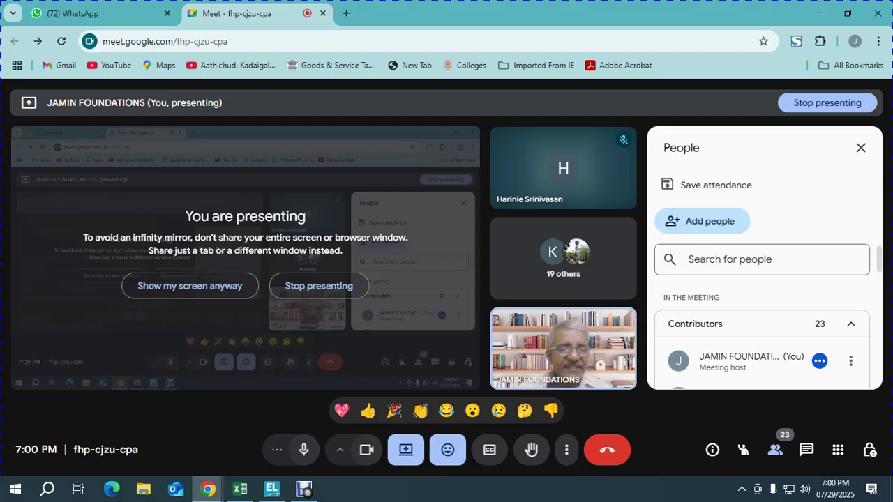
key("alt+Tab")
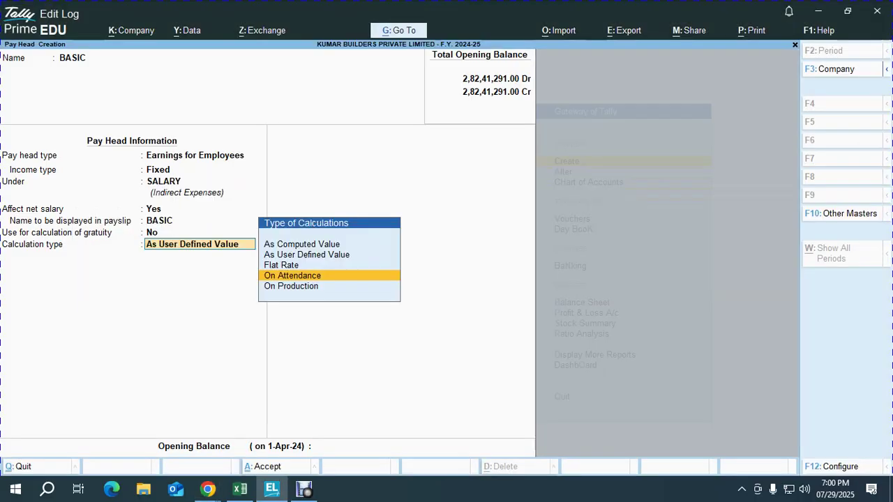
key("alt+Tab")
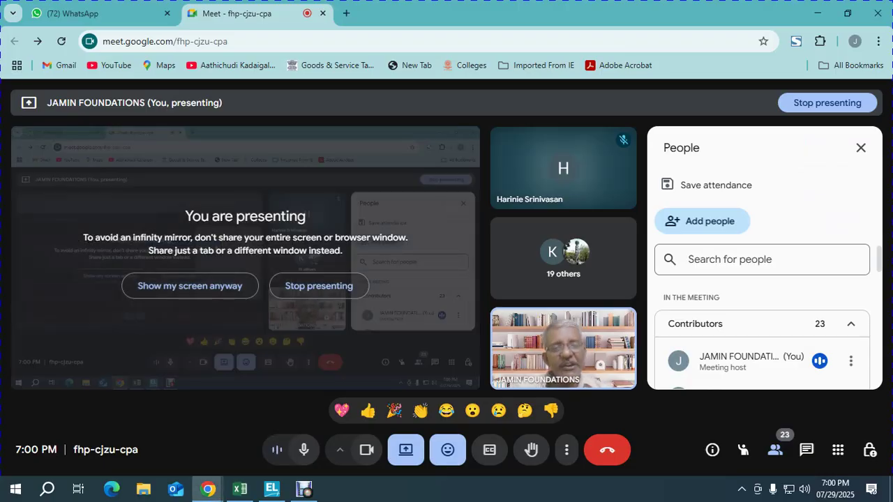
key("alt+Tab")
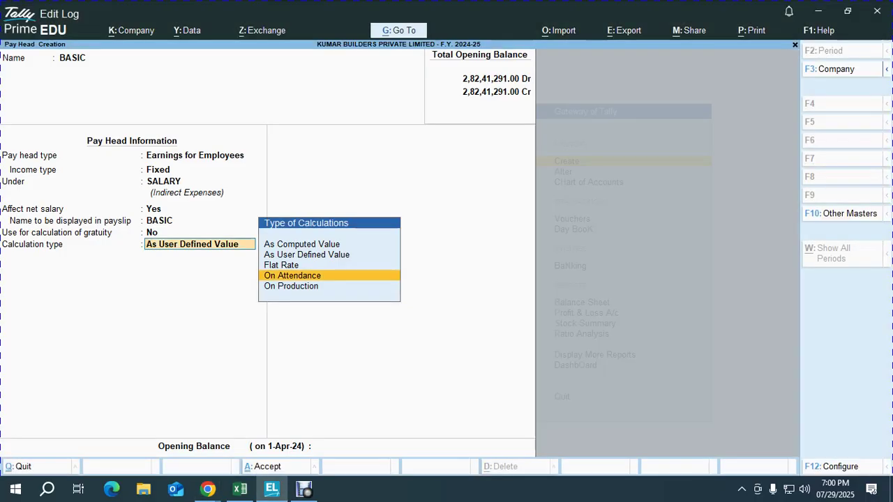
key("alt+Tab")
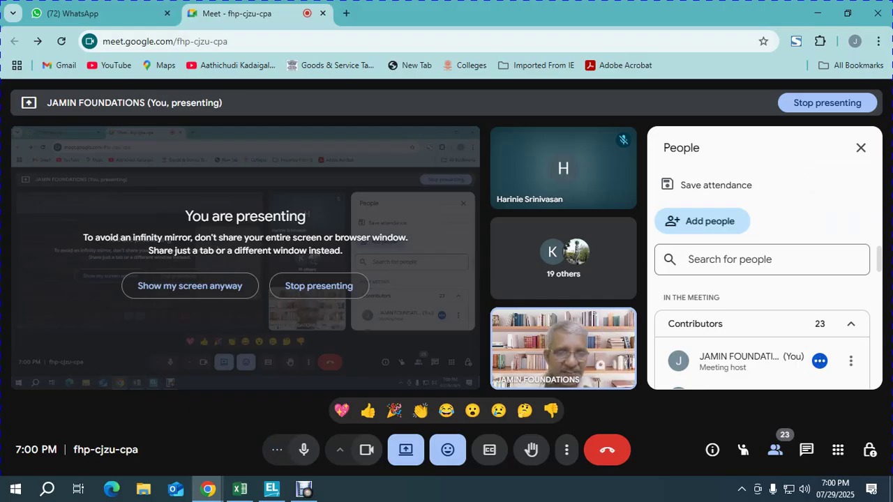
key("alt+Tab")
key("alt+Tab")
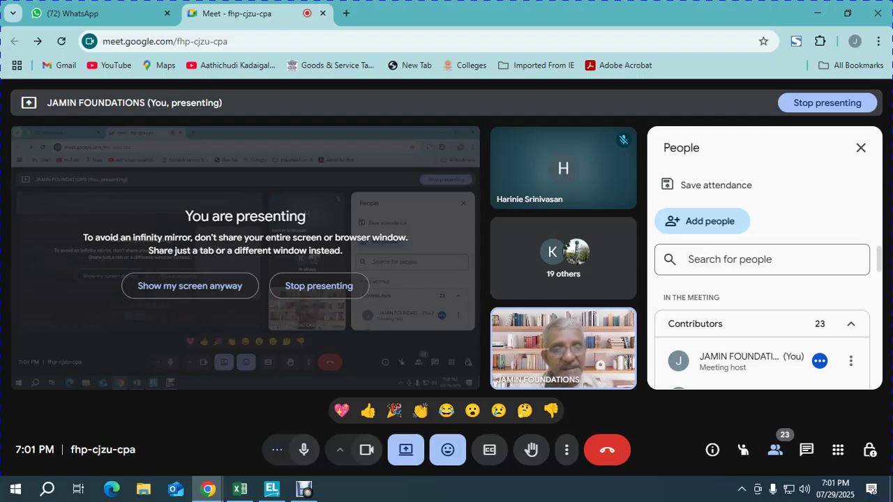
key("alt+Tab")
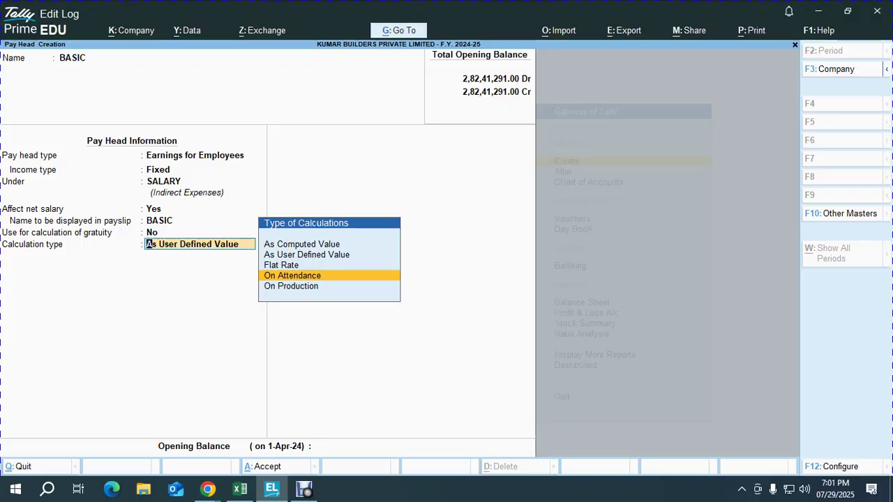
key("Return")
Choose PAY DAYS as the attendance/leave with pay type for the BASIC pay head
key("alt+Tab")
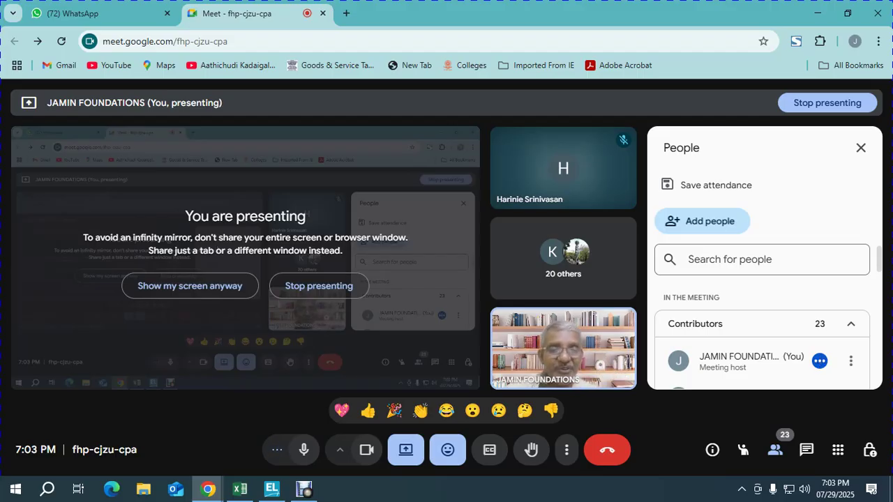
key("alt+Tab")
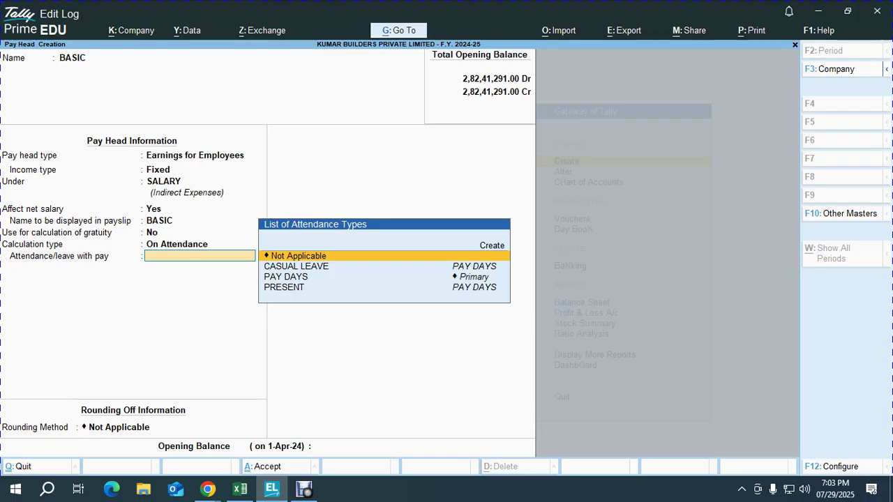
key("Down")
key("Down")
key("Down")
key("Up")
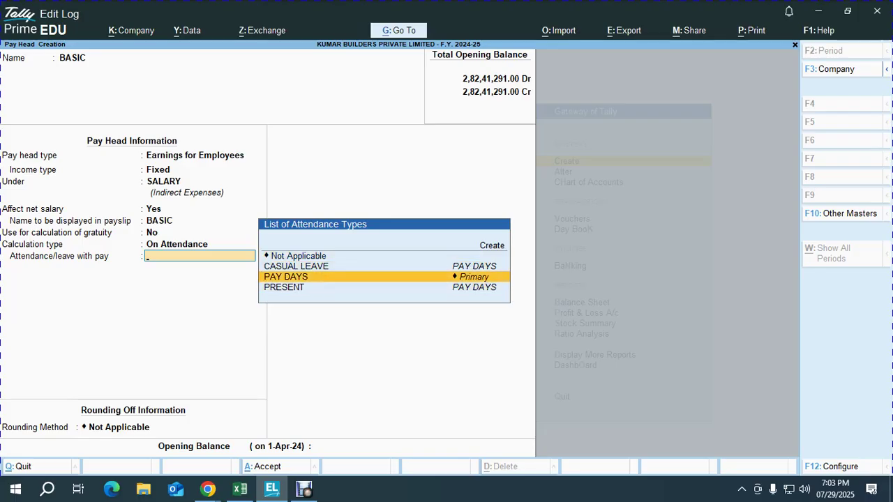
key("Return")
Set the BASIC pay head's calculation period to Months
key("alt+Tab")
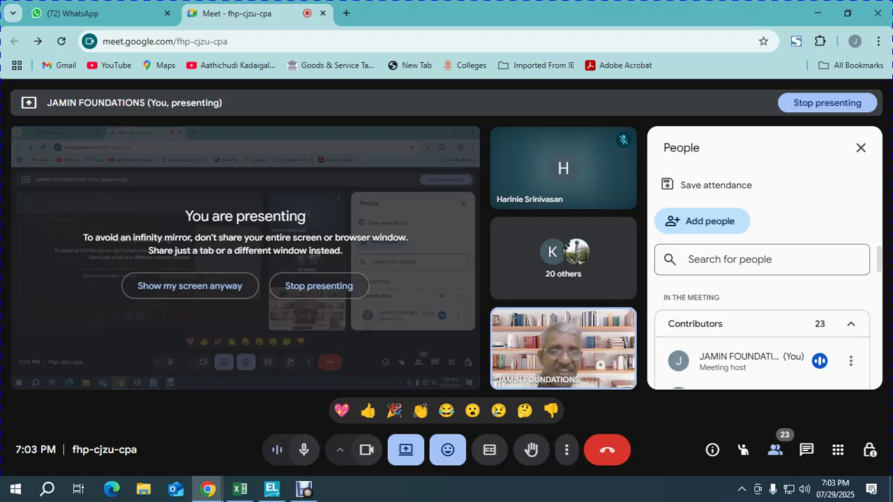
key("alt+Tab")
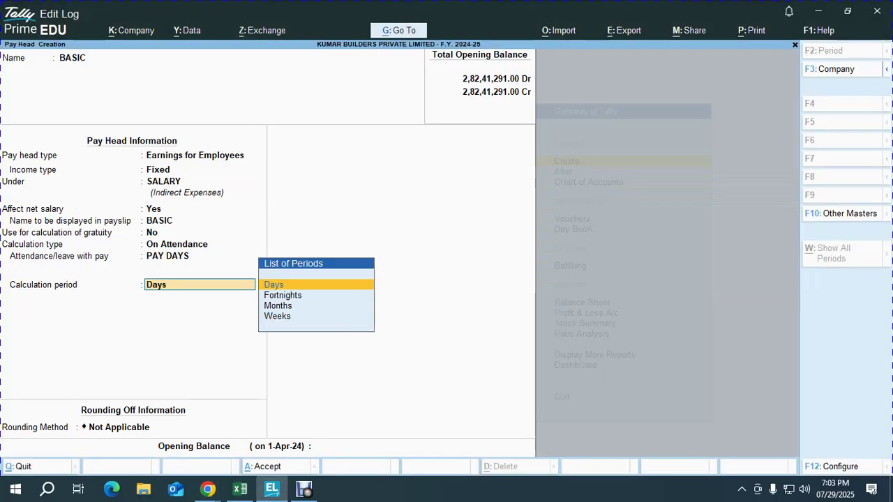
key("BackSpace")
key("BackSpace")
key("BackSpace")
key("BackSpace")
key("Down")
key("Down")
key("Return")
key("alt+Tab")
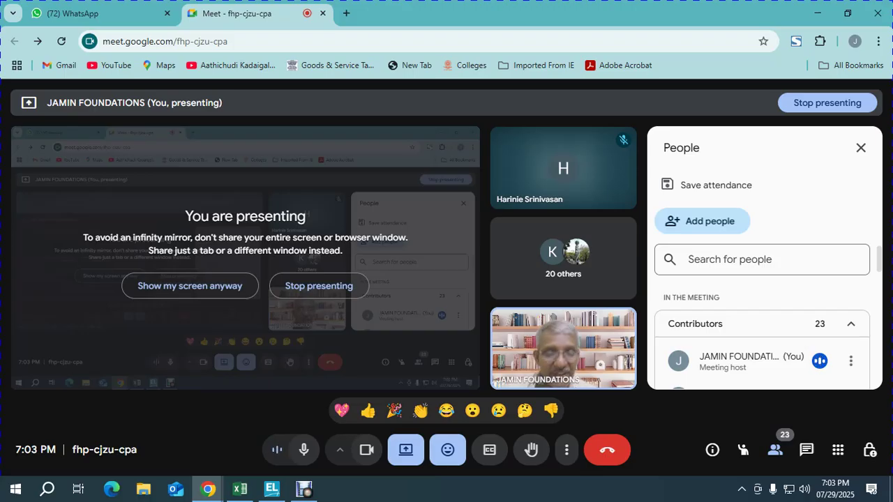
Try Days and Fortnights in turn as the calculation period of the BASIC pay head
key("alt+Tab")
key("BackSpace")
key("Up")
key("Up")
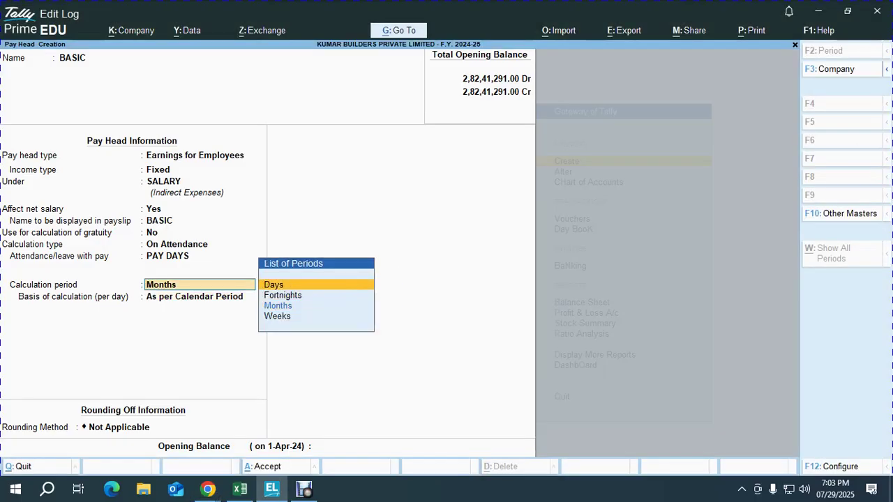
key("Return")
key("BackSpace")
key("Down")
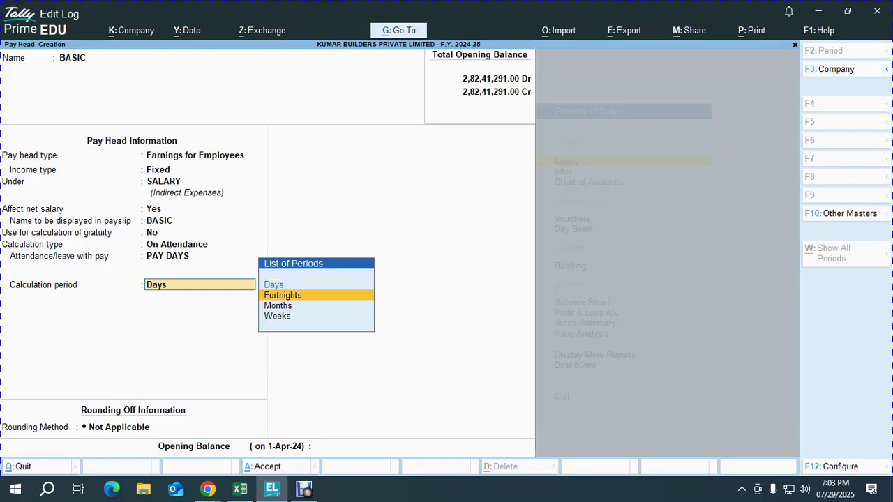
key("Down")
key("Up")
key("Return")
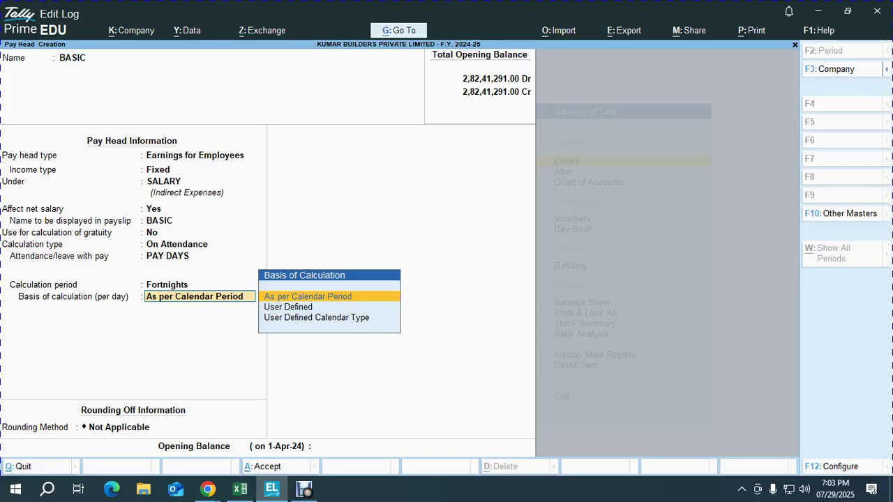
Return the BASIC pay head's calculation period to Months and switch to the Google Meet window
key("BackSpace")
key("Down")
key("Return")
key("alt+Tab")
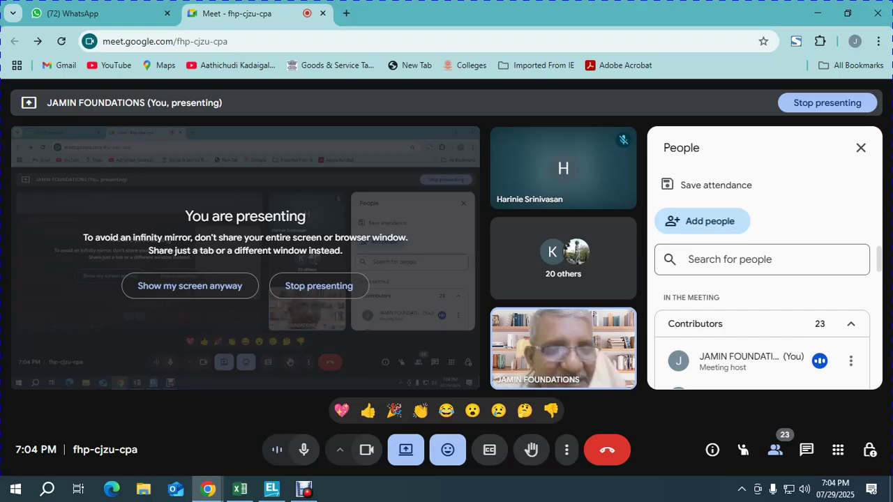
Switch back to TallyPrime and set the BASIC pay head's basis to As per Calendar Period with Normal Rounding and limit 1
key("alt+Tab")
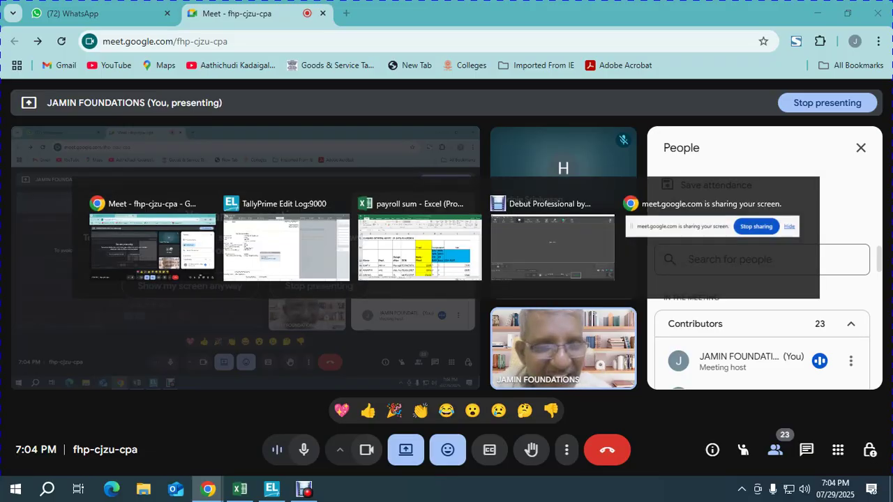
key("Down")
key("Up")
key("Return")
key("Down")
key("Down")
key("Return")
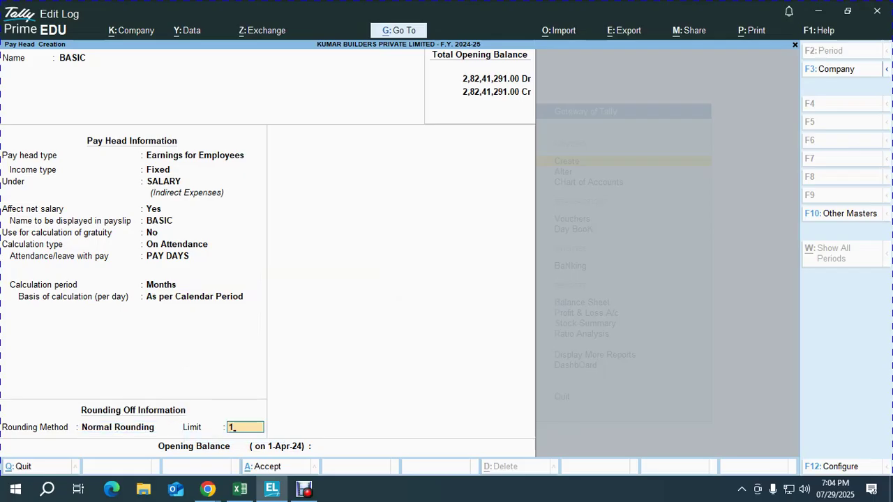
Save the BASIC pay head and continue to a blank pay head form
key("alt+Tab")
key("alt+Tab")
key("Return")
key("Return")
key("Return")
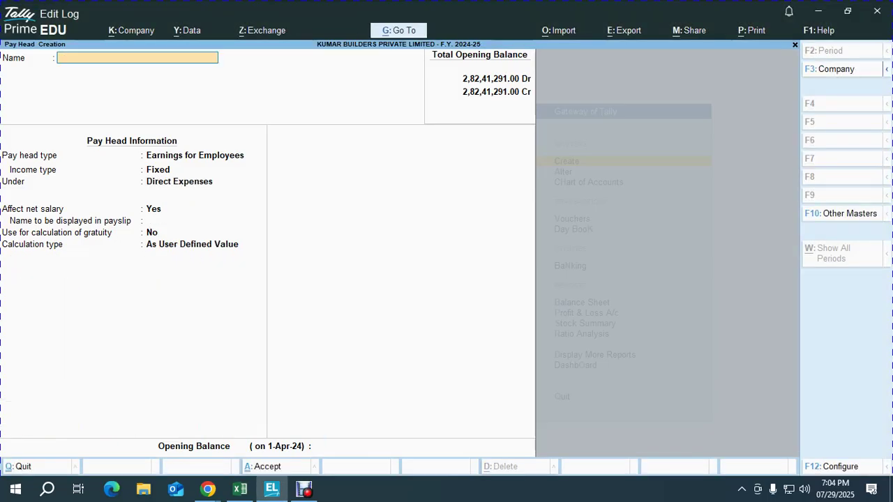
Fill in a pay head named DA as Earnings for Employees with Fixed income type under the SALARY group
key("Return")
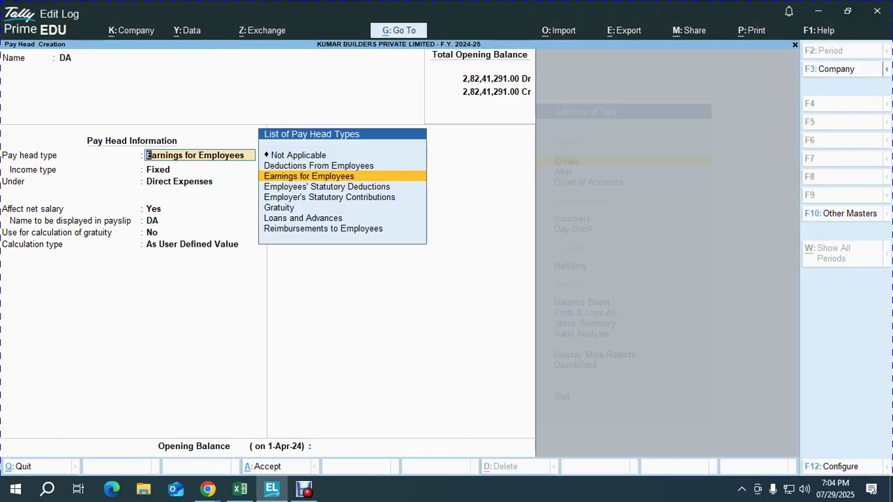
key("Return")
key("Down")
key("Up")
key("Return")
type("SA")
key("Return")
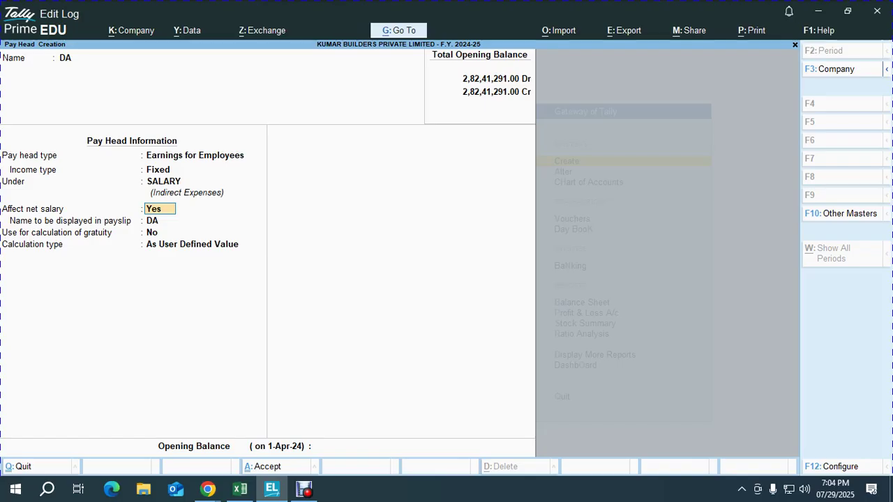
key("Return")
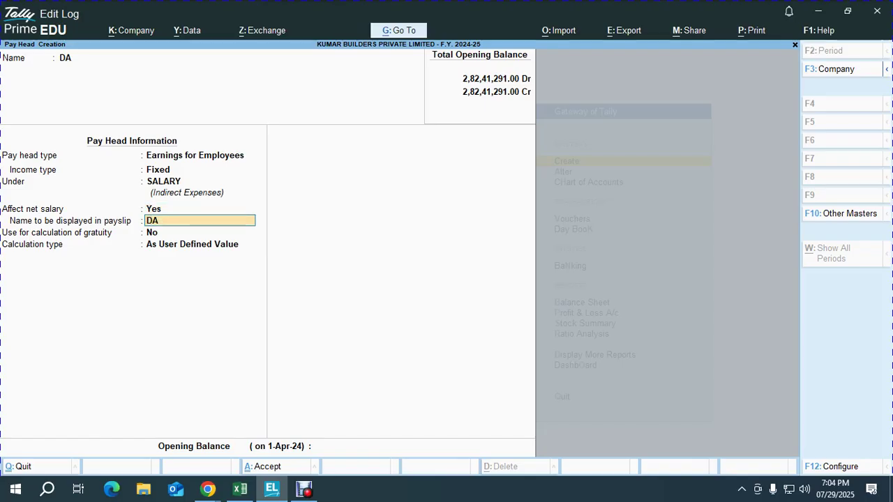
Set the DA pay head's calculation type to As Computed Value with Normal Rounding to a limit of 1
key("alt+Tab")
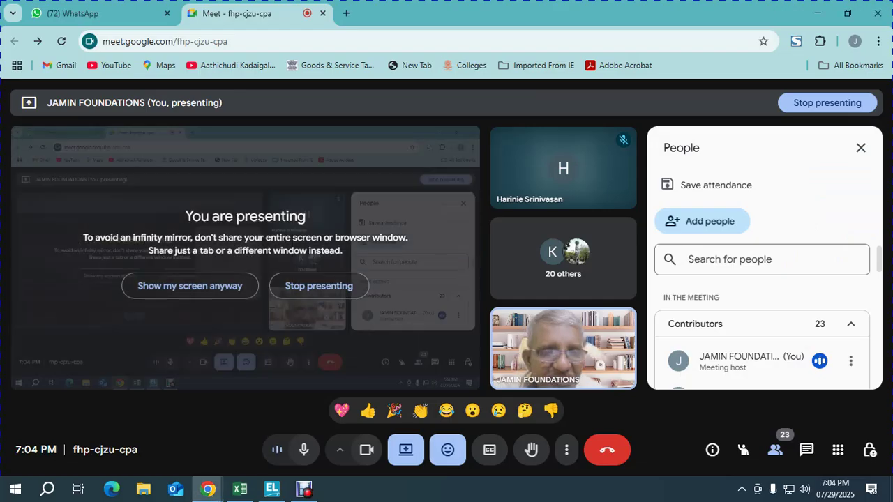
key("alt+Tab")
key("Return")
key("Return")
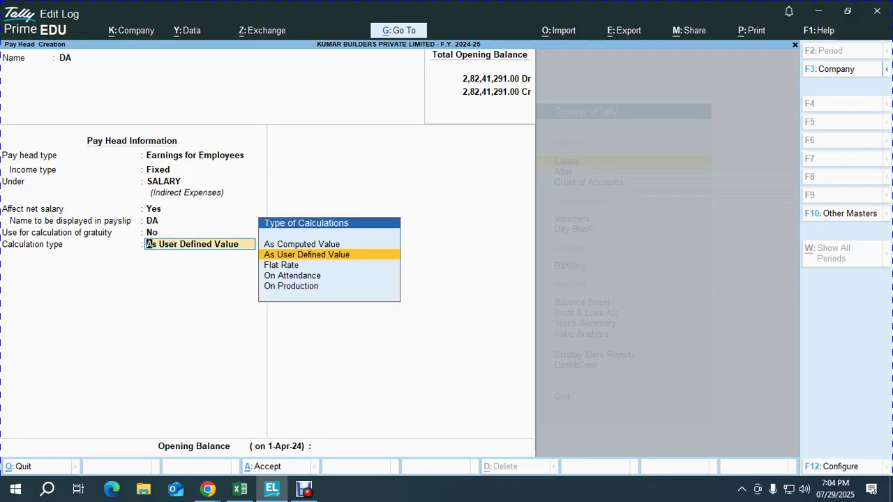
key("Up")
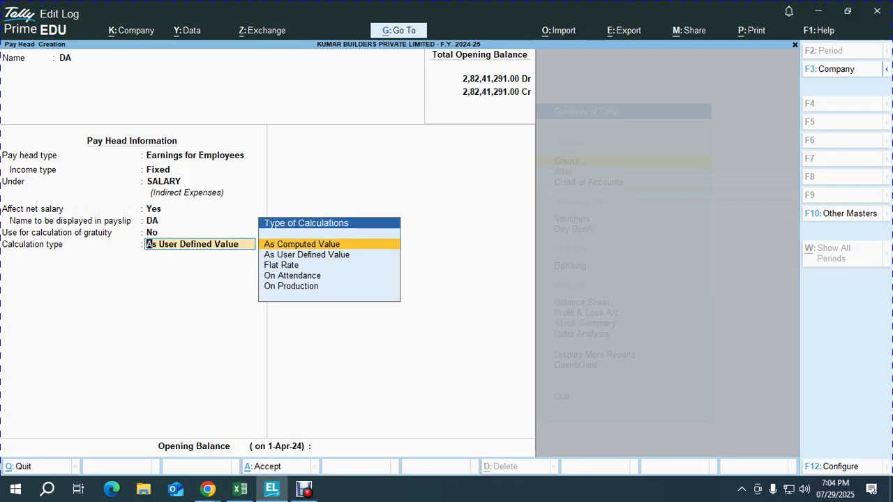
key("Return")
key("Down")
key("Down")
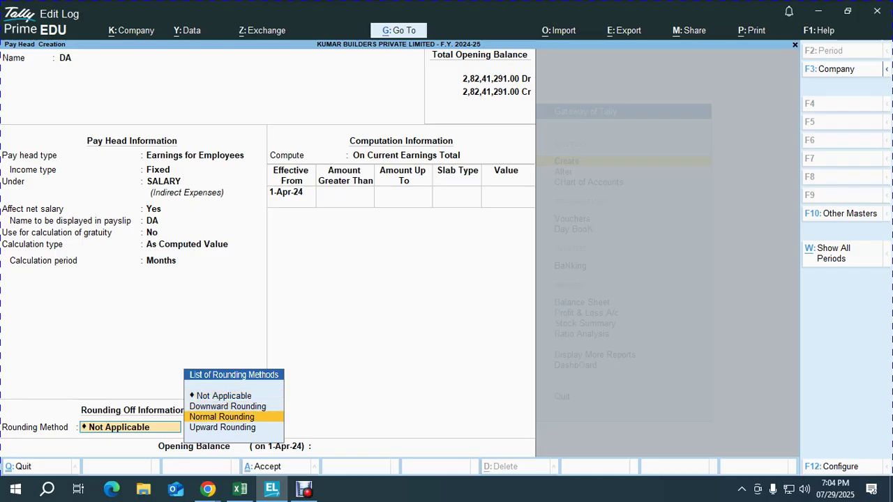
key("Return")
type("1")
key("Return")
Base the DA computation on a specified formula that uses the BASIC pay head
key("alt+Tab")
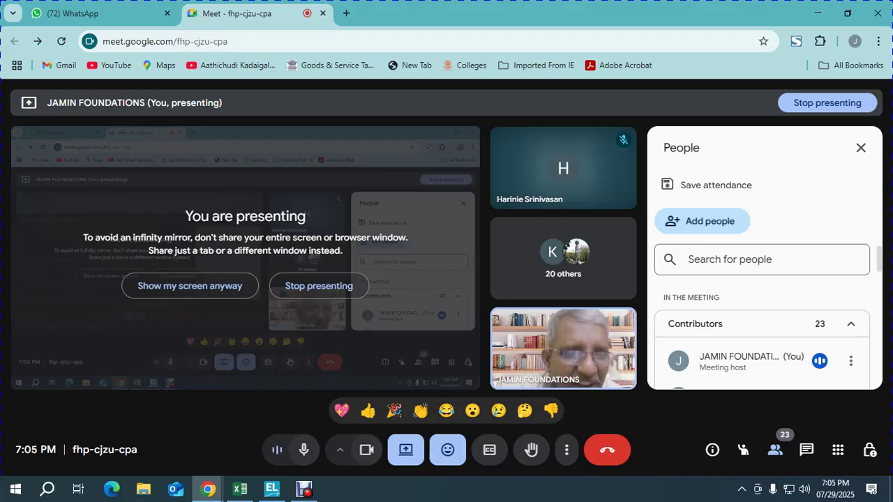
key("alt+Tab")
key("BackSpace")
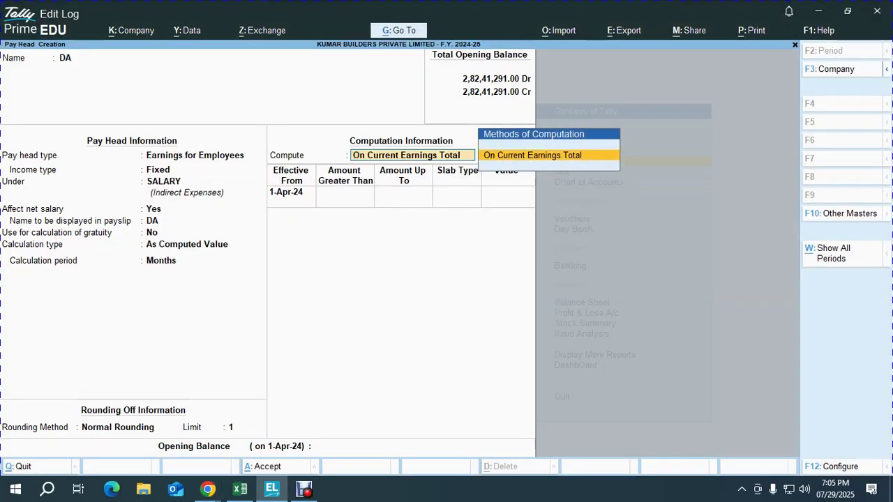
key("Down")
key("Down")
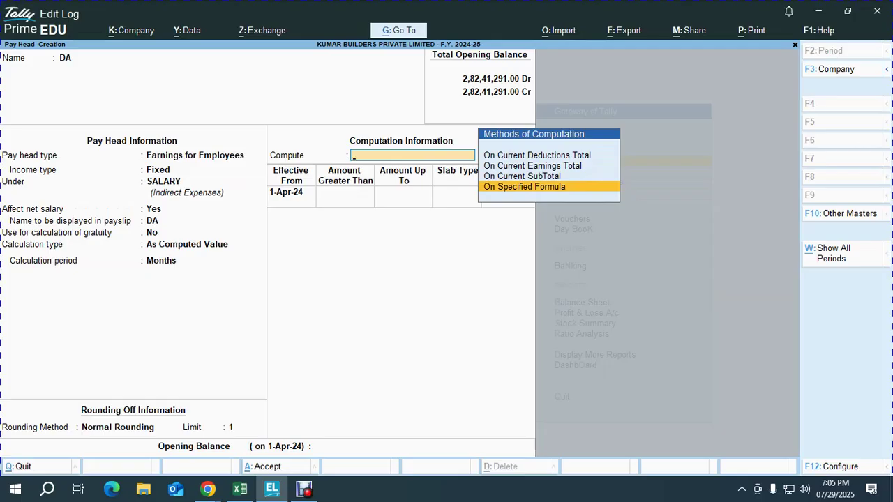
key("Return")
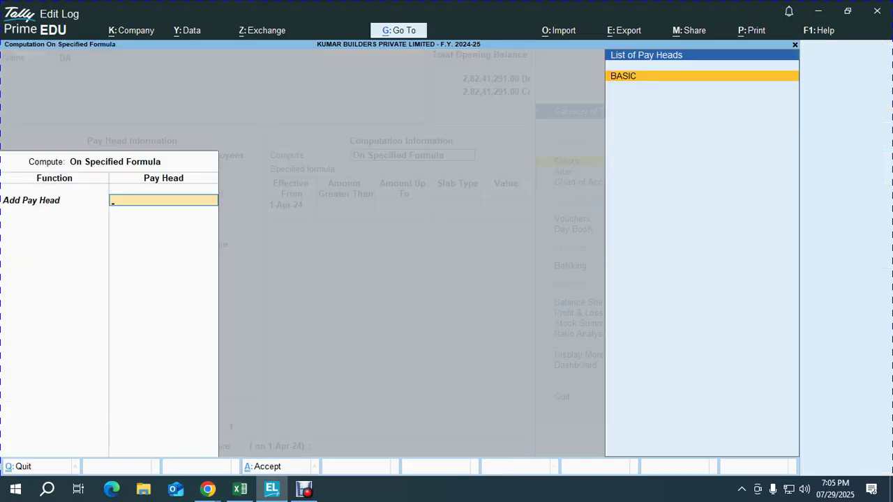
key("Return")
key("Return")
key("Return")
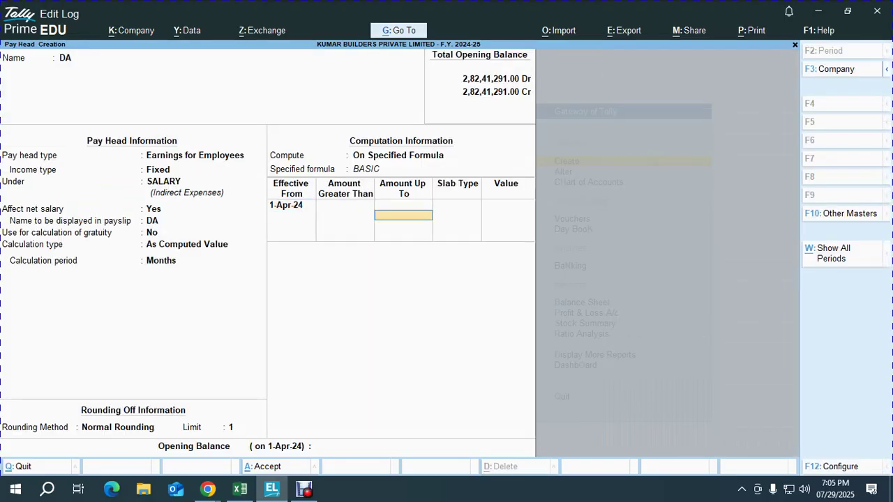
Add a percentage slab of 25% for amounts up to 5,000, effective from 1-Apr-24
key("BackSpace")
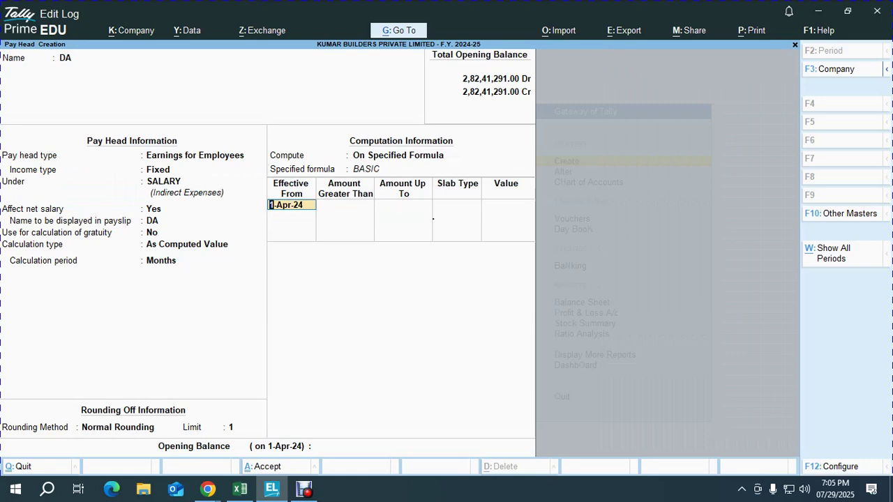
key("Return")
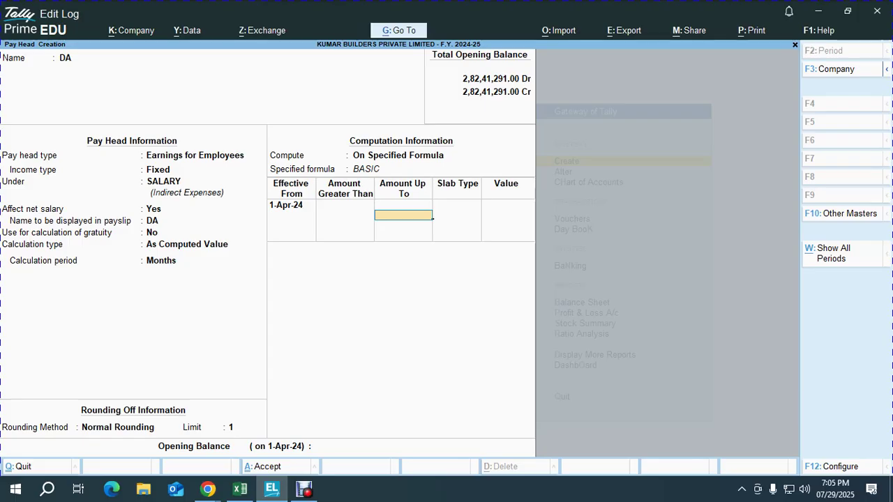
type("5000")
key("Return")
key("Return")
type("1")
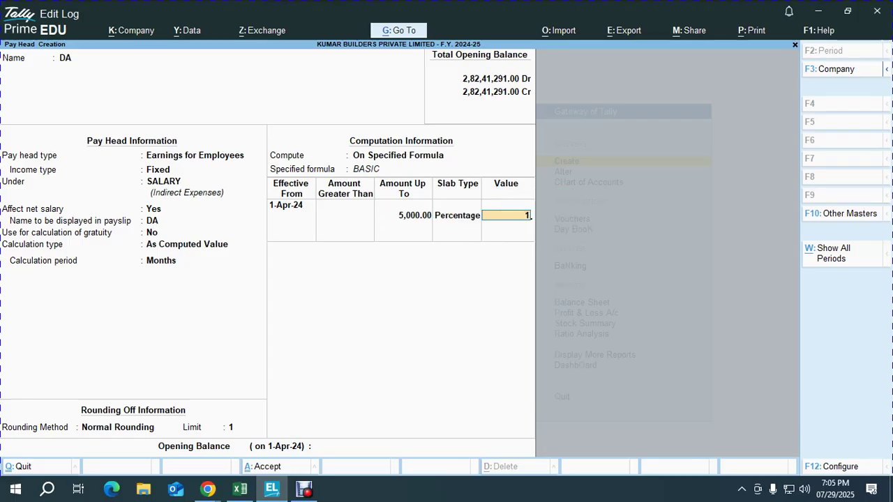
type("25")
key("Return")
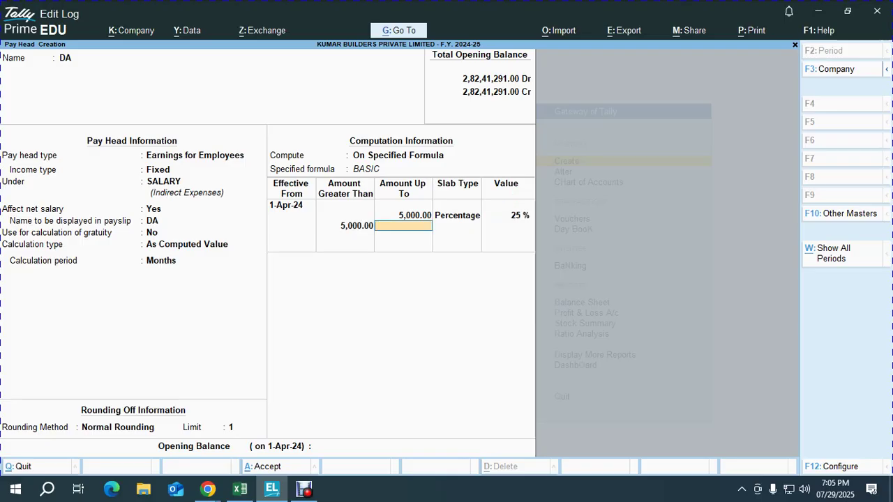
Try a 50% slab for amounts above 5,000, and discard the unsaved DA pay head
key("Return")
key("Return")
type("50")
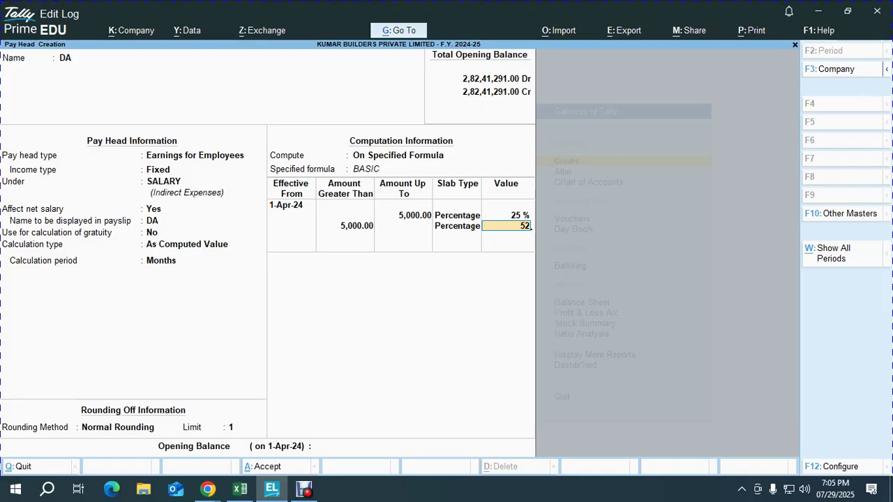
key("Return")
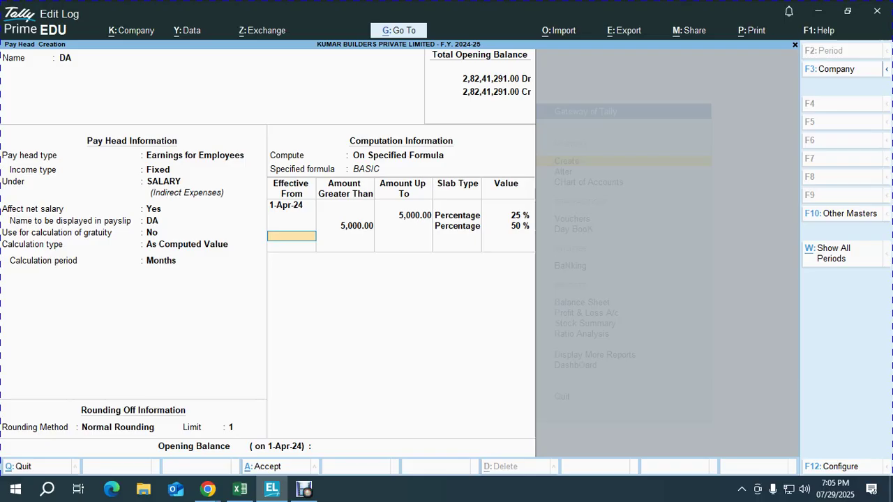
key("Escape")
key("y")
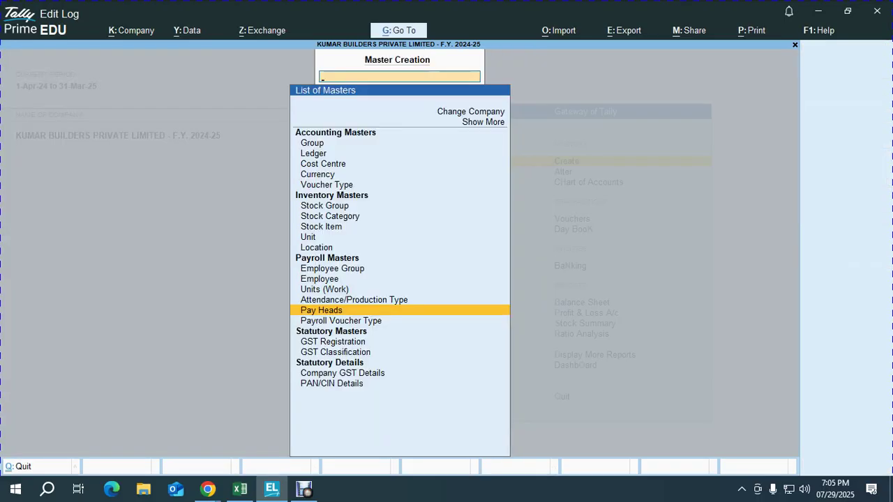
Start a new pay head named DA as Earnings for Employees with Fixed income type
key("Return")
type("DA")
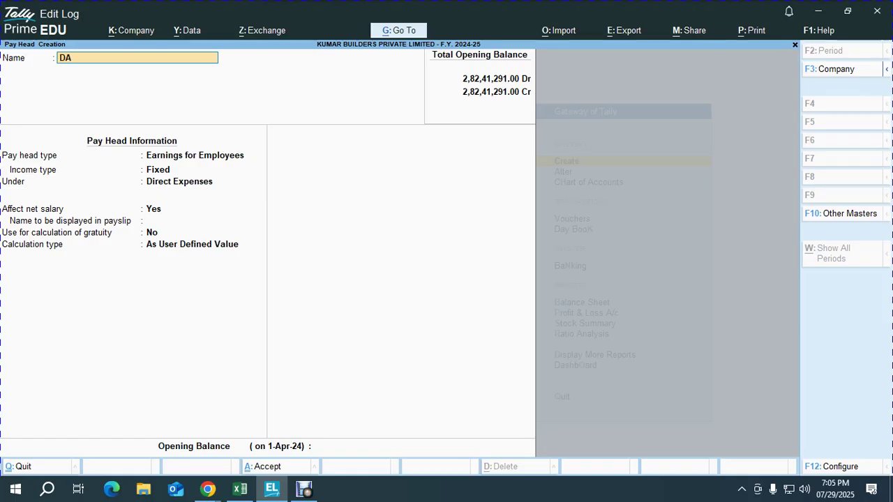
key("Return")
key("Return")
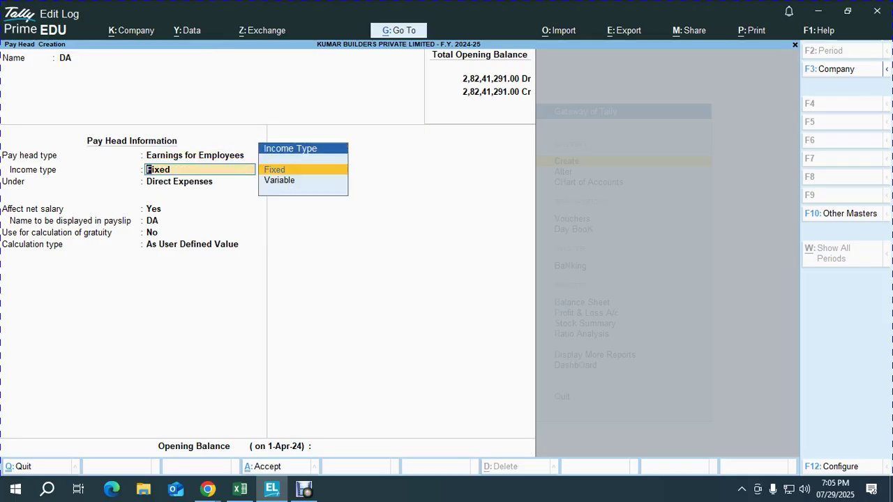
key("Return")
Place the DA pay head under the SALARY group, replacing the mistaken Misc. Expenses (ASSET) choice
type("m")
key("Return")
key("Return")
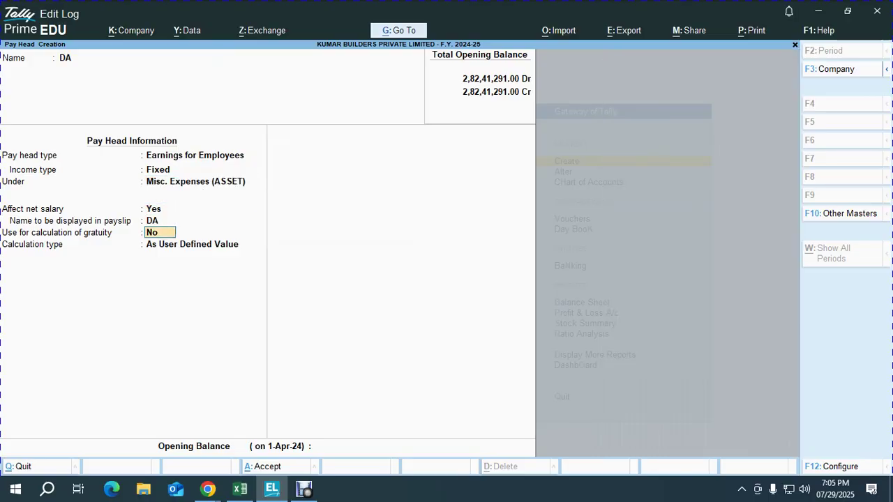
key("BackSpace")
key("BackSpace")
type("sa")
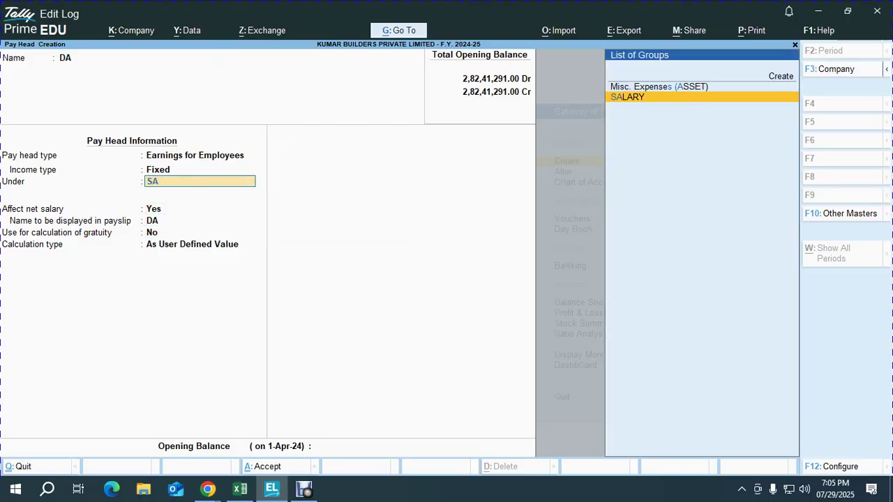
key("Return")
Keep the payslip defaults and set DA to As Computed Value with Normal Rounding to a limit of 1
key("Return")
key("Return")
key("Return")
key("Up")
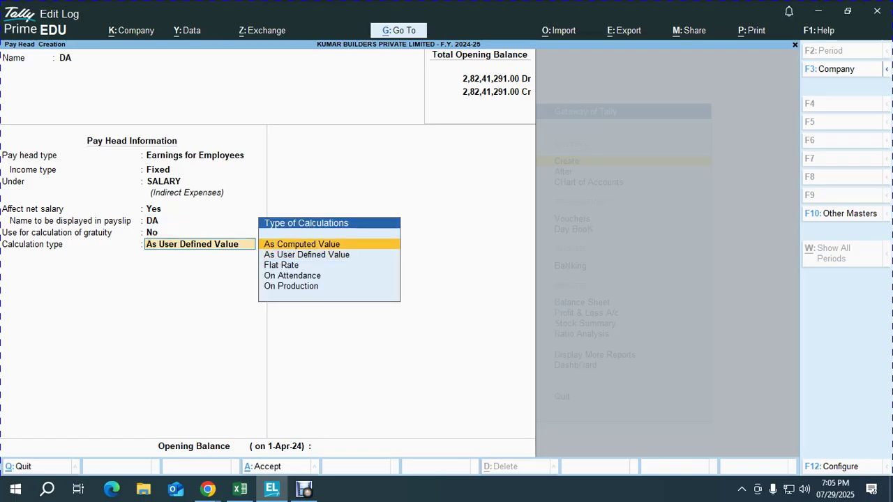
key("Return")
key("Down")
key("Down")
key("Return")
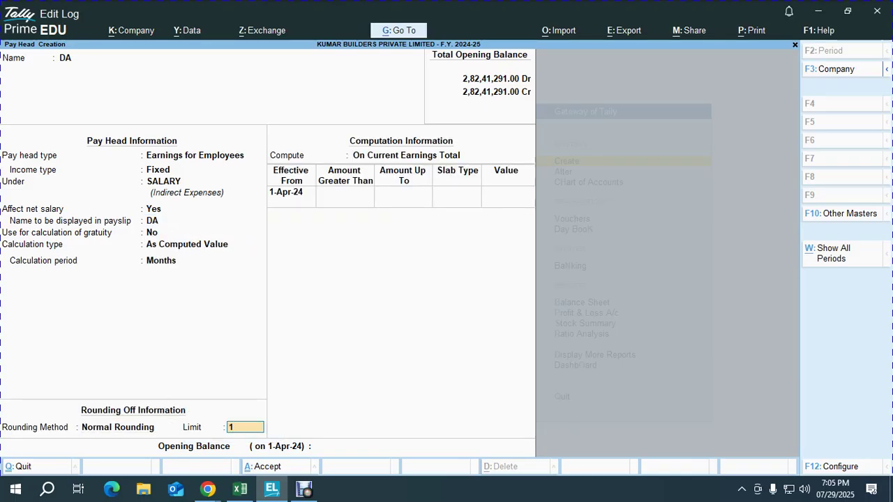
type("1")
key("Return")
Compute DA on a specified formula containing only the BASIC pay head
key("Down")
key("Down")
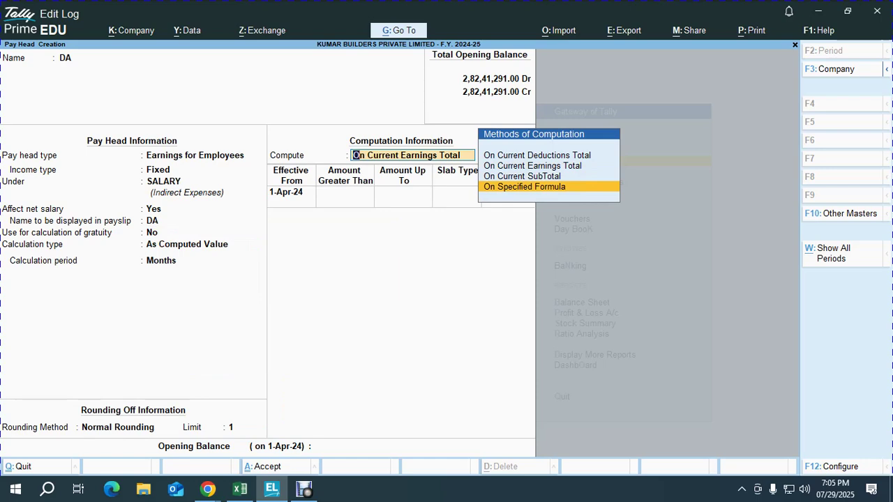
key("Return")
key("Return")
key("Return")
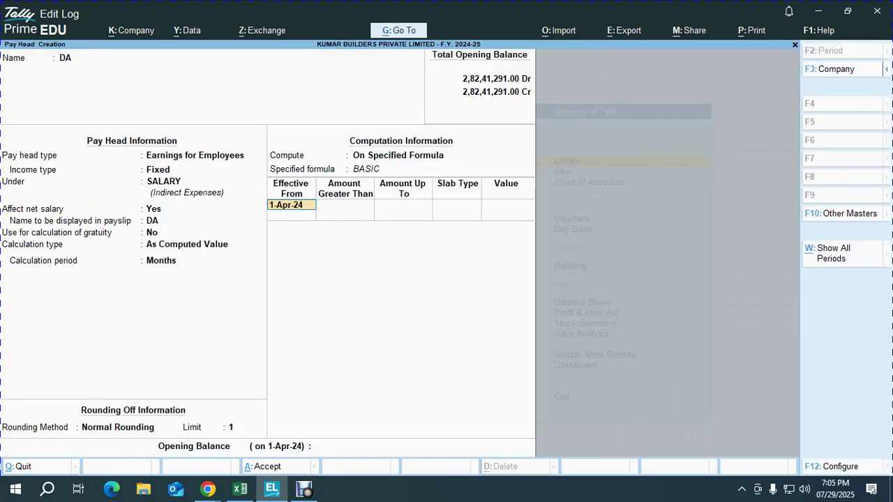
Set the DA slab to a percentage of 50% effective 1-Apr-24 without amount limits, and save the pay head
key("Return")
key("Return")
key("Return")
type("50")
key("Return")
key("alt+Tab")
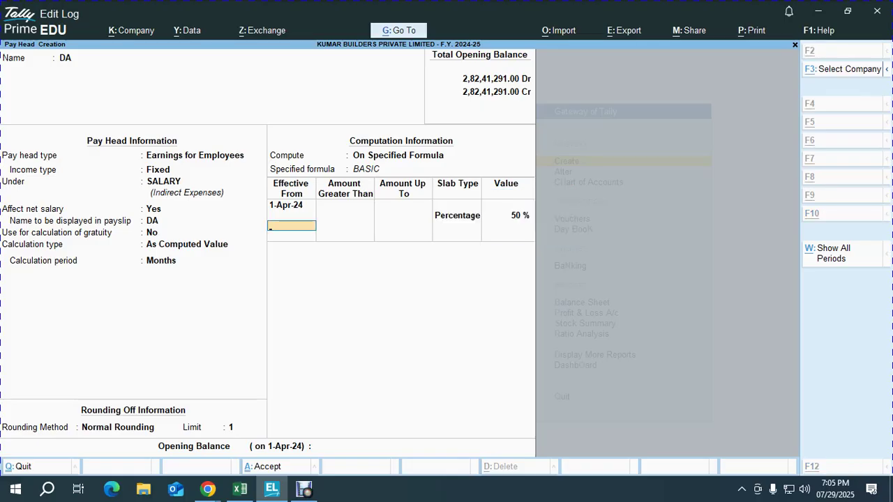
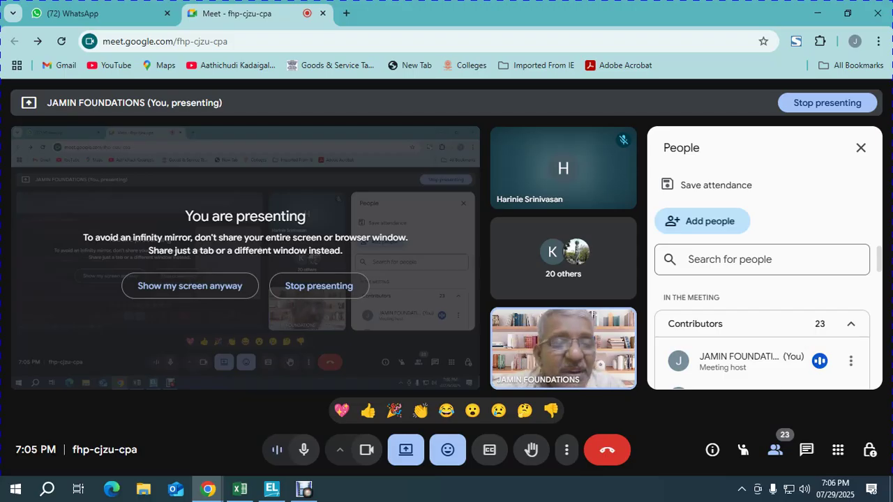
key("alt+Tab")
key("Return")
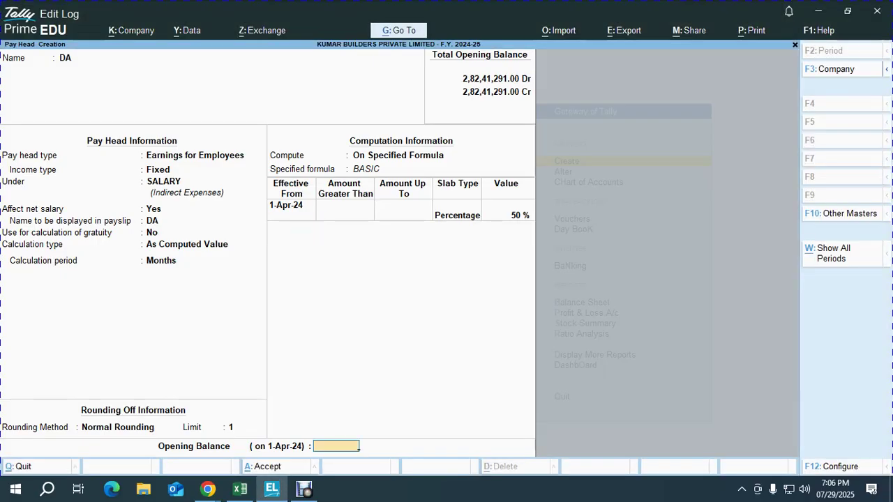
key("Return")
key("Return")
Switch to the payroll sum workbook in Excel and go to the HRA column heading in the salary table
key("alt+Tab")
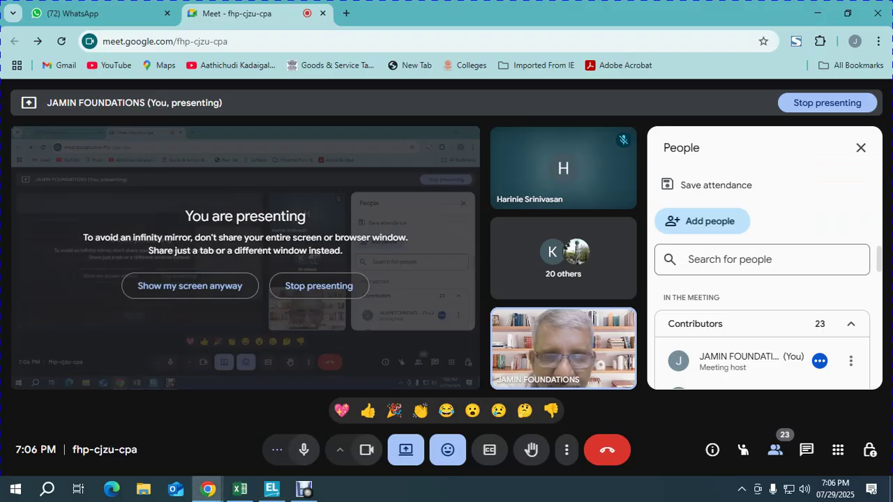
key("alt+Tab")
key("Right")
key("Right")
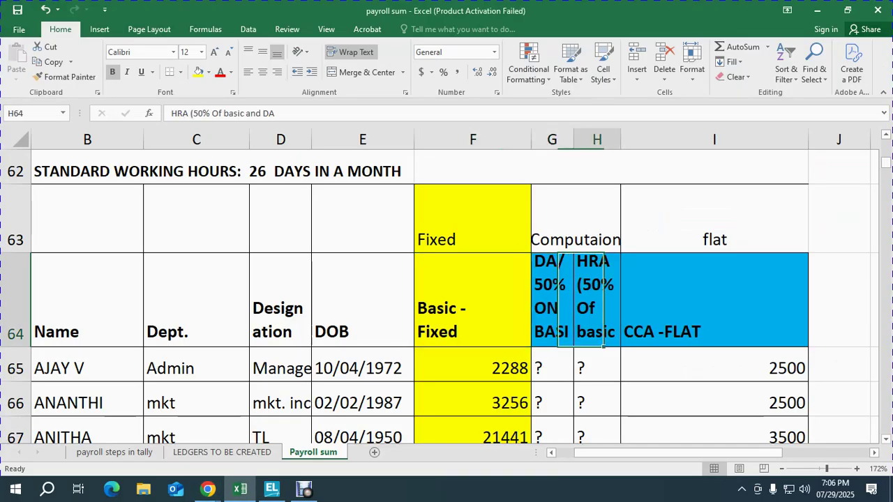
Switch to TallyPrime and create an HRA pay head as fixed Earnings for Employees under SALARY, keeping the payslip and gratuity defaults
key("alt+Tab")
key("alt+Tab")
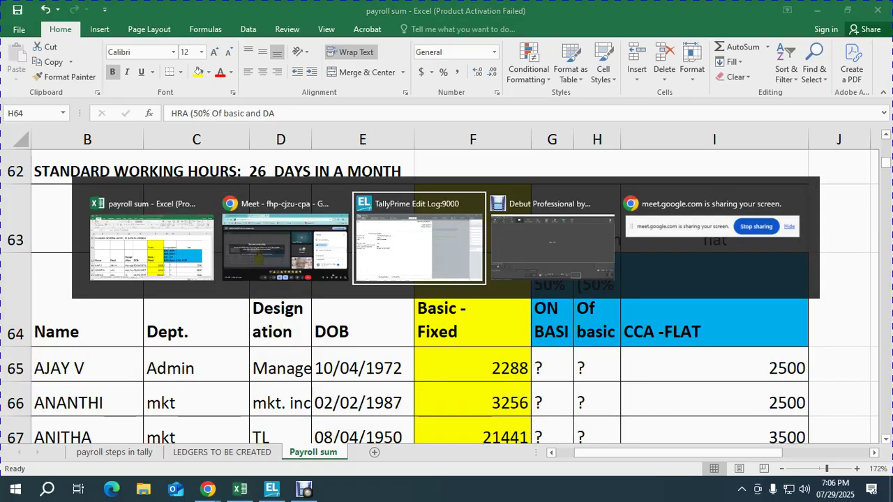
type("HRA")
key("Return")
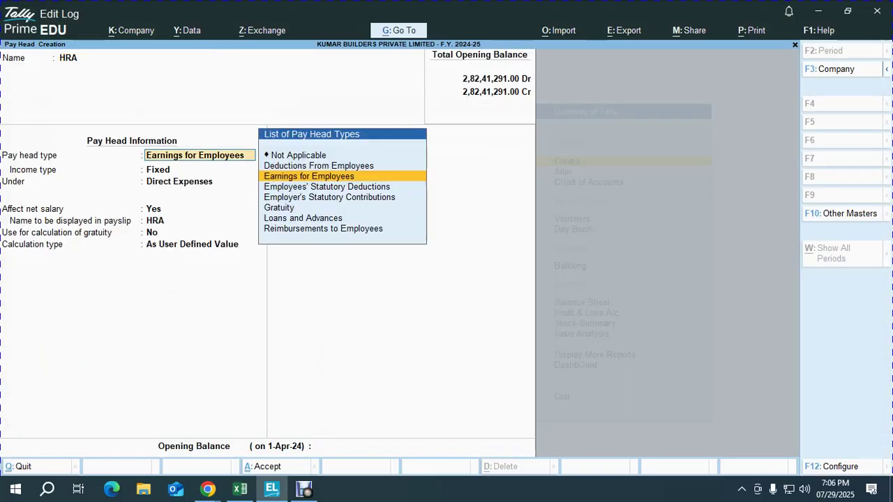
key("Return")
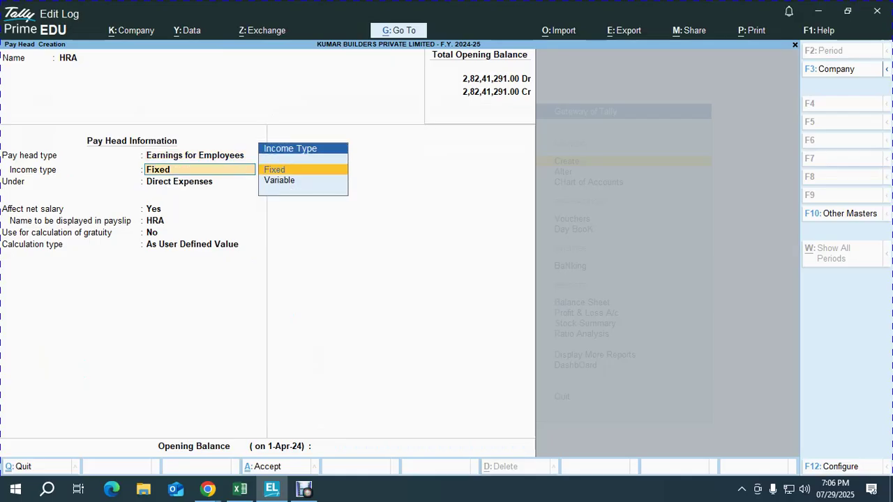
key("Return")
type("sal")
key("Return")
key("Return")
key("Return")
key("Return")
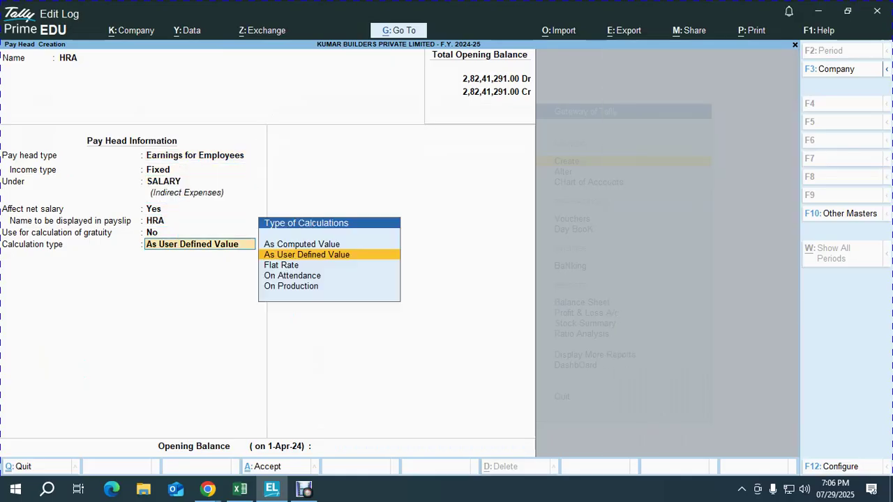
Set HRA to As Computed Value over a Months period, with Normal Rounding to a limit of 1
key("Up")
key("Return")
key("Return")
key("Return")
key("Return")
key("Down")
key("Down")
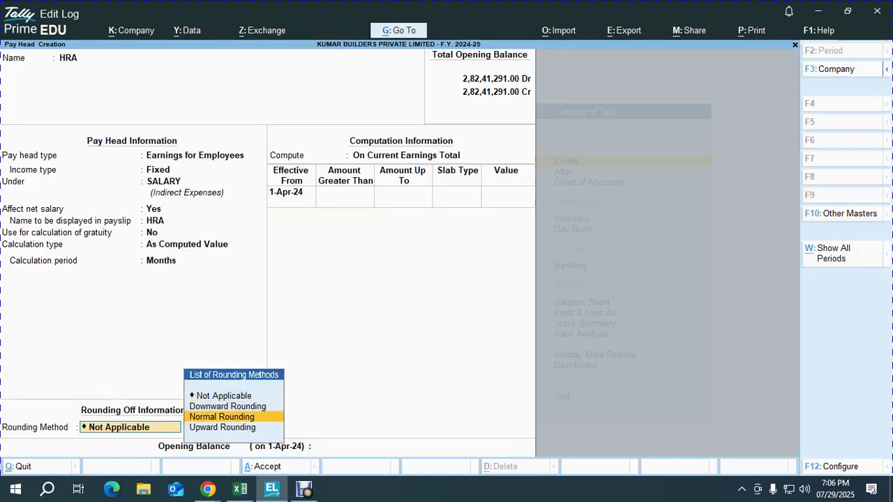
key("Return")
type("1")
key("Return")
Compute HRA on a specified formula containing only the BASIC pay head
key("Down")
key("Down")
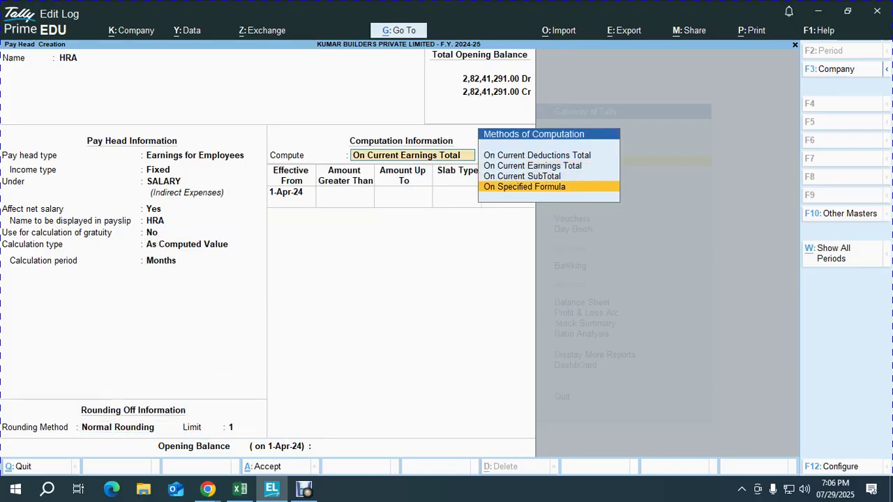
key("Return")
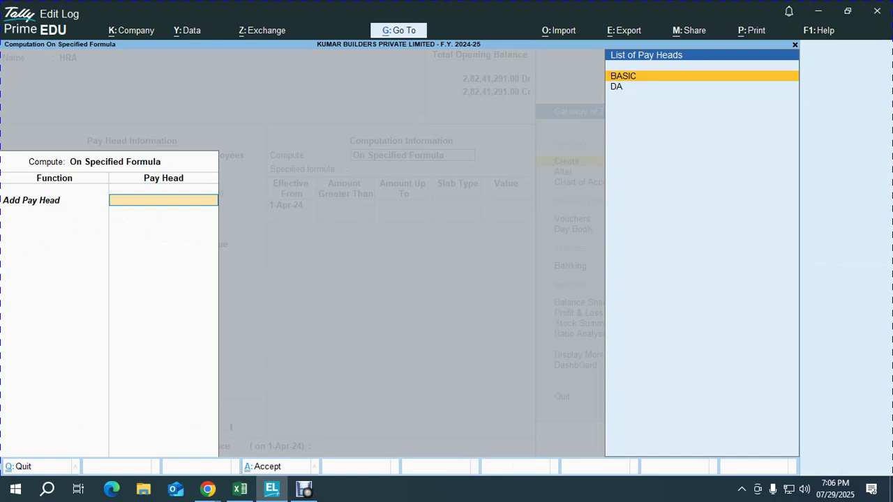
key("Return")
key("Return")
Set the HRA slab to a percentage of 50% effective 1-Apr-24 without amount limits, and save the pay head
key("Return")
key("Return")
key("Return")
type("50")
key("Return")
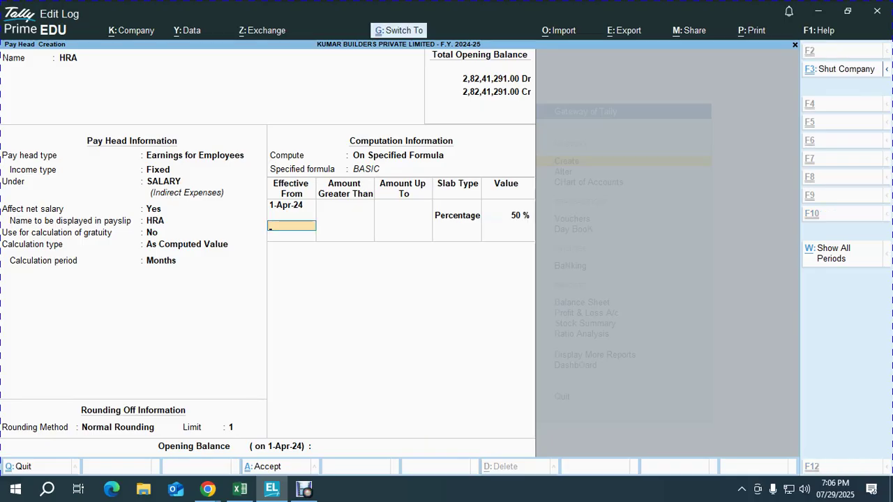
key("ctrl+a")
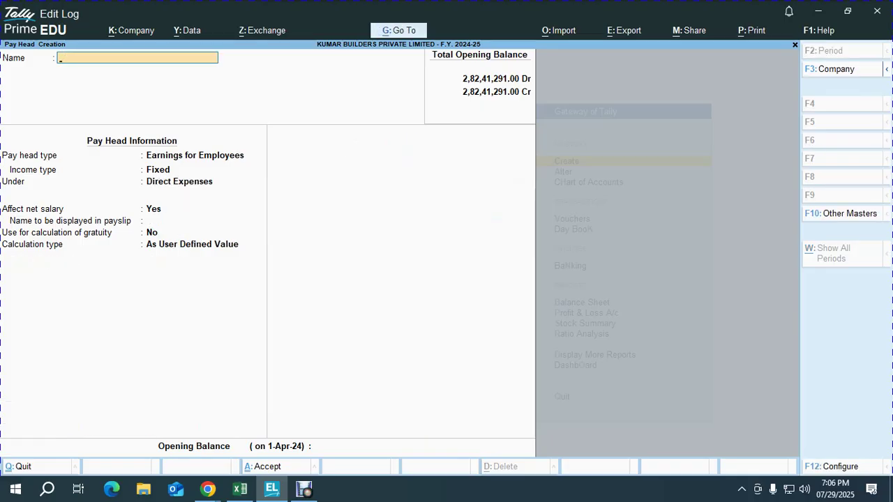
Create a CCA pay head as fixed Earnings for Employees under SALARY, keeping the payslip and gratuity defaults
key("Return")
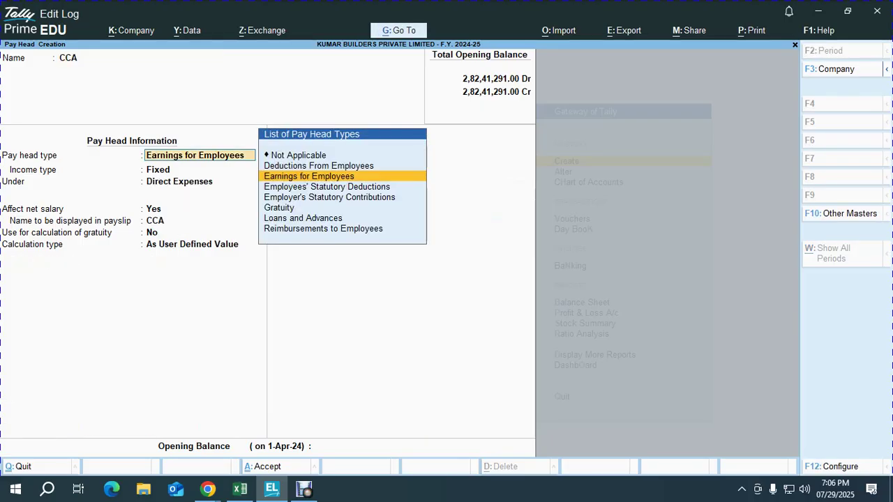
key("Return")
key("Return")
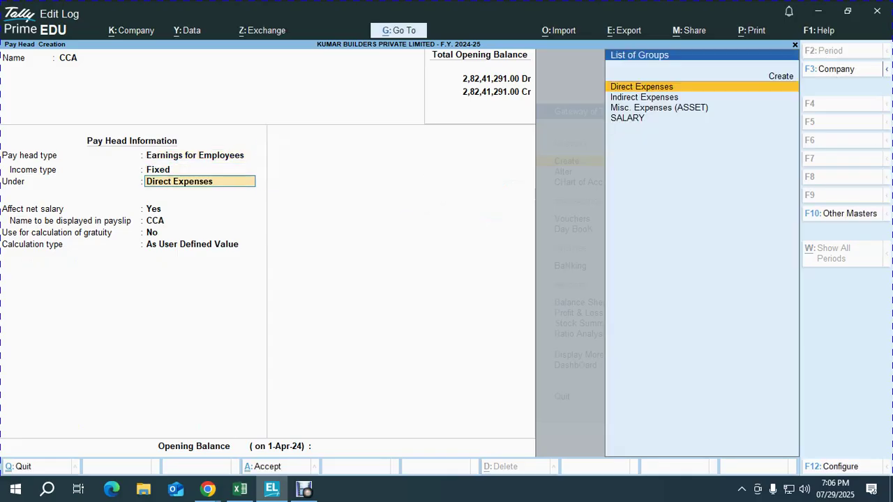
type("SA")
key("Return")
key("Return")
key("Return")
key("Return")
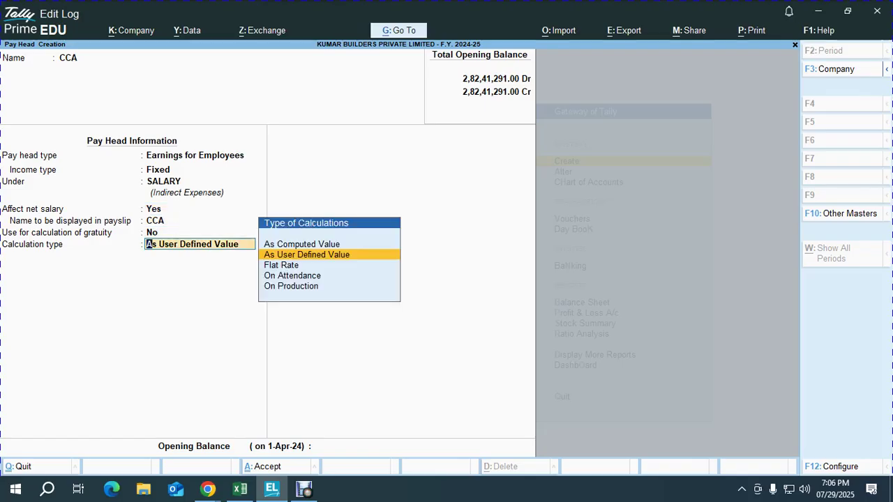
Set the calculation type of the CCA pay head to Flat Rate
key("Up")
key("Down")
key("Down")
key("Down")
key("Up")
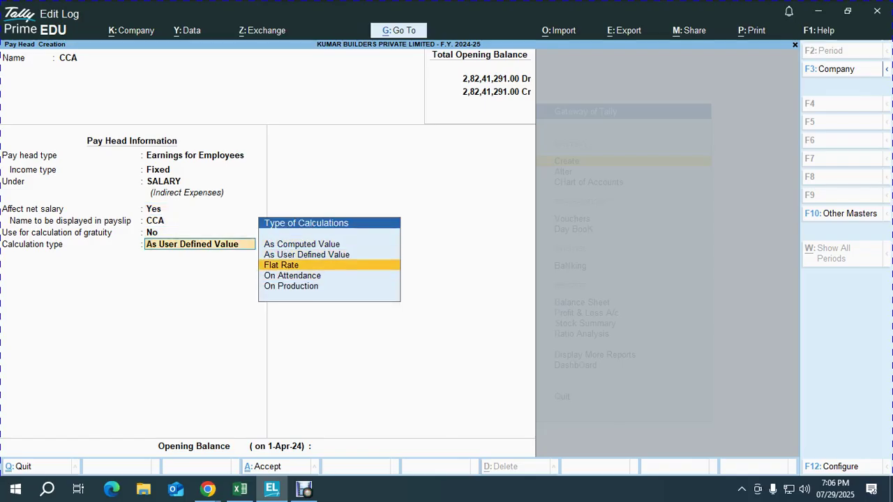
key("Return")
Switch to the payroll sum workbook in Excel and examine the second salary table's allowance, attendance and commission columns
key("alt+Tab")
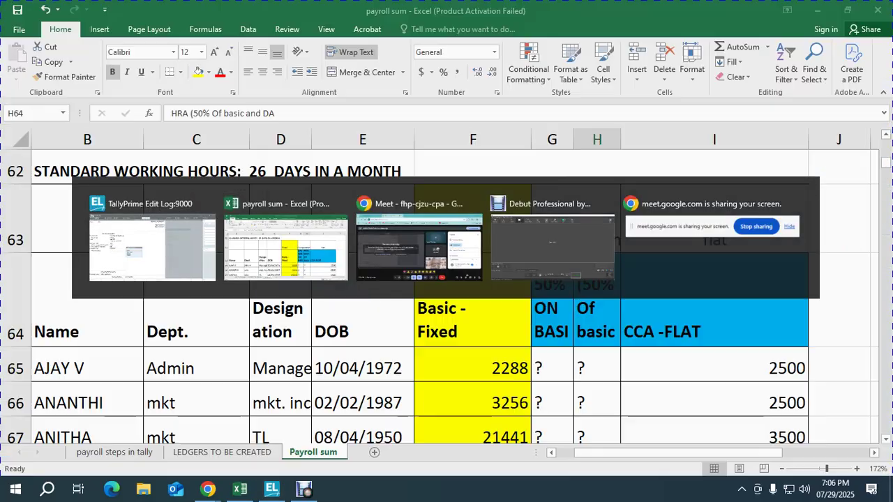
key("Down")
key("Down")
key("Down")
key("Down")
key("Down")
key("Down")
key("Down")
key("Down")
key("Down")
key("Down")
key("Down")
key("Down")
key("Down")
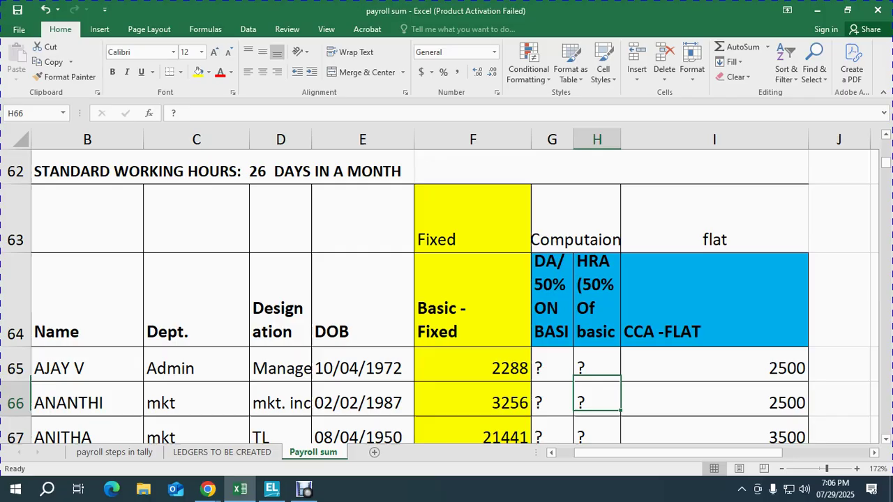
key("Down")
key("Up")
key("Left")
key("Left")
key("Left")
key("Left")
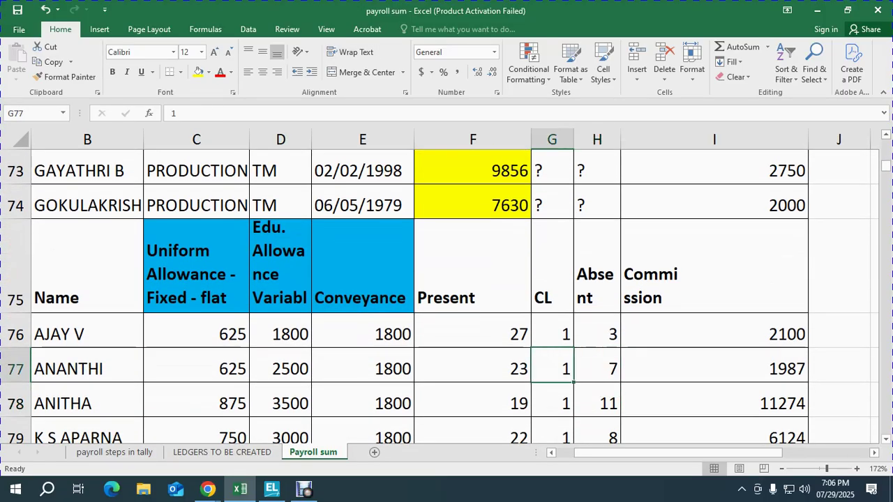
key("Up")
key("Right")
key("Down")
key("Up")
Return to TallyPrime, set CCA to a Months period with Normal Rounding to a limit of 1, and save the pay head
key("alt+Tab")
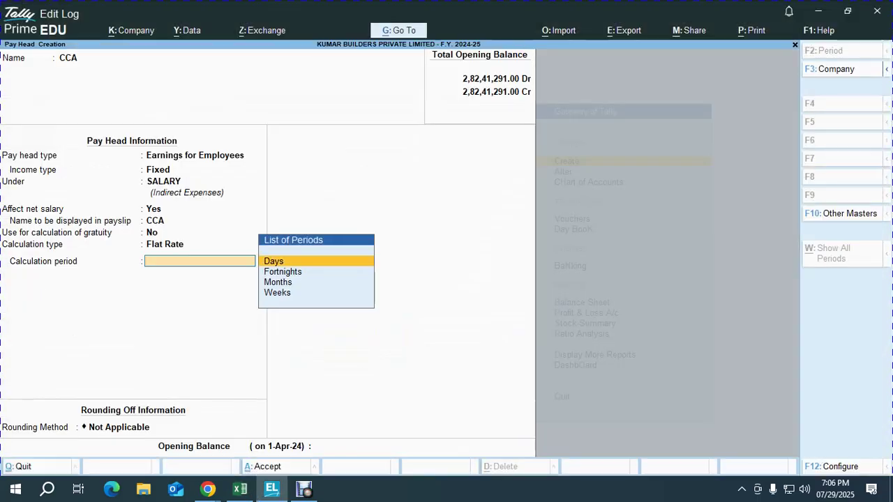
key("Down")
key("Down")
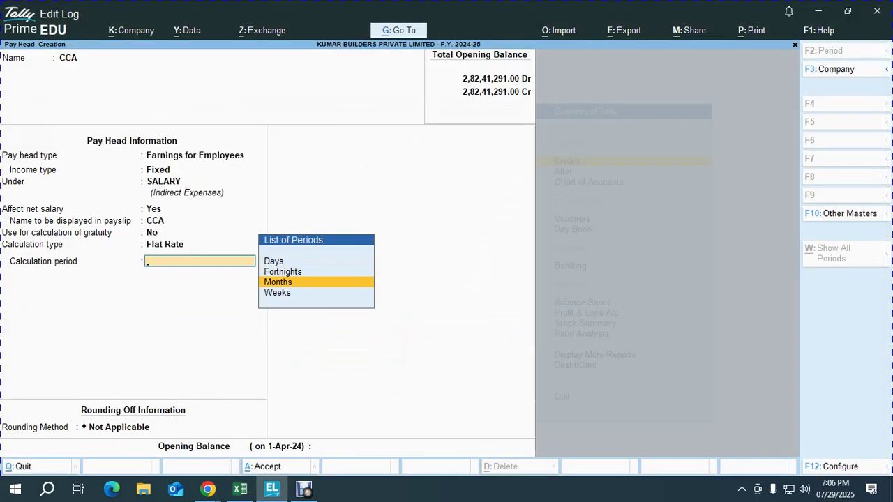
key("Return")
key("Down")
key("Down")
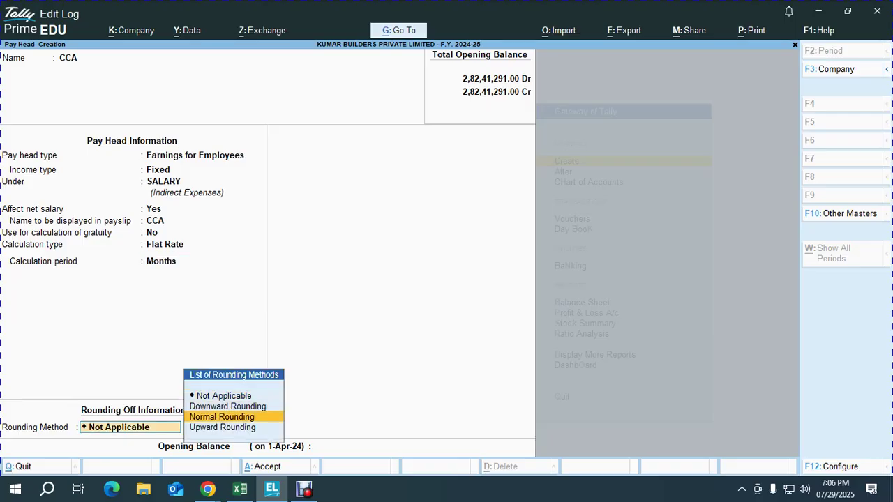
key("Return")
type("1")
key("Return")
key("Return")
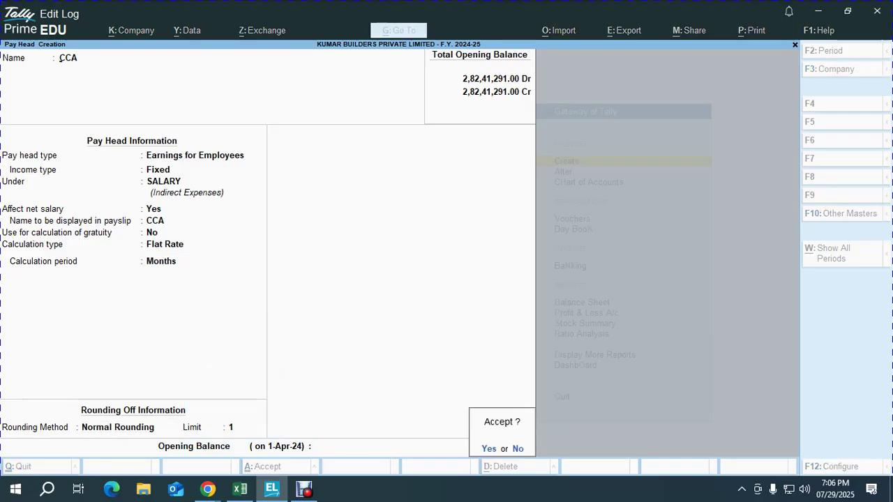
key("Return")
Switch to the payroll sum workbook in Excel and compare the CCA and Uniform Allowance column headings
key("alt+Tab")
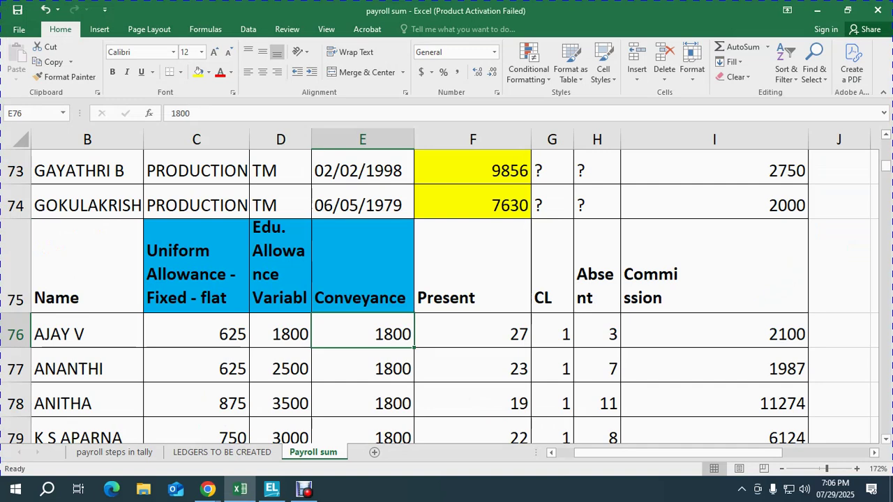
left_click(196, 266)
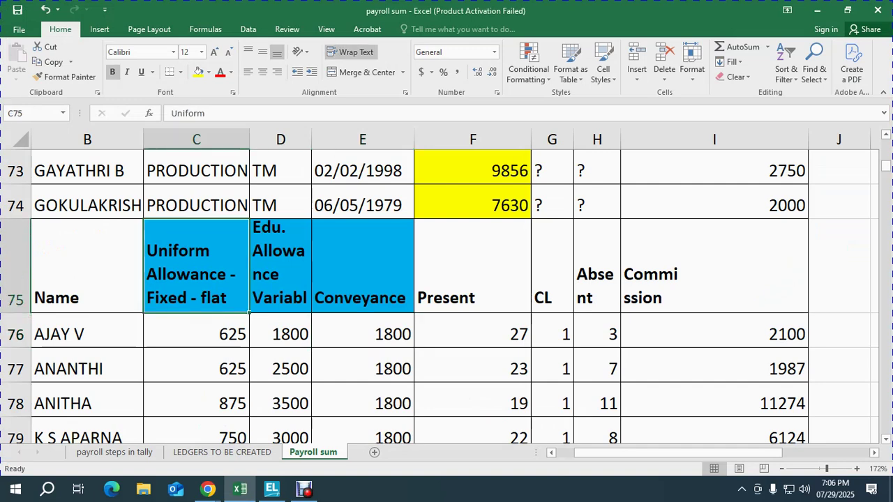
scroll(447, 293, "up", 5)
scroll(447, 293, "down", 3)
scroll(446, 293, "up", 1)
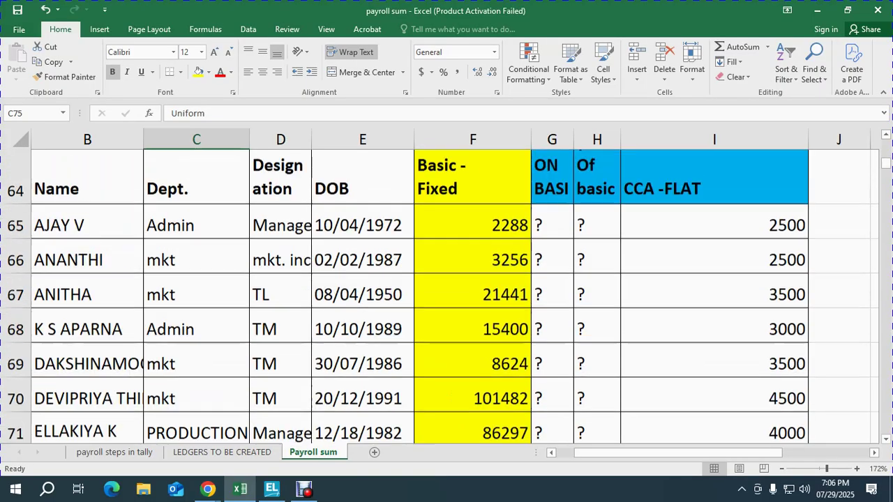
left_click(714, 189)
scroll(714, 209, "down", 2)
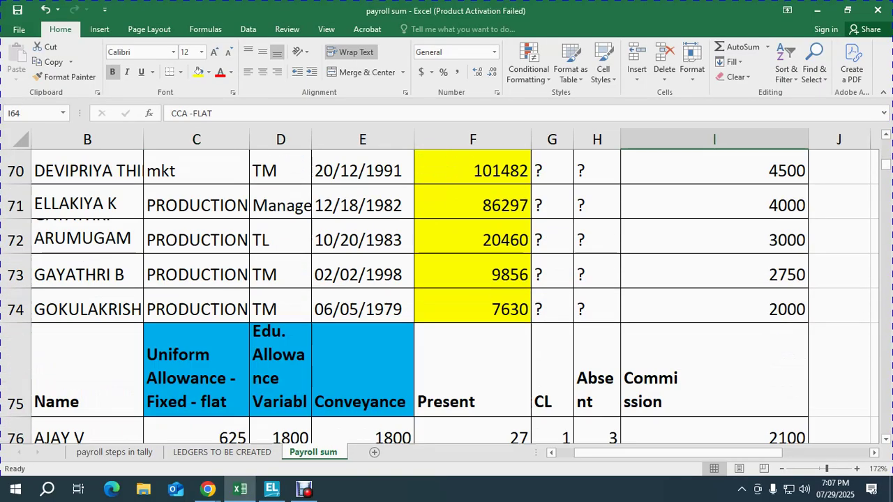
scroll(446, 293, "down", 1)
left_click(196, 266)
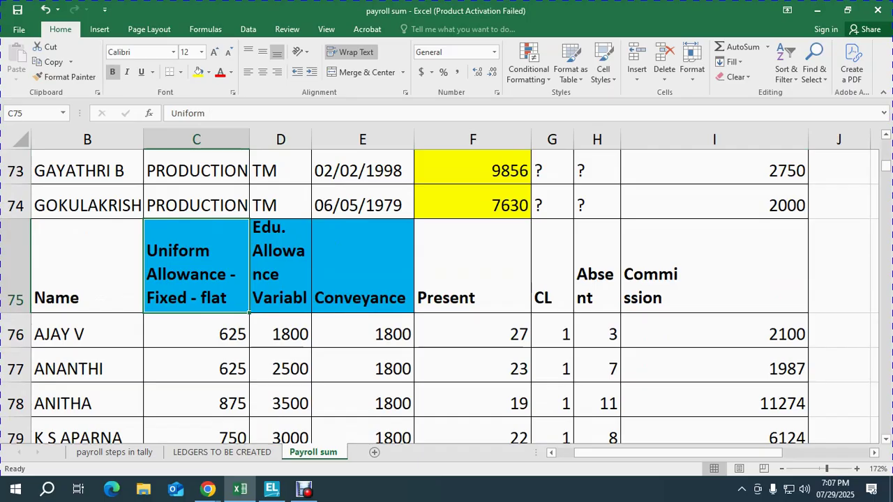
Switch to TallyPrime and create a UNIFORM ALLOWANCE pay head as fixed Earnings for Employees under the SALARY group
key("alt+Tab")
type("UNIFORM")
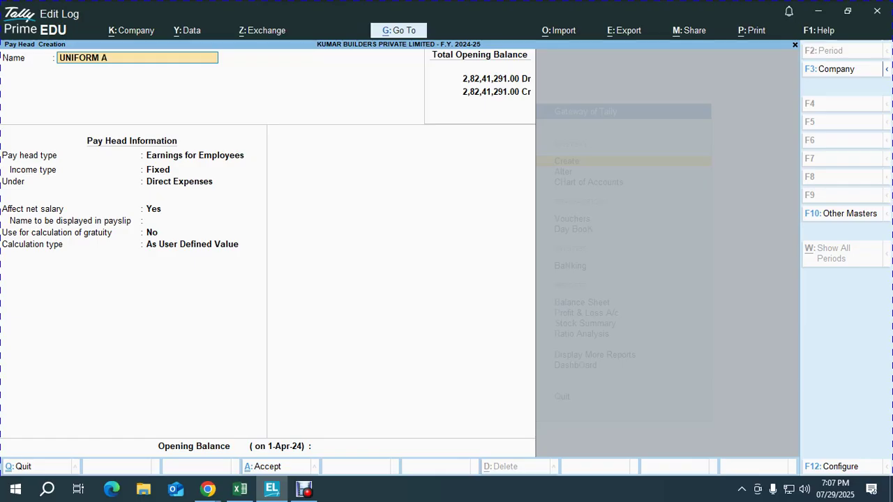
type(" ALLOWANCE")
key("Return")
key("Return")
key("Return")
type("S")
key("Return")
key("BackSpace")
key("BackSpace")
key("BackSpace")
type("SA")
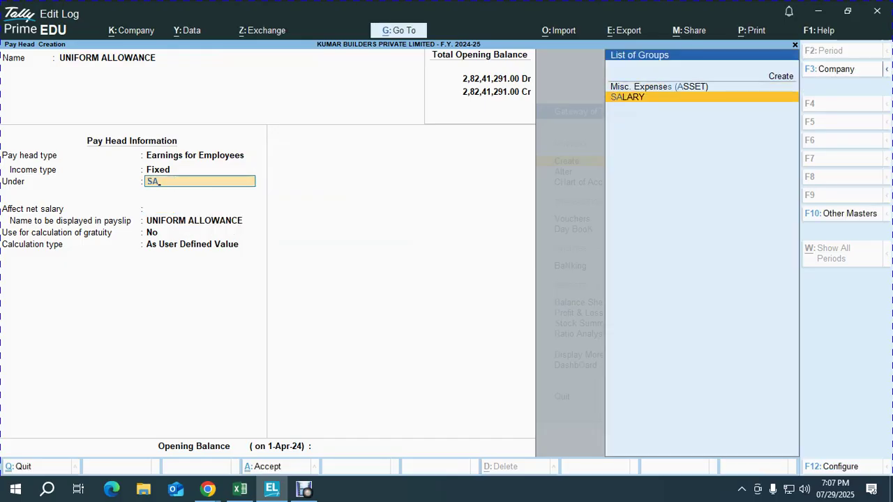
key("Return")
Keep the payslip and gratuity defaults and set UNIFORM ALLOWANCE to the Flat Rate calculation type
key("Return")
key("Return")
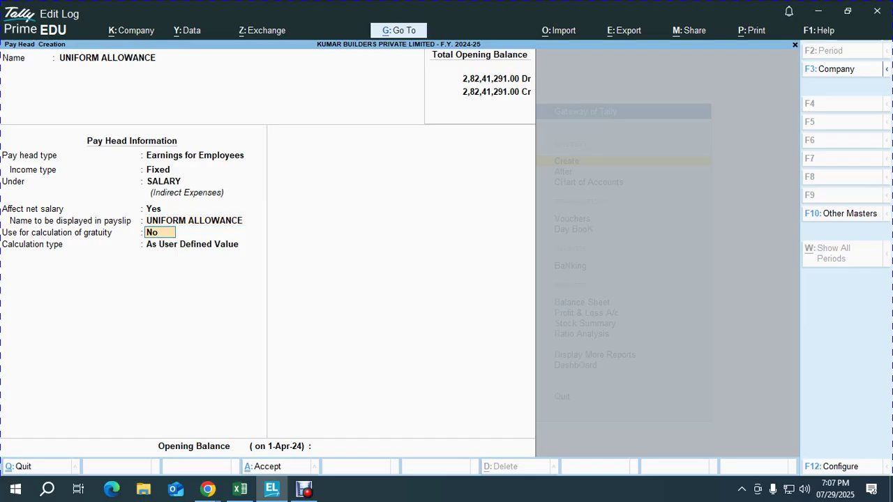
key("Return")
key("Up")
key("Down")
key("Down")
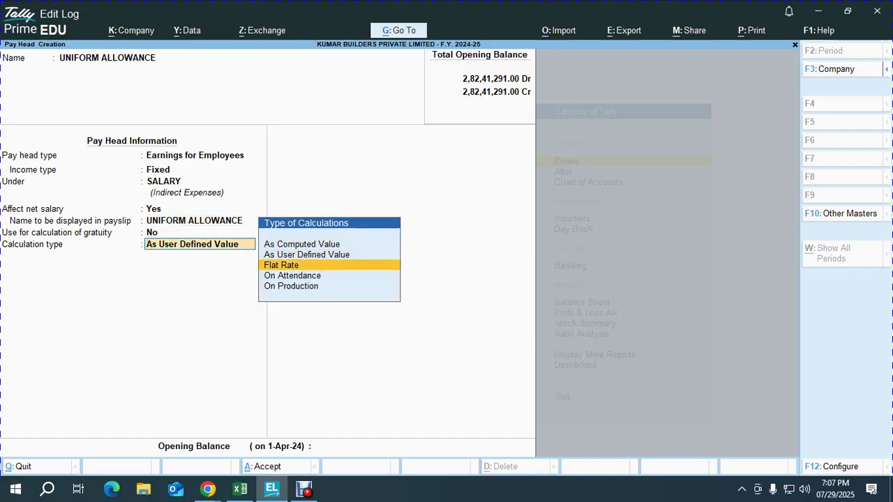
key("Return")
Set UNIFORM ALLOWANCE to a Months period with Normal Rounding, save it, and return to the payroll sum workbook in Excel
key("Down")
key("Down")
key("Return")
key("Down")
key("Down")
key("Return")
key("Return")
key("Return")
key("Return")
key("alt+Tab")
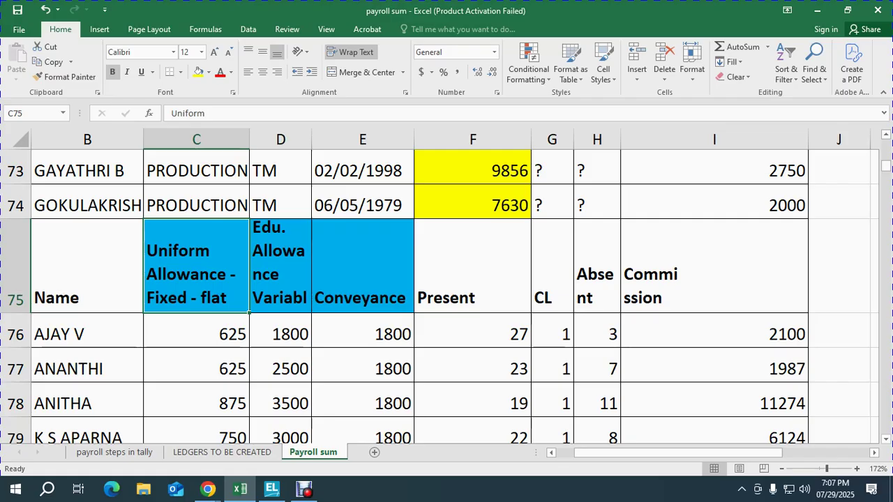
Widen column D and increase the height of row 75 so the full Edu. Allowance heading fits in its cell
key("Right")
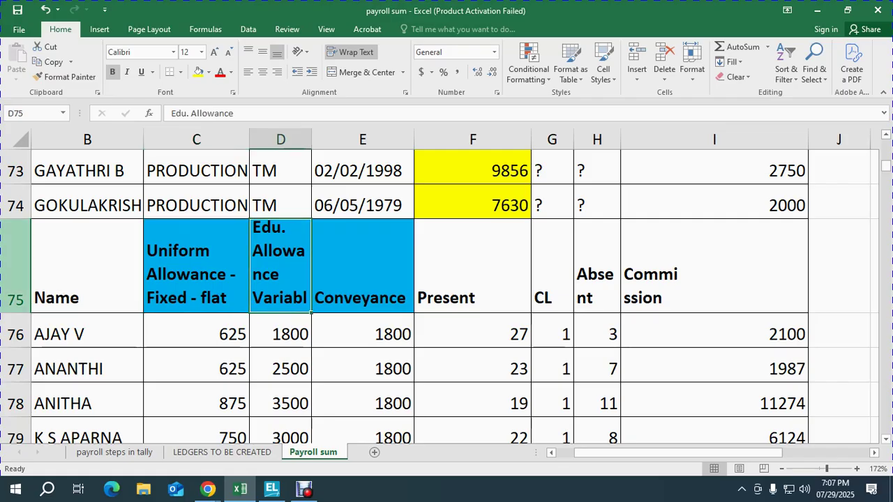
left_click_drag(311, 139, 330, 140)
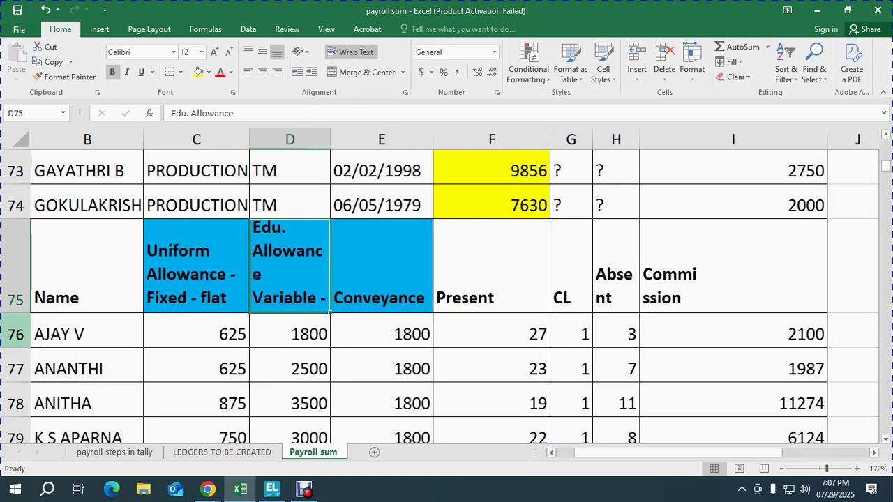
left_click_drag(15, 313, 16, 342)
left_click(196, 281)
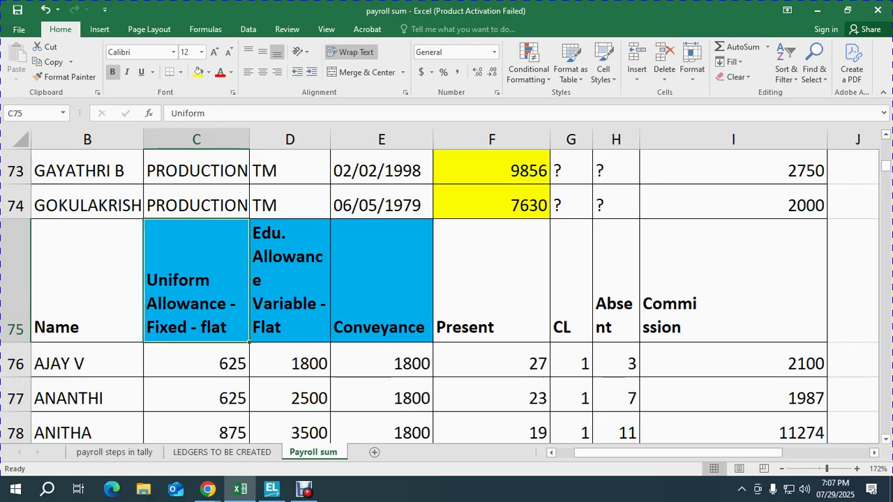
left_click(289, 281)
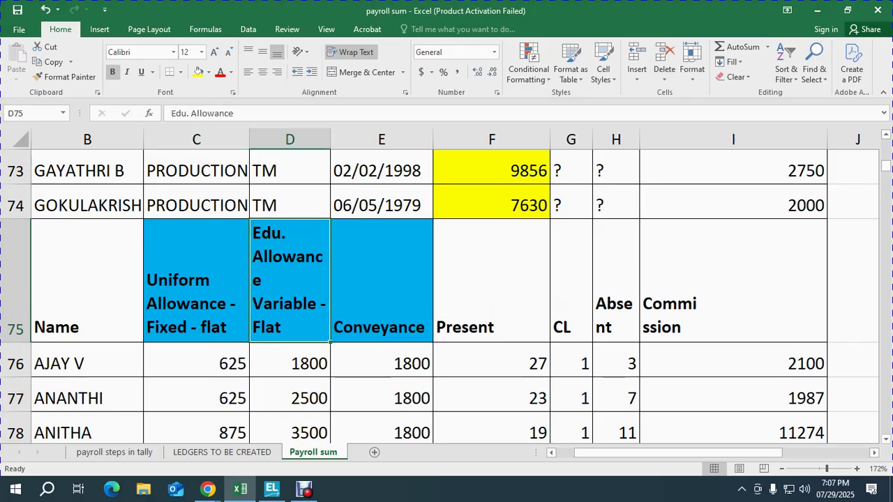
left_click_drag(330, 140, 338, 139)
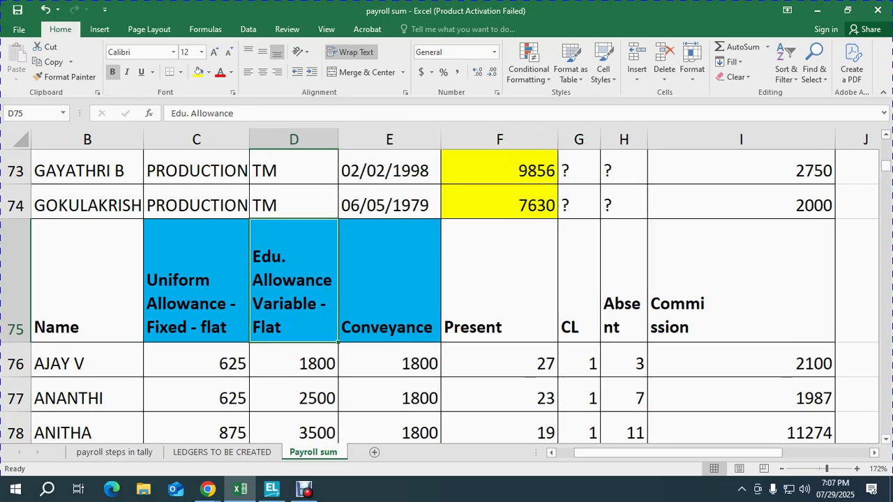
left_click_drag(17, 342, 17, 335)
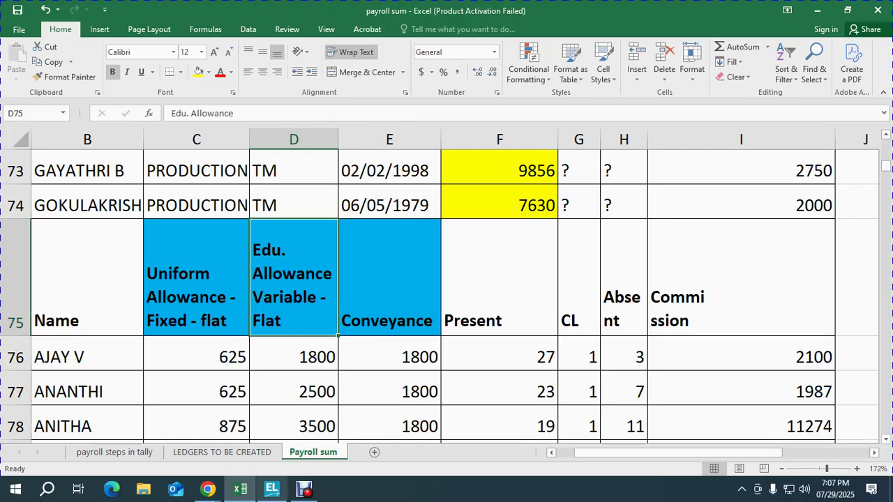
Switch to TallyPrime and start the pay head EDU. ALLOWANCE as Earnings for Employees with income type Variable
left_click(272, 489)
type("EDU")
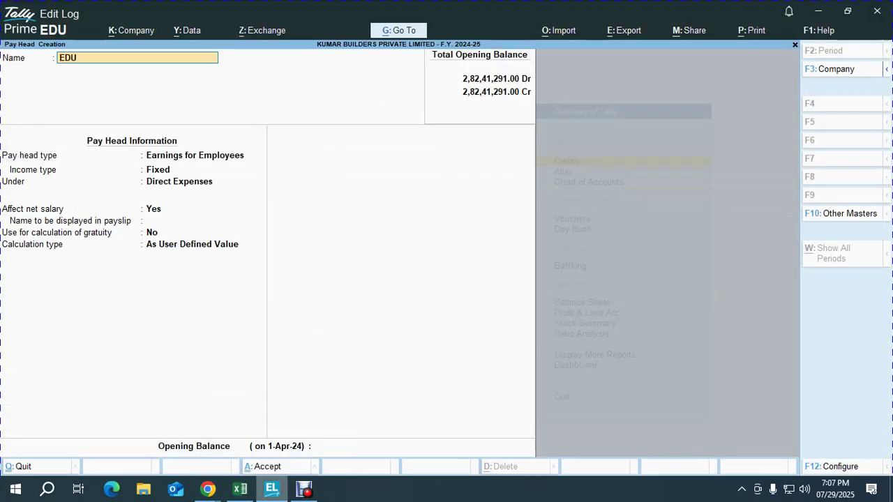
type(". ALLOWANCE")
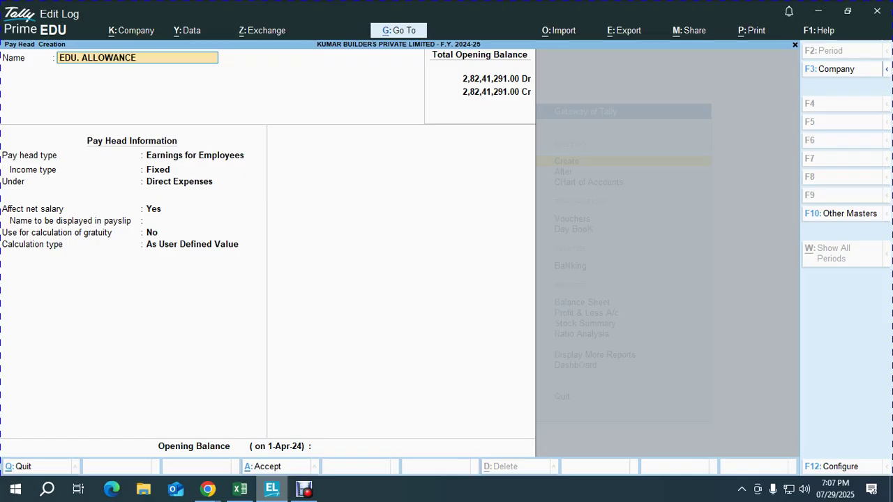
key("Return")
key("Return")
key("Return")
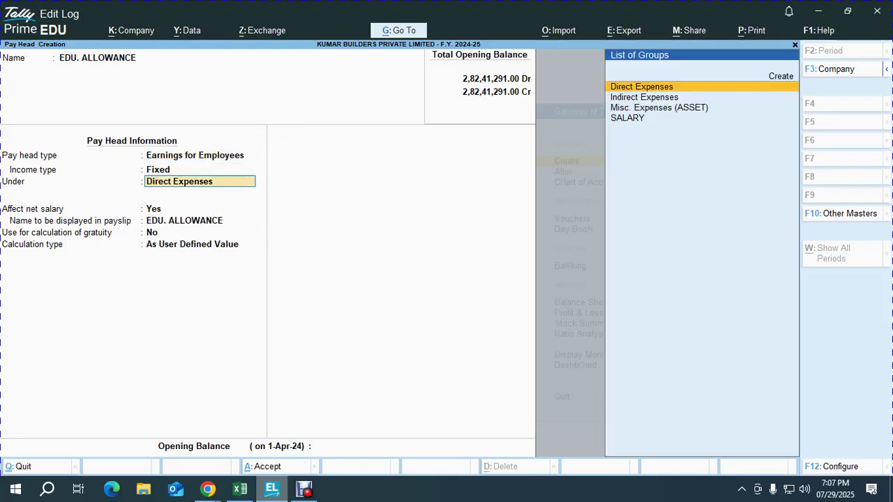
key("BackSpace")
type("VA")
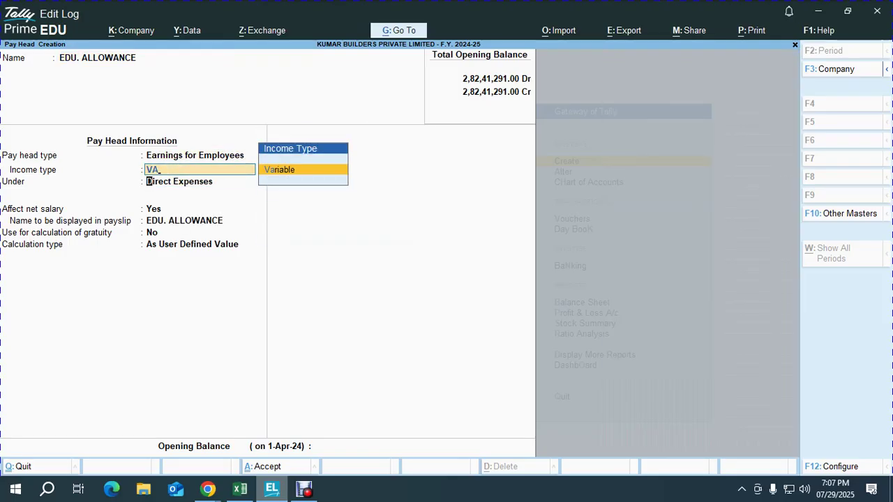
key("Return")
Place the EDU. ALLOWANCE pay head under SALARY, keeping it affecting net salary and using its own name in the payslip
type("SA")
key("Return")
key("Return")
key("Return")
key("Return")
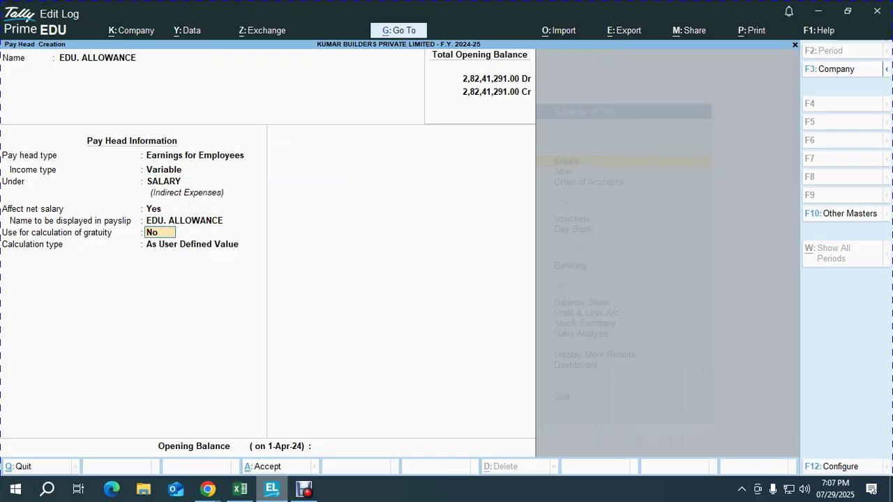
Set the EDU. ALLOWANCE calculation type to Flat Rate and its calculation period to Months
key("Down")
key("Return")
key("Down")
key("Down")
key("Return")
Set Normal Rounding with a limit of 1 for EDU. ALLOWANCE and save the pay head without an opening balance
key("Down")
key("Down")
key("Return")
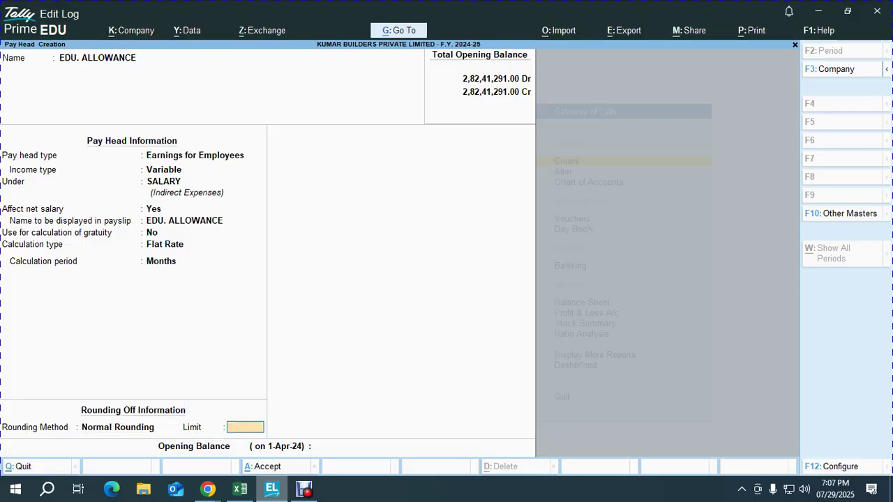
type("1")
key("Return")
key("Return")
key("Return")
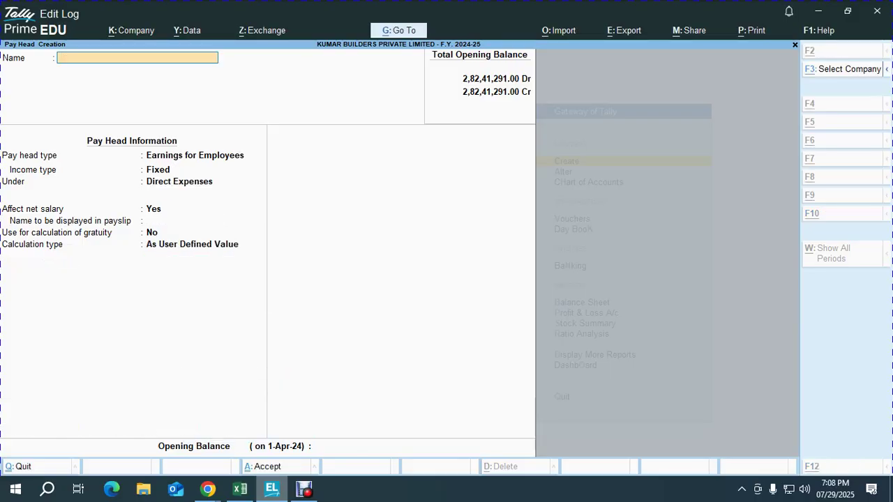
Check the next heading in the Excel sheet and start the pay head CONVOYENCE in TallyPrime with income type Variable
key("alt+Tab")
key("Right")
key("alt+Tab")
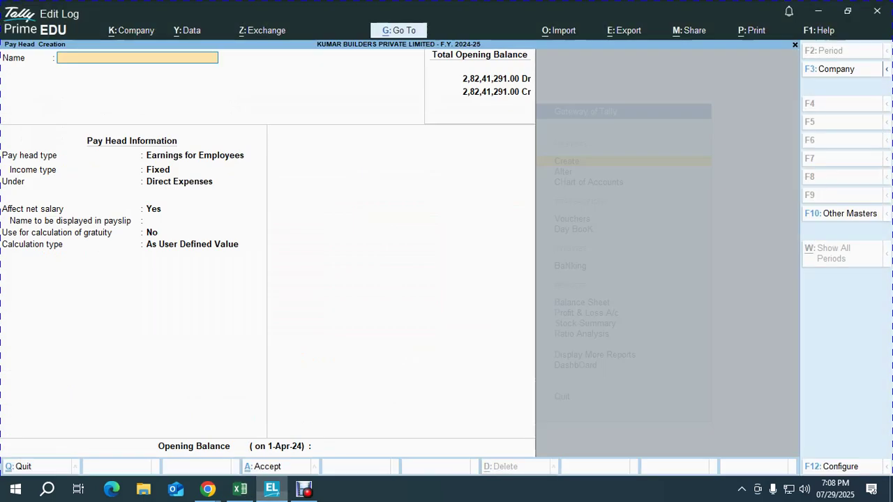
type("CONVOYENCE")
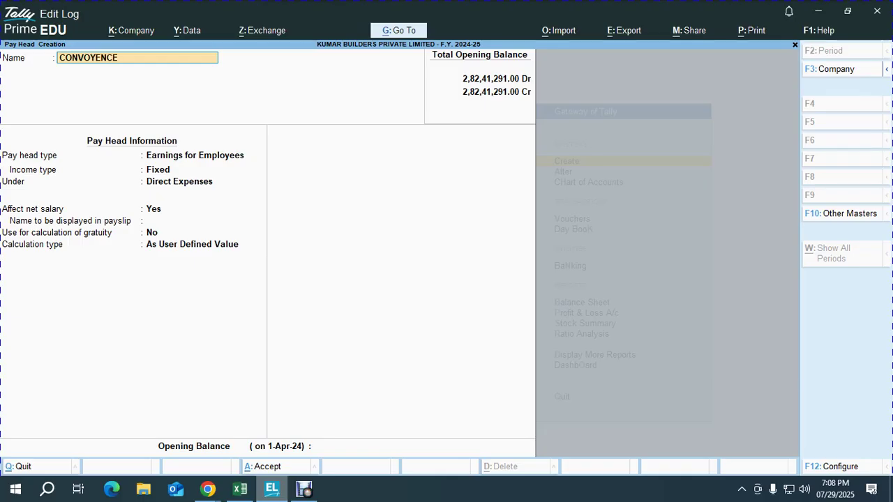
key("Return")
key("Return")
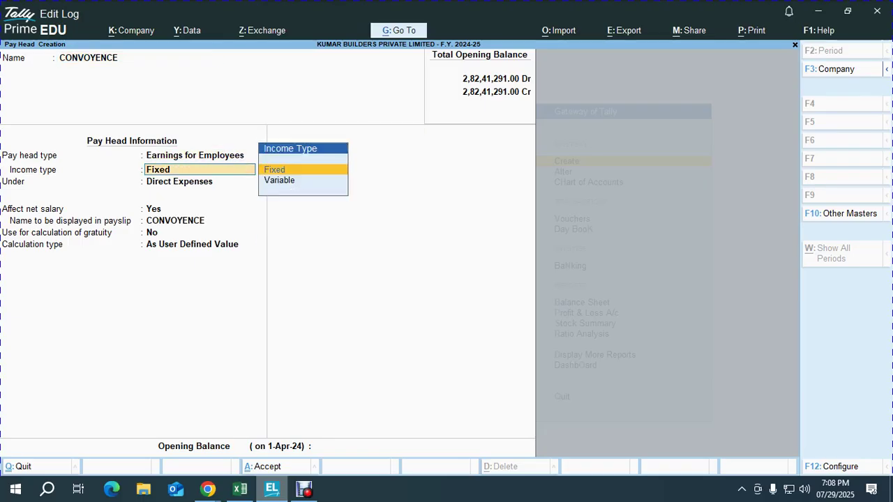
key("Down")
key("Return")
Place the CONVOYENCE pay head under SALARY, keeping net salary affected and gratuity calculation at No
type("S")
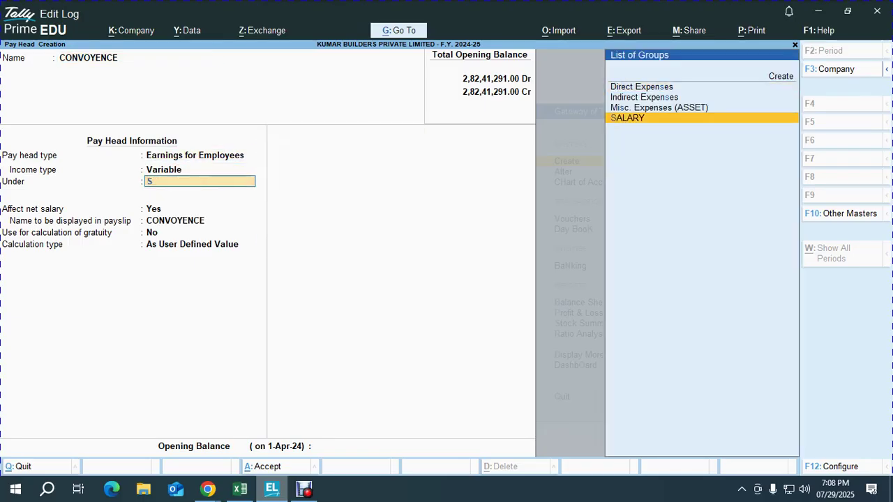
key("Return")
key("Return")
key("Return")
key("Return")
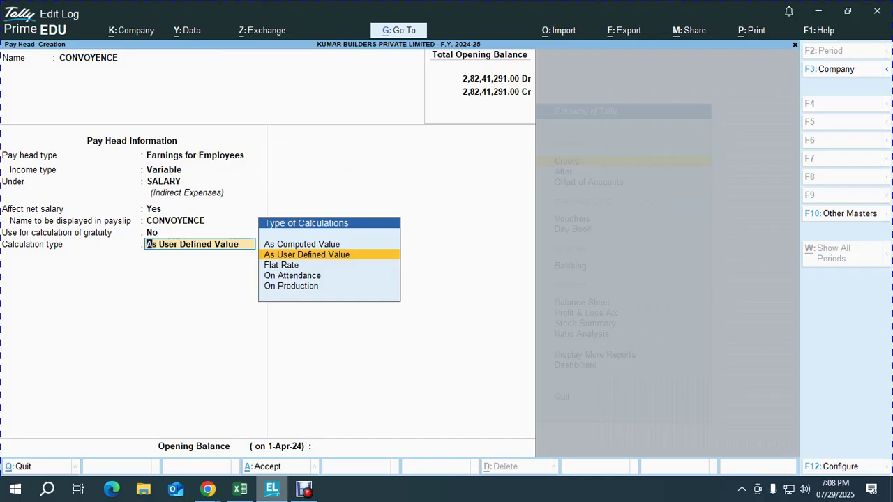
Set the CONVOYENCE calculation type to On Attendance with PAY DAYS as the attendance/leave with pay
key("Down")
key("Down")
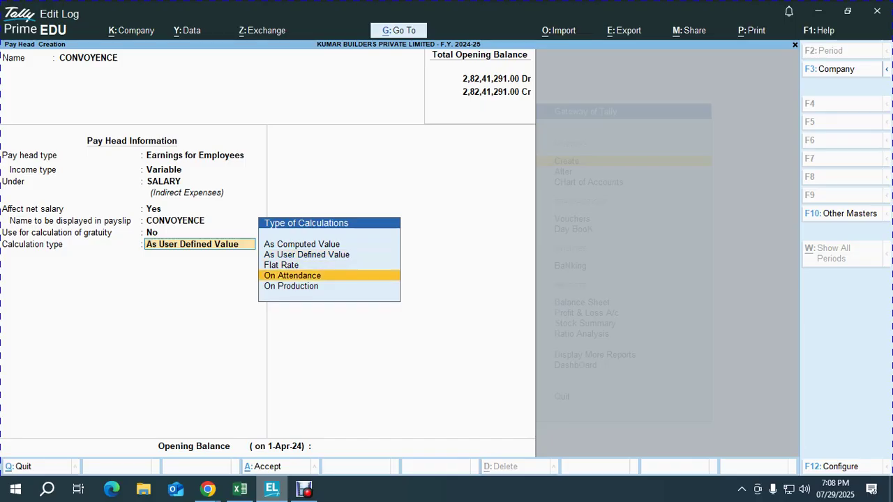
key("Return")
key("Down")
key("Down")
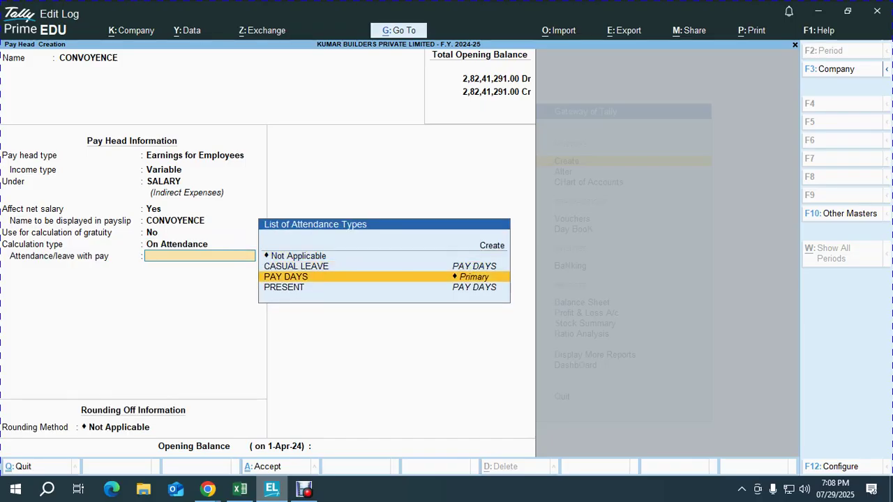
key("Return")
Set the CONVOYENCE calculation period to Months, with per-day calculation based on As per Calendar Period
key("Down")
key("Down")
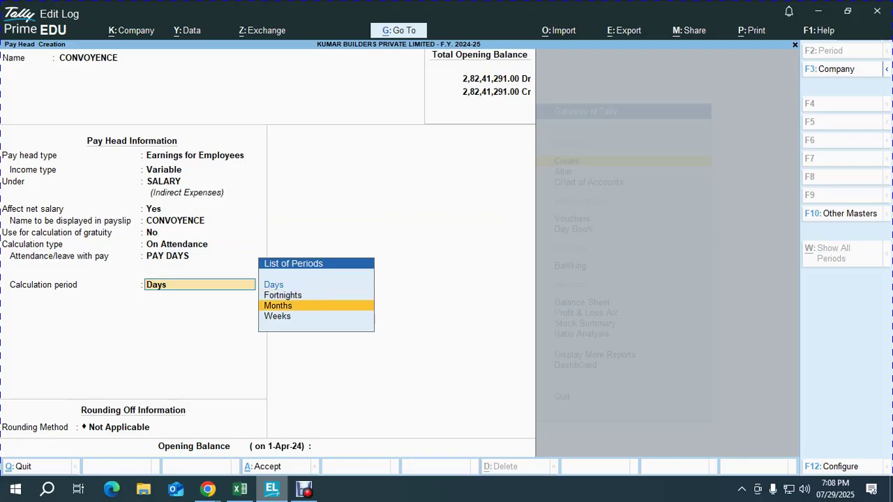
key("Return")
key("Down")
key("Up")
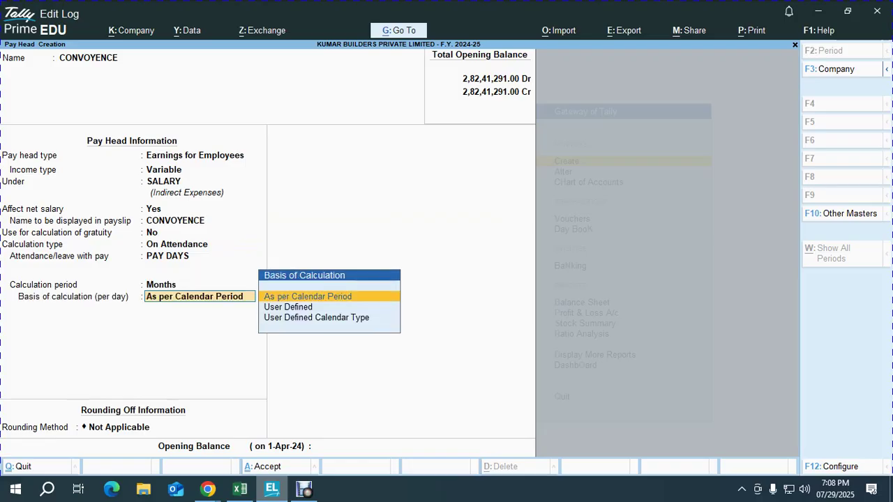
key("Return")
Set Normal Rounding with a limit of 1 for CONVOYENCE and save the pay head without an opening balance
key("Down")
key("Down")
key("Return")
type("01")
key("Return")
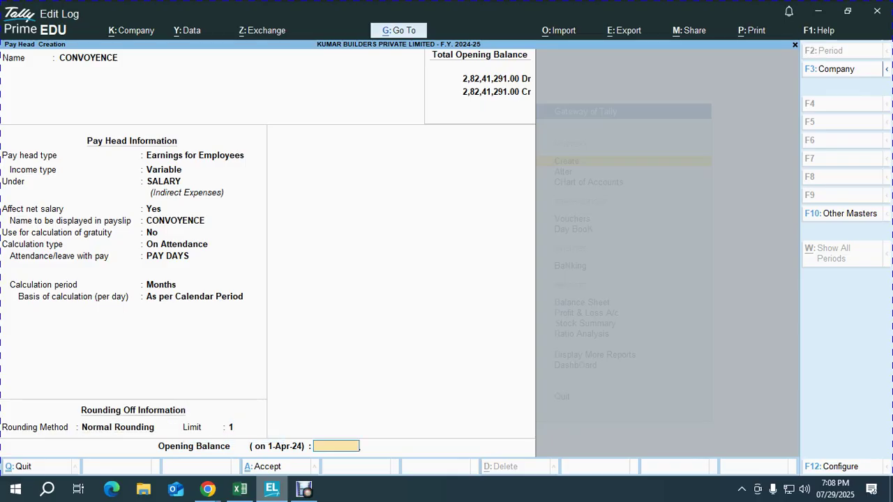
key("Return")
key("Return")
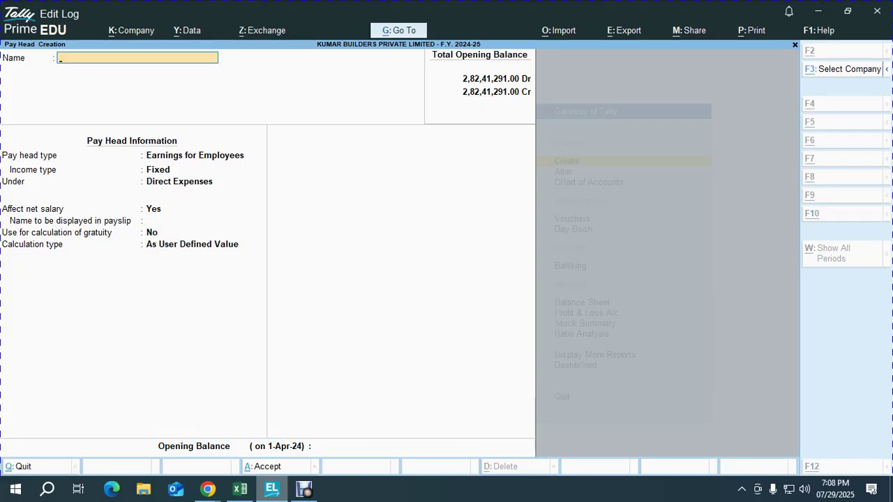
Check the remaining headings in Excel, then start the pay head SALARY PAYABLE in TallyPrime with pay head type Not Applicable
key("alt+Tab")
left_click(499, 277)
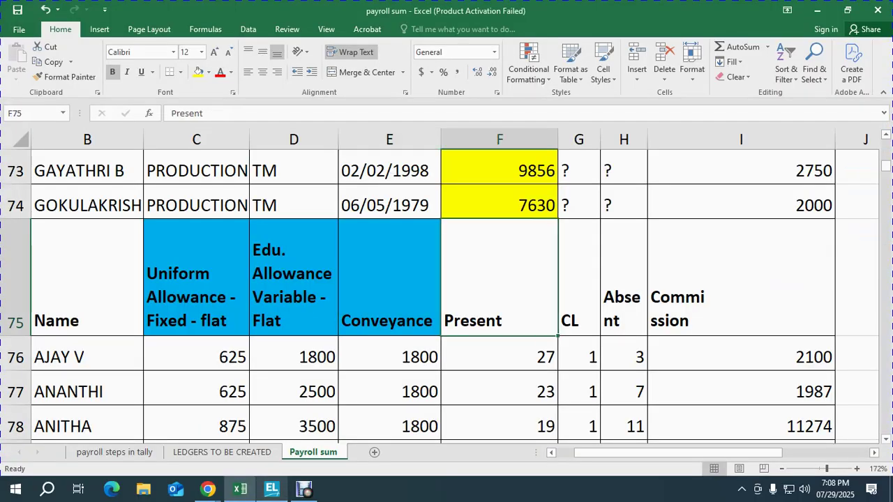
key("alt+Tab")
type("SALARY PAYABL")
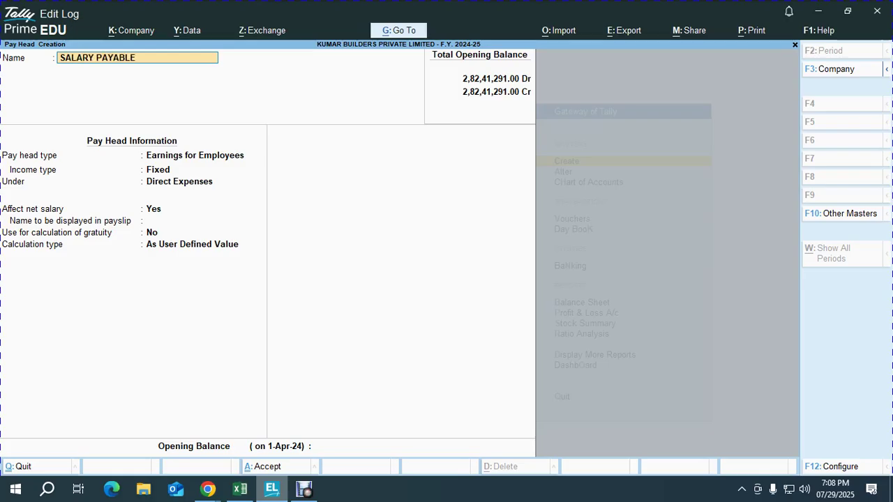
type("E")
key("Return")
key("Up")
key("Up")
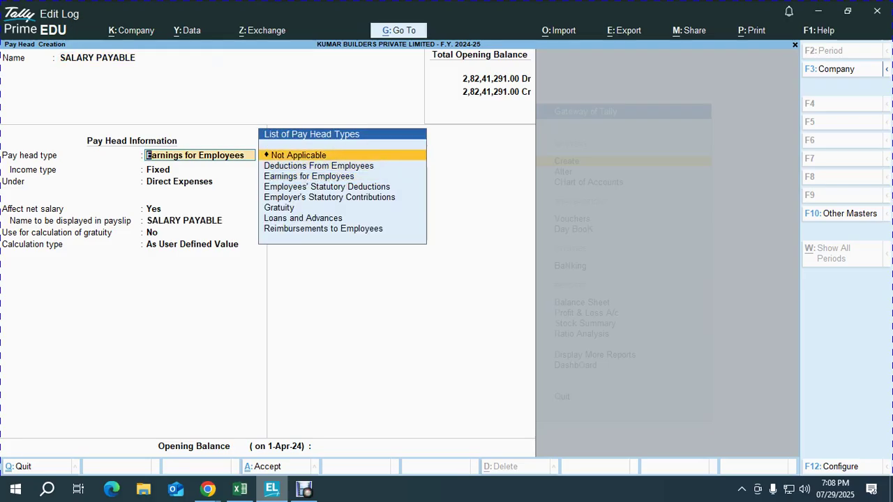
key("Return")
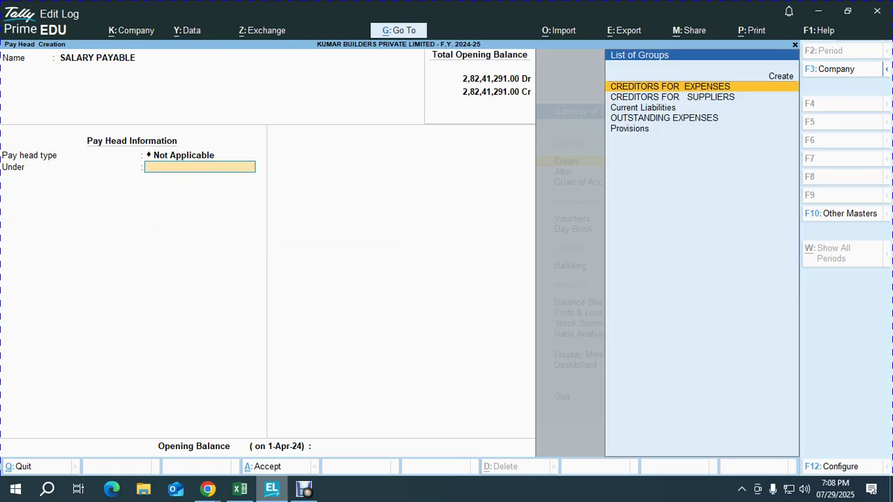
Place SALARY PAYABLE under Current Liabilities, save it without an opening balance, and return to the Gateway of Tally
key("Down")
key("Down")
key("Return")
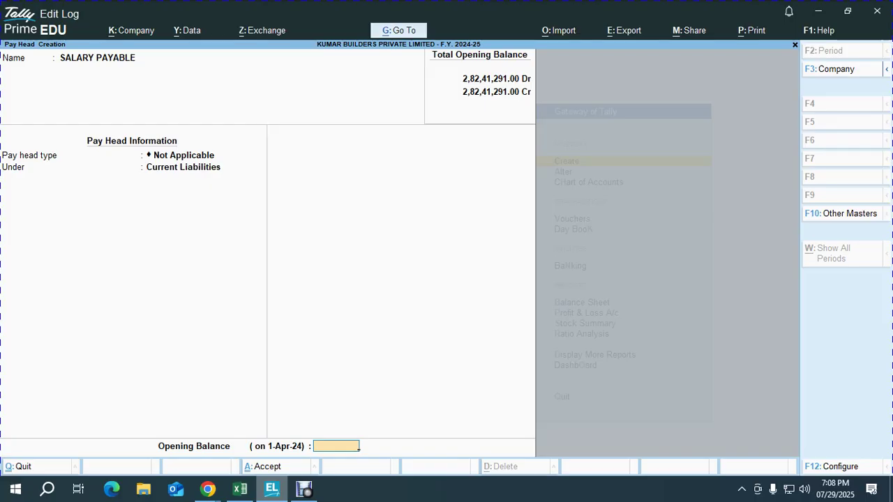
key("BackSpace")
key("Return")
key("Return")
key("Return")
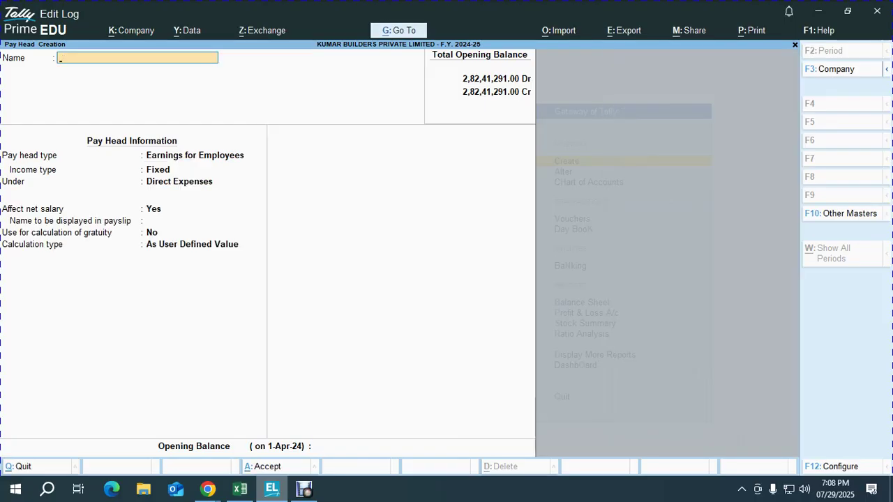
key("Escape")
key("Escape")
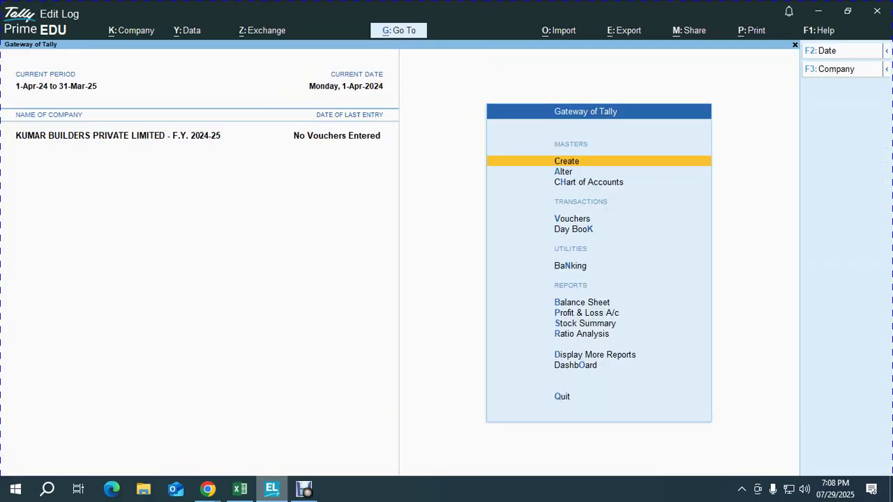
Switch to the Excel payroll sum and mark the Create Pay Heads step as Ok in column F
key("alt+Tab")
key("Right")
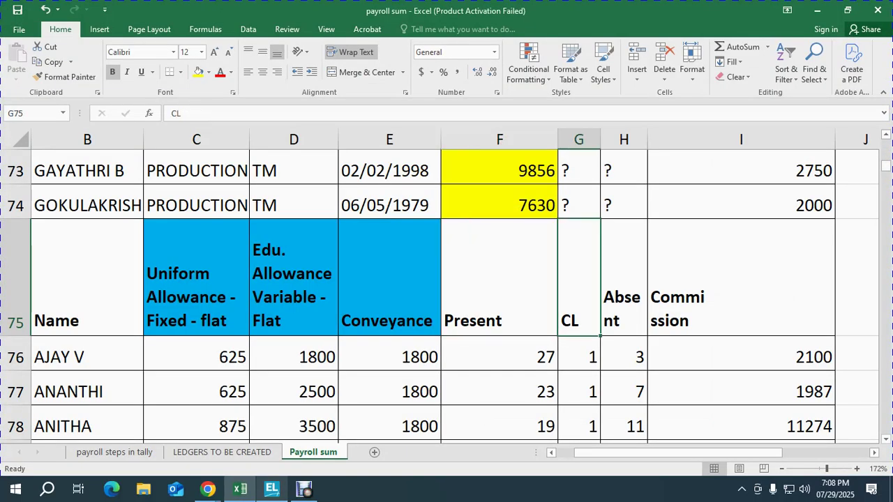
left_click(196, 279)
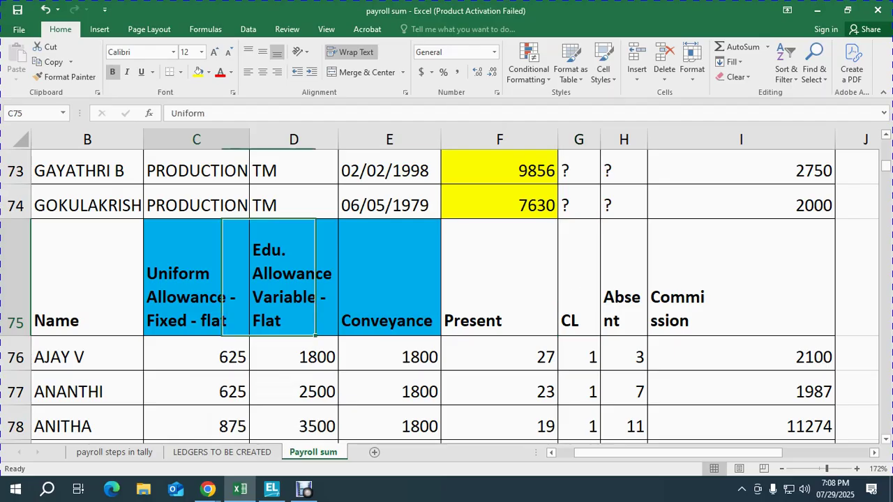
scroll(196, 279, "down", 5)
scroll(455, 296, "down", 2)
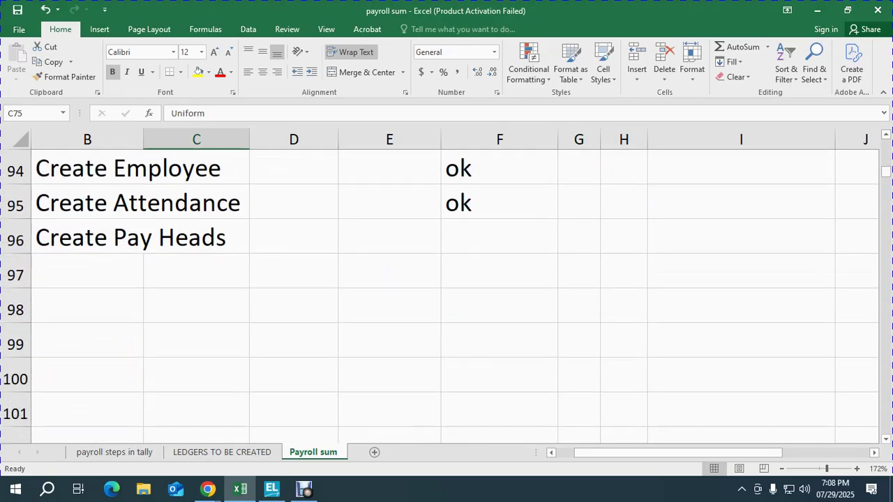
left_click(499, 237)
type("Ok")
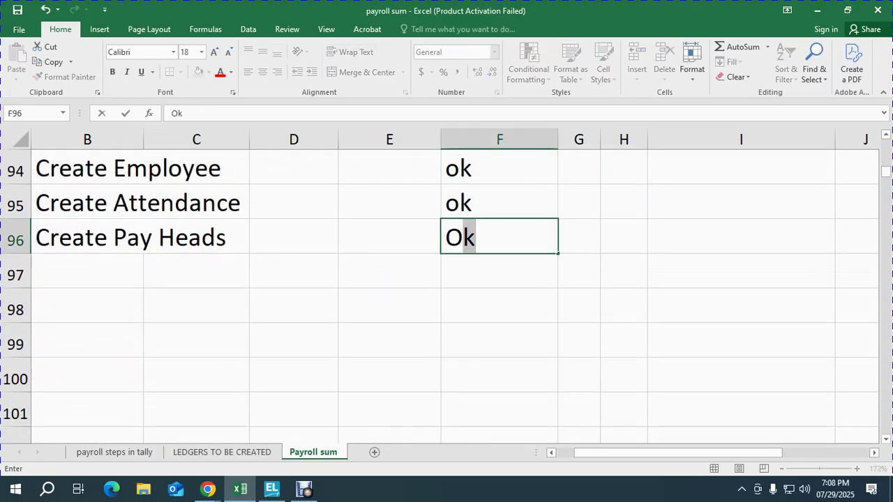
key("Return")
Enter "Salary Define - Alter" as item 7 of the payroll step list
key("Left")
key("Left")
key("Left")
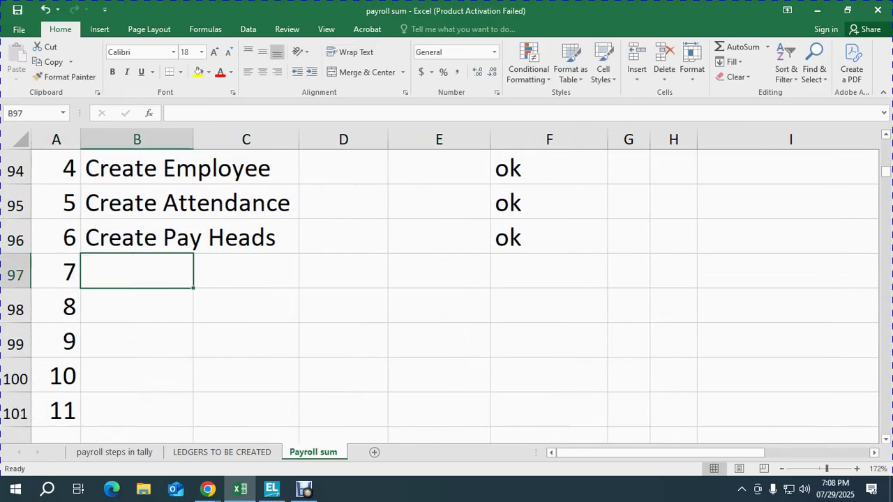
type("Salary ")
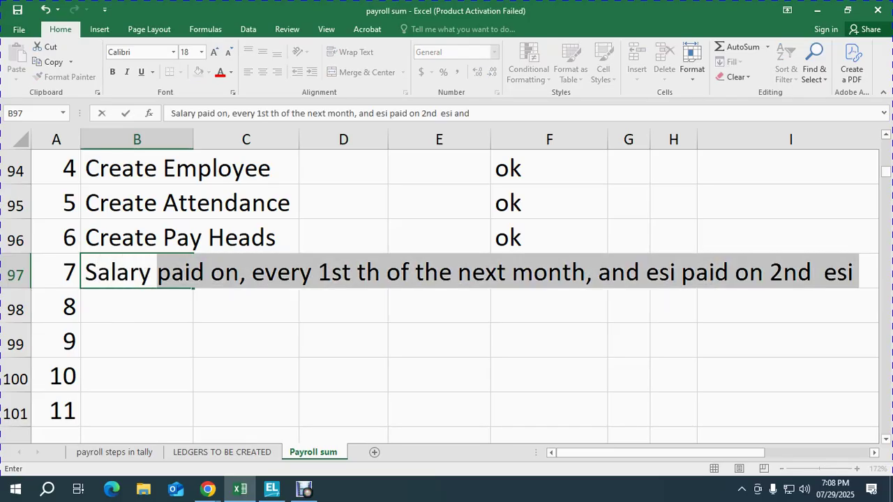
type("Define ")
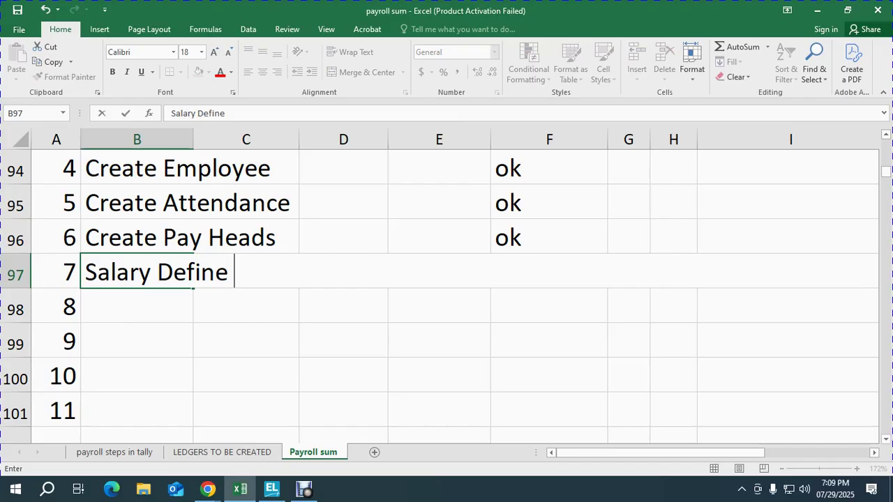
type("- Alter")
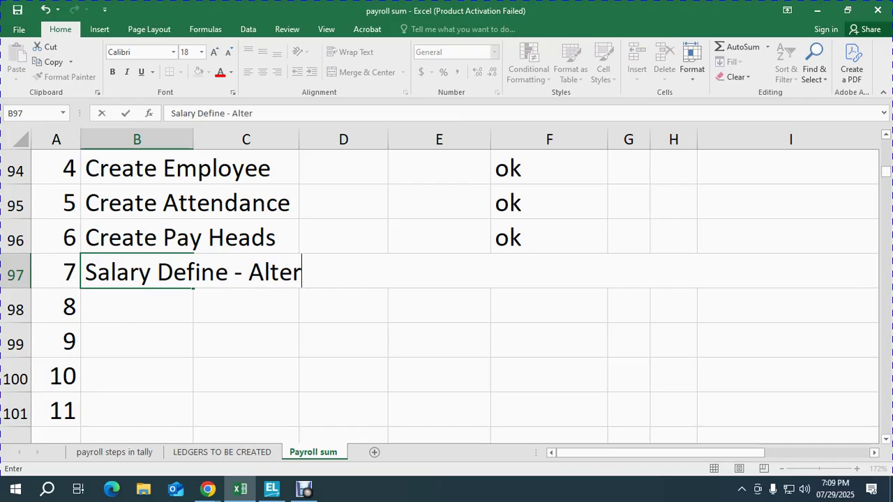
key("Return")
key("Right")
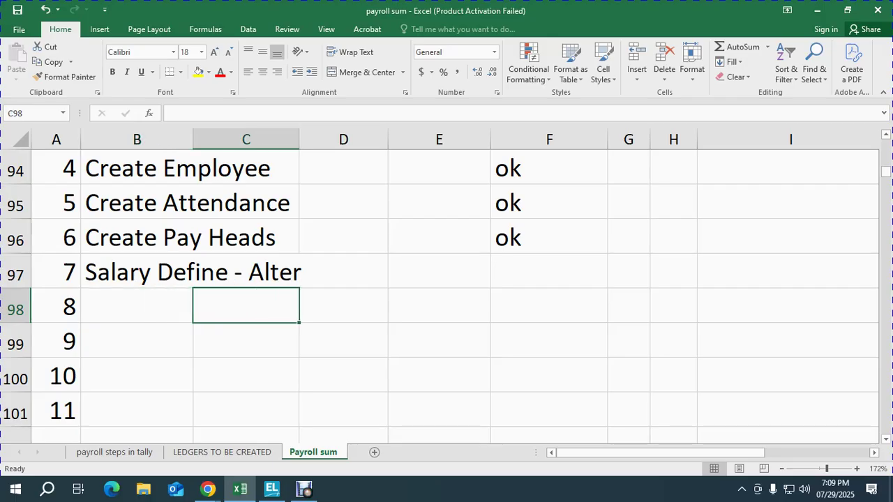
Switch back to TallyPrime and choose to alter masters from the Gateway of Tally
key("alt+Tab")
key("alt+Tab")
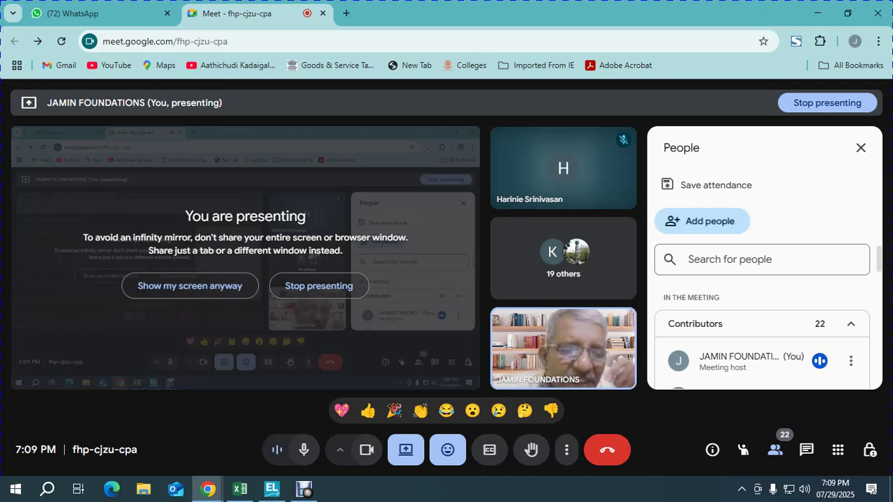
key("alt+Tab")
key("alt+Tab")
key("Down")
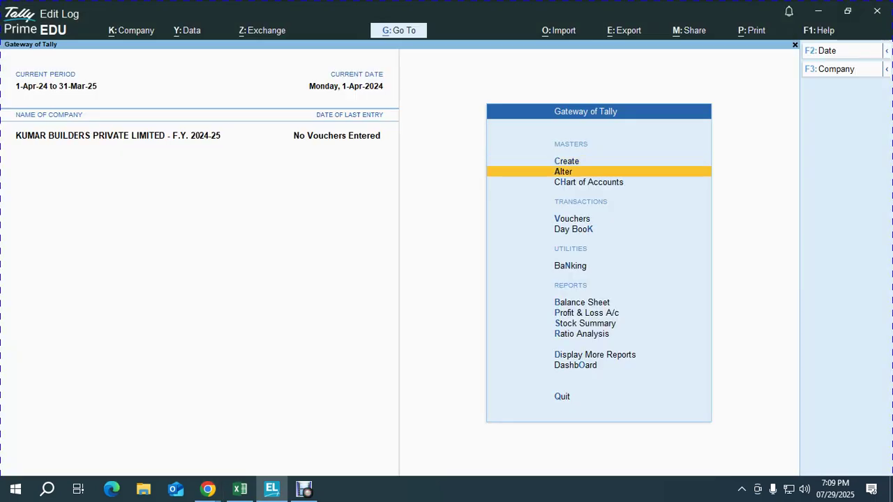
key("Return")
key("Down")
key("Down")
key("Down")
key("Down")
key("Down")
key("Down")
key("Down")
key("Down")
key("Down")
key("Down")
key("Down")
key("Down")
key("Down")
key("Down")
key("Down")
key("Escape")
key("Escape")
key("Escape")
key("Up")
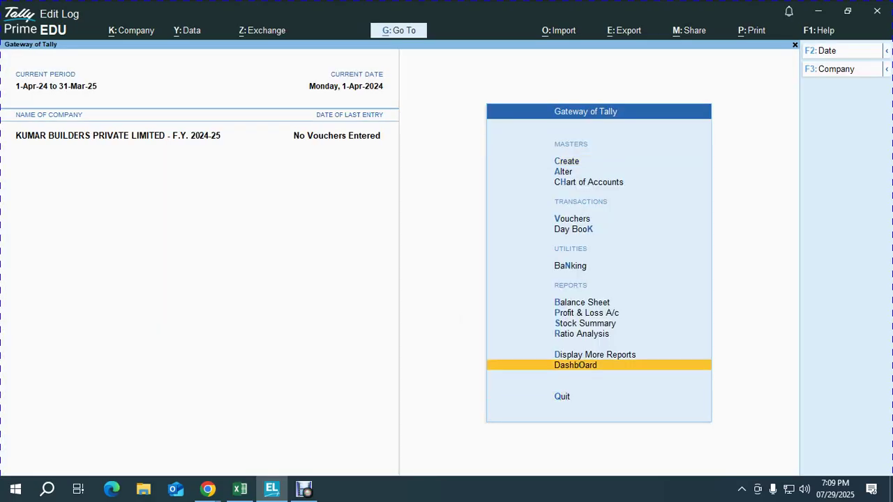
key("Up")
key("Up")
key("Up")
key("Up")
key("Up")
key("Up")
key("Up")
key("Up")
key("Up")
key("Up")
key("Up")
key("Return")
key("Down")
key("Down")
key("Down")
key("Down")
key("Down")
key("Down")
key("Down")
key("Down")
key("Down")
key("Down")
key("Down")
key("Down")
key("Down")
key("Down")
key("Down")
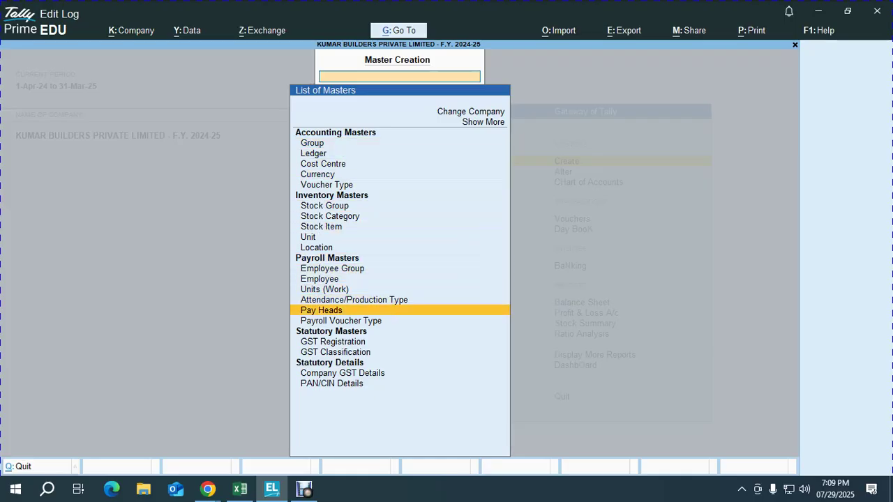
key("Escape")
Open the Define Salary master in alteration for the ADMIN employee group
key("Down")
key("Return")
key("Down")
key("Down")
key("Down")
key("Down")
key("Down")
key("Down")
key("Down")
key("Down")
key("Down")
key("Down")
key("Down")
key("Down")
key("Down")
key("Down")
key("Down")
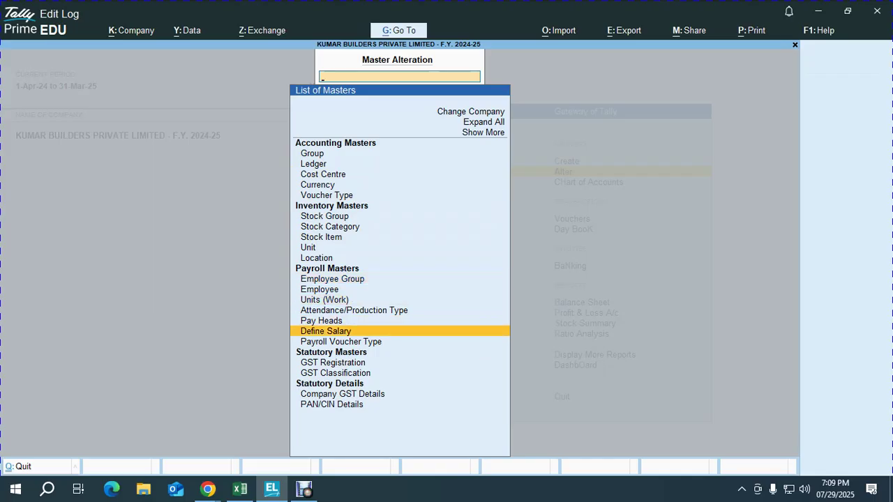
key("Return")
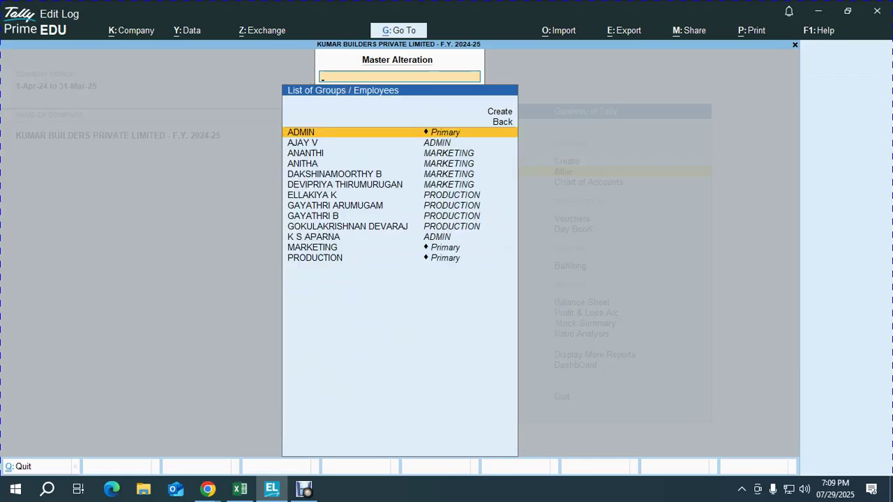
key("Return")
key("Escape")
key("Return")
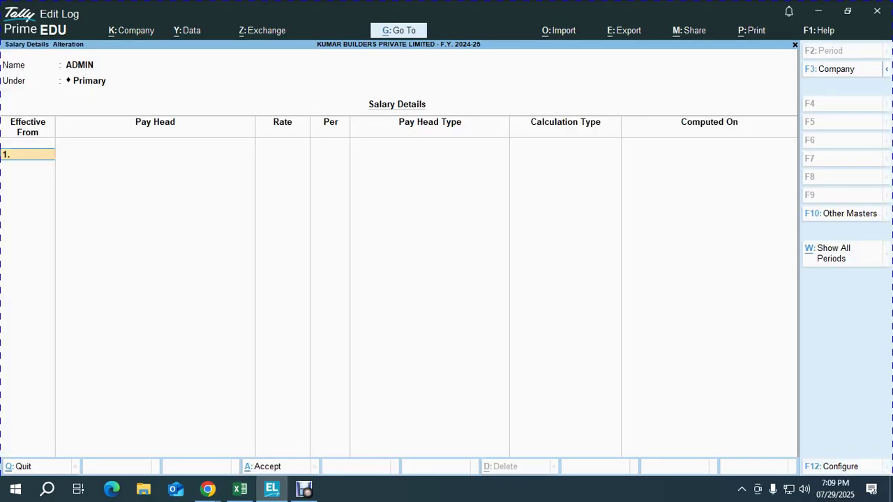
Start the ADMIN salary details effective from 1-Apr-24 with the BASIC pay head and no rate
key("Return")
key("Down")
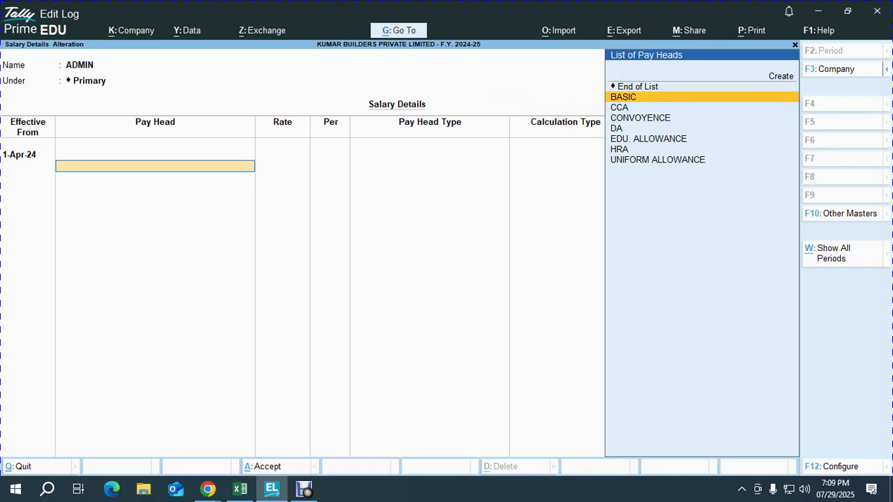
key("Return")
key("Return")
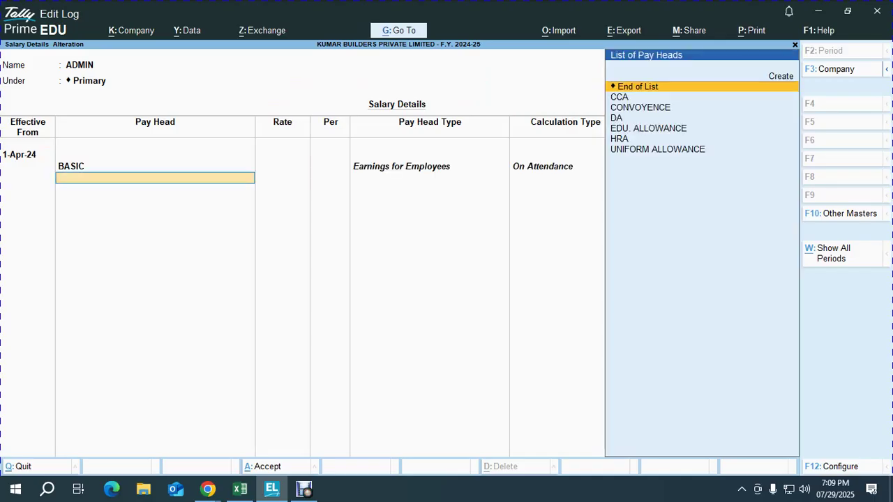
Add the pay heads DA, HRA and CCA to the ADMIN salary details
key("Down")
key("Down")
key("Down")
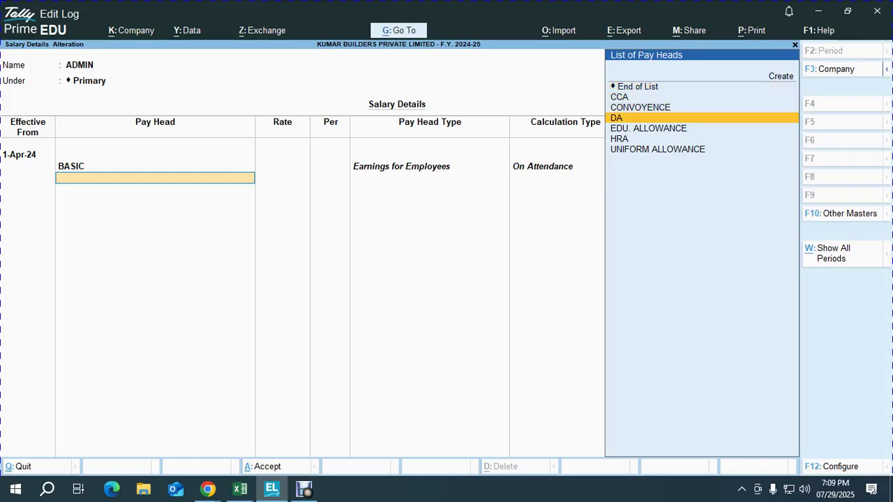
key("Return")
key("Down")
key("Down")
key("Down")
key("Down")
key("Return")
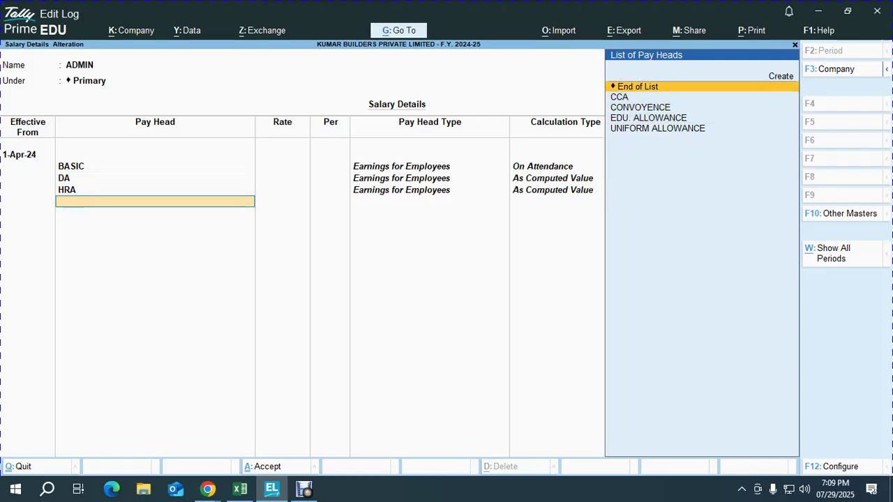
key("Down")
key("Return")
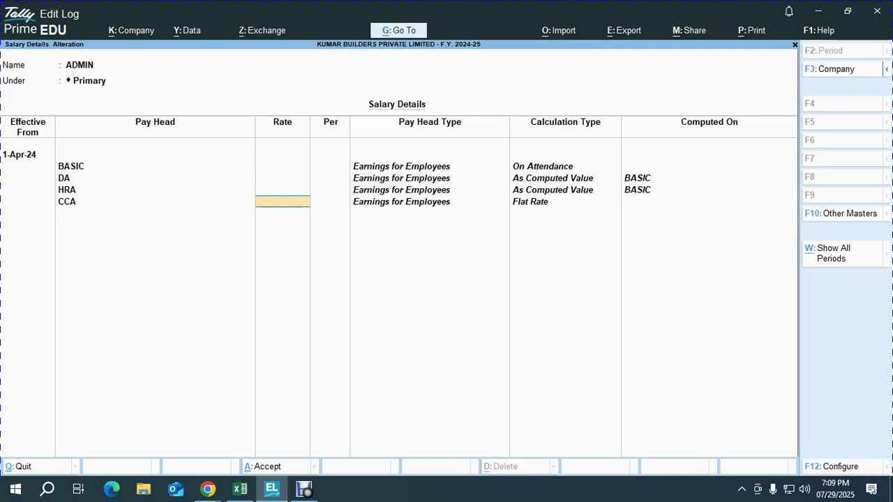
Look up the employees' flat CCA amounts in the Excel payroll sum sheet
key("alt+Tab")
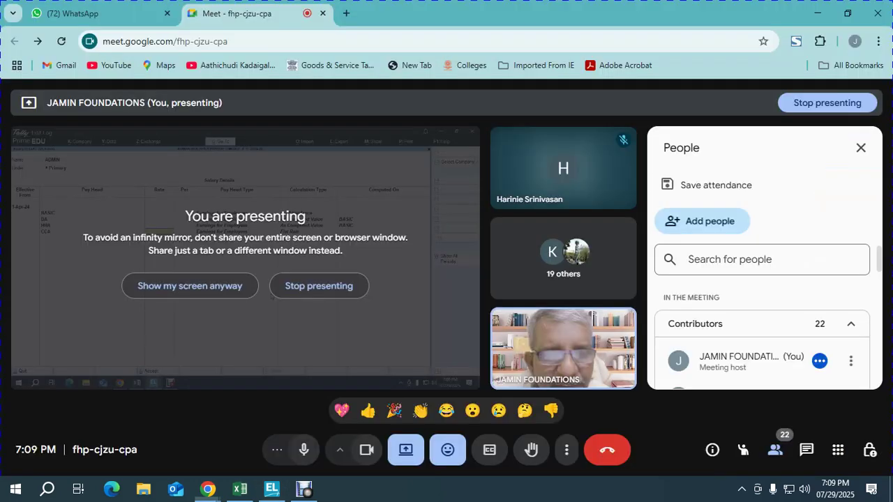
key("alt+Tab")
key("alt+Tab")
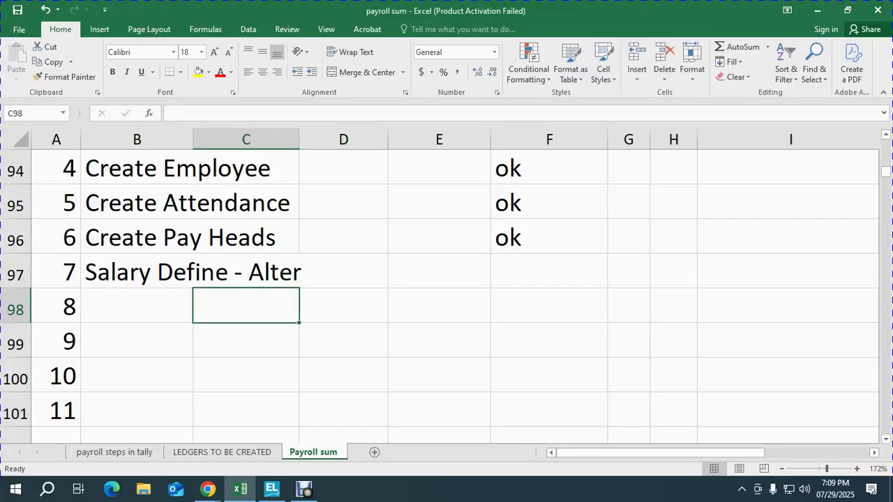
scroll(447, 297, "up", 9)
scroll(447, 297, "down", 3)
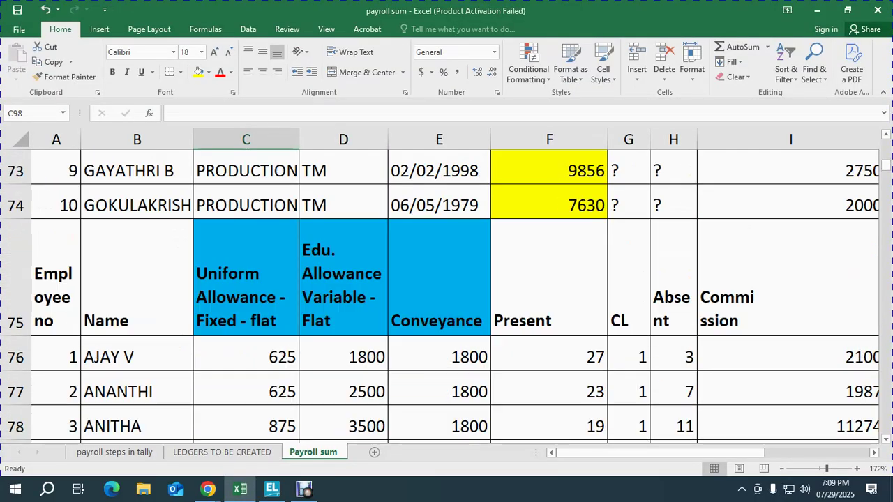
scroll(446, 297, "down", 1)
scroll(446, 297, "up", 1)
scroll(447, 297, "up", 4)
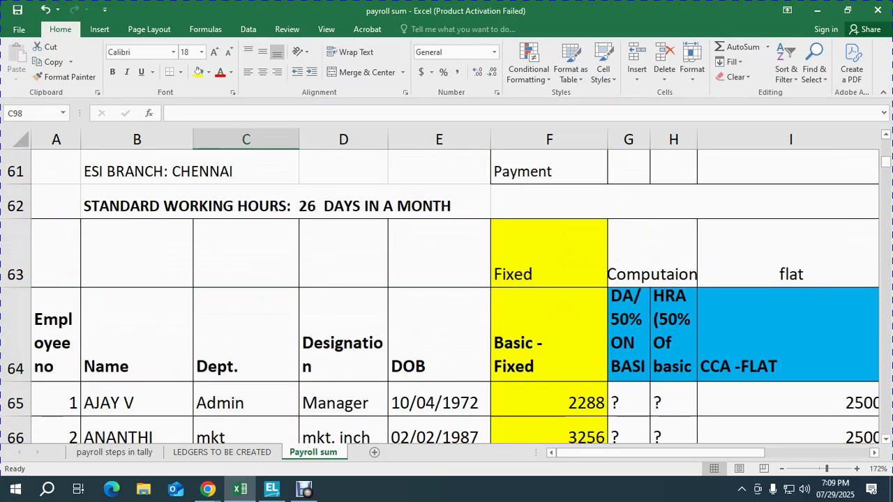
left_click_drag(713, 452, 799, 452)
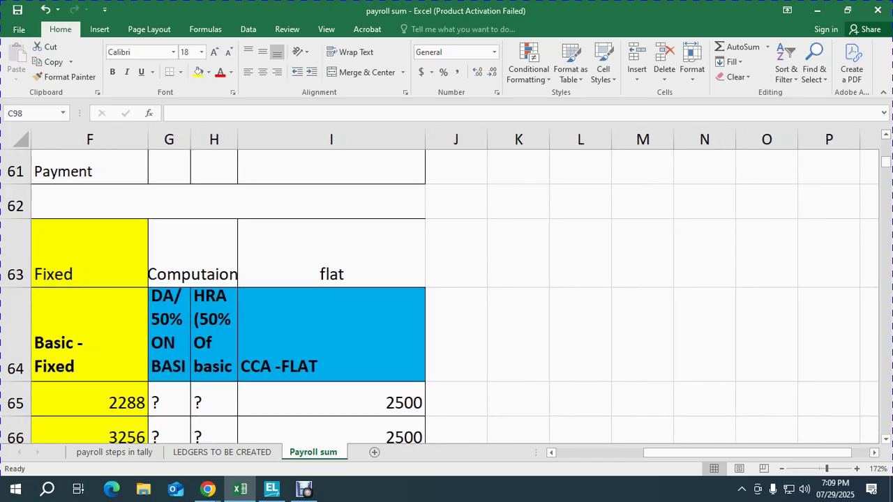
left_click(331, 400)
key("Down")
key("Down")
key("Down")
key("Down")
key("Down")
key("Down")
key("Down")
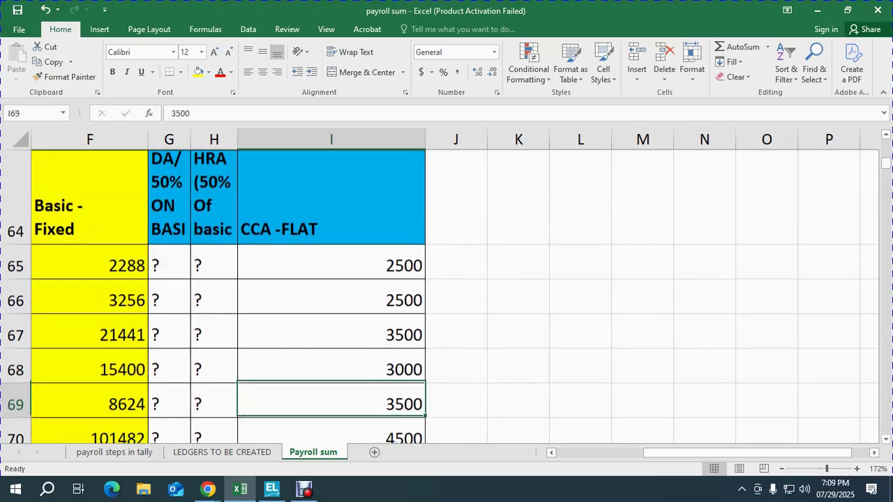
key("Down")
key("Down")
key("Down")
key("Down")
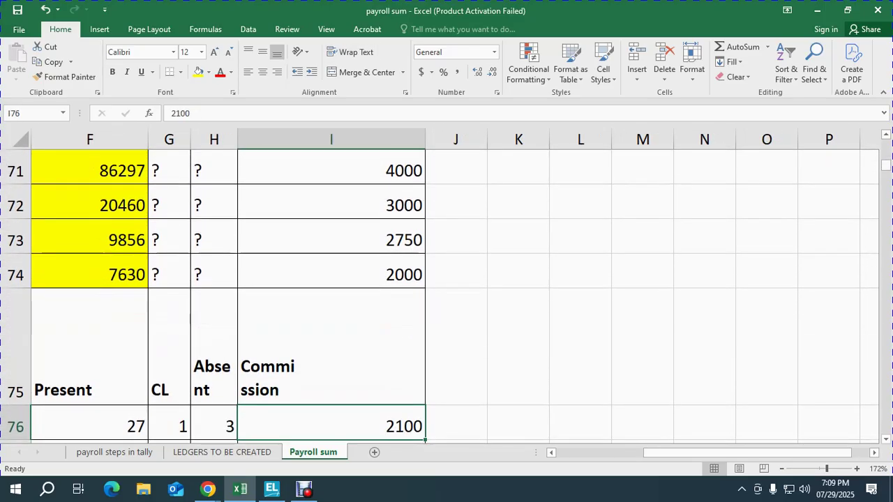
Return to TallyPrime, set the CCA rate to 2,500, and add the UNIFORM ALLOWANCE pay head below it
key("alt+Tab")
key("alt+Tab")
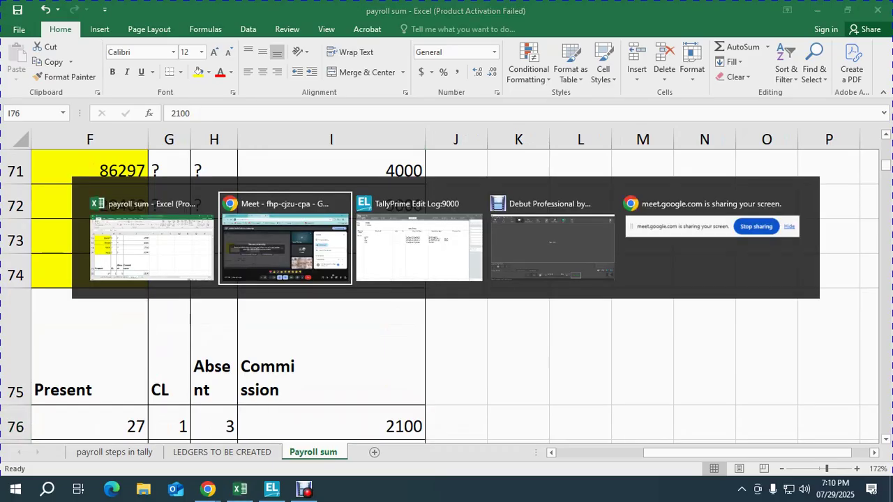
type("2,500")
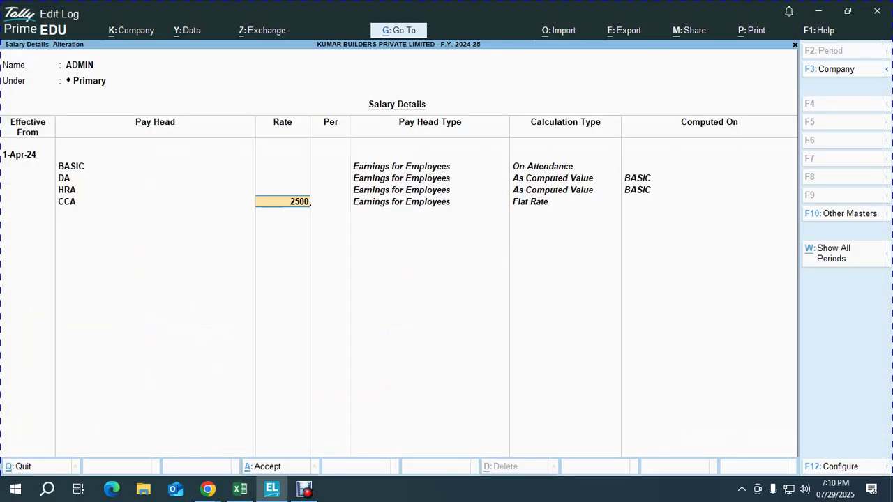
key("Return")
key("Down")
key("Down")
key("Down")
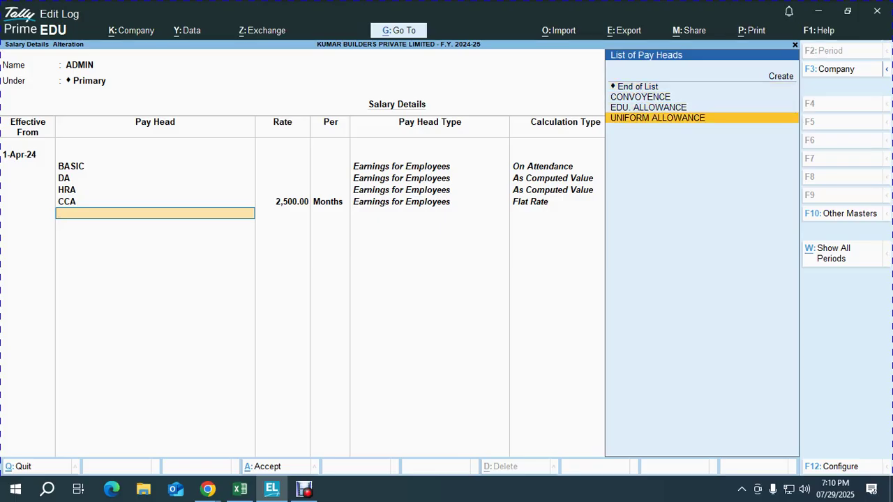
key("Return")
Check the Uniform Allowance column in the Excel payroll sum and enter 625 as the UNIFORM ALLOWANCE rate in TallyPrime
key("alt+Tab")
key("Down")
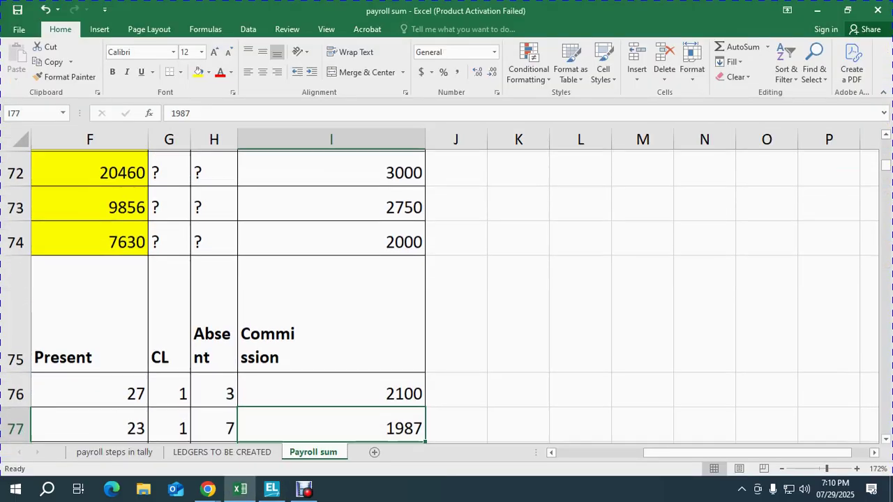
key("Left")
key("Home")
key("Right")
key("Right")
key("Right")
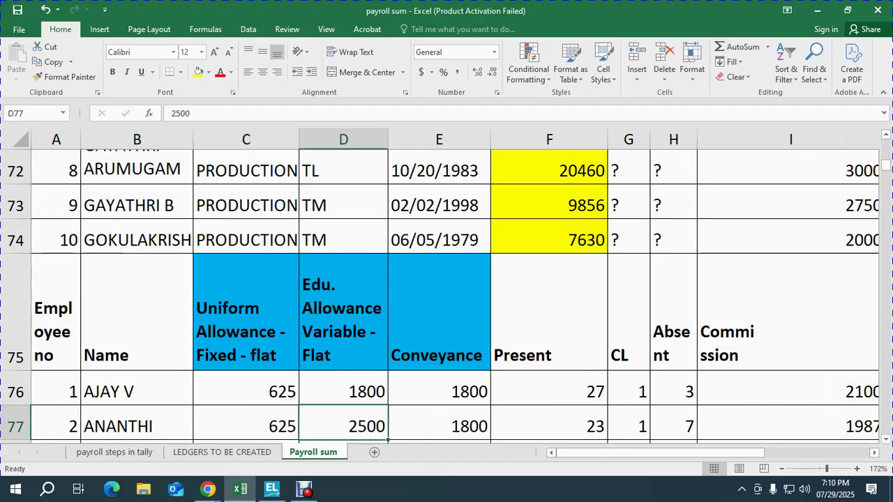
key("Left")
key("Down")
key("Down")
key("Down")
key("Down")
key("Down")
key("Down")
key("Down")
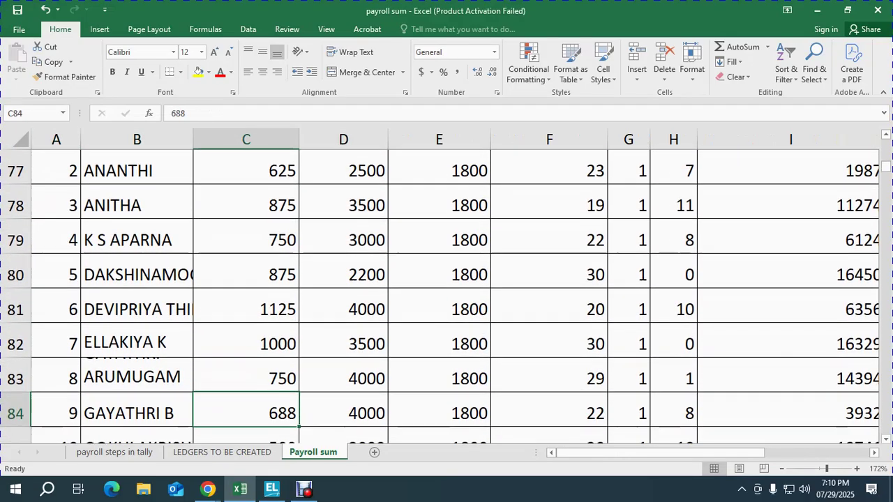
key("alt+Tab")
type("625")
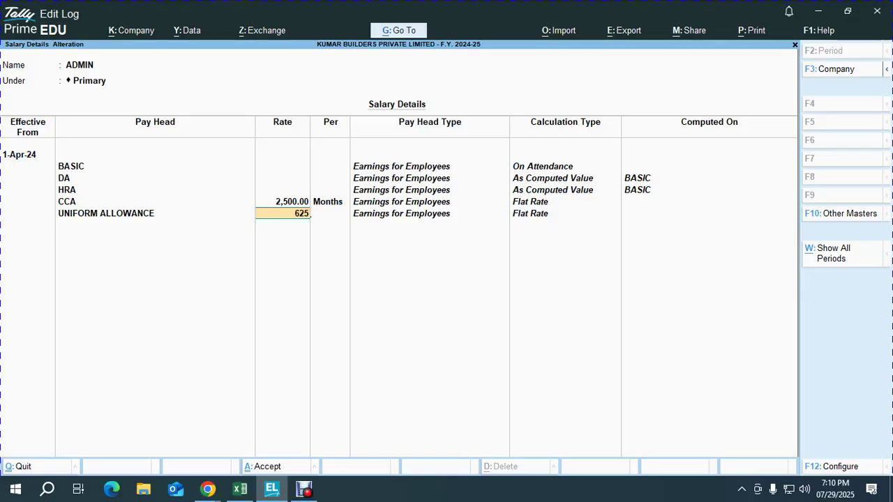
Clear the CCA and UNIFORM ALLOWANCE rates in the ADMIN salary details, then set them to 1,800 and 625
key("BackSpace")
key("BackSpace")
key("BackSpace")
key("Up")
key("space")
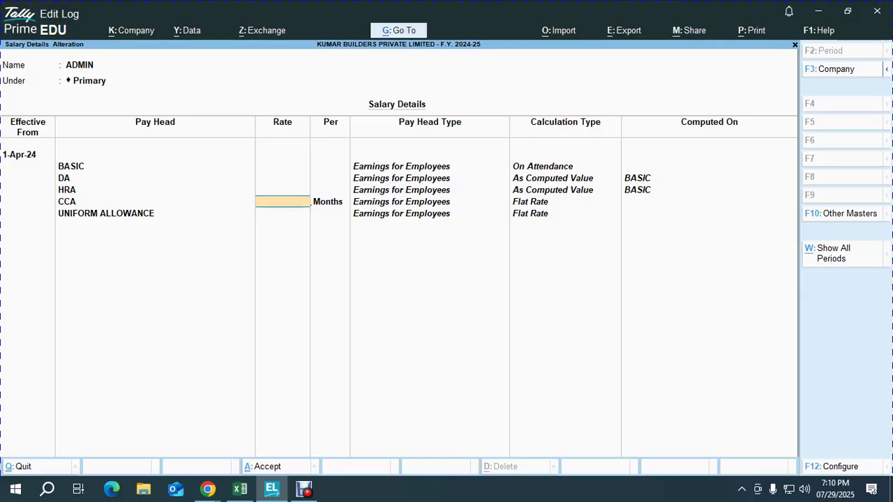
key("Return")
key("Up")
type("1,800")
key("Return")
key("Return")
key("Return")
type("625")
key("Return")
key("Return")
Switch to the Excel payroll sum and locate the Edu. Allowance and Conveyance columns below the employee list
key("alt+Tab")
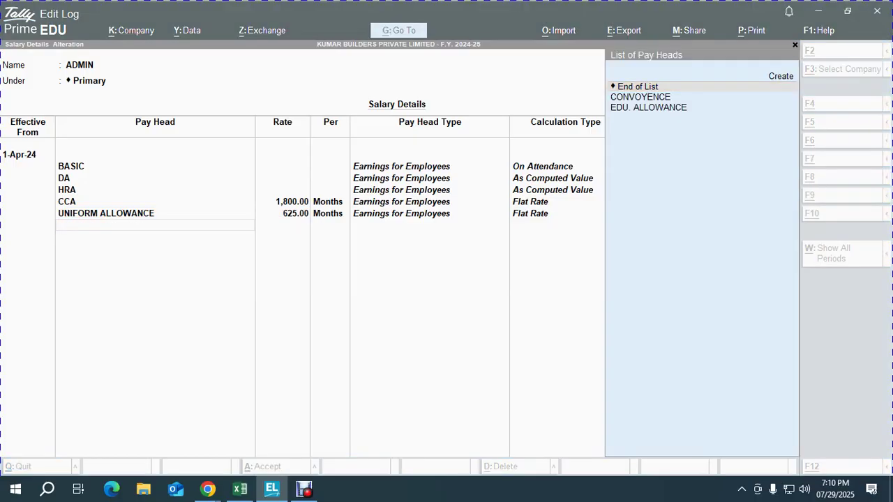
key("Up")
key("Up")
key("Up")
key("Up")
key("Up")
key("Up")
key("Up")
key("Up")
key("Up")
key("Up")
key("Up")
key("Up")
key("Up")
key("Up")
key("Up")
key("Up")
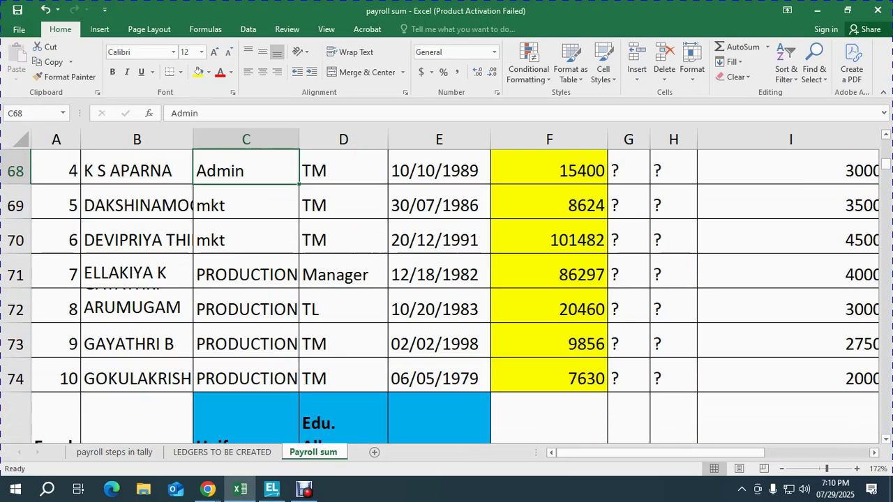
key("Right")
key("Down")
key("Down")
key("Down")
key("Down")
key("Down")
key("Down")
key("Down")
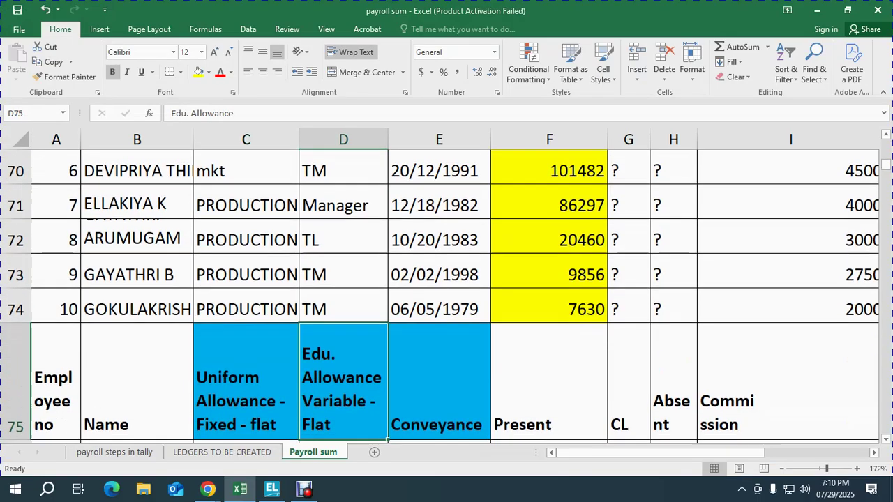
key("Right")
key("Up")
key("Down")
Add the EDU. ALLOWANCE pay head in TallyPrime and set its rate to 1,800 after checking the allowance amounts in Excel
key("alt+Tab")
key("Down")
key("Down")
key("Return")
key("alt+Tab")
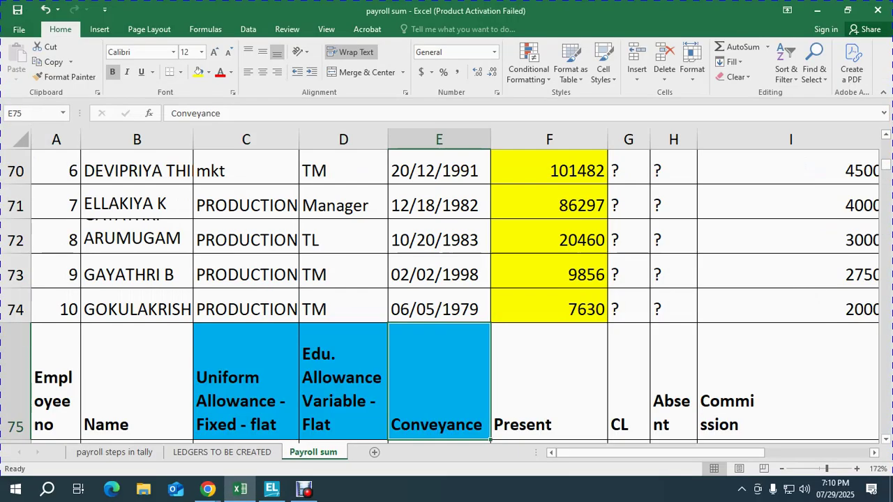
key("Down")
key("Down")
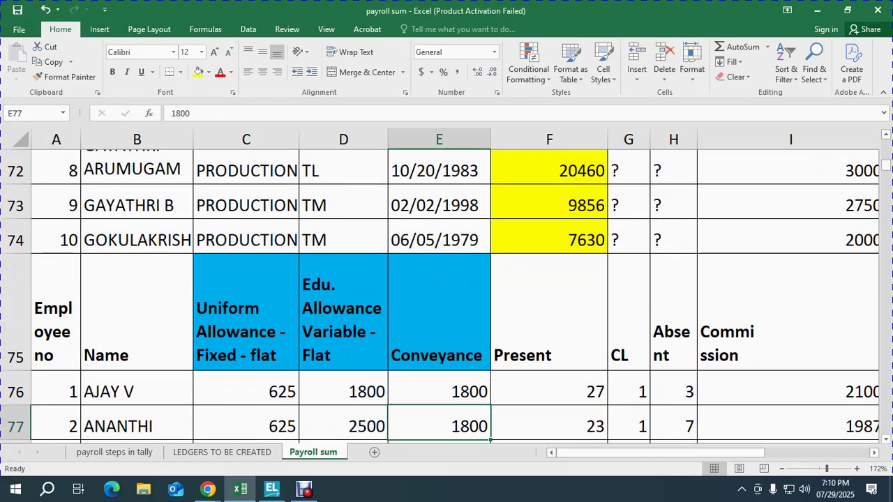
key("alt+Tab")
type("1800")
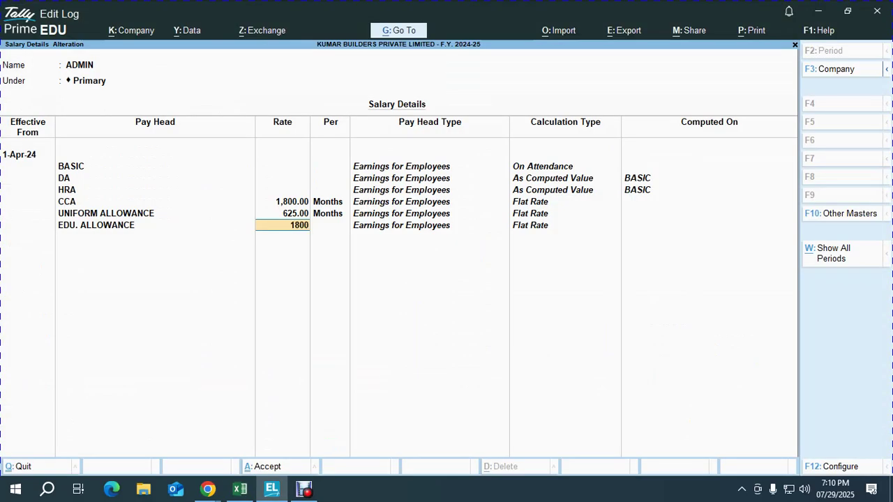
key("Return")
Add the CONVOYENCE pay head to the ADMIN salary details with a rate of 1,800
key("Down")
key("Return")
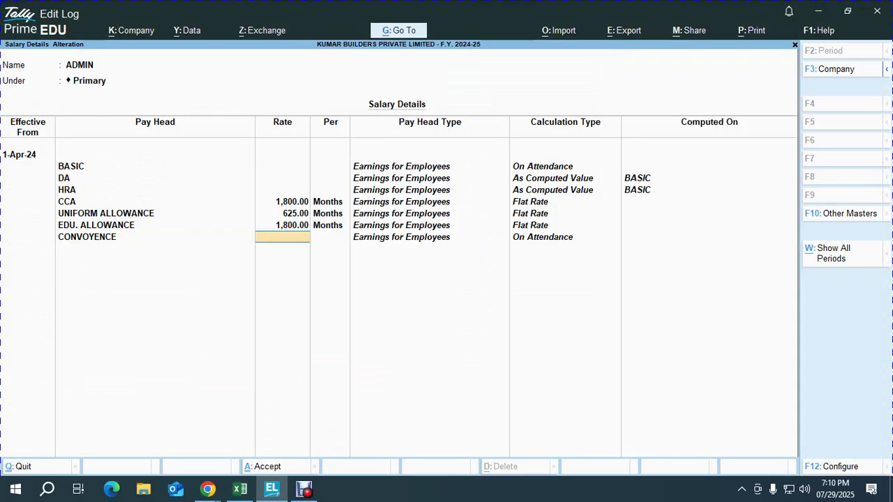
key("alt+Tab")
key("alt+Tab")
type("18010")
key("Return")
key("BackSpace")
type("1,800")
key("Return")
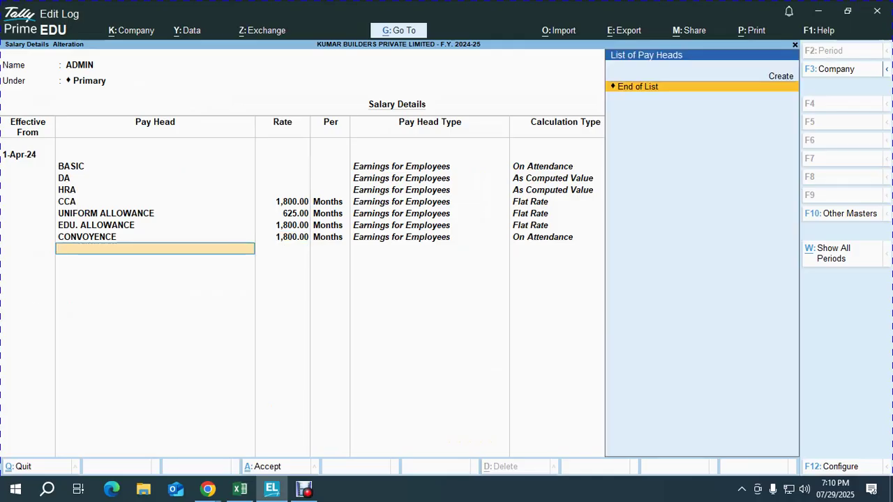
Clear the rates of CCA, UNIFORM ALLOWANCE, EDU. ALLOWANCE and CONVOYENCE, and save the ADMIN salary details
key("BackSpace")
key("BackSpace")
key("BackSpace")
key("BackSpace")
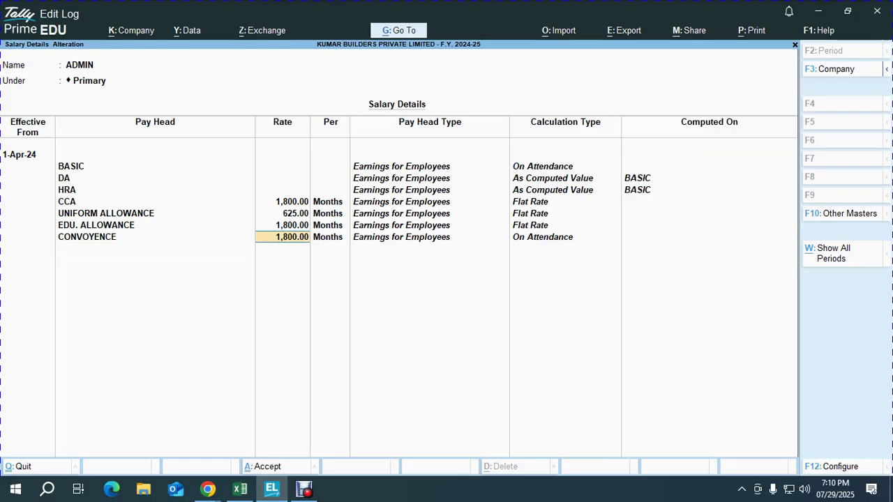
key("Return")
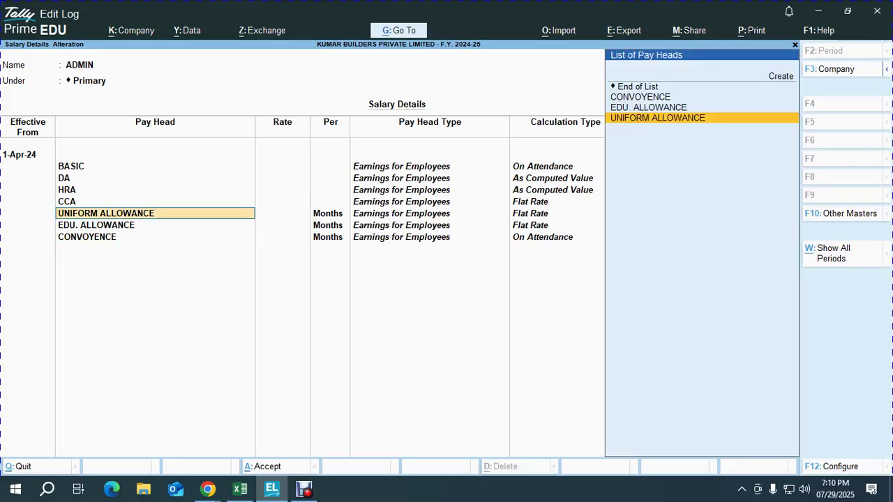
key("Return")
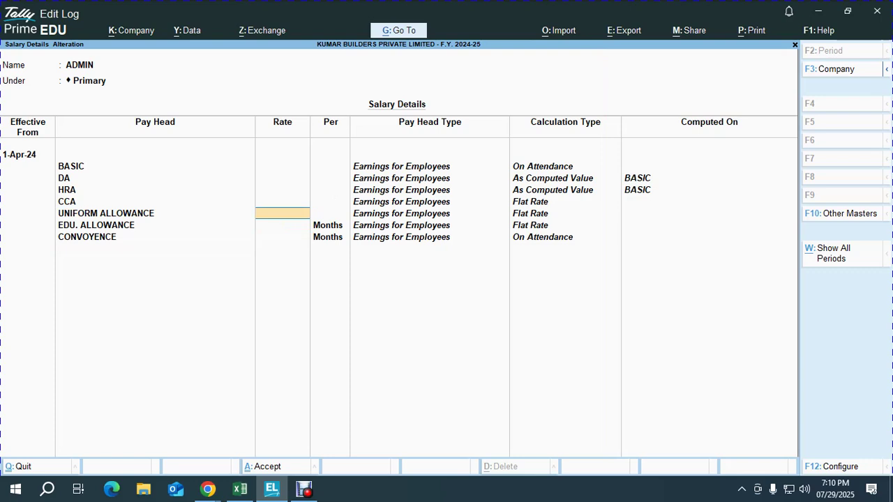
key("Return")
key("Return")
key("Return")
key("Return")
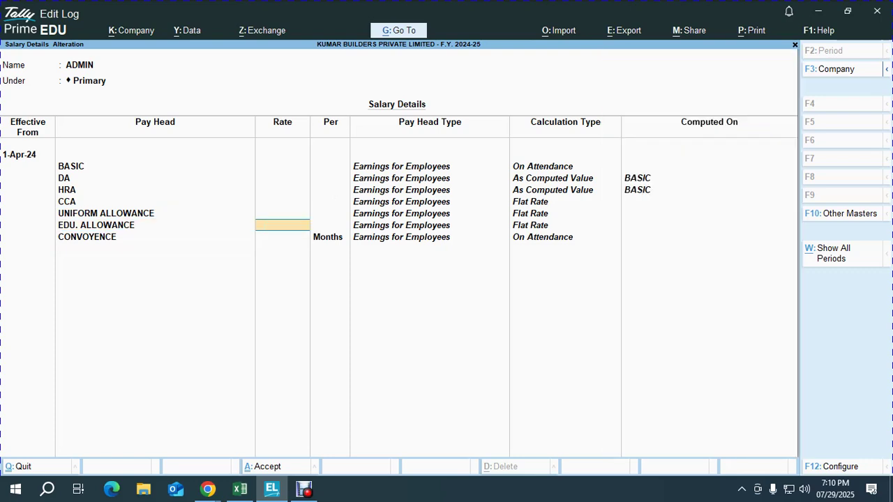
key("Return")
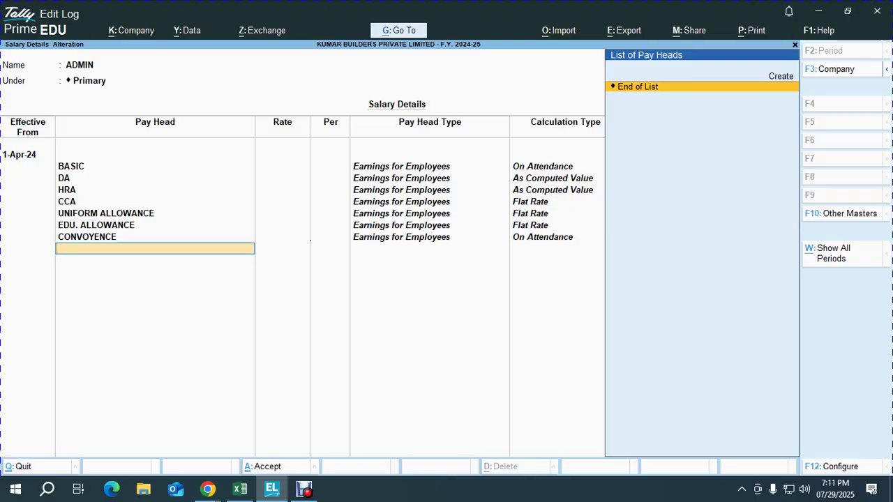
key("Return")
key("Return")
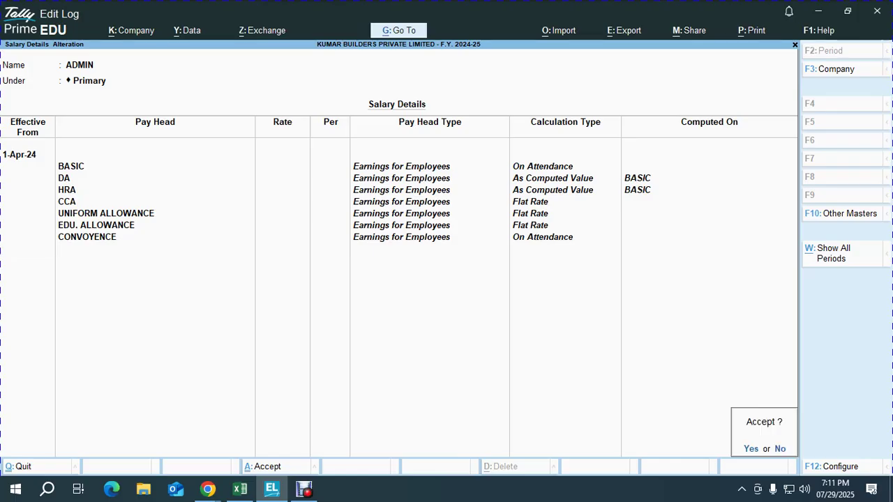
key("Return")
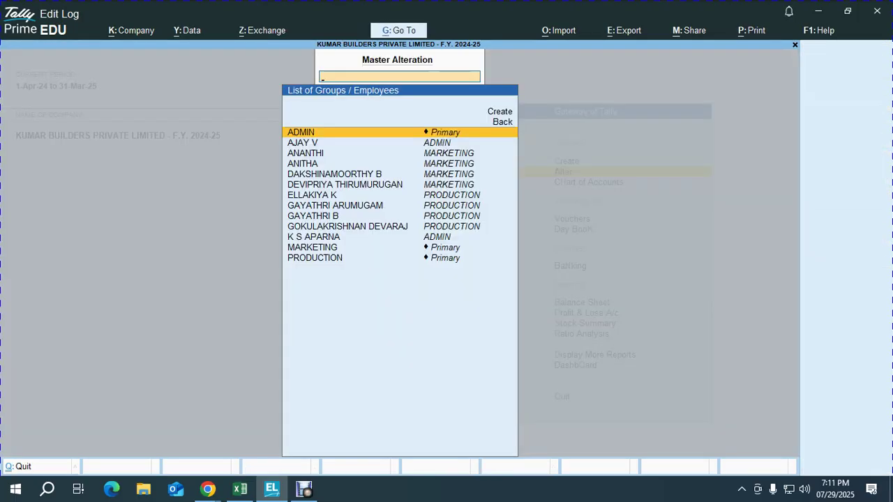
Define the MARKETING group's salary details effective 1-Apr-24 using Copy from Employee Group, and save them
type("Mar")
key("Return")
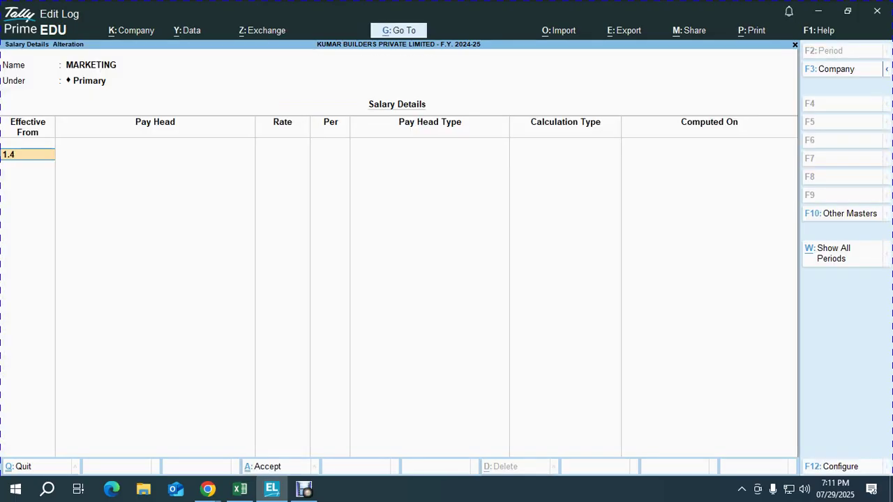
type("1.4")
key("Return")
key("Return")
key("Return")
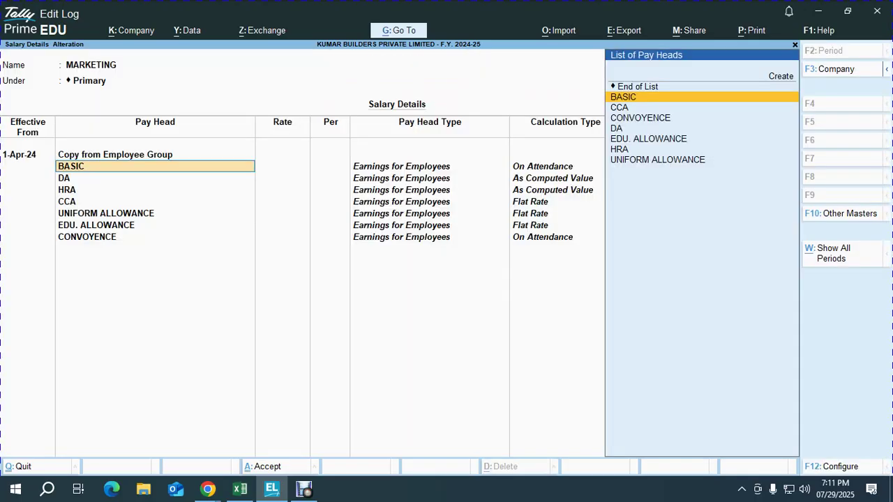
key("ctrl+a")
Define the PRODUCTION group's salary details effective 1-Apr-24 using Copy from Employee Group
key("Down")
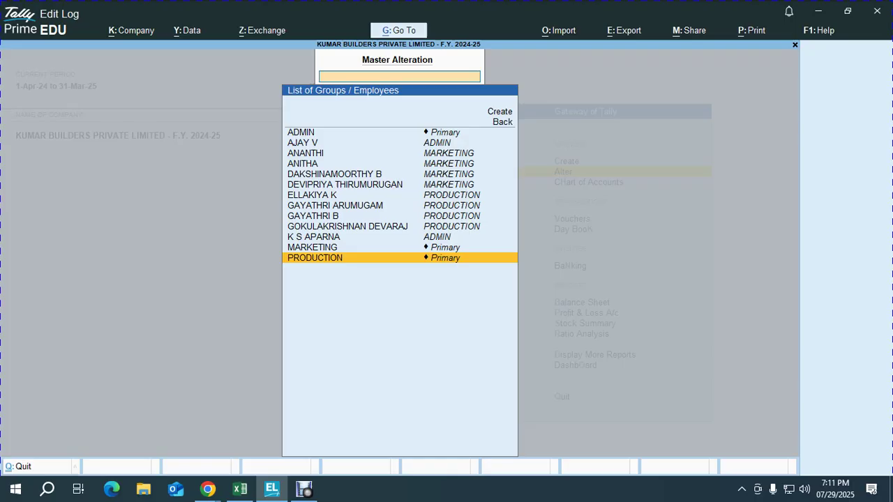
key("Return")
key("BackSpace")
key("BackSpace")
key("BackSpace")
key("BackSpace")
key("Return")
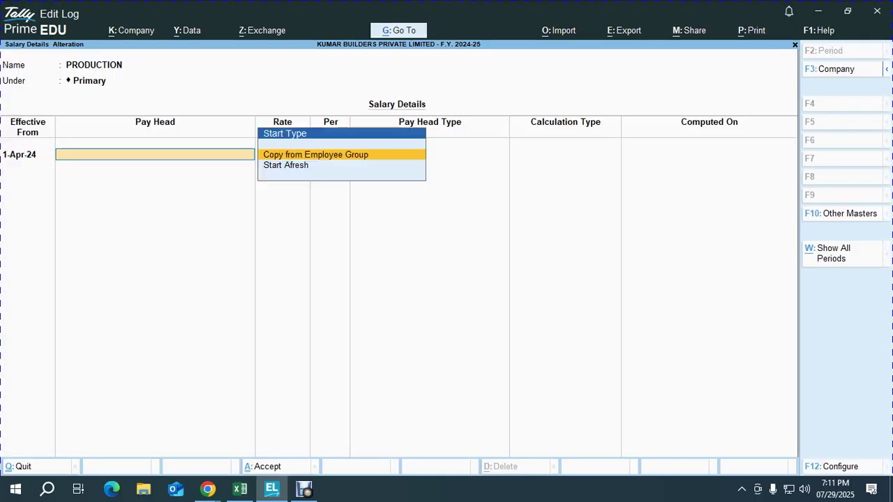
key("Return")
key("Return")
key("Return")
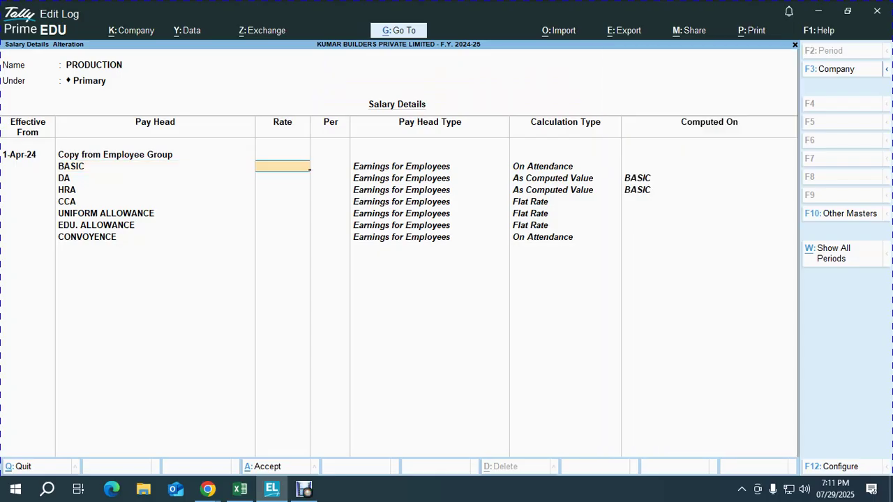
key("ctrl")
key("ctrl+q")
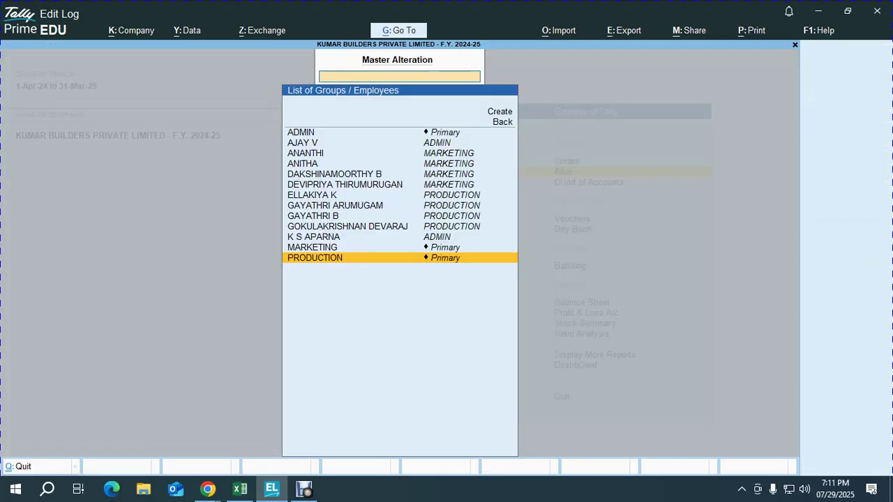
Open the salary details of the first employee under ADMIN and start them from 1-Apr-24 with Copy From Parent Value
key("Up")
key("Up")
key("Up")
key("Up")
key("Up")
key("Up")
key("Up")
key("Up")
key("Up")
key("Up")
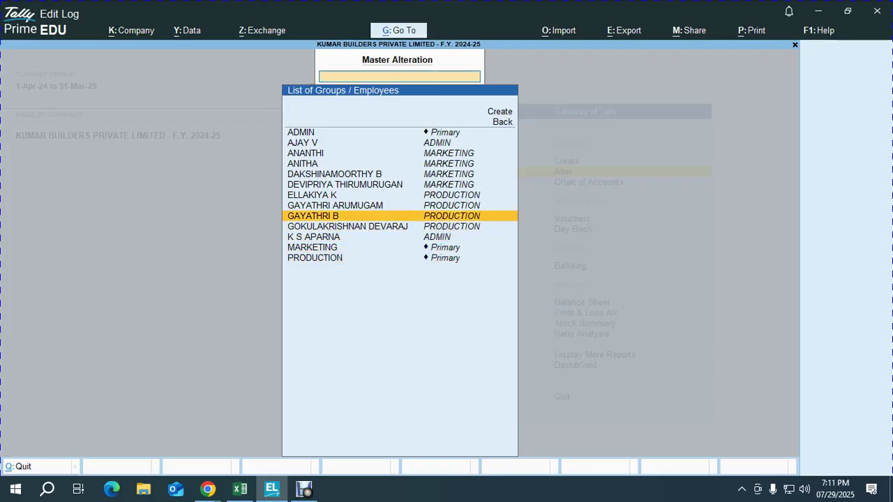
key("Up")
key("Return")
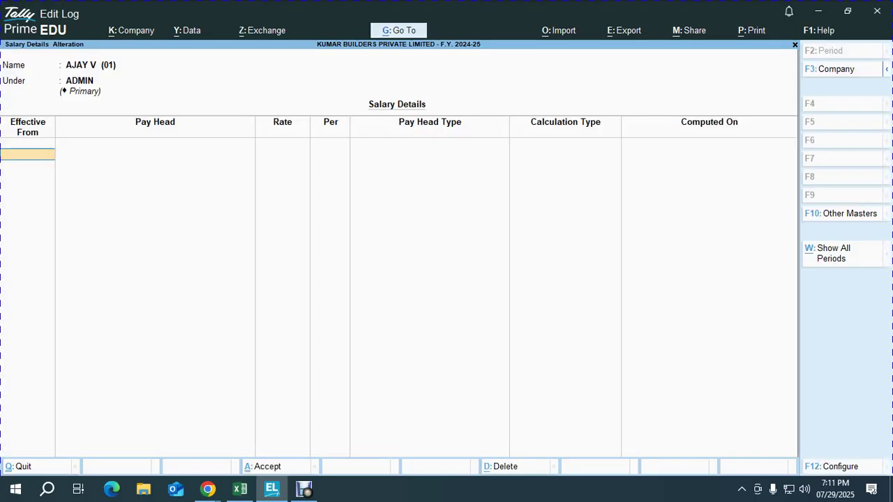
type("1.4")
key("Return")
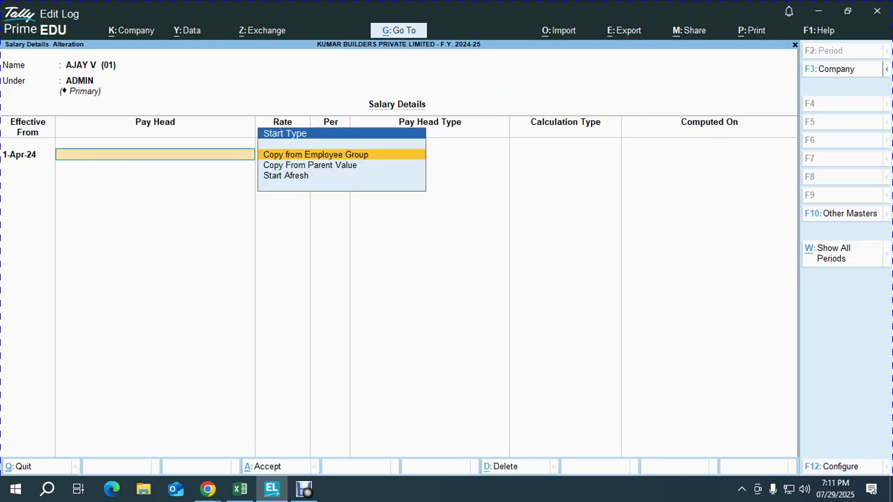
key("Down")
key("Return")
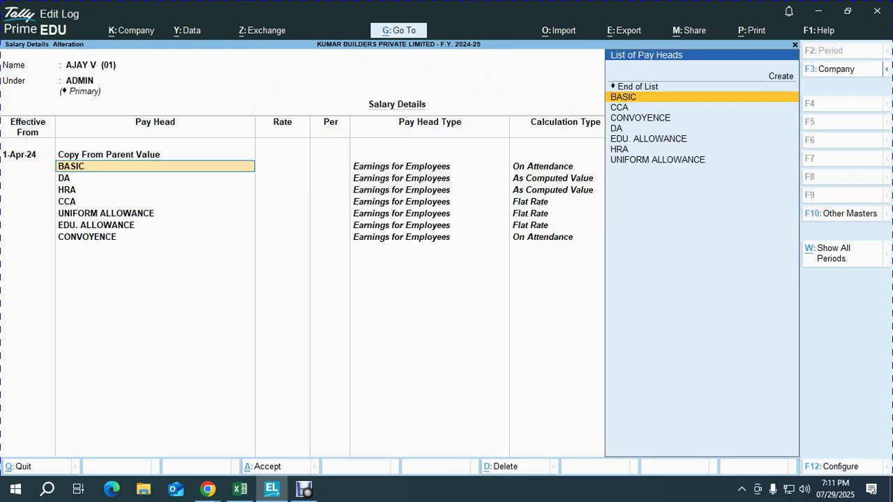
Look up the first employee's fixed basic in the Excel payroll sum and enter 2,288 as the BASIC rate in TallyPrime
key("Return")
key("alt+Tab")
key("Up")
key("Up")
key("Up")
key("Up")
key("Up")
key("Up")
key("Up")
key("Up")
key("Up")
key("Up")
key("Up")
key("Up")
key("Up")
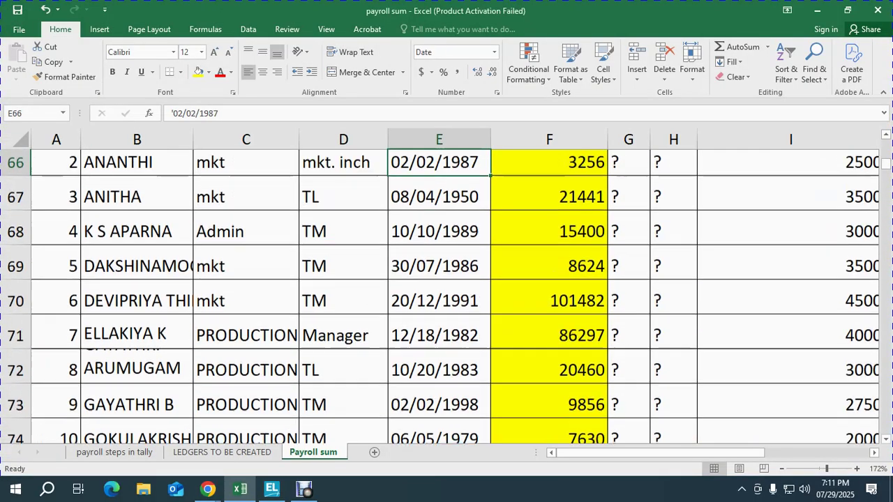
key("Right")
key("Down")
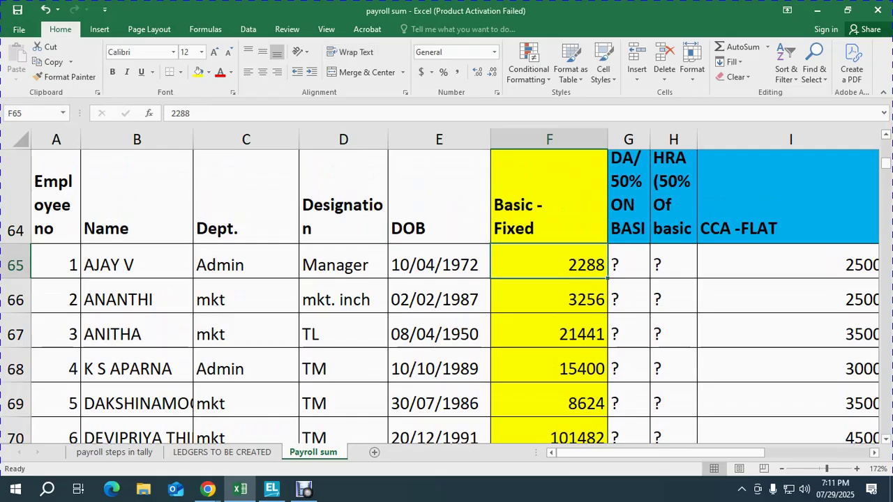
key("alt+Tab")
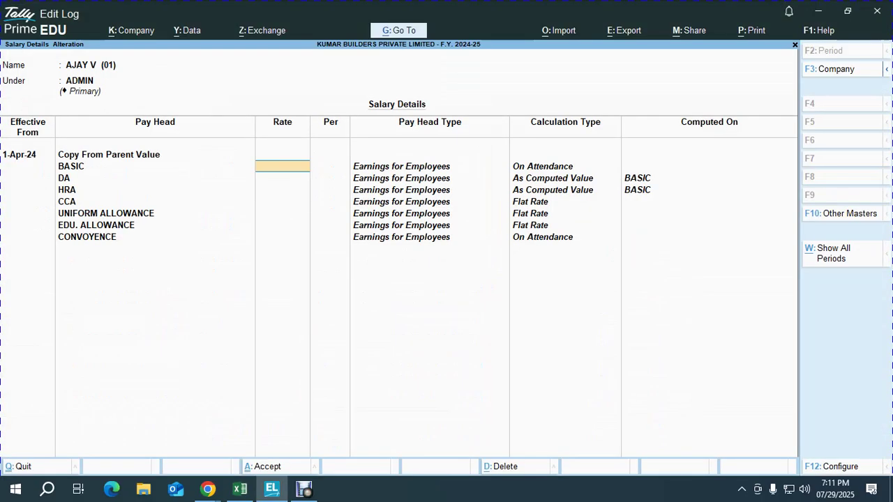
key("alt+Tab")
key("ctrl+c")
key("alt+Tab")
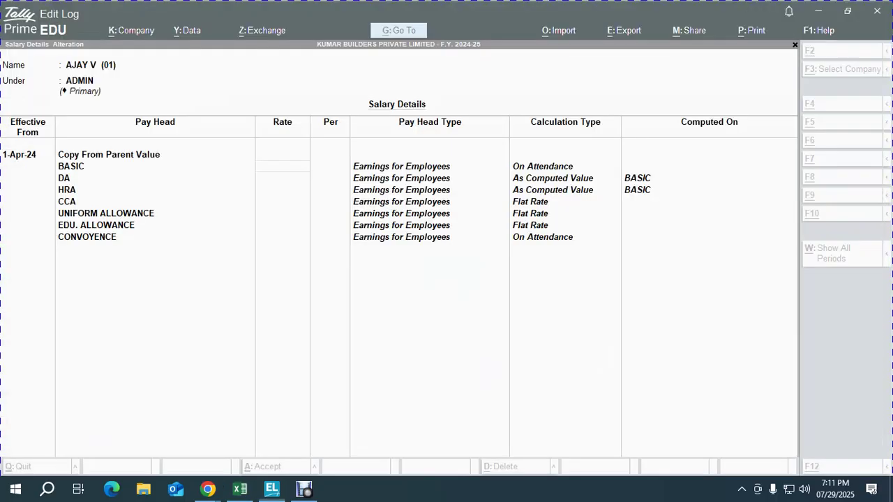
type("2,288")
key("Return")
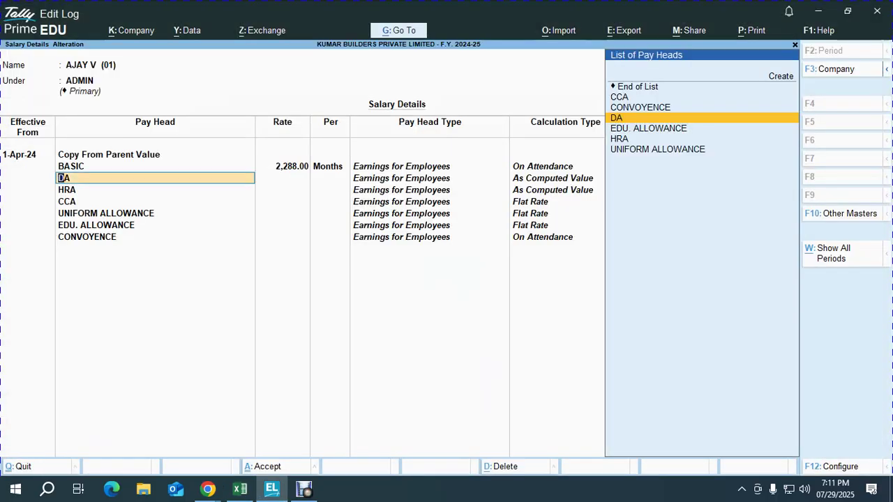
Look up the first employee's flat CCA in the Excel payroll sum and narrow the CCA column
key("Return")
key("Return")
key("Return")
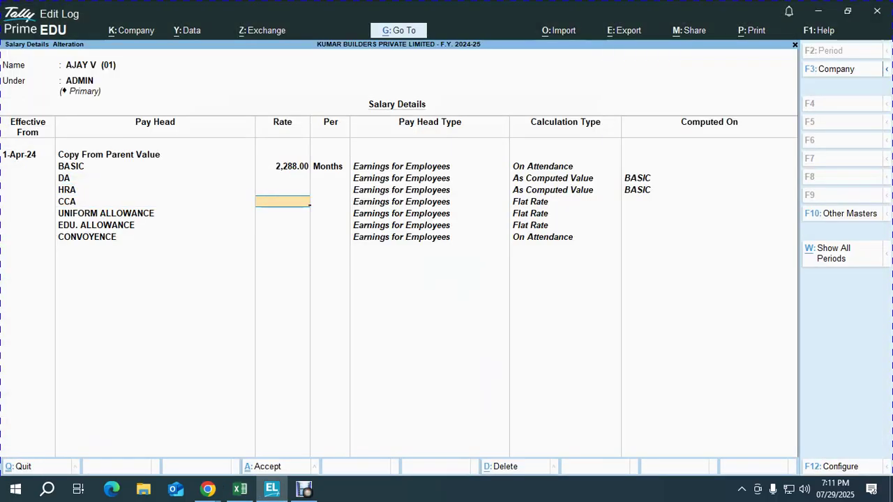
key("alt+Tab")
key("Right")
key("Right")
key("Right")
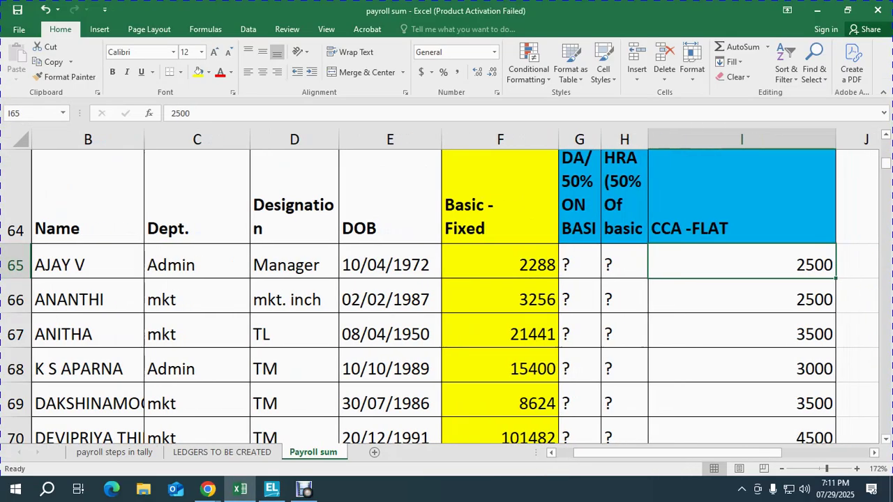
left_click_drag(835, 140, 742, 139)
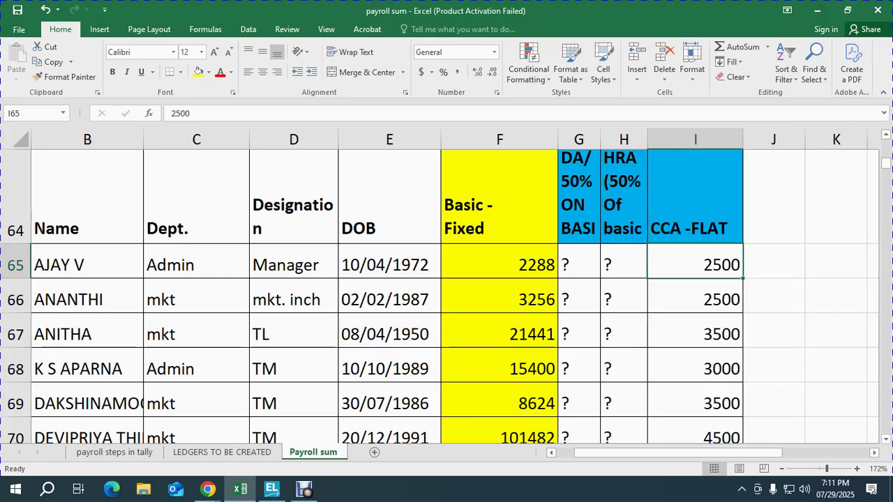
Switch back to TallyPrime and enter 2,500 as the first employee's CCA rate
key("alt+Tab")
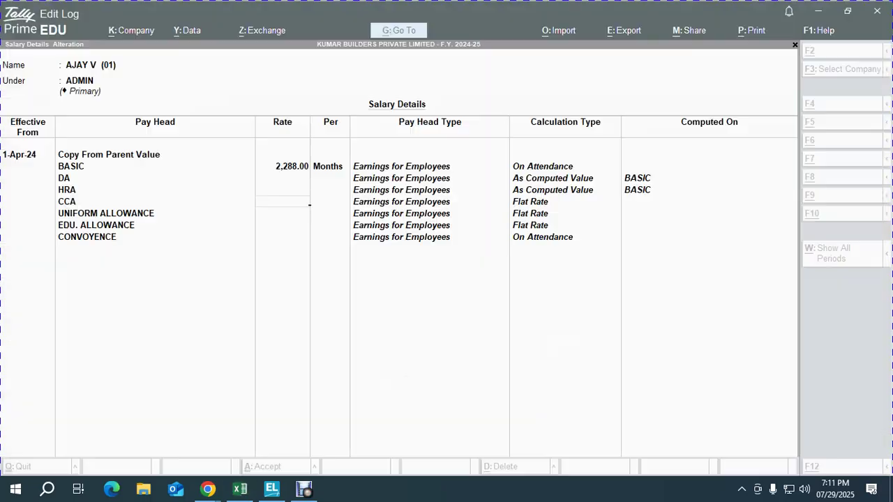
type("2500")
key("Return")
key("Return")
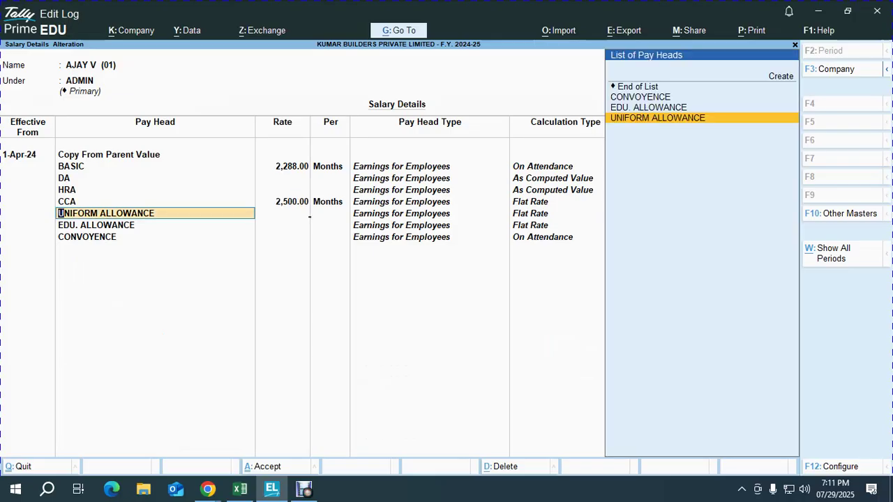
Look up the first employee's uniform allowance, education allowance and conveyance in the Excel payroll sum
key("Return")
key("alt+Tab")
key("Down")
key("Down")
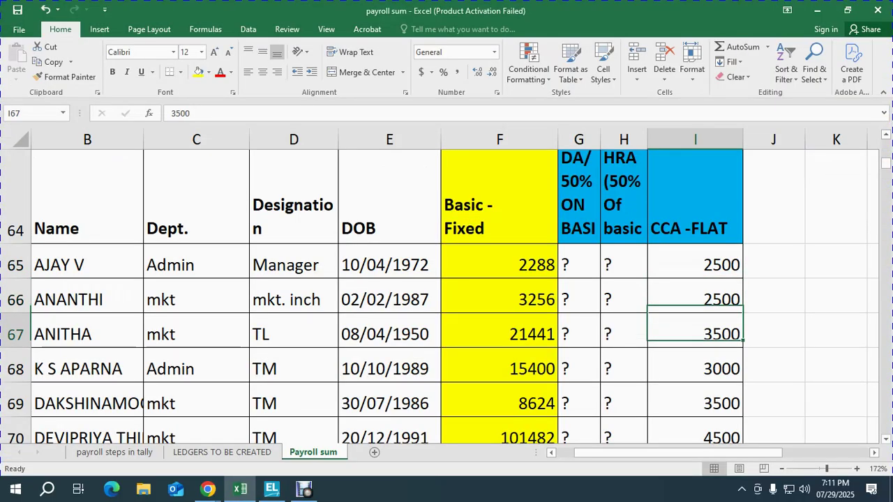
key("Down")
key("Down")
key("Down")
key("Down")
key("Down")
key("Down")
key("Down")
key("Down")
key("Down")
key("Down")
key("Down")
key("Down")
key("Down")
key("Down")
key("Down")
key("Left")
key("Left")
key("Left")
key("Down")
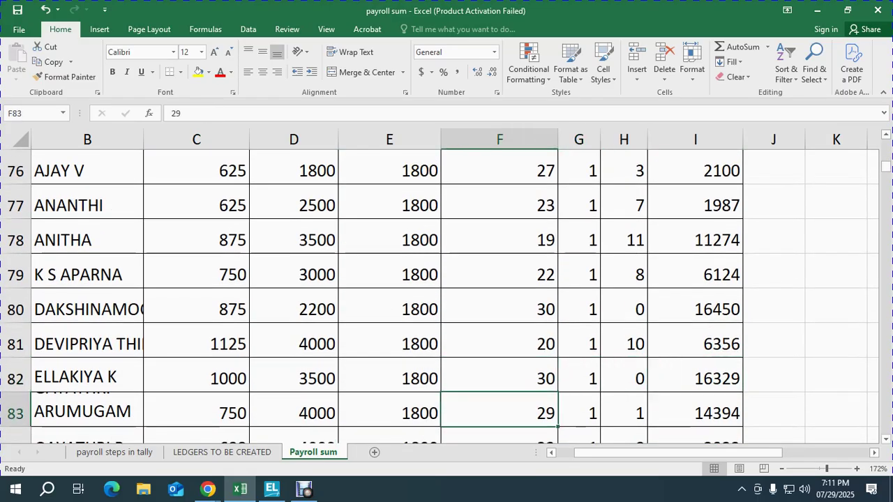
key("Down")
key("Down")
key("Down")
key("Down")
key("Down")
key("Down")
key("Down")
key("Down")
key("Down")
key("Down")
key("Up")
key("Left")
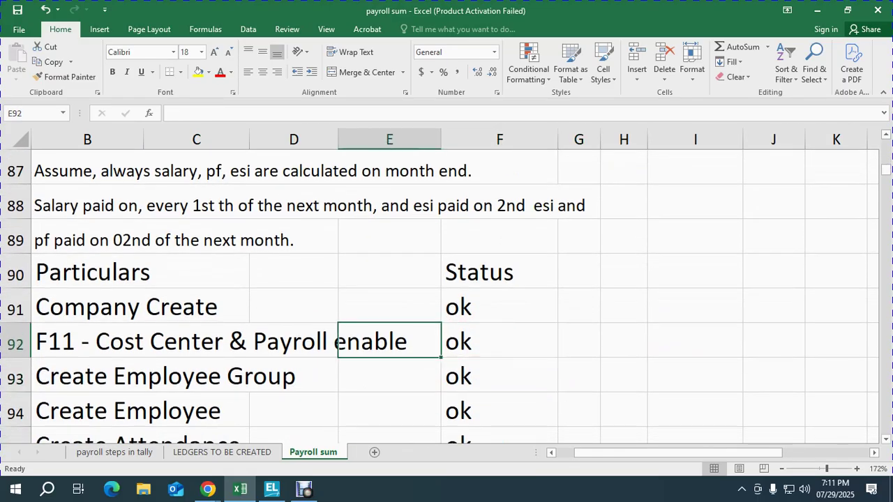
key("Left")
key("Left")
key("Left")
key("Left")
key("Up")
key("Up")
key("Up")
key("Up")
key("Up")
key("Up")
key("Up")
key("Up")
key("Up")
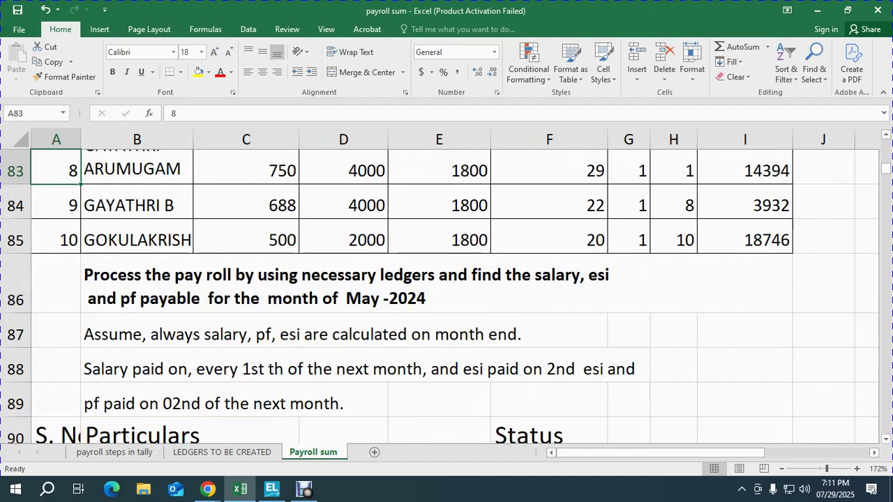
key("Up")
key("Up")
key("Up")
key("Up")
key("Up")
key("Up")
key("Up")
key("Up")
key("Up")
key("Up")
key("Right")
key("Right")
key("Down")
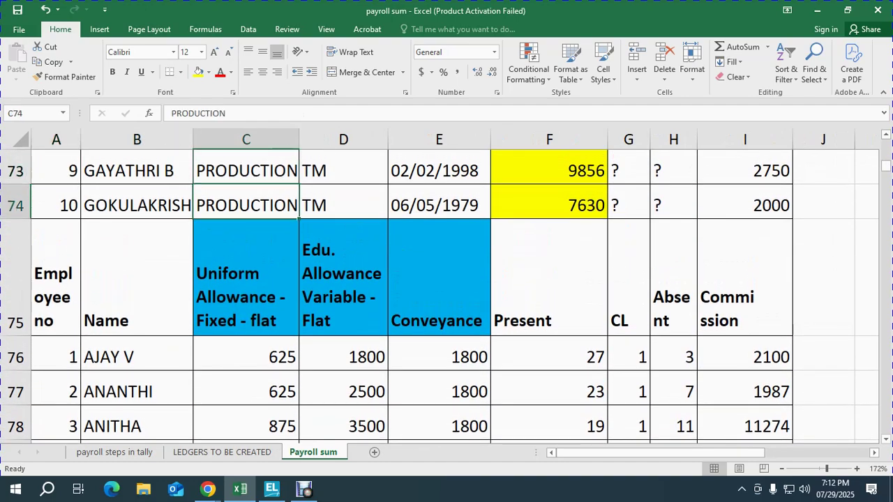
key("Down")
key("Down")
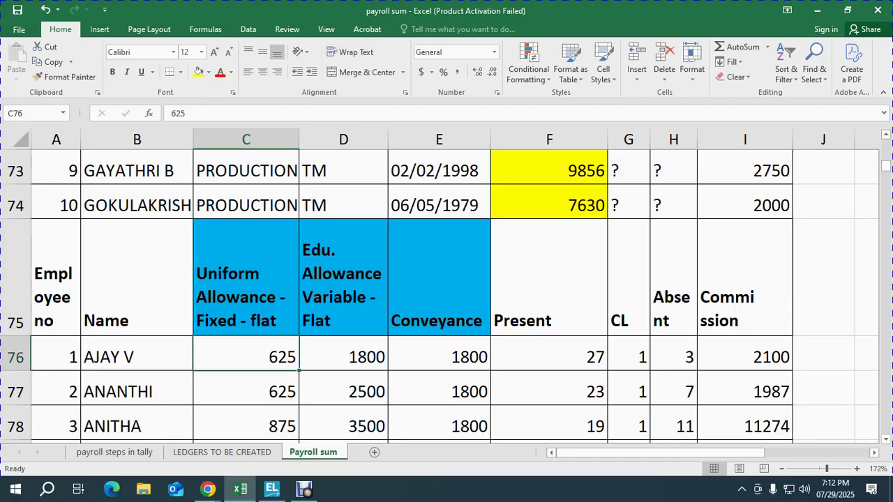
Enter the first employee's UNIFORM ALLOWANCE as 325, EDU. ALLOWANCE and CONVOYENCE as 1,800 each in TallyPrime, and save the salary details
key("alt+Tab")
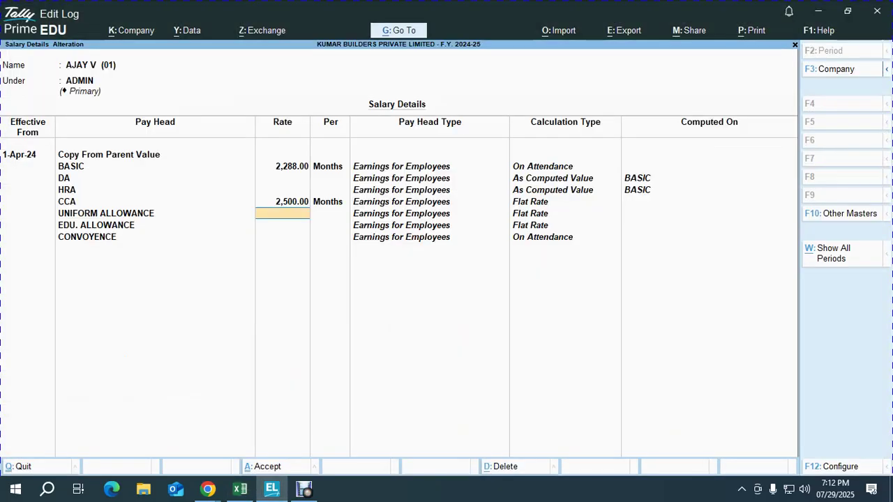
type("325")
key("Return")
type("1800")
key("Return")
type("1,800")
key("Return")
key("Return")
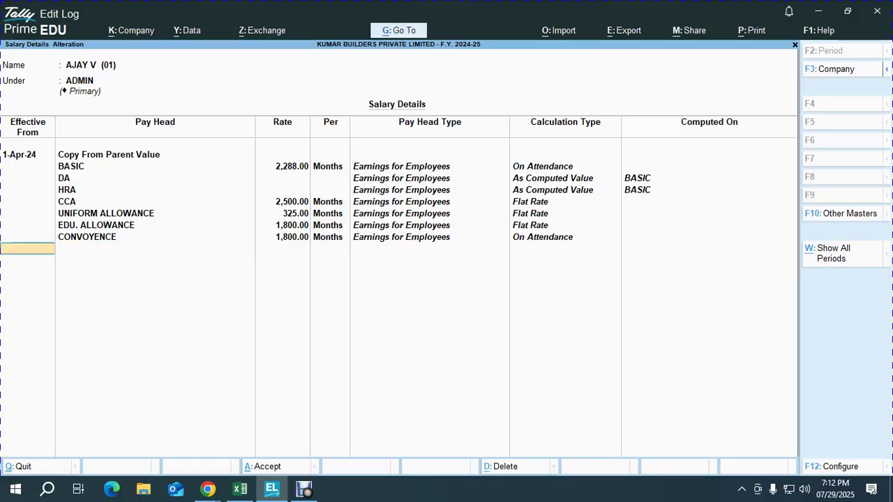
key("Return")
key("Return")
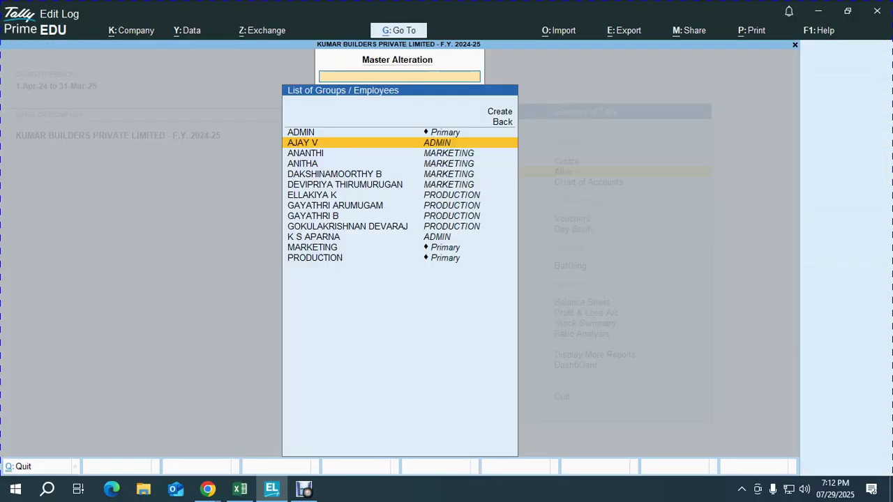
Open the second employee's salary details under MARKETING and start them from 1-Apr-24 with Copy from Employee Group
key("alt+Tab")
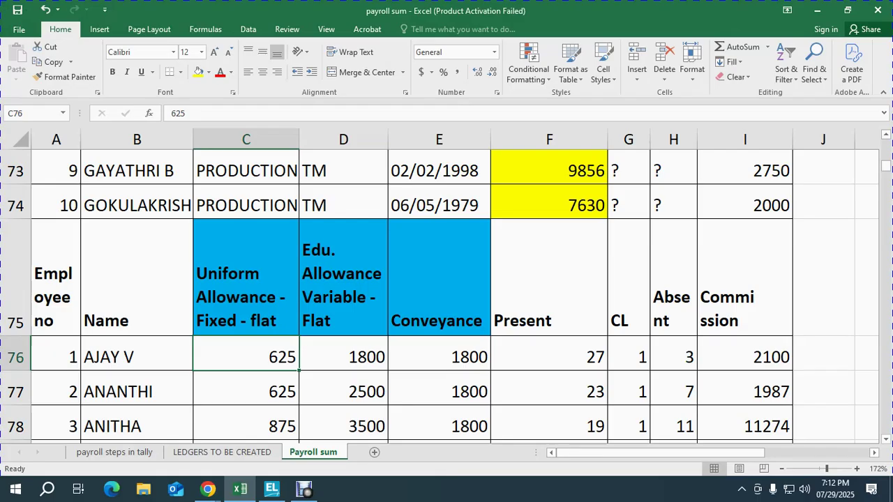
key("Down")
key("shift+space")
key("alt+Tab")
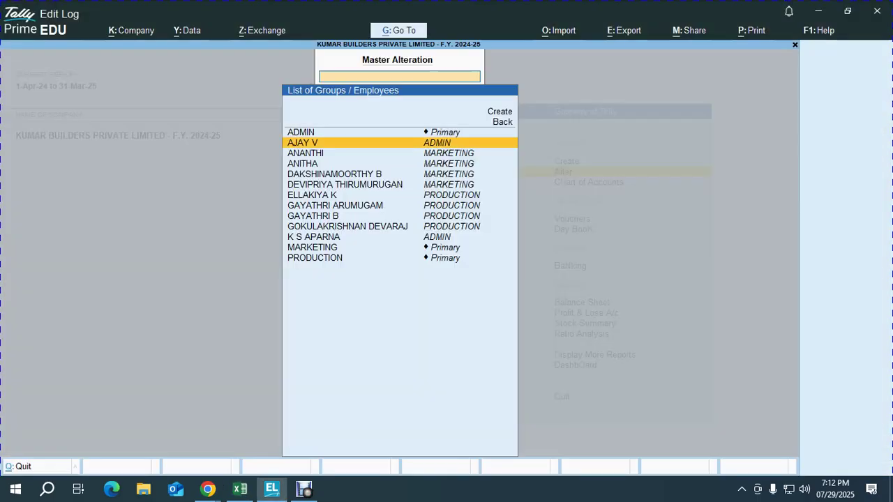
key("Return")
key("ctrl+a")
key("Down")
key("Return")
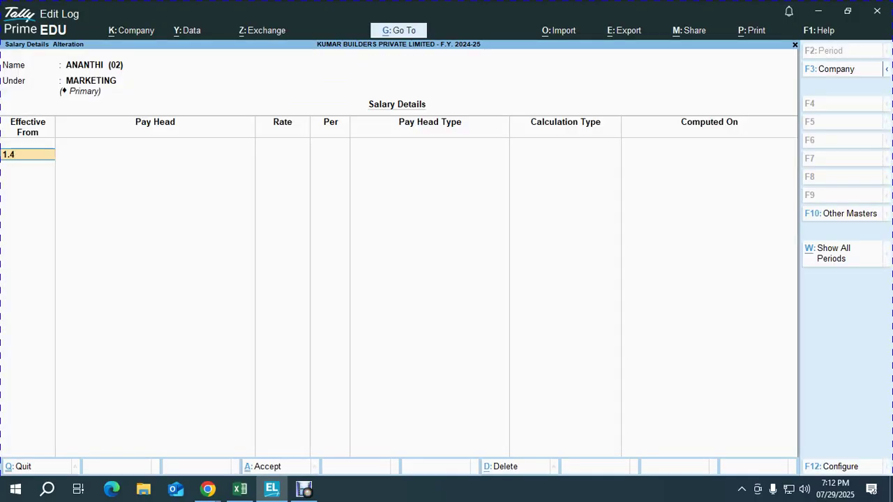
type("1.4")
key("Return")
key("Return")
key("Return")
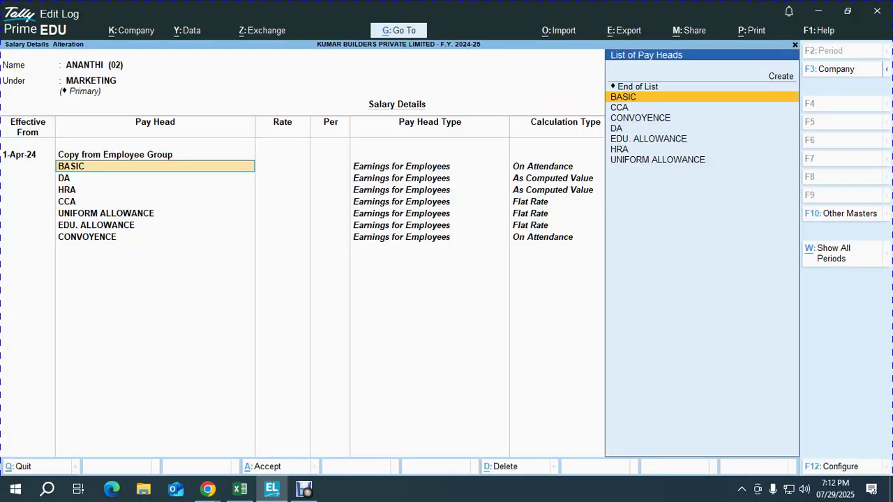
Look up the second employee's fixed basic in the Excel payroll sum and enter 3,256 as the BASIC rate in TallyPrime
key("Return")
key("alt+Tab")
key("Up")
key("Up")
key("Up")
key("Up")
key("Up")
key("Up")
key("Up")
key("Up")
key("Up")
key("Up")
key("Up")
key("Up")
key("Right")
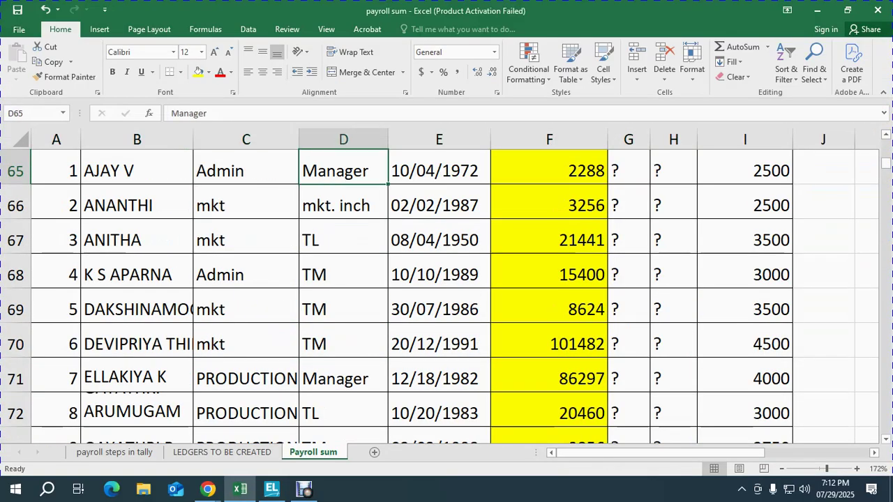
key("Down")
key("Right")
key("Right")
key("Right")
key("Up")
key("Up")
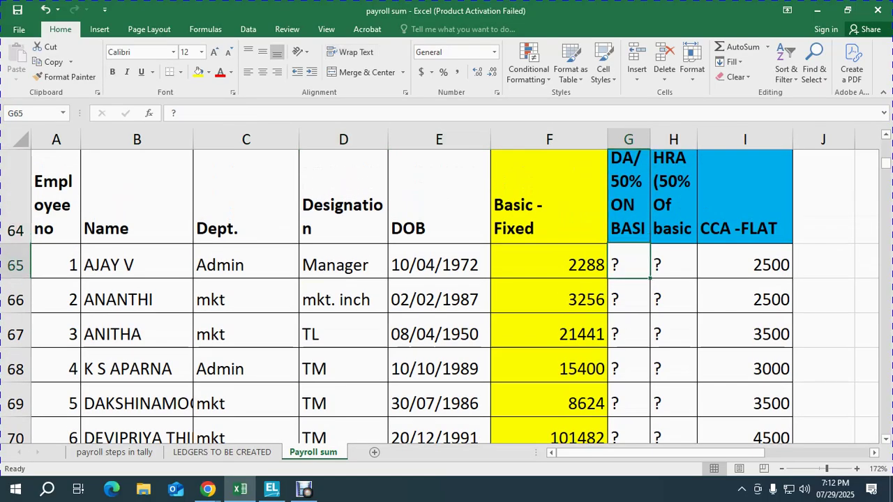
key("Down")
key("Down")
key("Left")
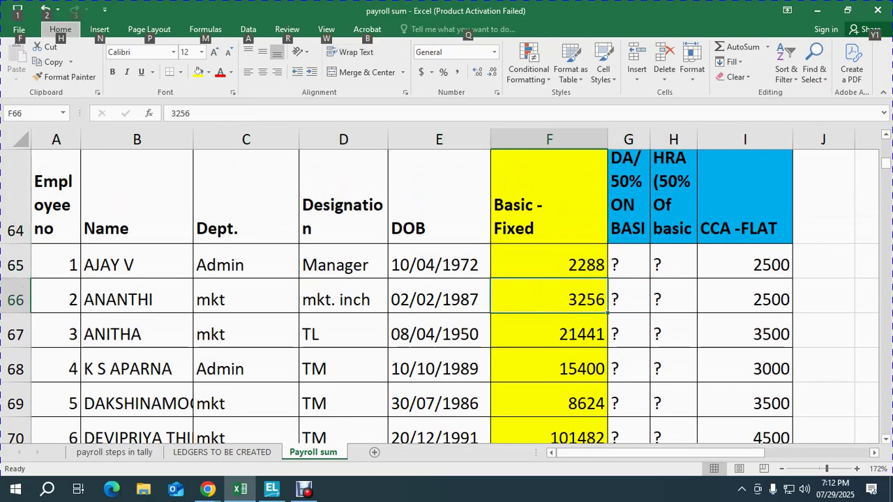
key("alt+Tab")
type("3256")
key("Return")
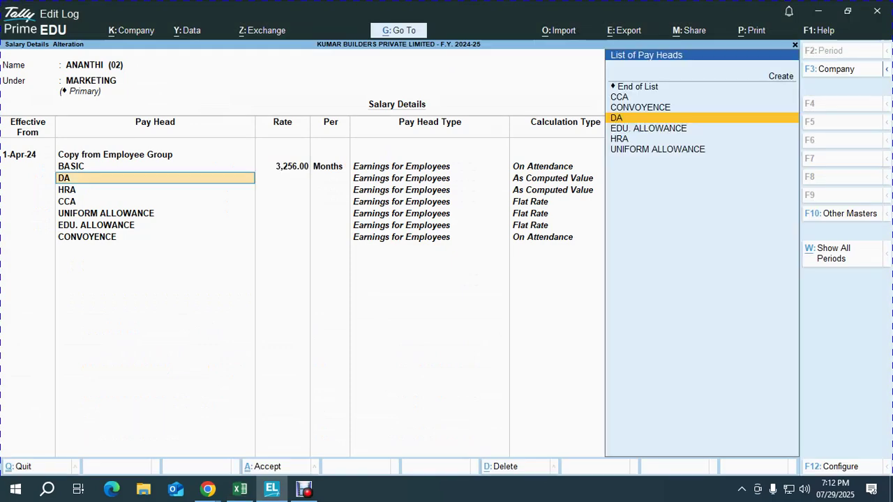
Look up the second employee's flat CCA in the Excel payroll sum and enter 2,500 as the CCA rate in TallyPrime
key("Return")
key("Return")
key("Return")
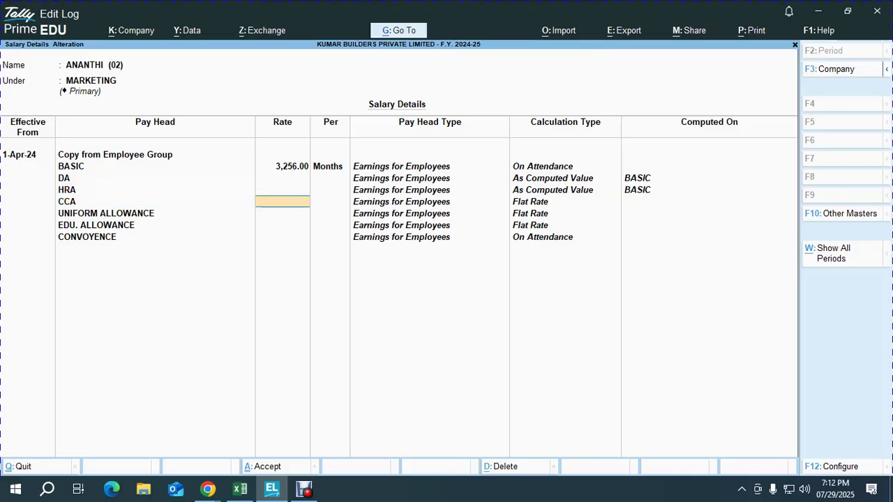
key("alt+Tab")
key("Down")
key("Right")
key("Right")
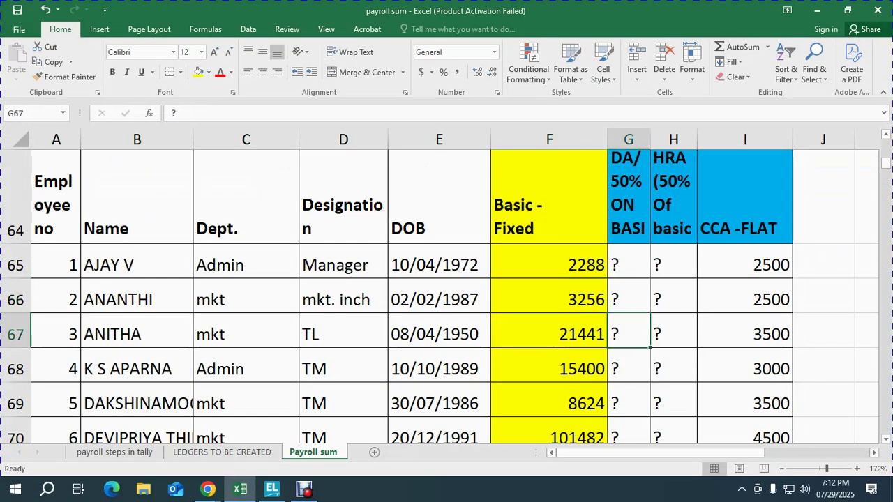
key("Up")
key("Right")
key("shift+space")
key("alt+Tab")
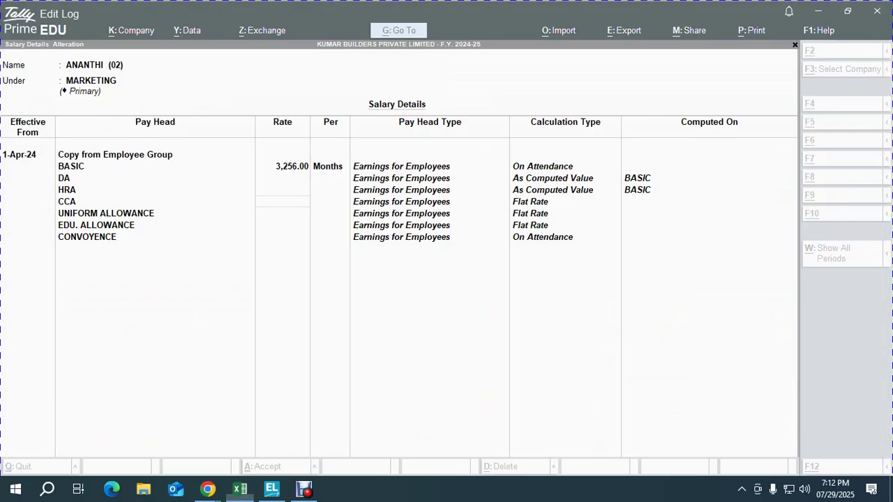
type("2500")
key("Return")
key("Return")
Look up the second employee's uniform allowance in the Excel payroll sum and enter 625 as the UNIFORM ALLOWANCE rate in TallyPrime
key("Return")
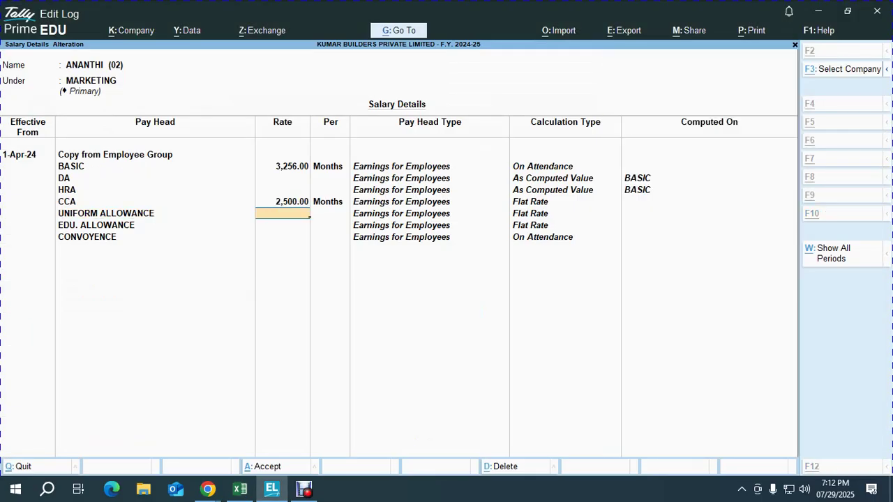
key("alt+Tab")
key("Right")
key("Down")
key("Right")
key("Down")
key("Down")
key("Down")
key("Down")
key("Down")
key("Down")
key("Down")
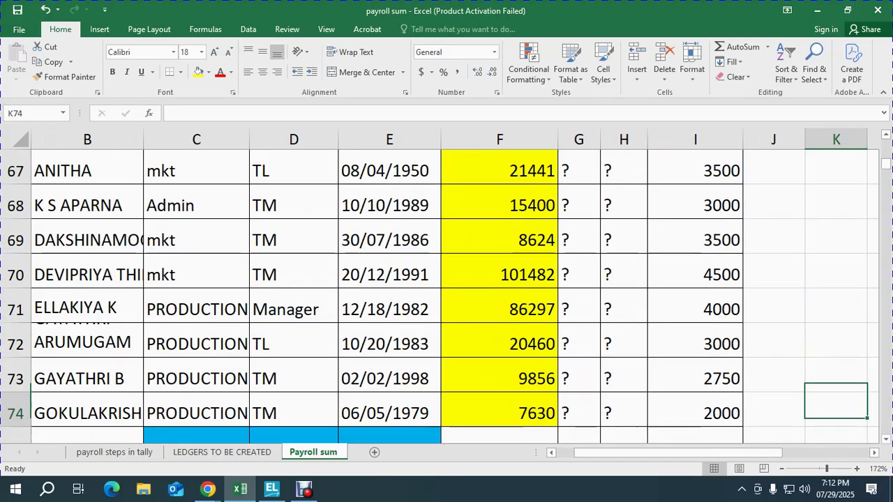
key("Left")
key("Down")
key("Down")
key("Down")
key("Down")
key("Down")
key("Down")
key("Down")
key("Left")
key("Left")
key("Down")
key("Left")
key("Home")
key("Up")
key("Up")
key("Up")
key("Up")
key("Up")
key("Right")
key("Right")
key("Right")
key("Left")
key("alt+Tab")
type("625")
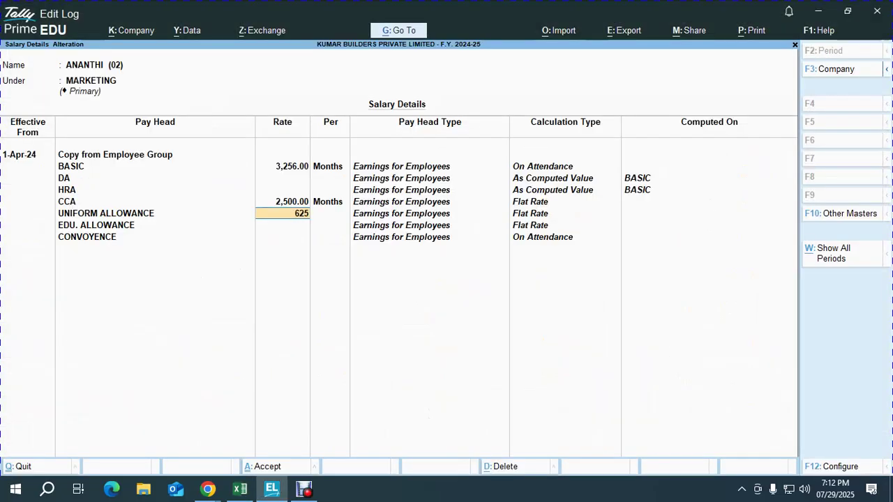
key("Return")
Check the second employee's row in Excel, enter EDU. ALLOWANCE 2,500 and CONVOYENCE 1,800 in TallyPrime, and save the salary details
key("alt+Tab")
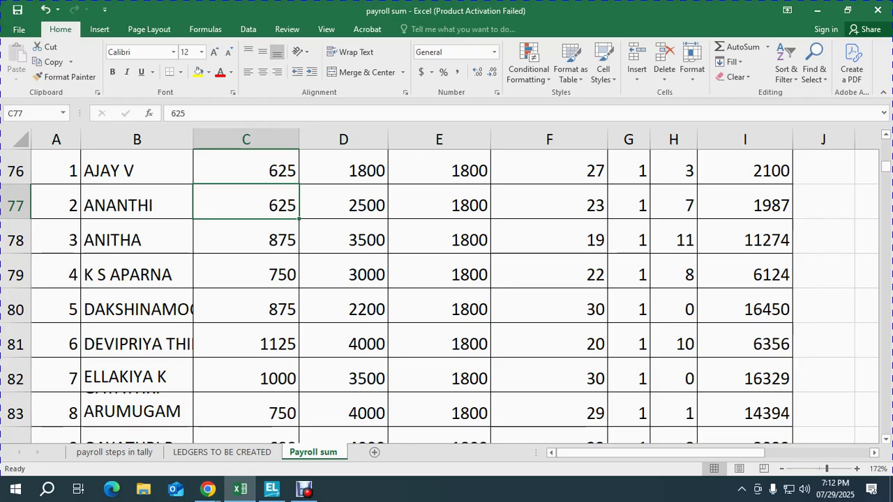
key("alt+Tab")
type("2,500")
key("Return")
type("18")
key("Return")
key("Return")
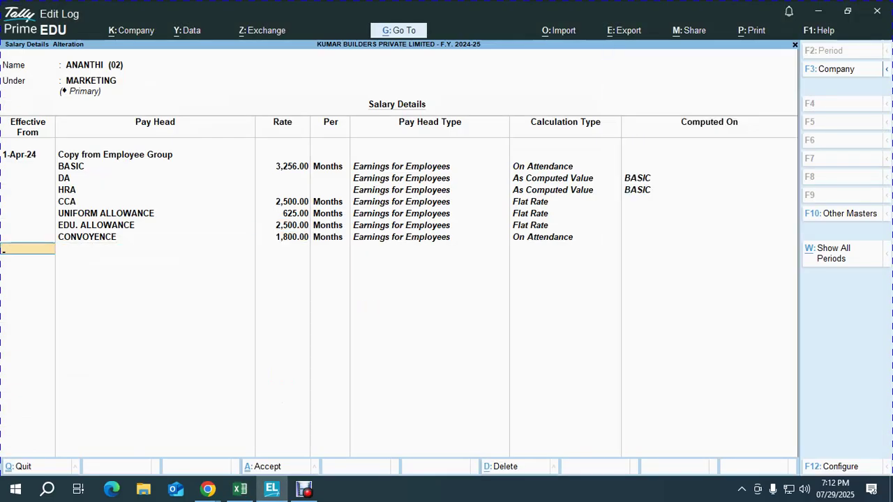
key("Return")
key("Return")
Open the third employee's salary details under MARKETING and start them from 1-Apr-24 with Copy from Employee Group
key("alt+Tab")
key("Up")
key("alt+Tab")
key("Down")
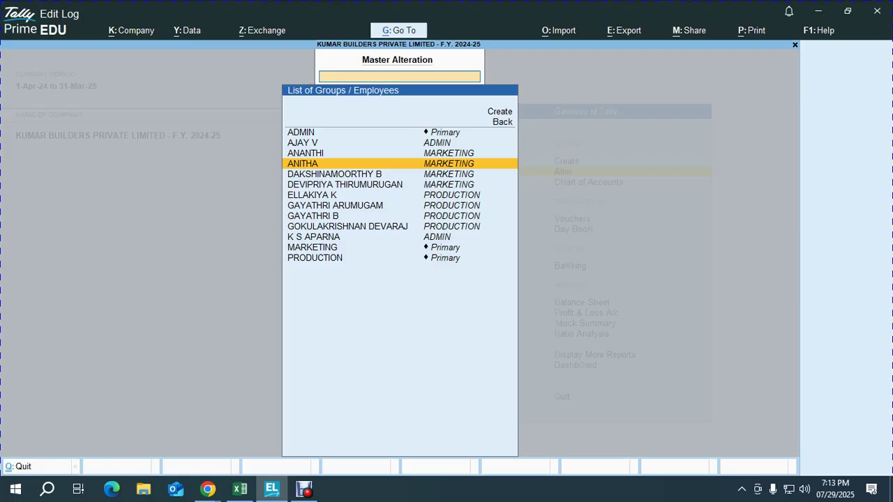
key("Return")
key("Return")
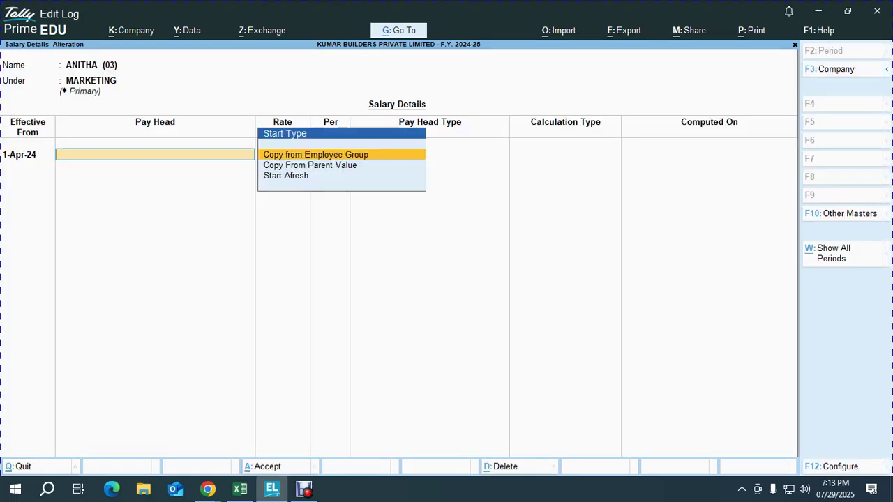
key("Return")
key("Return")
key("Return")
Look up the third employee's fixed basic in the Excel payroll sum and enter 21,441 as the BASIC rate in TallyPrime
key("alt+Tab")
key("Right")
scroll(447, 297, "up", 4)
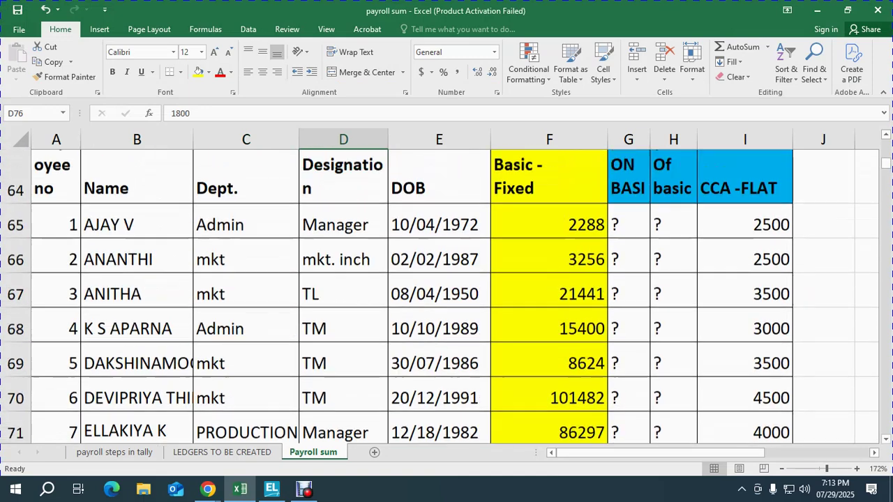
left_click(549, 334)
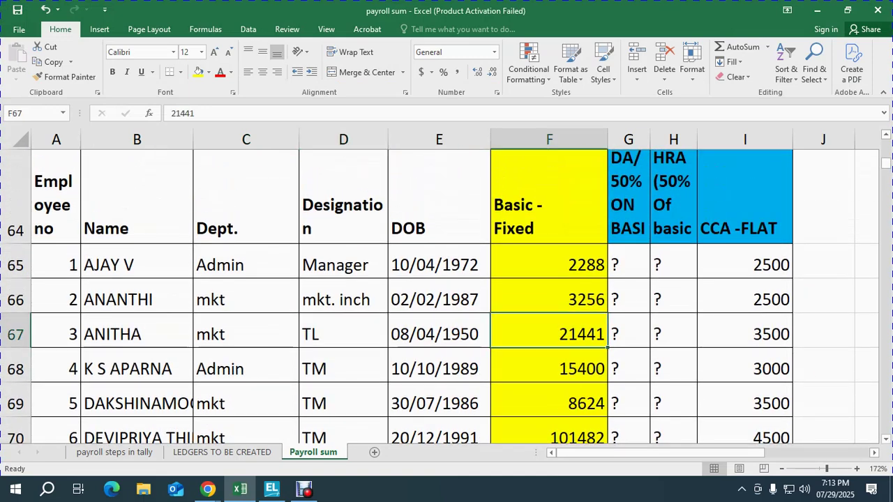
key("alt+Tab")
type("21441")
key("Return")
key("Return")
key("Return")
key("Return")
key("Return")
key("Return")
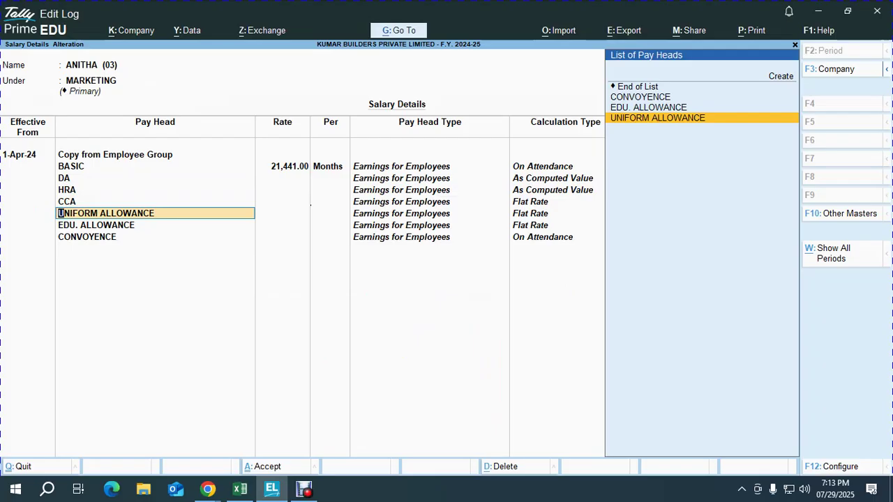
Look up the third employee's flat CCA in the Excel payroll sum and enter 3,500 as the CCA rate in TallyPrime
key("BackSpace")
key("alt+Tab")
key("shift+space")
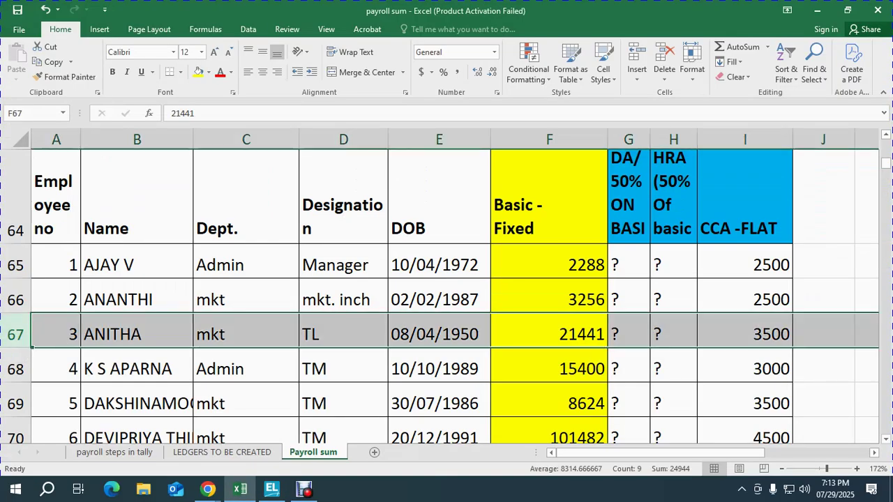
key("alt+Tab")
type("35")
key("Return")
key("Return")
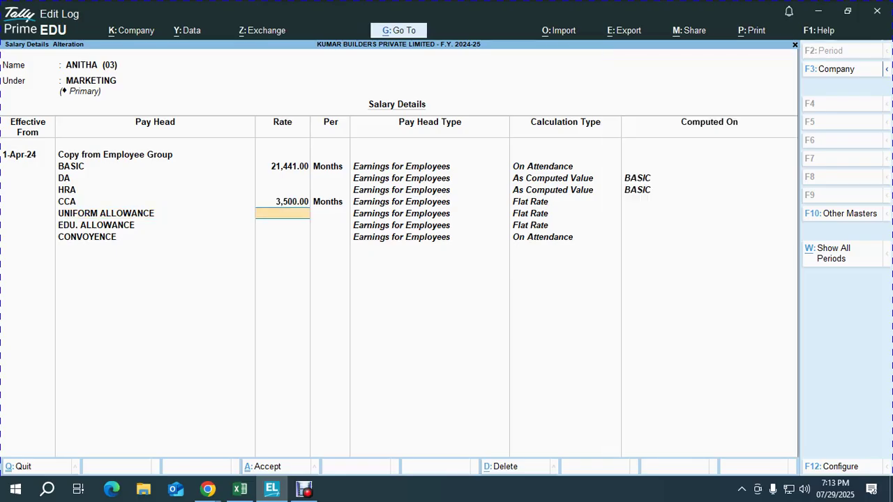
Look up the third employee's uniform allowance in the Excel payroll sum and enter 875 as the UNIFORM ALLOWANCE rate in TallyPrime
key("alt+Tab")
key("Down")
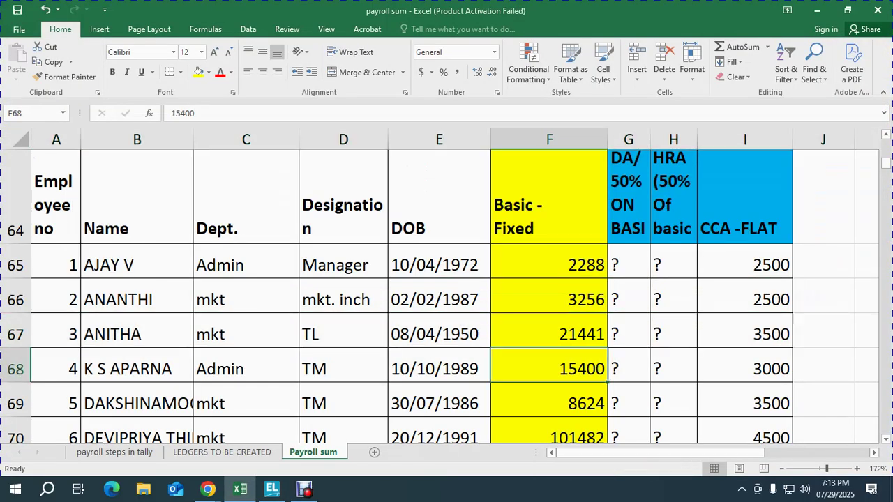
scroll(446, 293, "down", 1)
scroll(446, 293, "down", 3)
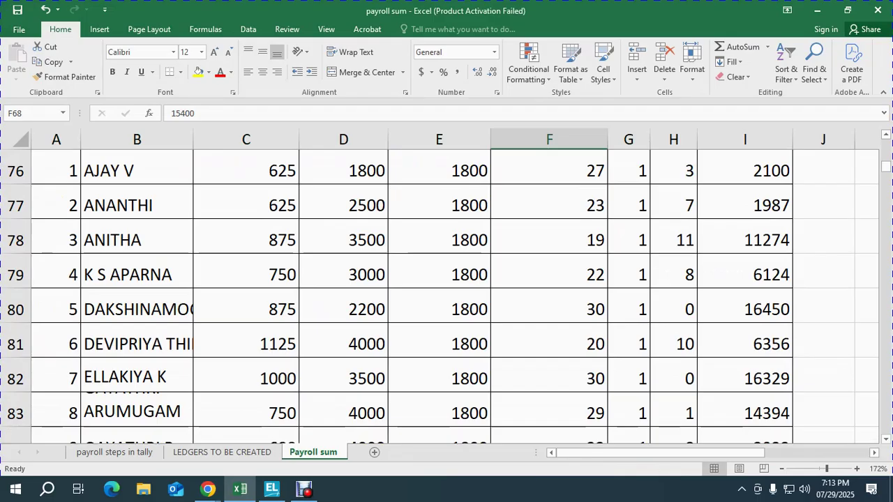
left_click(246, 240)
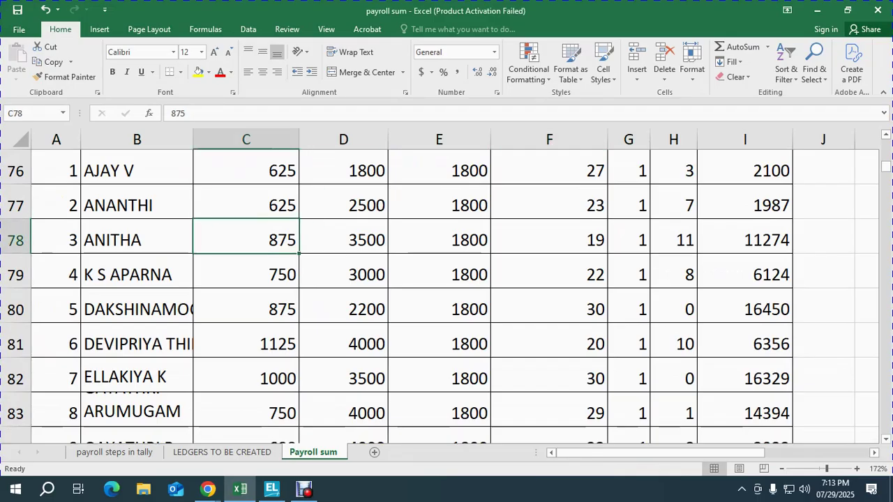
key("alt+Tab")
key("alt+Tab")
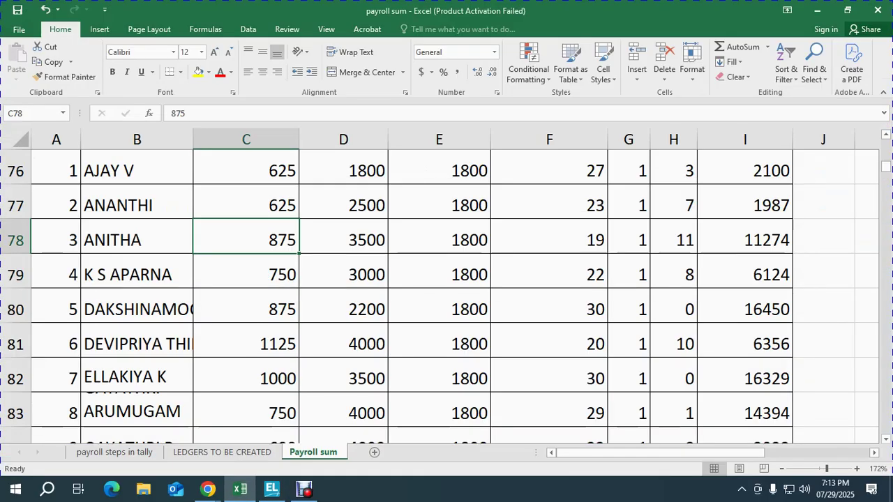
key("alt+Tab")
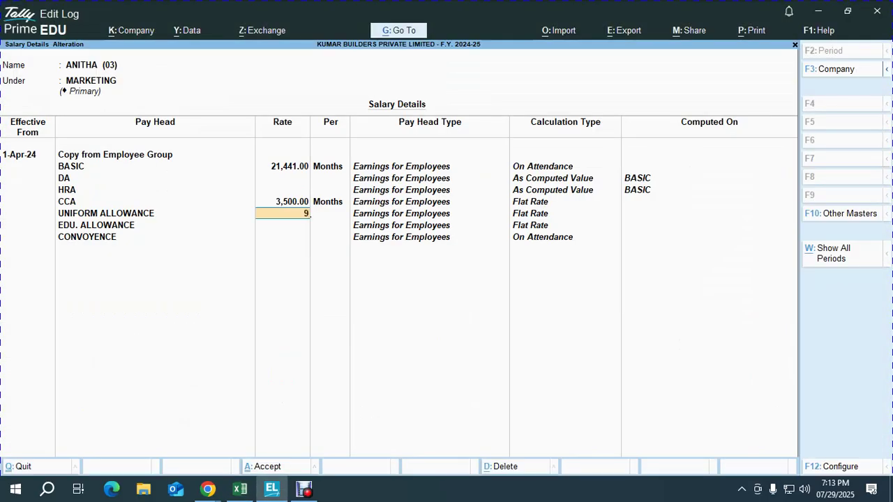
type("875")
key("Return")
key("Return")
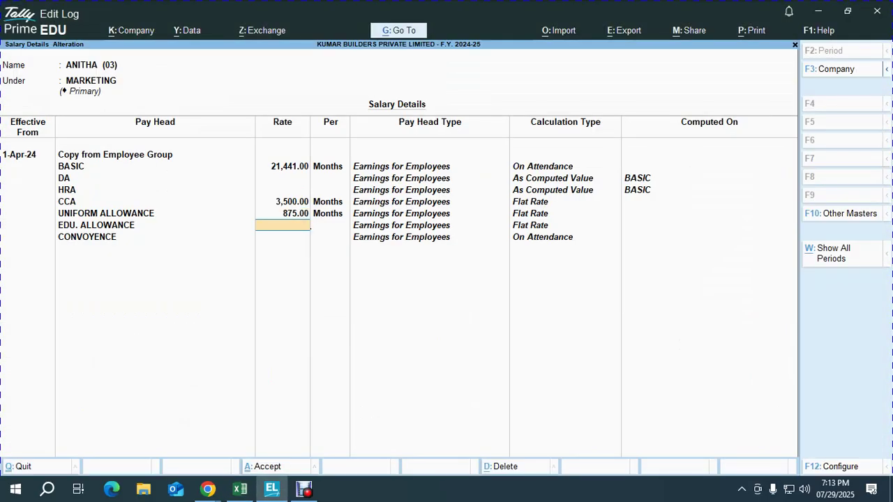
Check the third employee's row in Excel, enter EDU. ALLOWANCE 3,500 and CONVOYENCE 1,800 in TallyPrime, and save the salary details
key("alt+Tab")
key("shift+space")
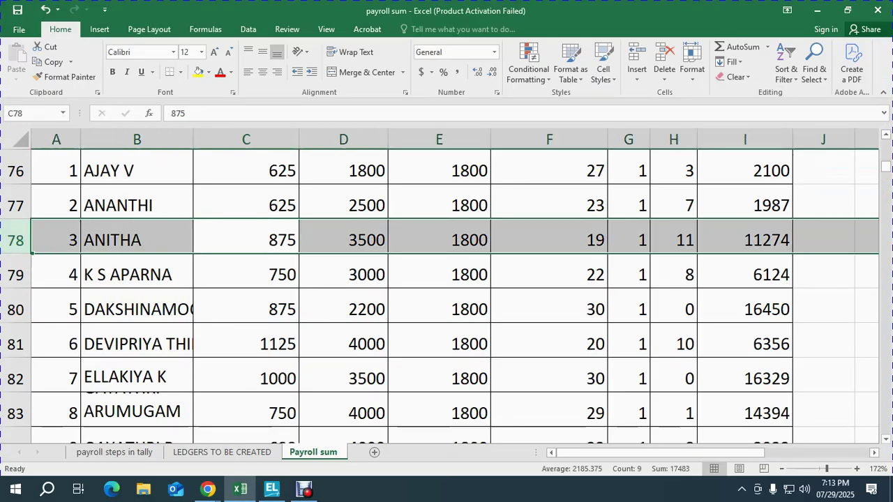
key("alt+Tab")
type("3500")
key("Return")
key("Return")
type("1800")
key("Return")
key("Return")
key("ctrl+a")
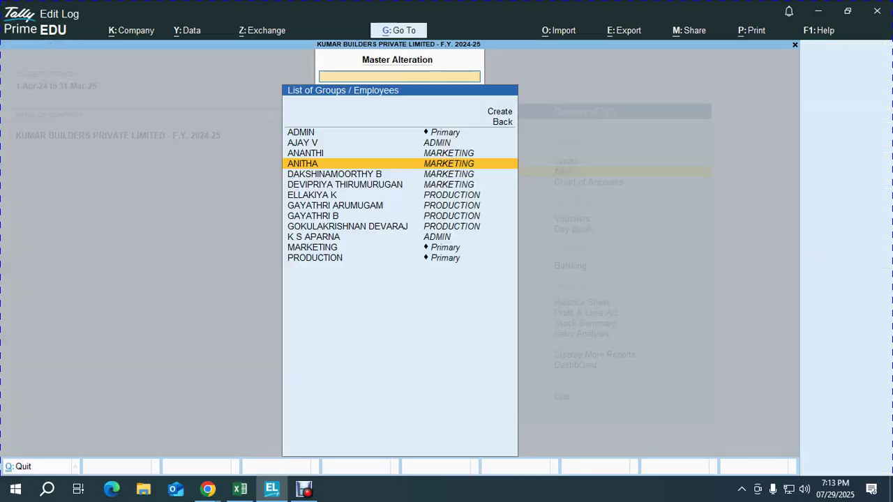
key("Down")
key("Return")
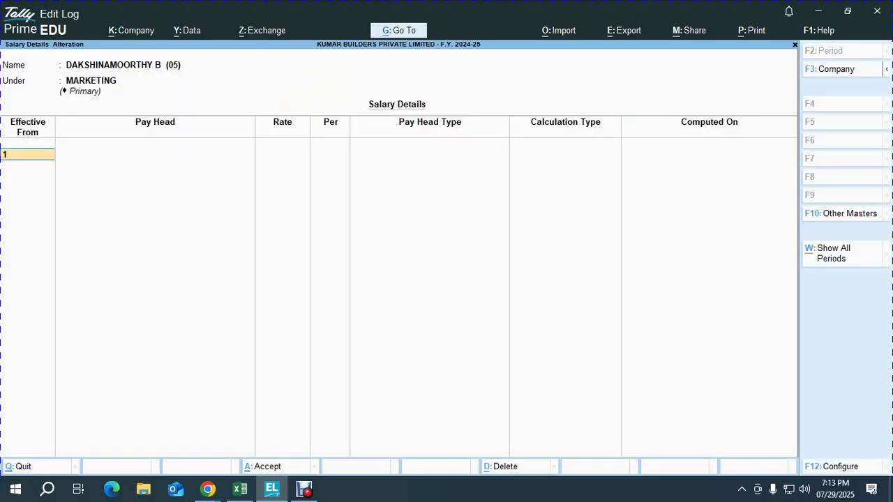
key("BackSpace")
key("BackSpace")
key("BackSpace")
key("Escape")
key("Return")
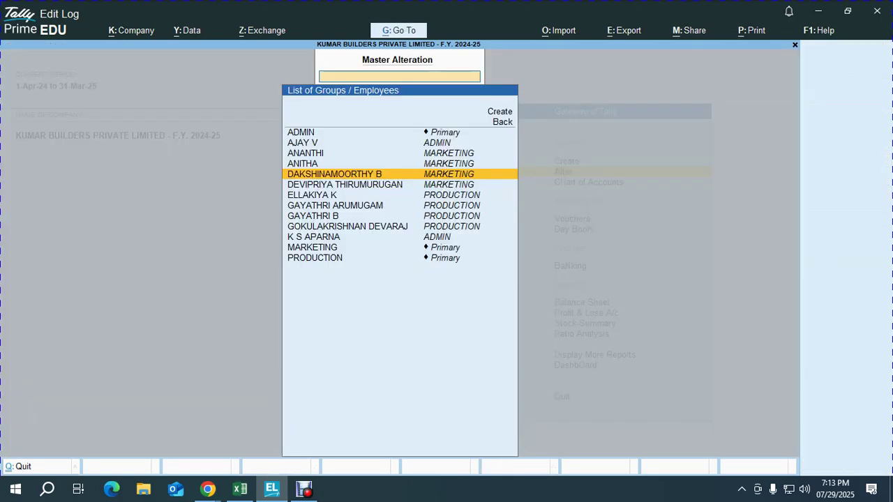
Check in the Excel payroll sum which employee is number 4 and open that employee's salary details under ADMIN in TallyPrime
key("alt+Tab")
key("Down")
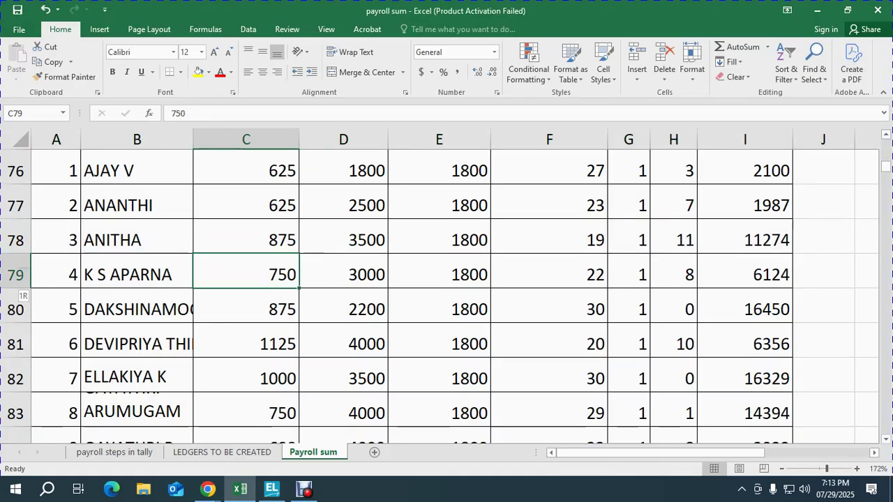
key("alt+Tab")
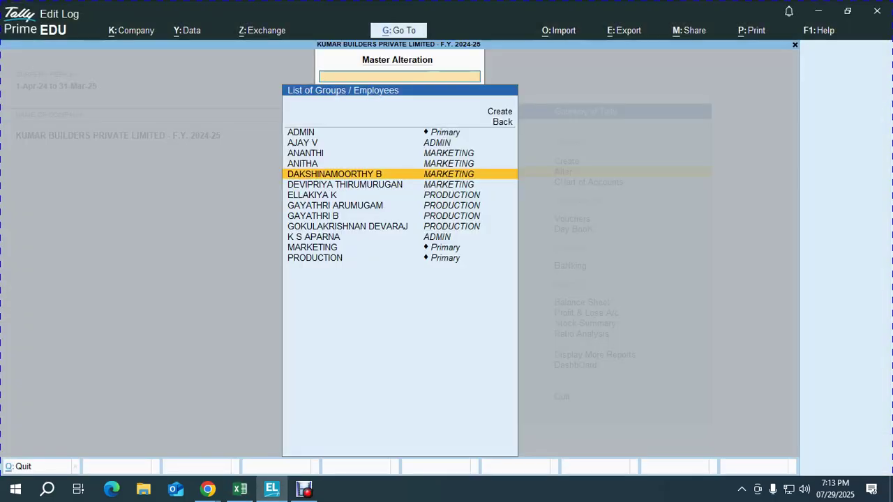
key("Up")
key("Down")
key("Down")
key("Down")
key("Down")
key("Down")
key("Down")
key("Down")
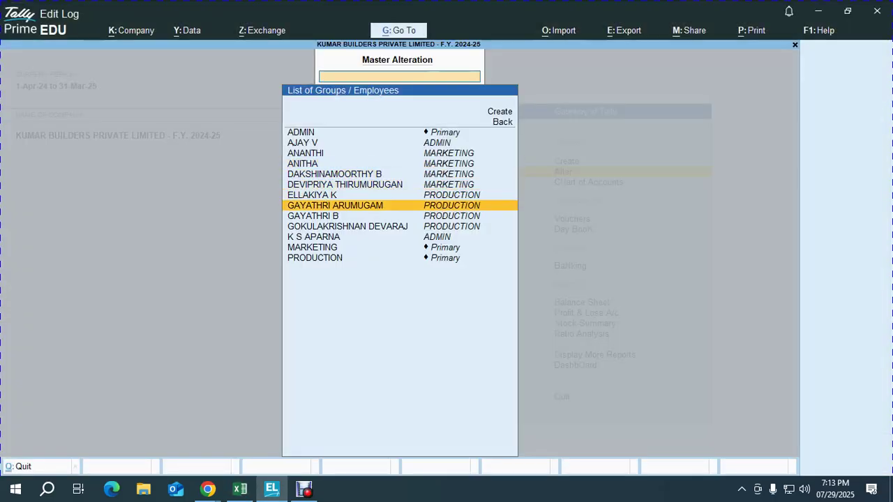
key("Return")
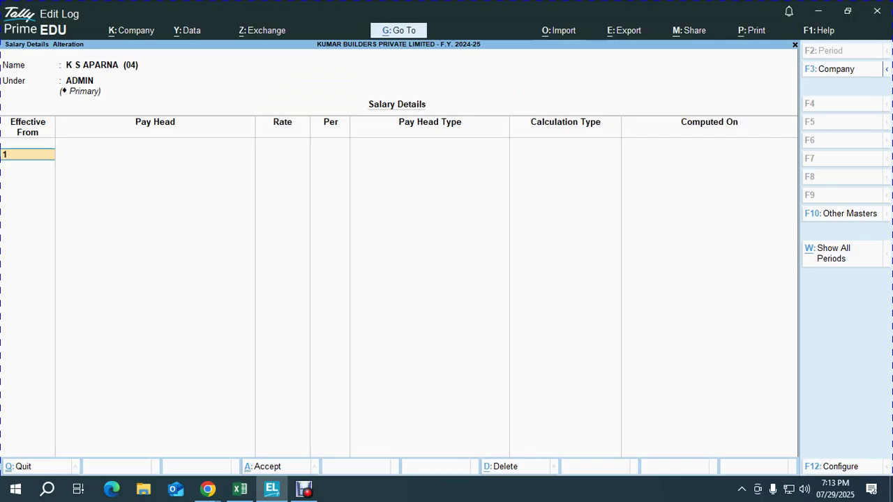
Start the fourth employee's salary details from 1-Apr-24 with Copy from Employee Group
type("1.4")
key("Return")
key("Return")
key("Return")
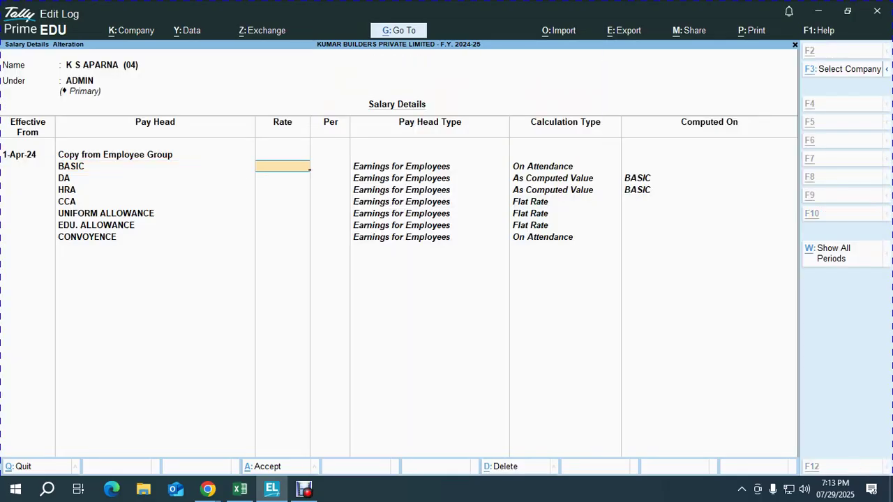
Look up the fourth employee's fixed basic in the Excel payroll sum and enter 15,400 as the BASIC rate in TallyPrime
key("alt+Tab")
key("Right")
key("Right")
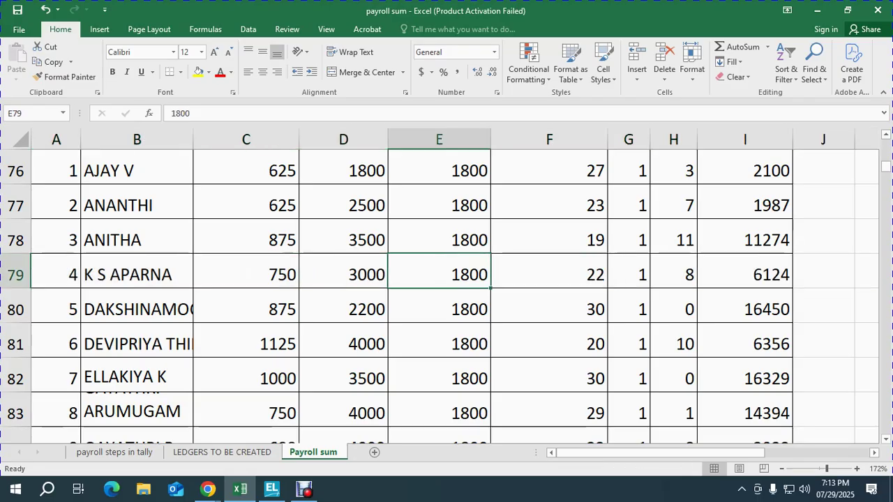
scroll(446, 293, "up", 4)
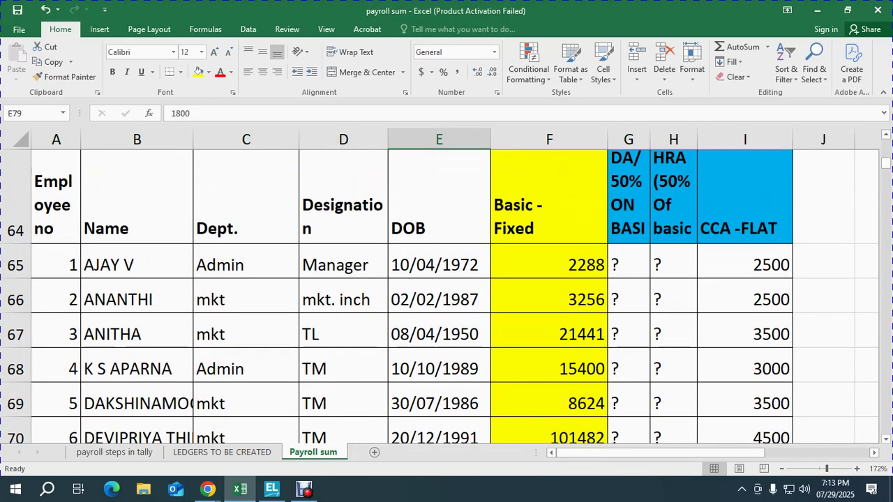
left_click(549, 369)
key("shift+space")
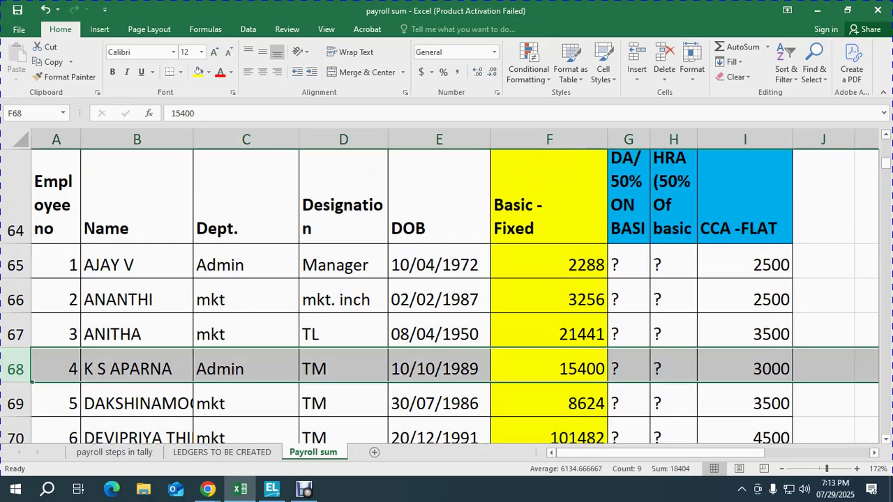
key("alt+Tab")
type("400")
key("BackSpace")
key("BackSpace")
key("BackSpace")
key("BackSpace")
type("5,400")
key("Return")
key("Return")
key("Return")
key("Return")
key("Return")
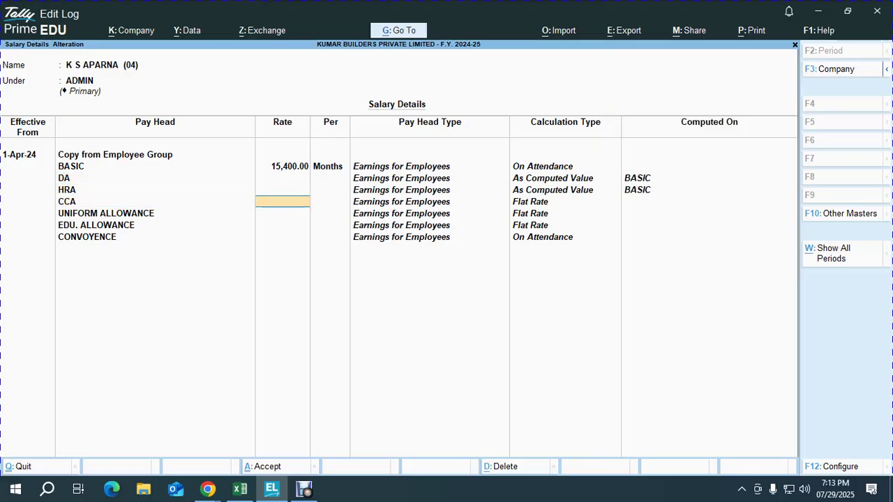
Check the fourth employee's flat CCA in the Excel payroll sum and enter 3,000 as the CCA rate in TallyPrime
key("alt+Tab")
key("alt+Tab")
type("3000")
key("Return")
key("Return")
Look up the fourth employee's fixed uniform allowance in the Excel payroll sum and enter 750 as the UNIFORM ALLOWANCE rate in TallyPrime
key("alt+Tab")
key("Down")
key("Down")
key("Down")
key("Down")
key("Down")
key("Down")
key("Down")
key("Down")
key("Down")
key("Down")
key("Down")
key("Down")
key("Down")
key("Down")
key("Down")
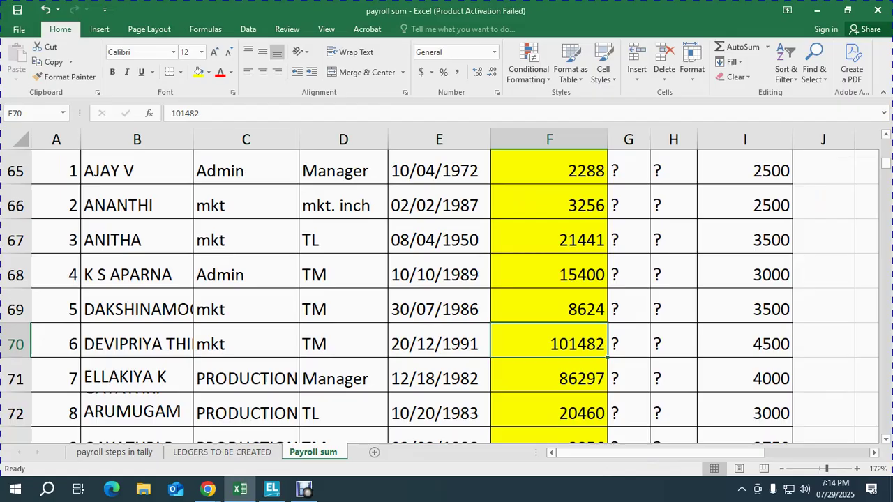
key("Left")
key("Left")
key("Up")
key("Up")
key("Up")
key("Up")
key("shift+space")
key("alt+Tab")
type("750")
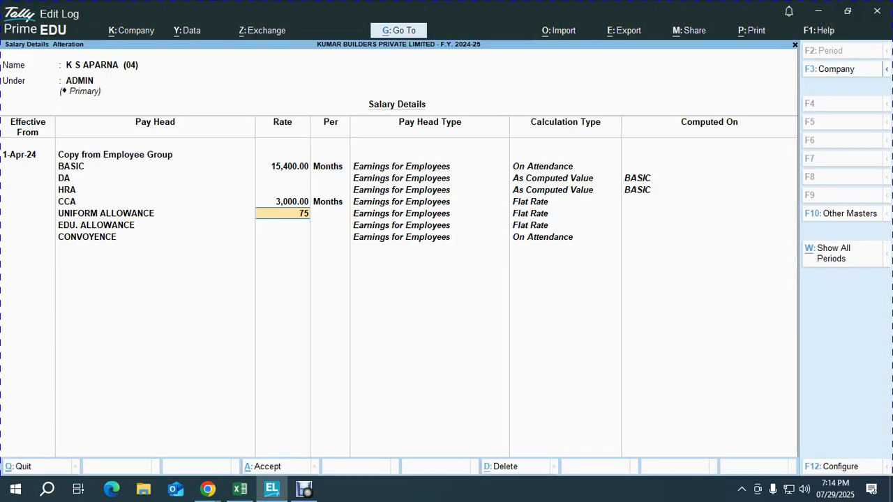
key("Return")
key("Return")
Enter 3,000 as the EDU. ALLOWANCE rate and 1,800 as the CONVOYENCE rate, and save the fourth employee's salary details
key("Return")
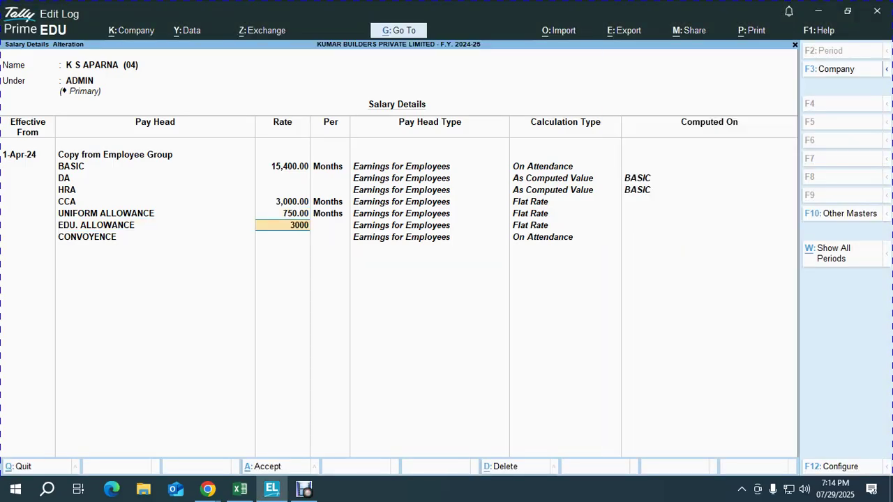
key("Return")
key("Return")
key("alt+Tab")
key("alt+Tab")
type("1,800")
key("Return")
key("Return")
key("Return")
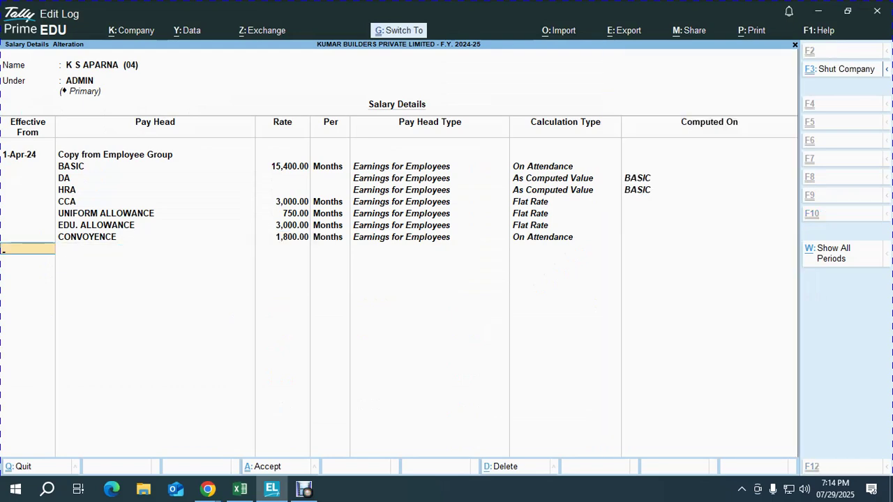
key("Return")
Check in the Excel payroll sum which employee is number 5 and open that employee's salary details under MARKETING in TallyPrime
key("alt+Tab")
key("Down")
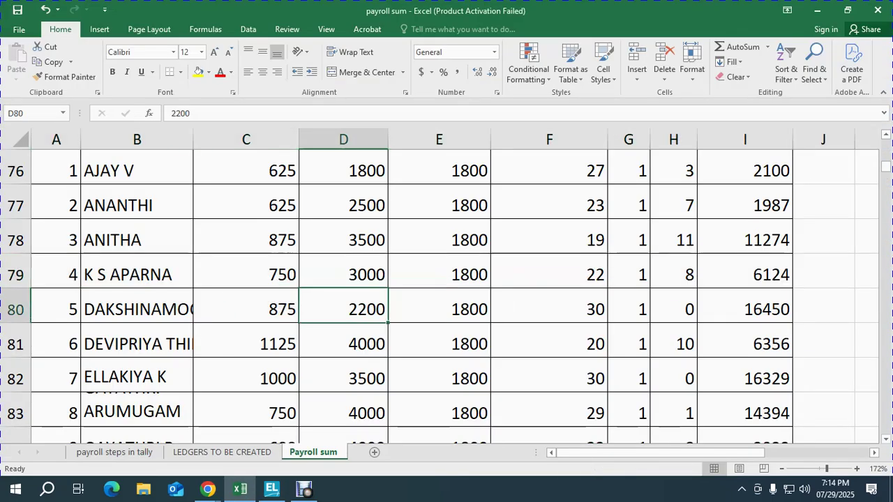
left_click(15, 309)
key("alt+Tab")
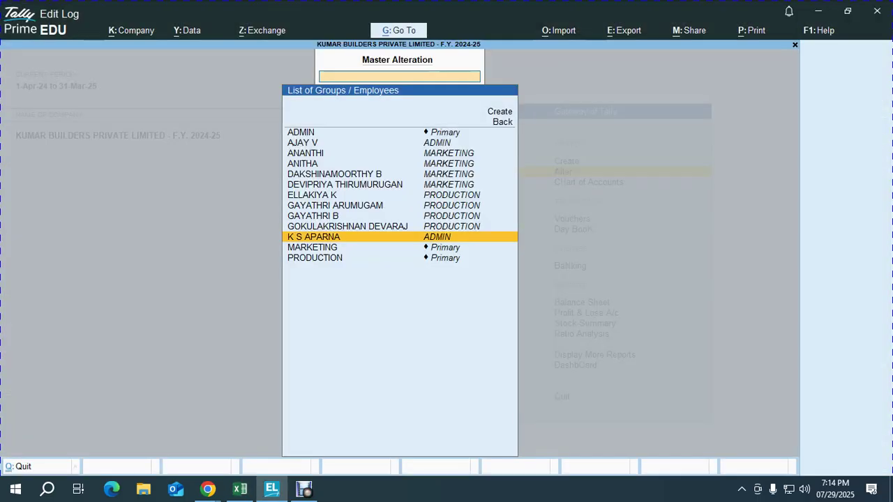
key("Up")
key("Up")
key("Up")
key("Up")
key("Up")
key("Up")
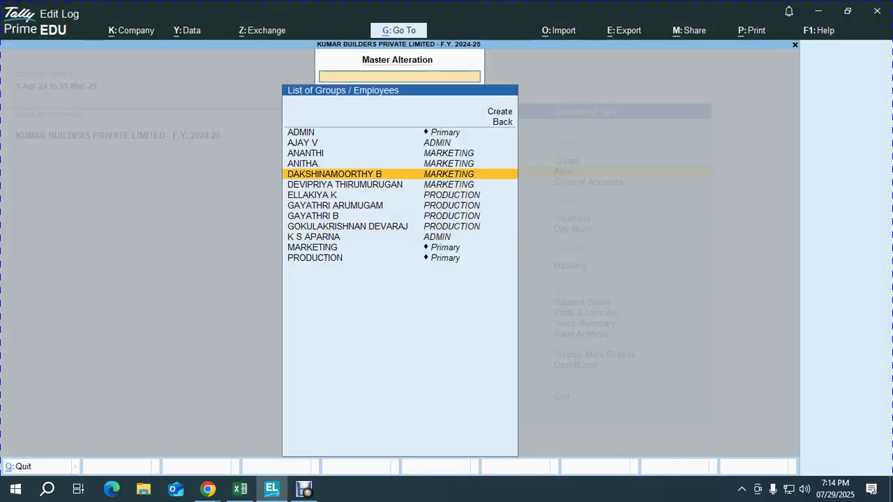
key("Return")
Start the fifth employee's salary details from 1-Apr-24 with Copy from Employee Group
type("1.4")
key("Return")
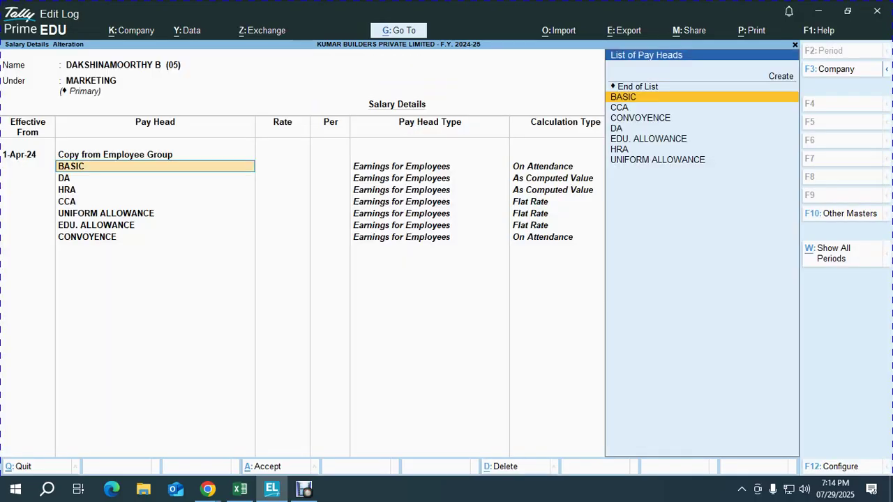
key("Return")
Look up the fifth employee's fixed basic in the Excel payroll sum and enter 8,624 as the BASIC rate in TallyPrime
key("alt+Tab")
scroll(446, 293, "up", 5)
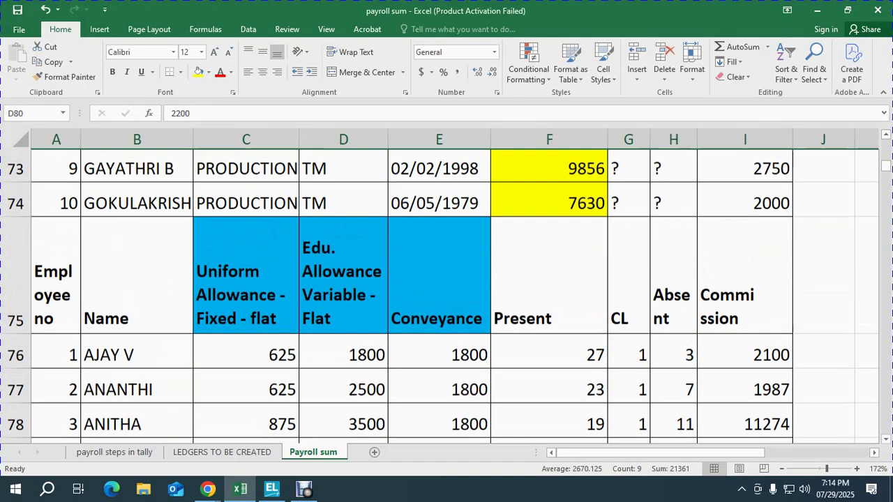
scroll(447, 293, "down", 2)
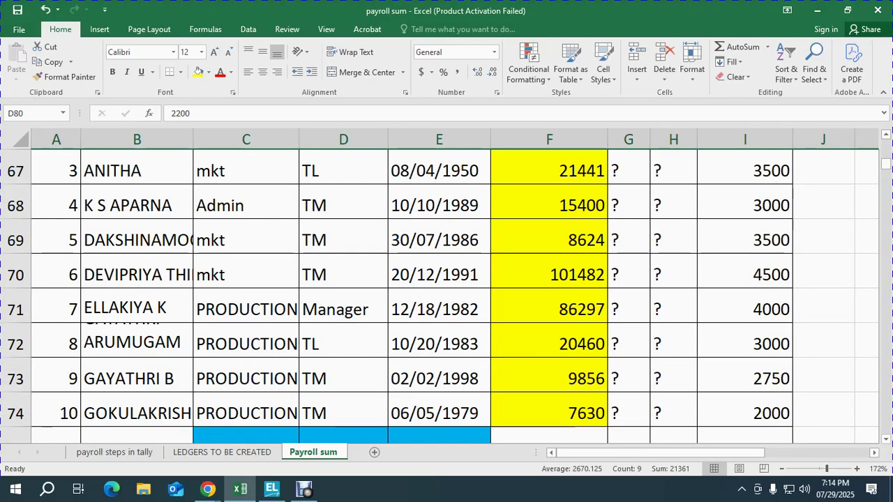
left_click(439, 240)
key("Right")
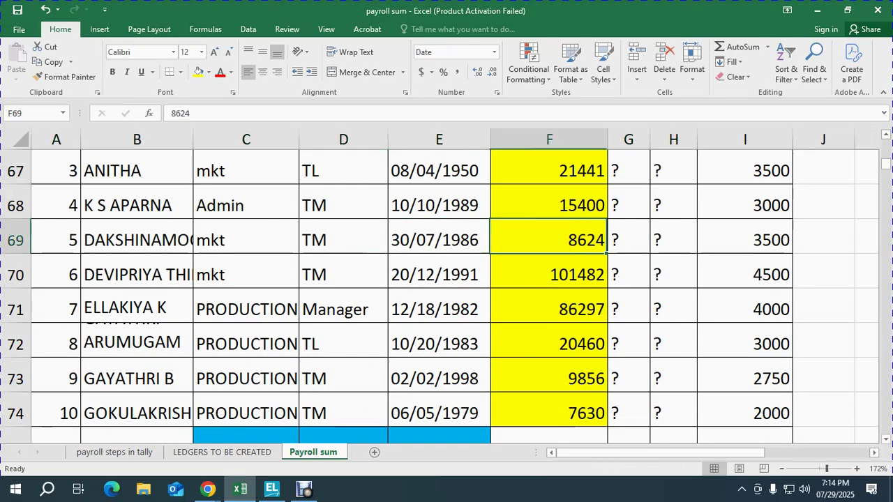
key("shift+space")
key("alt+Tab")
type("8,624")
key("Return")
key("Return")
Check the fifth employee's flat CCA in the Excel payroll sum and enter 3,500 as the CCA rate in TallyPrime
key("Return")
key("Return")
key("Return")
key("alt+Tab")
key("alt+Tab")
type("3500")
key("Return")
key("Return")
Look up the fifth employee's fixed uniform allowance in the Excel payroll sum and enter 875 as the UNIFORM ALLOWANCE rate in TallyPrime
key("alt+Tab")
key("Down")
key("Left")
key("Left")
key("Left")
key("Left")
key("Left")
key("Down")
key("Down")
key("Down")
key("Down")
key("Down")
key("Down")
key("Down")
key("Down")
key("Down")
key("Down")
key("Down")
key("Down")
key("Right")
key("Up")
key("Up")
key("shift+space")
key("alt+Tab")
type("875")
key("Return")
Enter 2,200 as the EDU. ALLOWANCE rate and 1,800 as the CONVOYENCE rate, and save the fifth employee's salary details
key("Return")
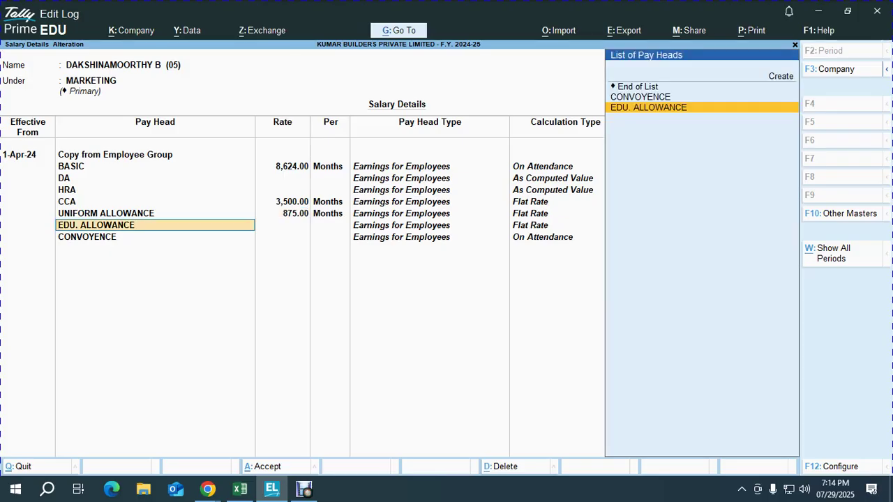
key("Return")
type("2200")
key("Return")
key("Return")
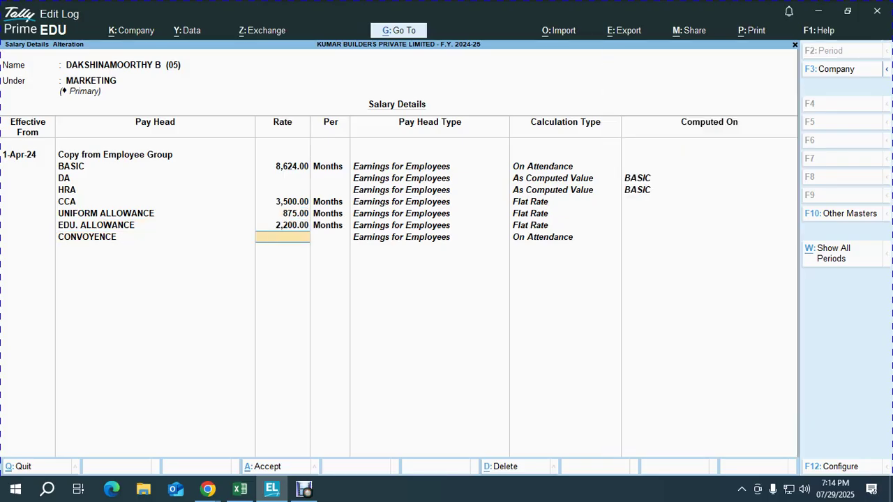
key("alt+Tab")
key("alt+Tab")
type("1800")
key("Return")
key("Return")
key("Return")
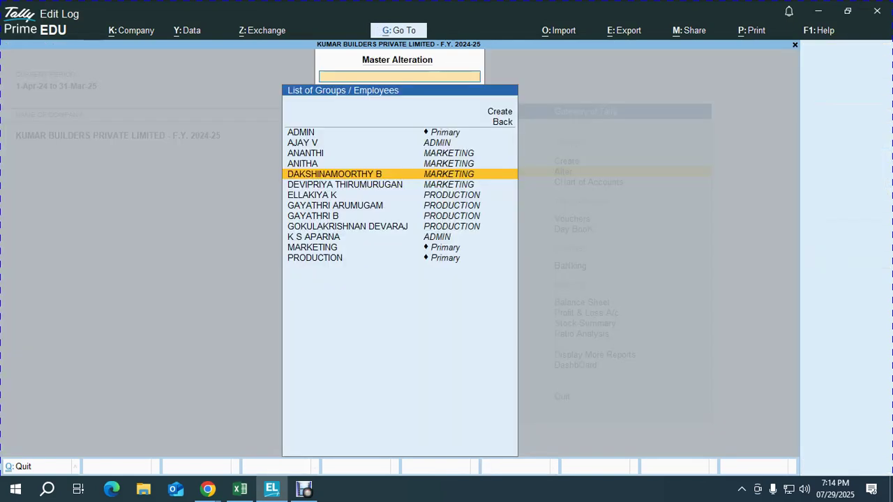
Check in the Excel payroll sum which employee is number 6 and open that employee's salary details under MARKETING in TallyPrime
key("alt+Tab")
key("Down")
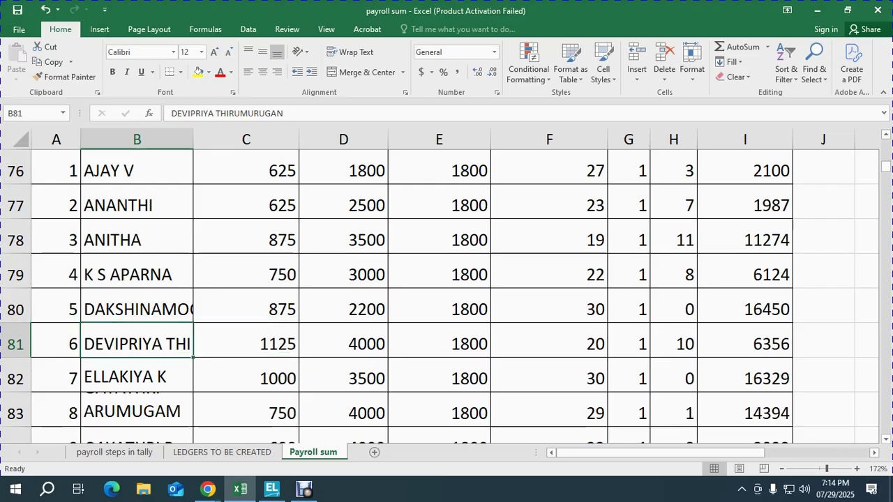
key("alt+Tab")
key("Down")
key("Return")
Start the sixth employee's salary details from 1-Apr-24 with Copy from Employee Group
key("Return")
key("Return")
key("Return")
Look up the sixth employee's fixed basic in the Excel payroll sum and enter 1,01,482 as the BASIC rate in TallyPrime
key("alt+Tab")
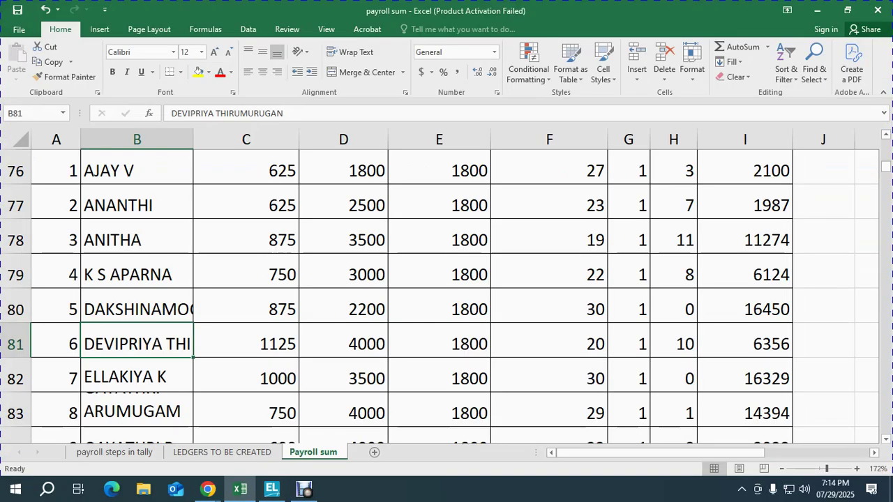
scroll(446, 293, "up", 3)
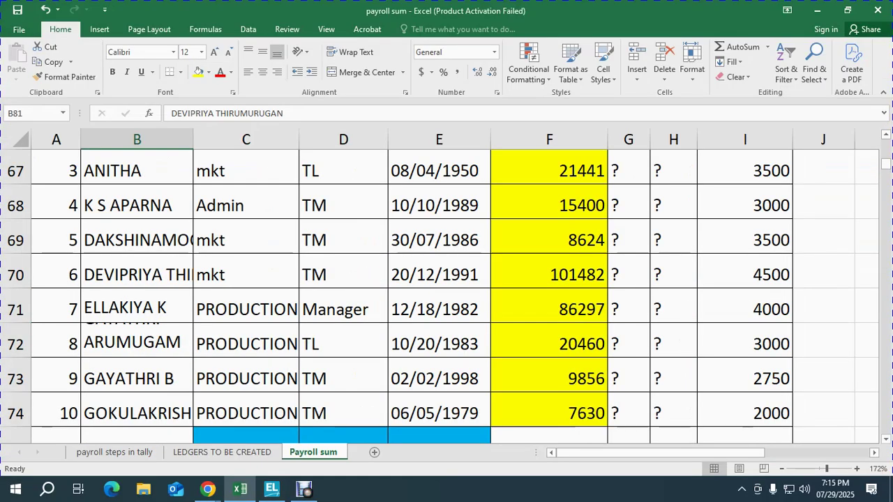
left_click(549, 274)
key("shift+space")
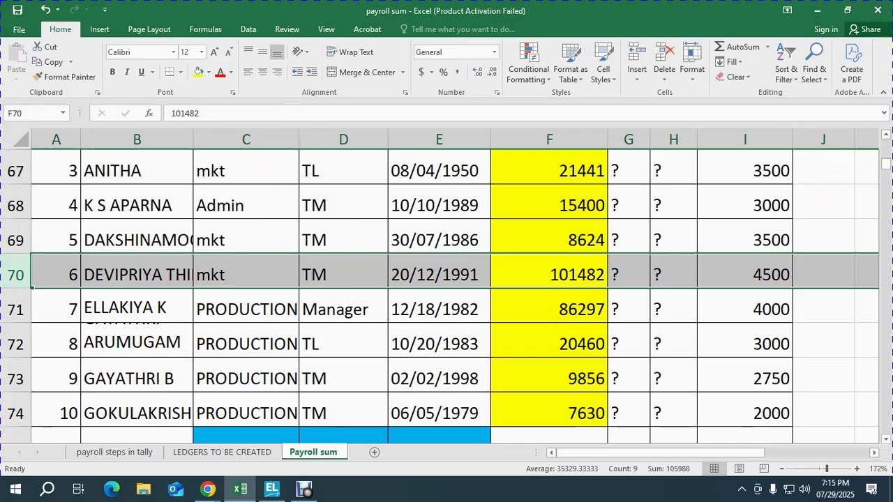
key("alt+Tab")
type("1,01,482")
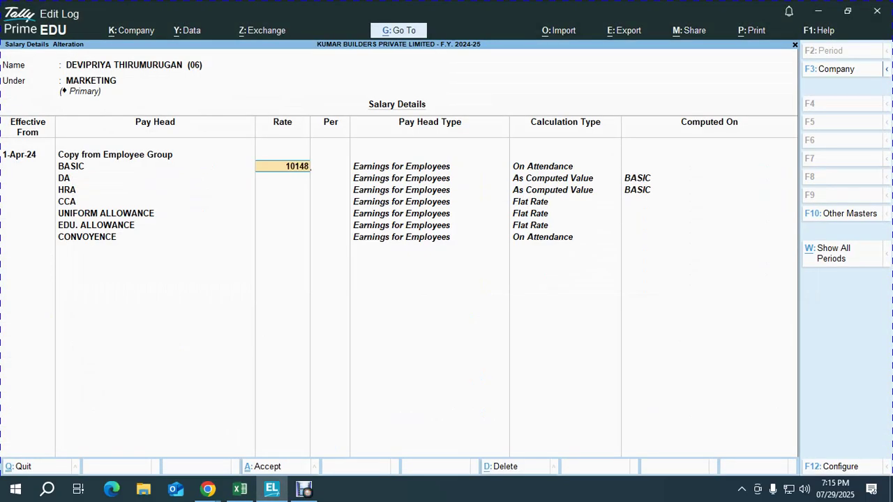
key("Return")
key("Return")
Check the sixth employee's flat CCA in the Excel payroll sum and enter 4,500 as the CCA rate in TallyPrime
key("Return")
key("Return")
key("Return")
key("alt+Tab")
key("alt+Tab")
type("4500")
key("Return")
key("Return")
key("Return")
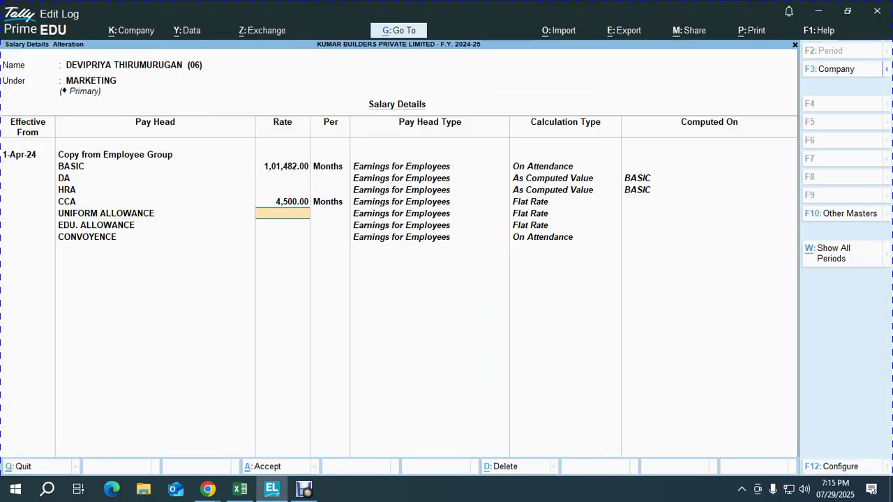
Look up the uniform allowance in the Excel payroll sum and enter 875 as the sixth employee's UNIFORM ALLOWANCE rate in TallyPrime
key("alt+Tab")
key("Down")
key("Down")
key("Down")
key("Down")
key("Down")
key("Down")
key("Down")
key("Down")
key("Down")
key("Down")
key("Down")
key("Down")
key("Down")
key("Down")
key("Down")
key("Down")
key("Down")
key("Down")
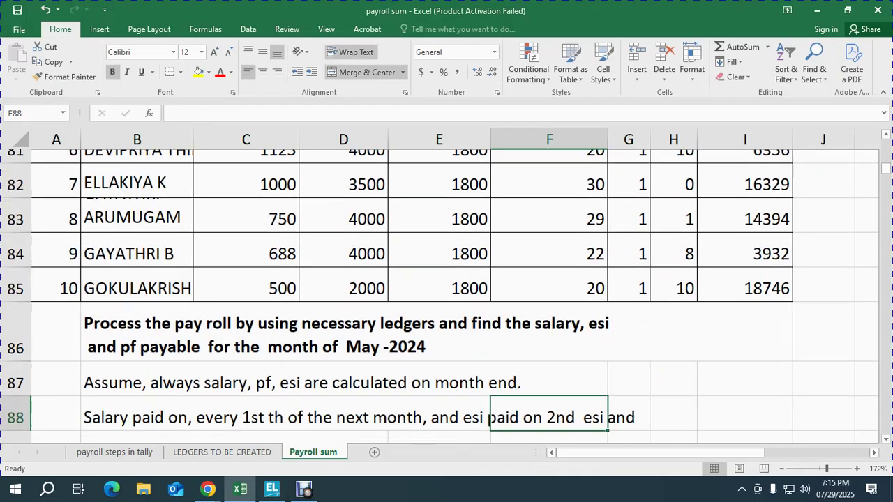
key("Left")
key("Up")
key("Up")
key("Up")
key("Up")
key("Up")
key("Up")
key("Up")
key("Up")
key("Up")
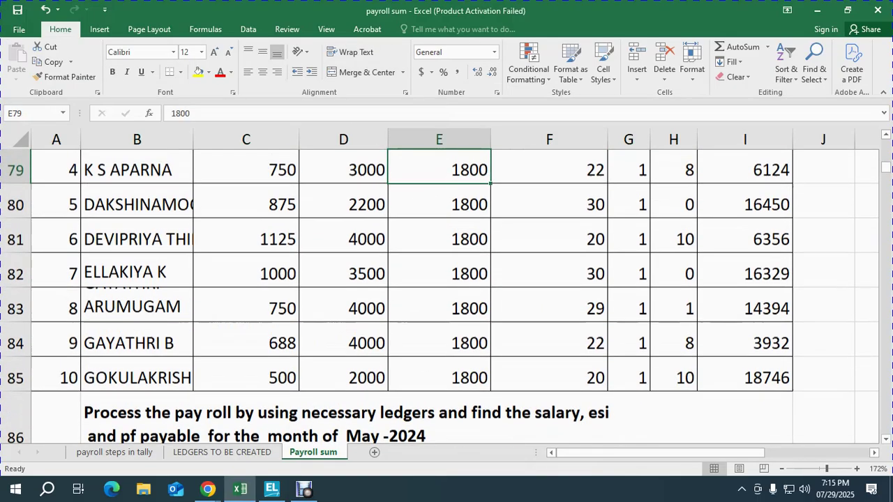
key("Down")
key("Down")
key("Left")
key("Right")
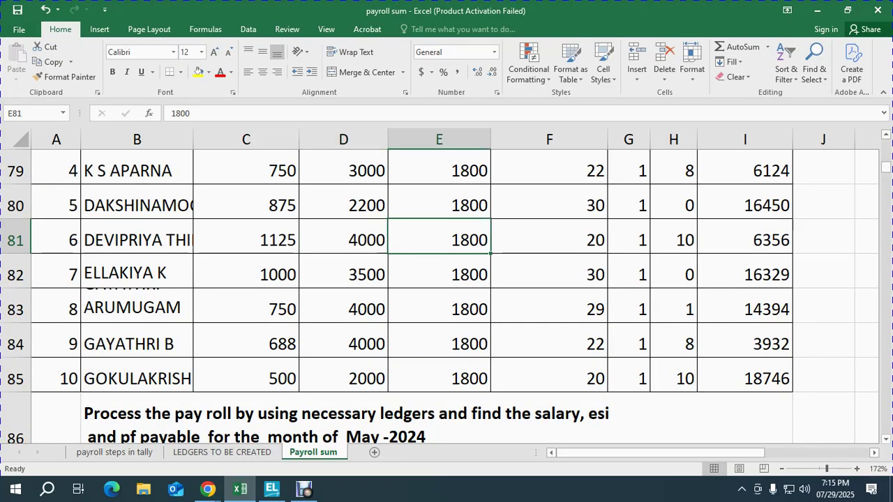
key("Up")
key("Left")
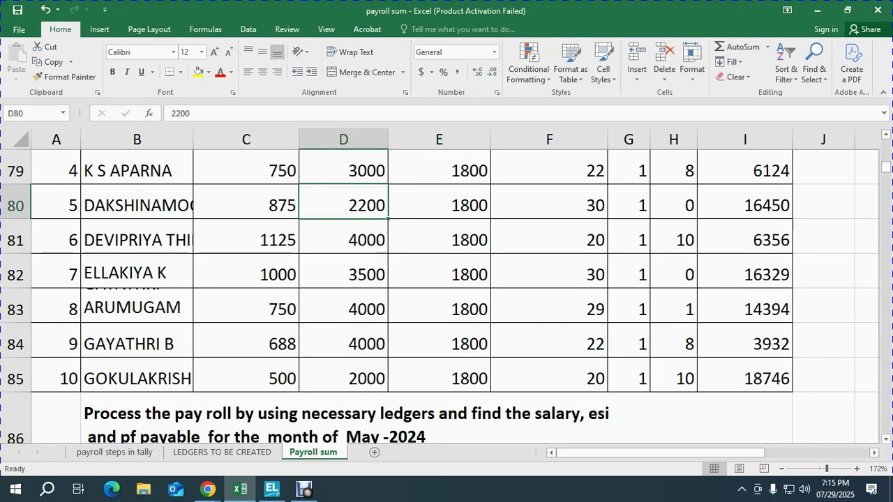
key("alt+Tab")
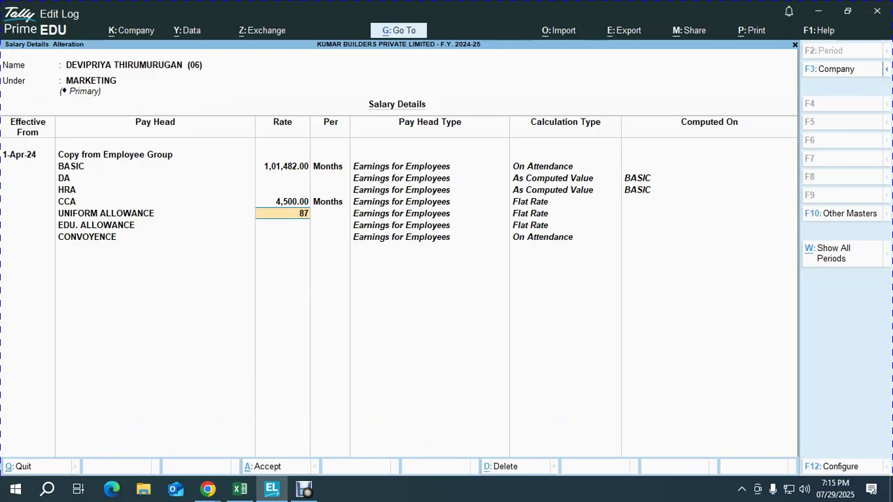
key("Return")
Check the education allowance in the Excel payroll sum and enter 2,200 as the EDU. ALLOWANCE rate in TallyPrime
key("alt+Tab")
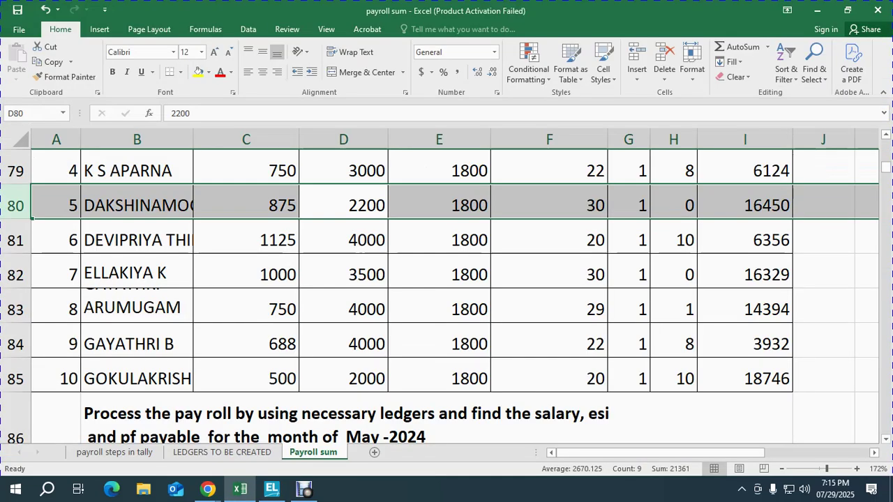
key("alt+Tab")
type("2200")
key("Return")
key("Return")
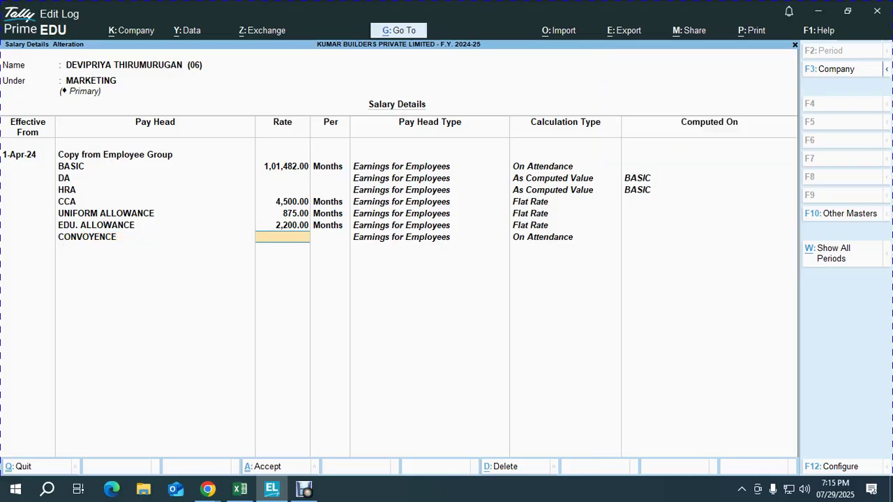
Enter 1,800 as the sixth employee's CONVOYENCE rate and save the salary details
key("BackSpace")
type("1800")
key("Return")
key("Return")
key("Return")
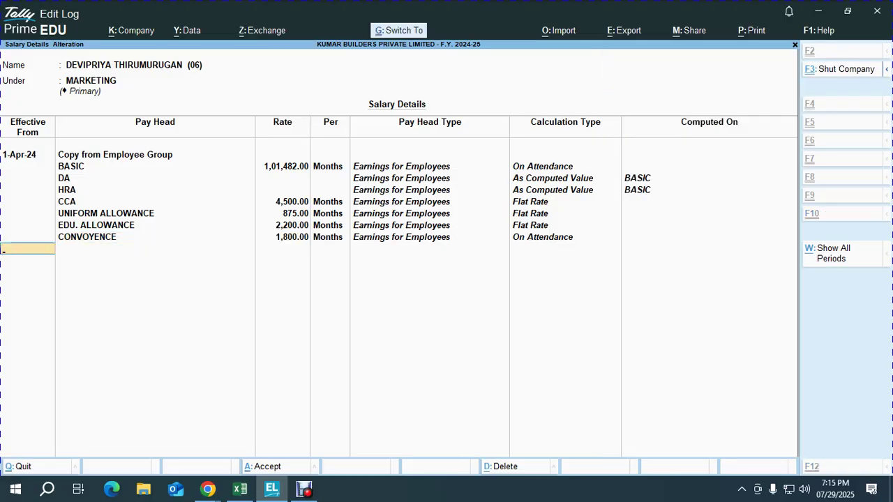
key("ctrl+a")
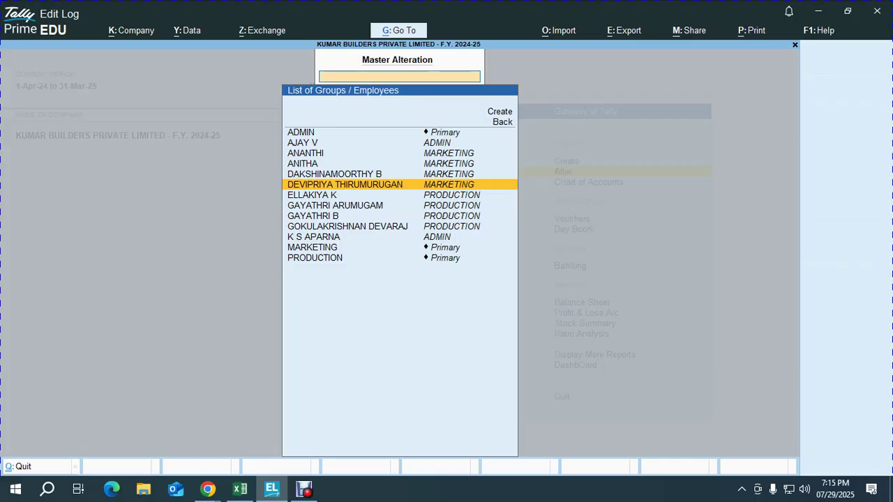
Reopen the sixth employee's salary details in TallyPrime and compare them with that employee's row in the Excel payroll sum
key("alt+Tab")
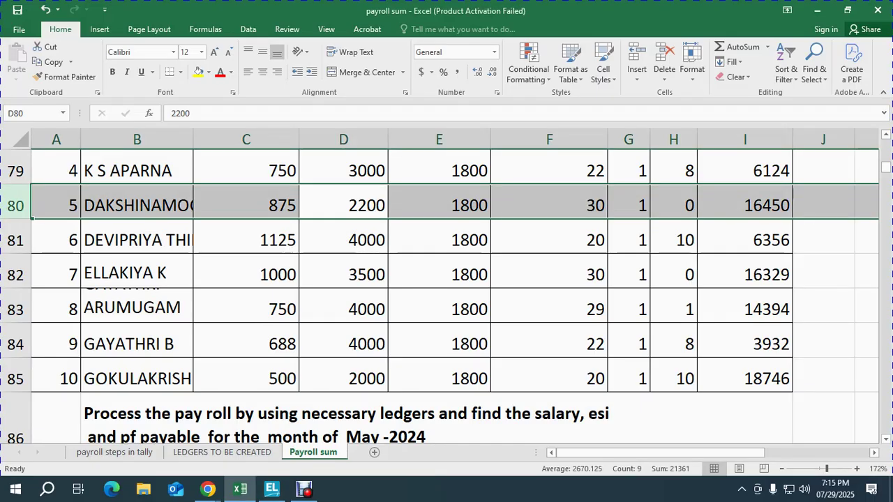
key("Down")
key("Up")
key("Up")
key("Up")
key("Up")
key("Up")
key("Up")
key("Up")
key("Up")
key("Up")
key("Up")
key("Up")
key("Up")
key("Up")
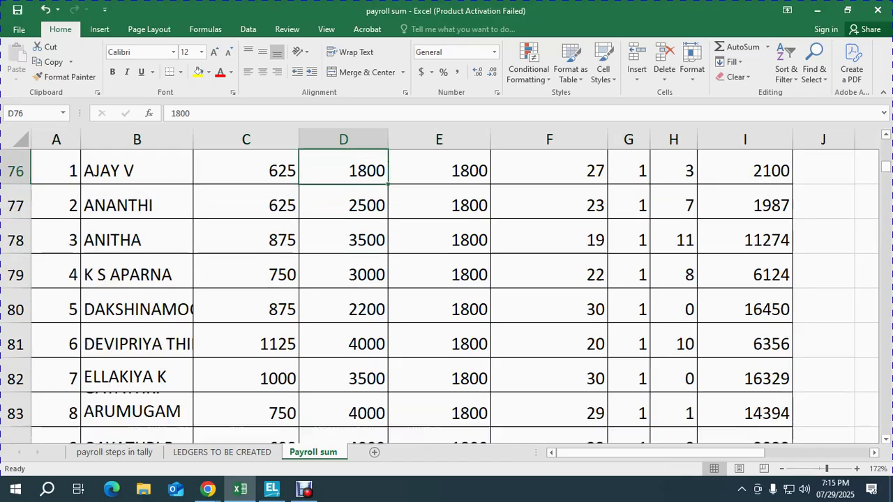
key("Down")
key("Down")
key("Down")
key("Up")
key("shift+space")
key("alt+Tab")
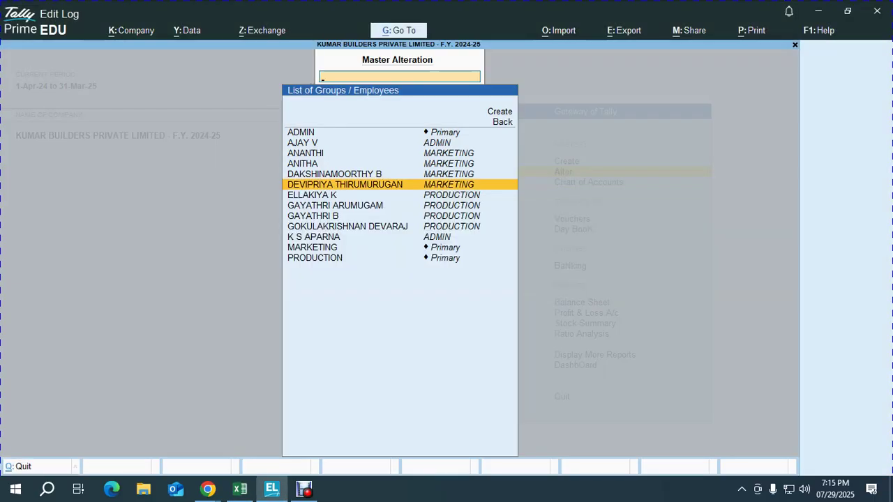
key("Return")
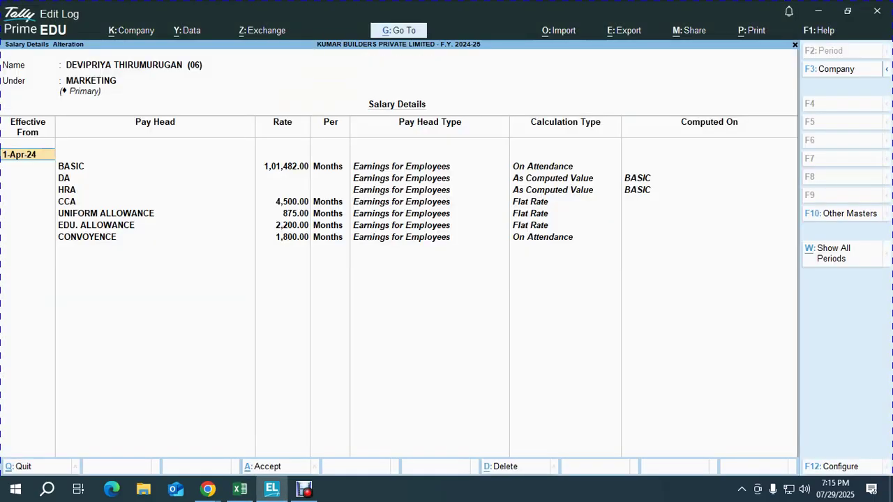
key("alt+Tab")
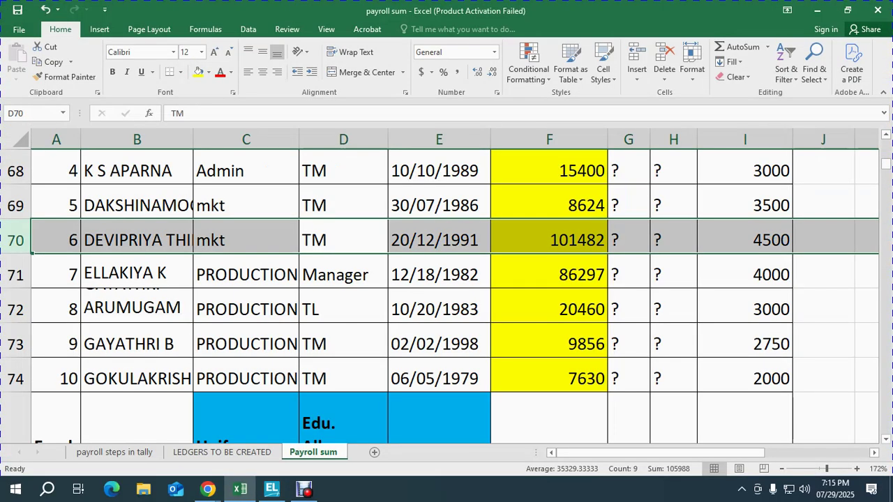
key("alt+Tab")
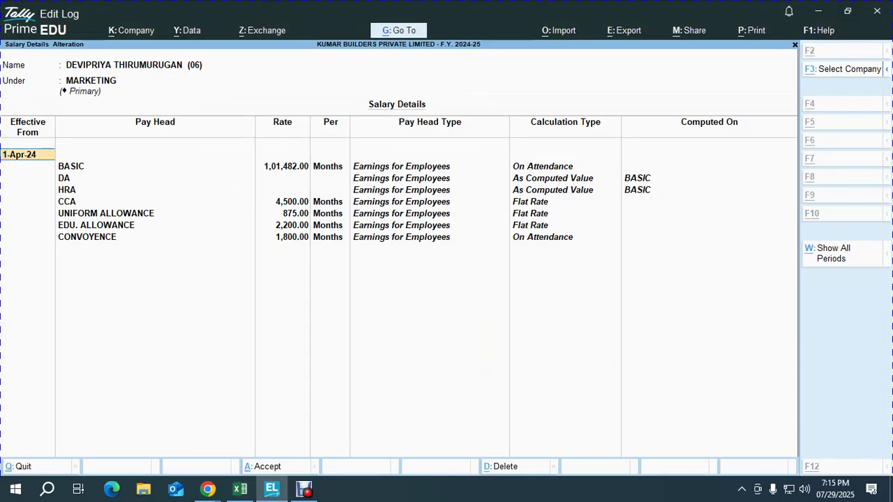
Select the seventh employee's row in the Excel payroll sum and close the sixth employee's salary details in TallyPrime
key("alt+Tab")
key("Down")
key("Left")
key("Right")
key("Right")
key("Right")
key("shift+space")
key("alt+Tab")
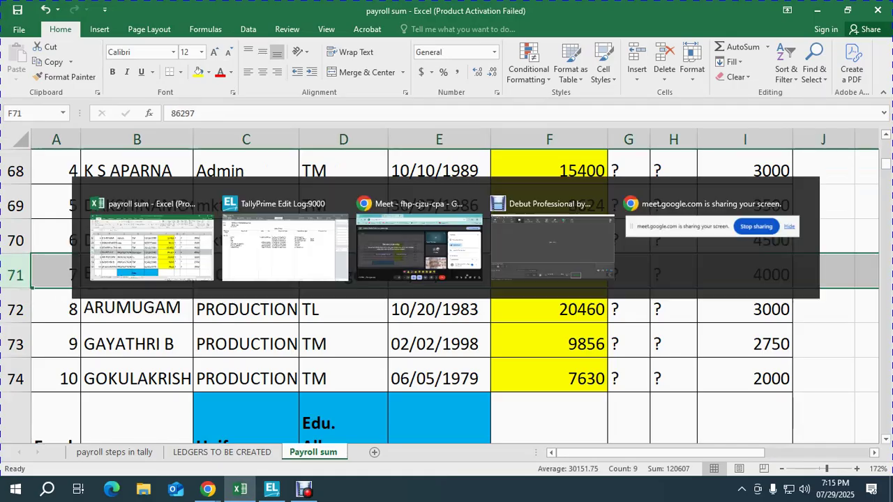
key("Escape")
key("y")
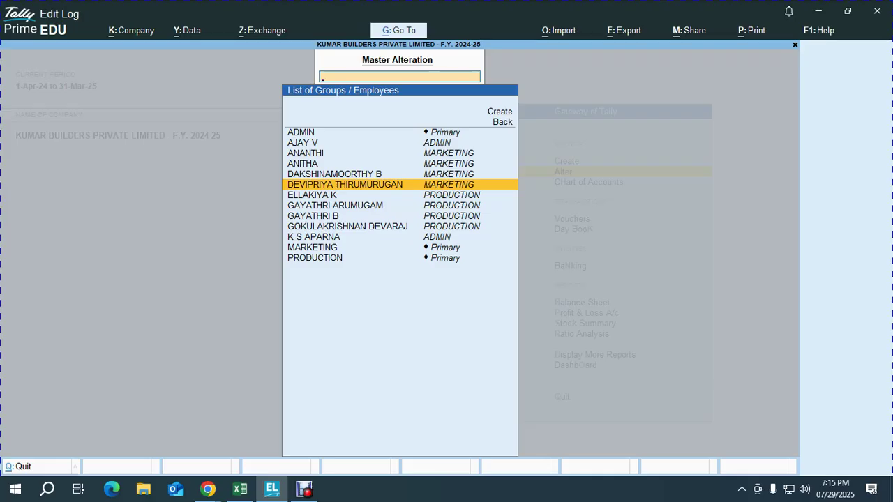
Check the first employee's salary details under ADMIN in TallyPrime and close them unchanged
key("Up")
key("Up")
key("Up")
key("Up")
key("Return")
key("Escape")
key("y")
Find the third employee in the Excel payroll sum and check that employee's salary details under MARKETING in TallyPrime
key("alt+Tab")
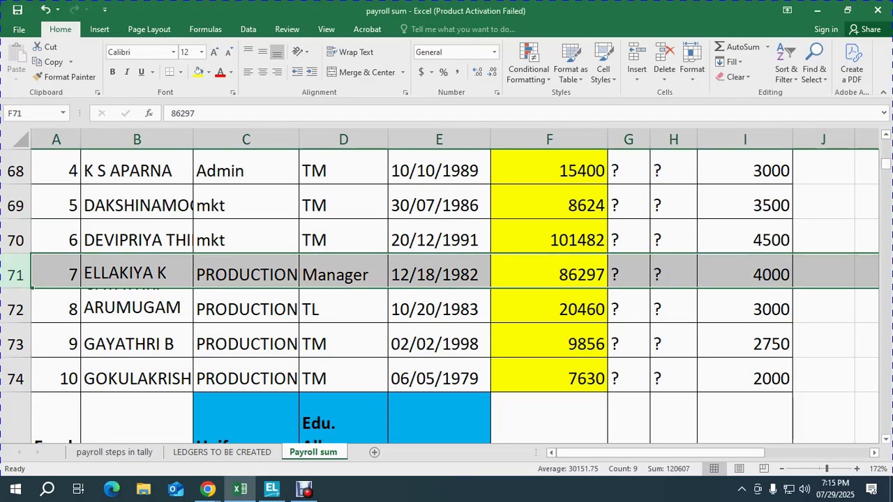
key("Down")
key("Up")
key("Up")
key("Up")
key("Up")
key("Up")
key("Up")
key("Down")
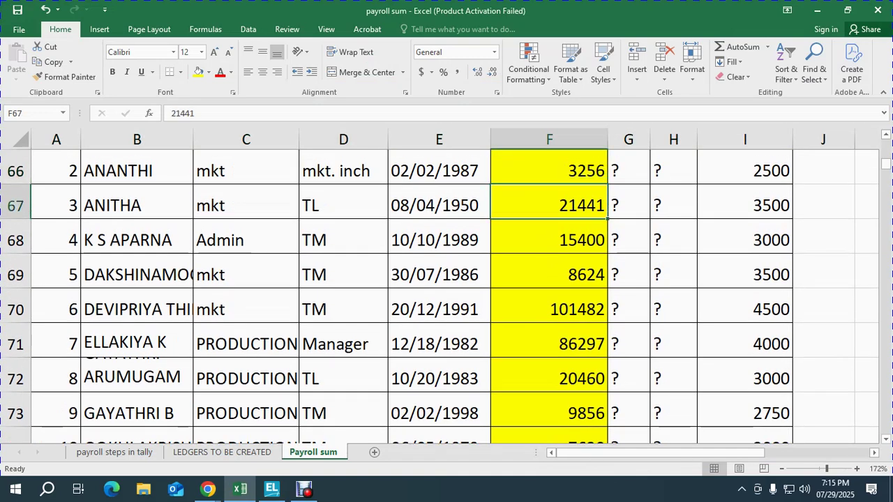
key("alt+Tab")
key("Down")
key("Down")
key("Return")
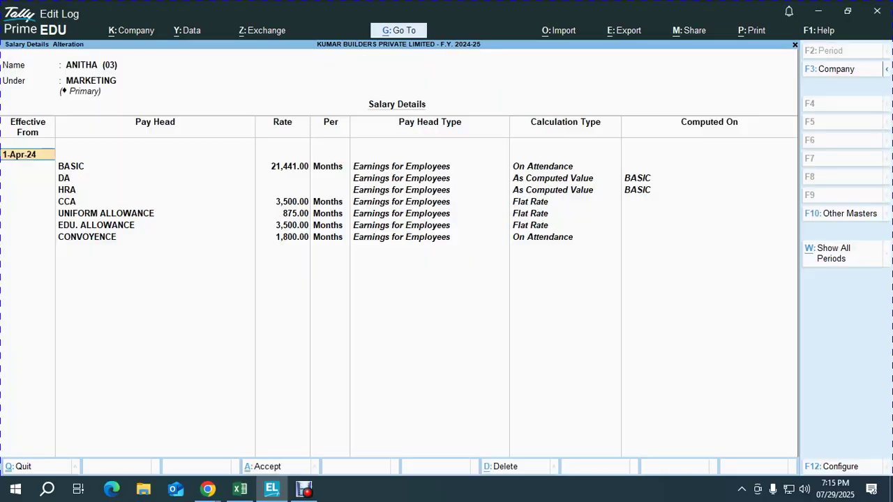
key("Escape")
key("y")
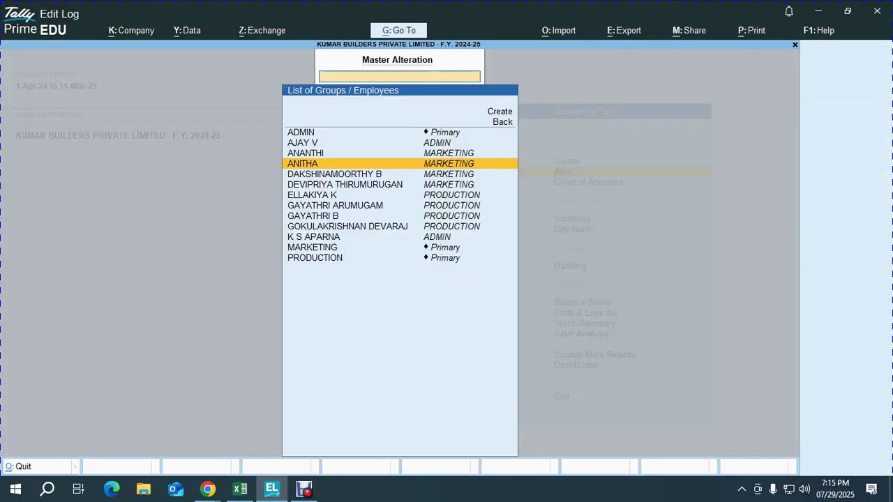
Review the second and third employees' salary details in TallyPrime against the fixed basic figures in the Excel payroll sum
key("Up")
key("Return")
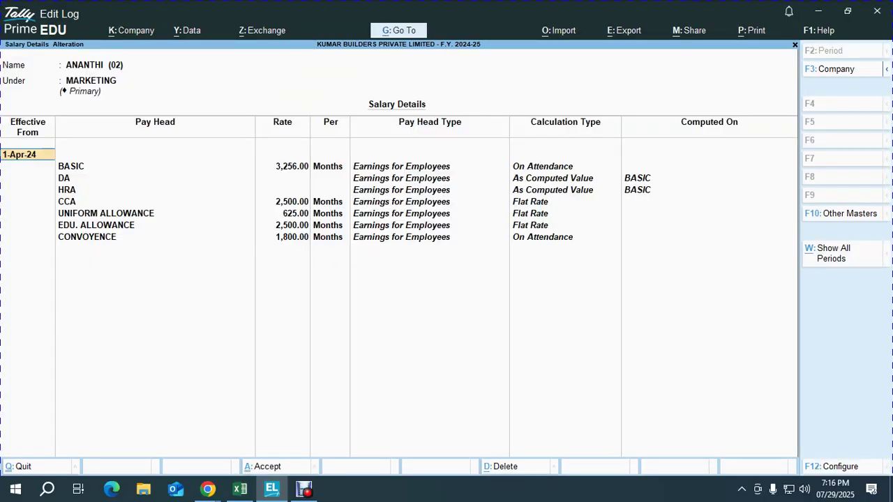
key("Escape")
key("y")
key("Down")
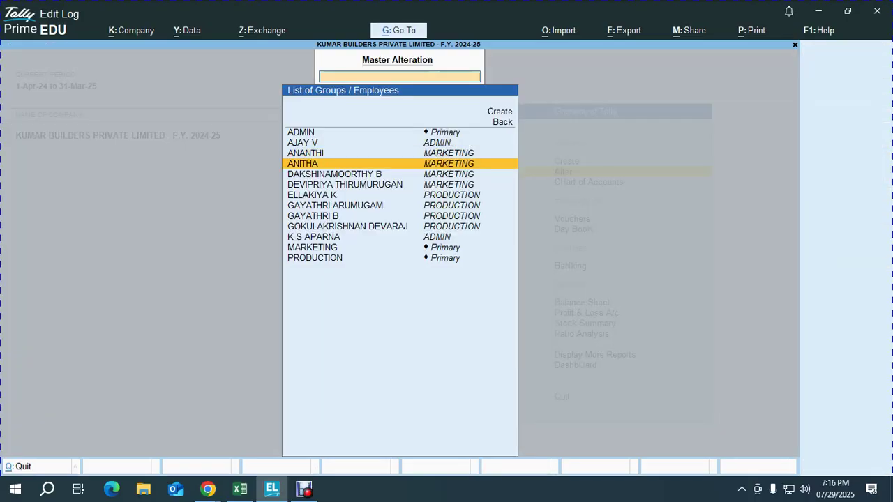
key("Return")
key("Escape")
key("y")
key("alt+Tab")
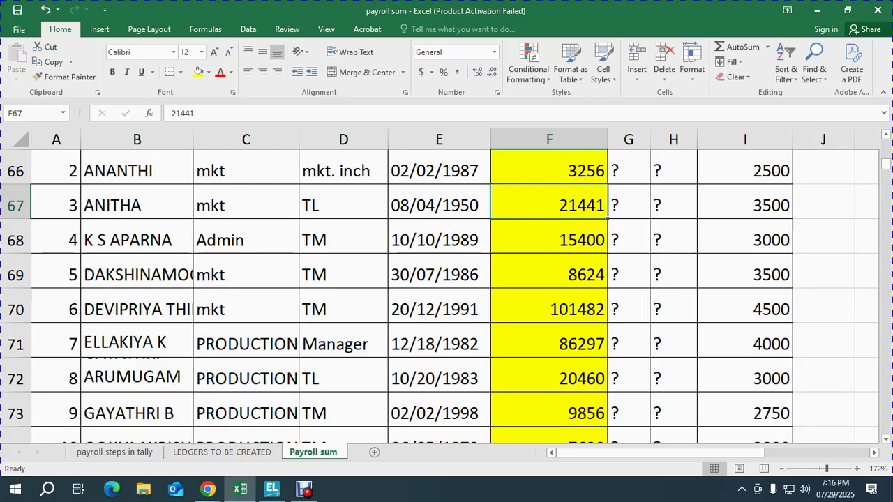
Check the fourth employee's salary details under ADMIN in TallyPrime against the matching row in the Excel payroll sum
key("alt+Tab")
key("Down")
key("Down")
key("Down")
key("Down")
key("Down")
key("Down")
key("Down")
key("Return")
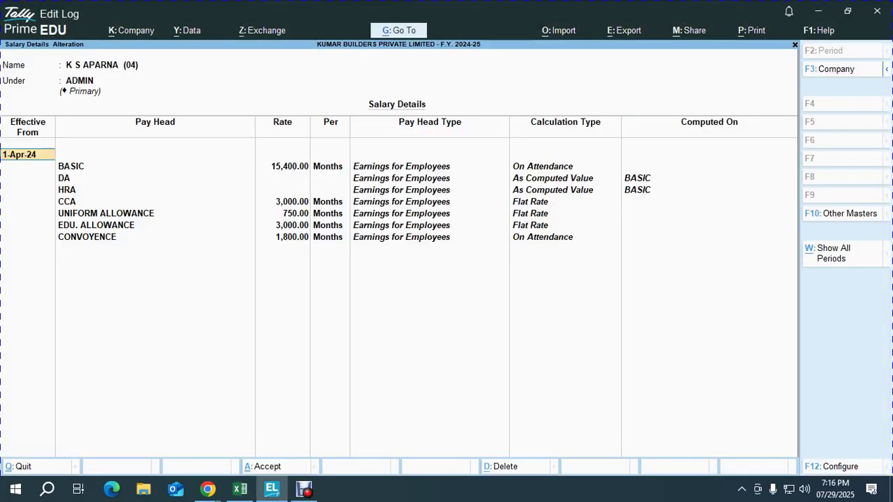
key("Escape")
key("y")
key("alt+Tab")
key("Down")
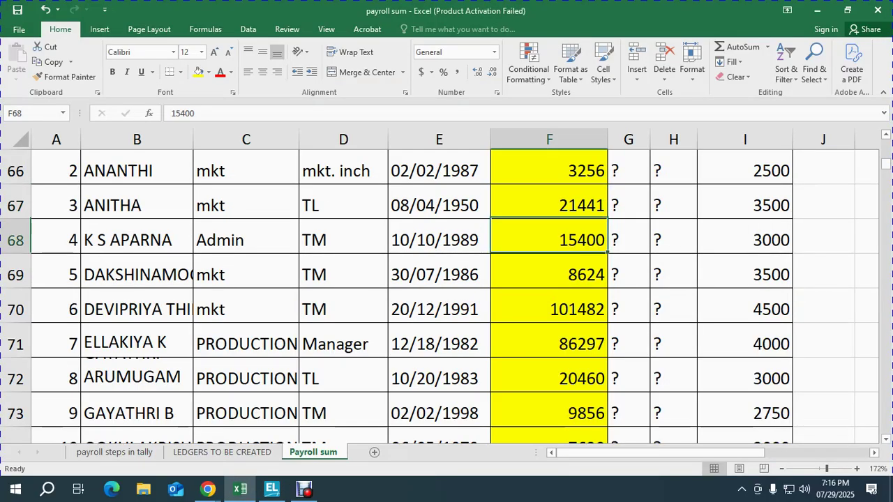
Check the fifth employee's salary details under MARKETING in TallyPrime against the fixed basic in the Excel payroll sum
key("alt+Tab")
key("Up")
key("Up")
key("Up")
key("Up")
key("Up")
key("Up")
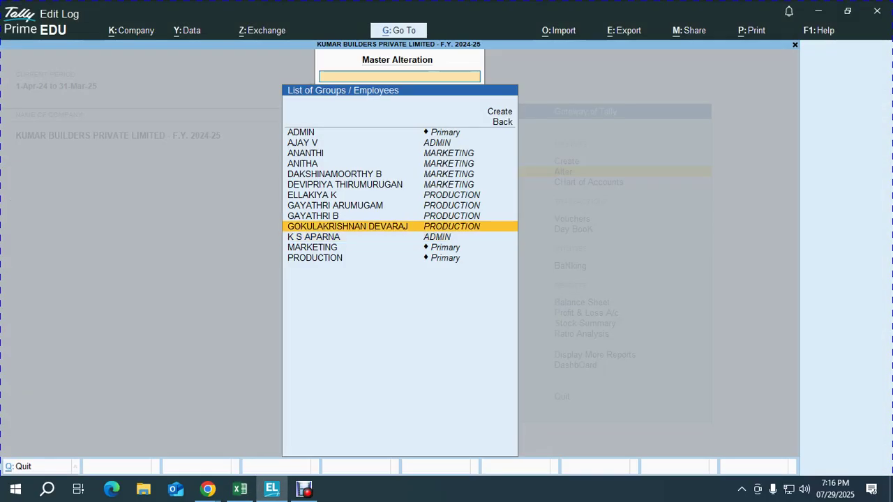
key("Return")
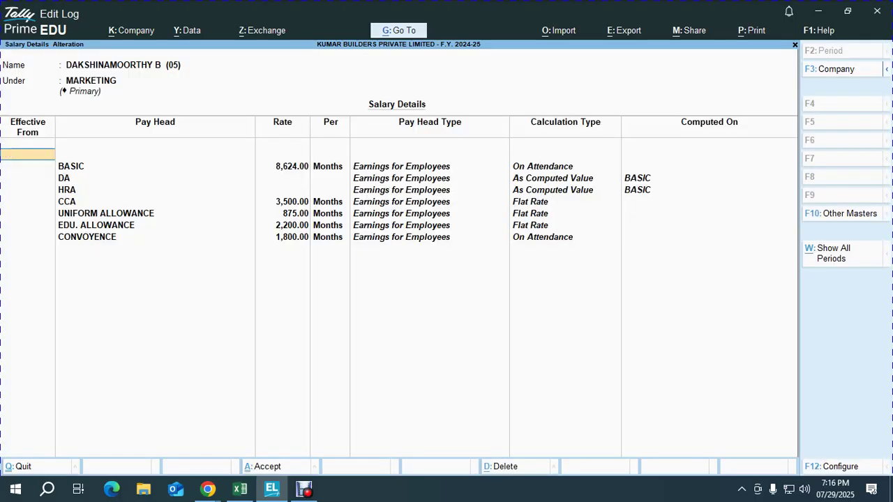
key("Escape")
key("alt+Tab")
key("Down")
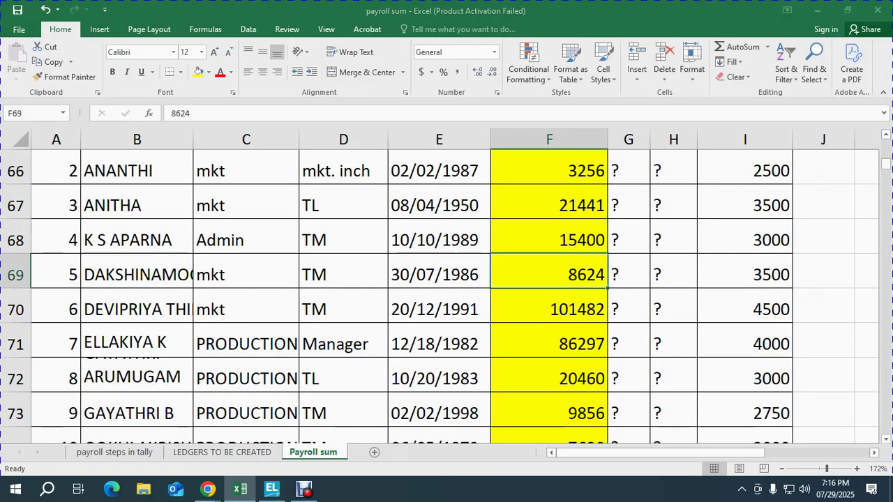
Select the sixth employee's row in the Excel payroll sum and check that employee's salary details in TallyPrime
key("shift+space")
key("Down")
key("shift+space")
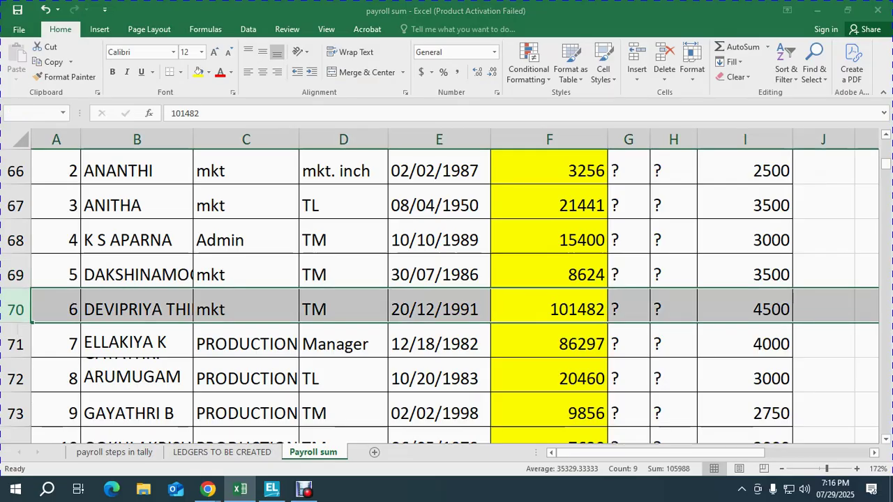
key("alt+Tab")
key("Down")
key("Return")
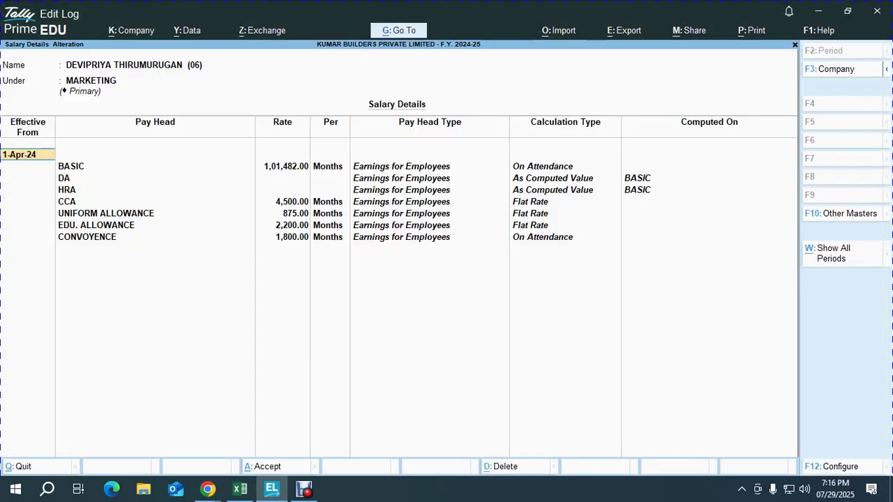
key("Escape")
key("Return")
Select the seventh employee's row in the Excel payroll sum and open that employee's salary details under PRODUCTION in TallyPrime
key("Up")
key("Up")
key("alt+Tab")
key("Down")
key("Down")
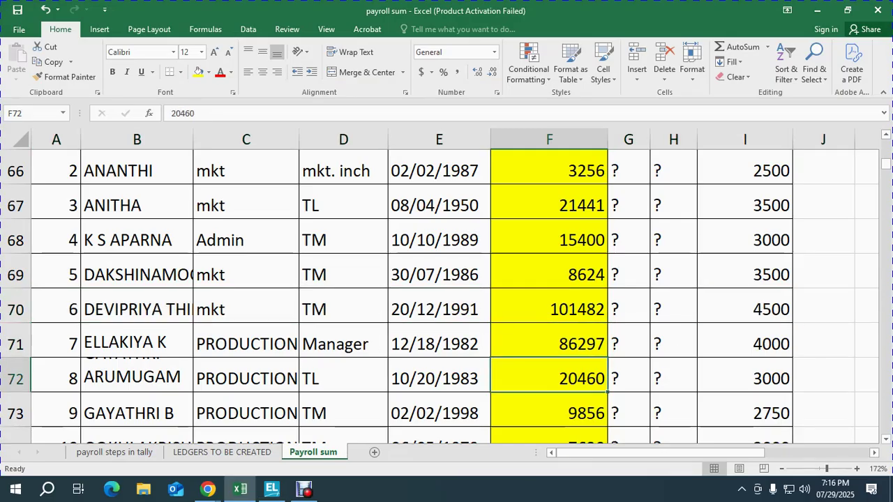
key("Up")
key("shift+space")
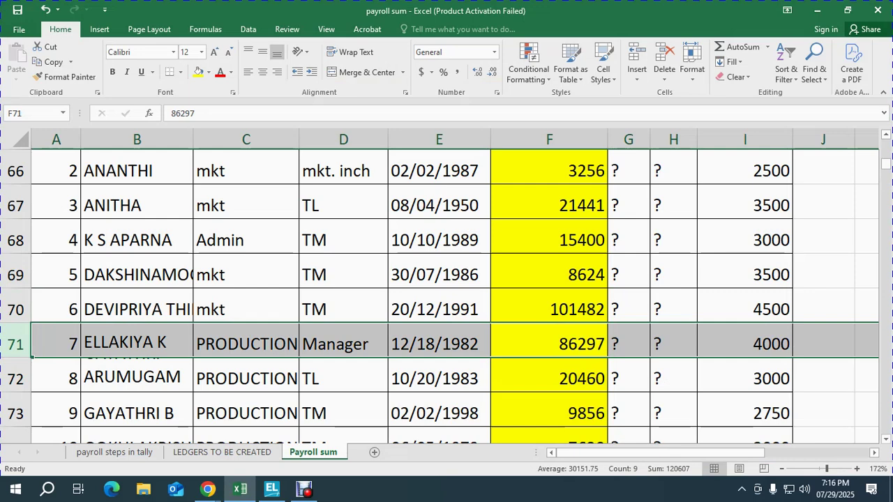
key("alt+Tab")
key("Down")
key("Down")
key("Down")
key("Return")
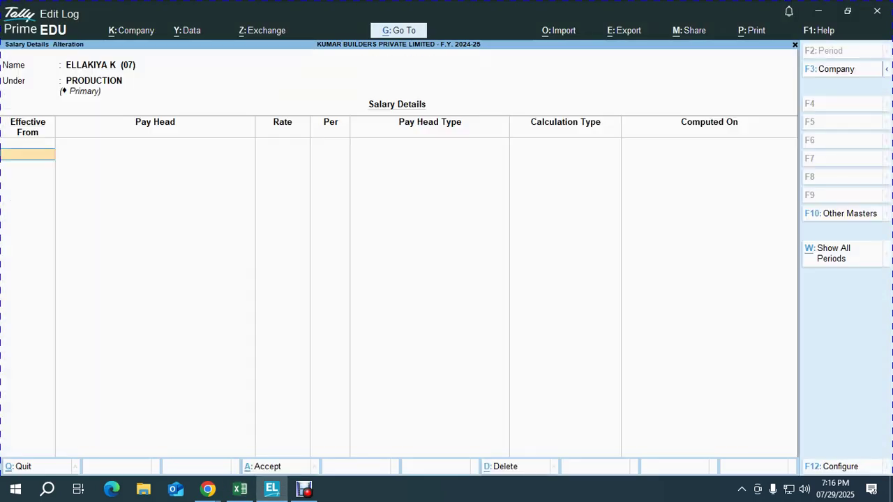
Start the seventh employee's salary details on 1-Apr-24, copying the employee group's pay heads, and enter the BASIC rate as 86,297 from Excel
type("1.4")
key("Return")
key("Return")
key("Return")
key("Return")
key("alt+Tab")
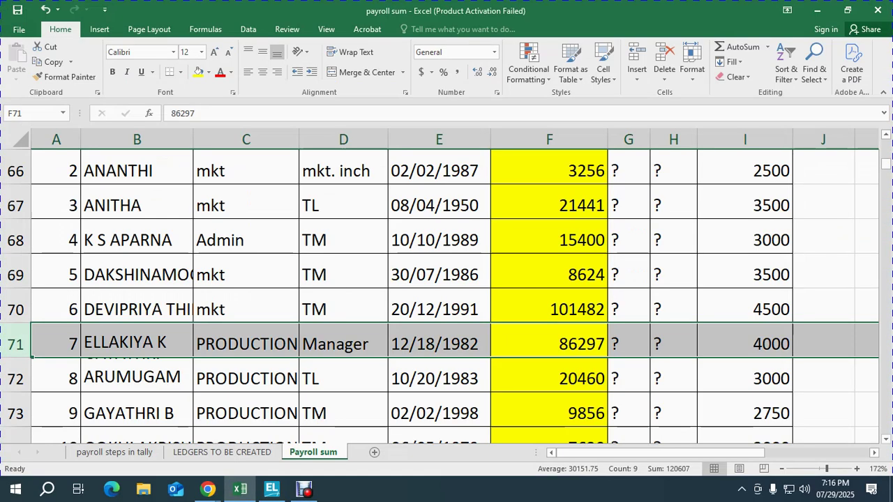
key("alt+Tab")
type("86,297")
key("Return")
key("Return")
key("Return")
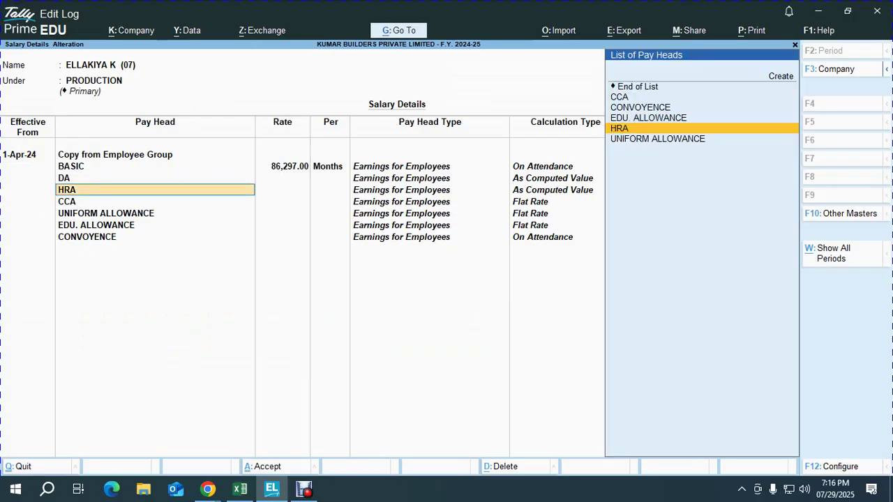
Check the seventh employee's CCA in the Excel payroll sum and enter 4,000 as the CCA rate in TallyPrime
key("Return")
key("alt+Tab")
key("alt+Tab")
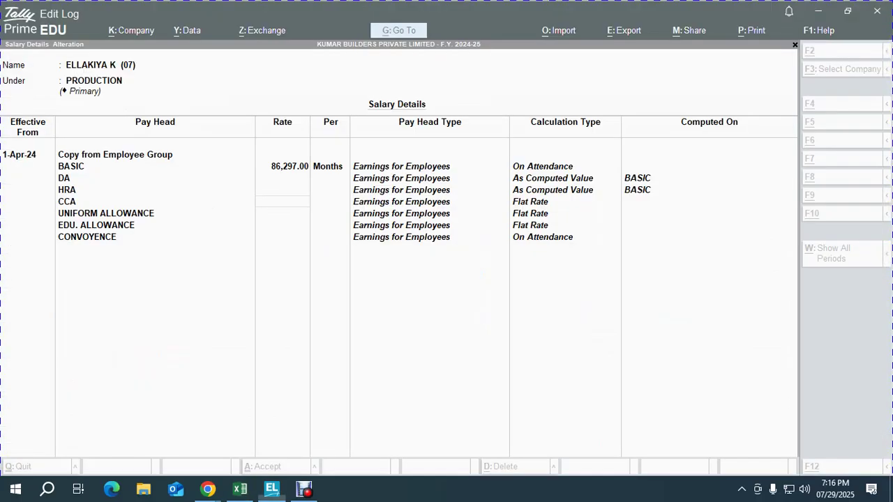
type("4000")
key("Return")
key("Return")
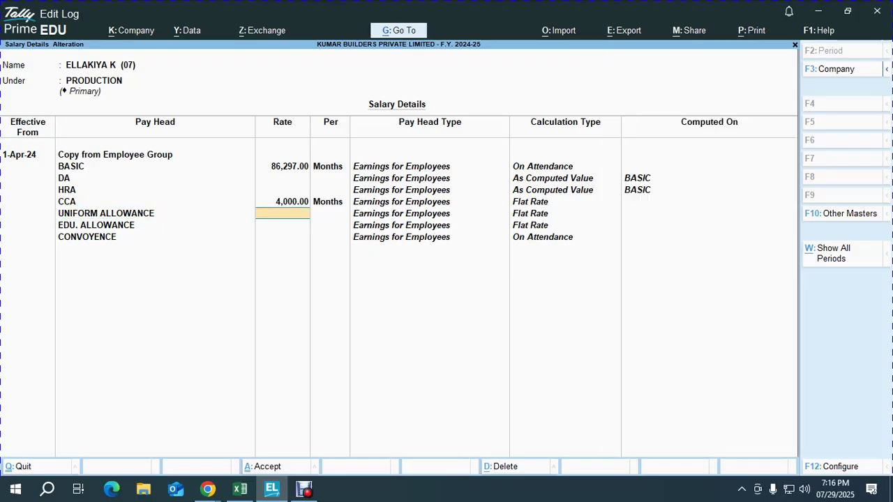
Select the seventh employee's allowance row in Excel and enter 1,000 as the UNIFORM ALLOWANCE rate in TallyPrime
key("alt+Tab")
left_click(247, 378)
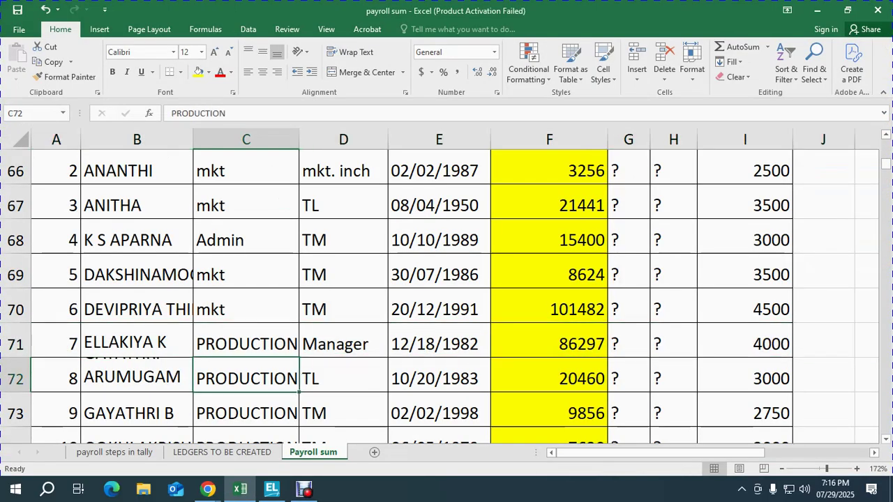
scroll(447, 297, "down", 5)
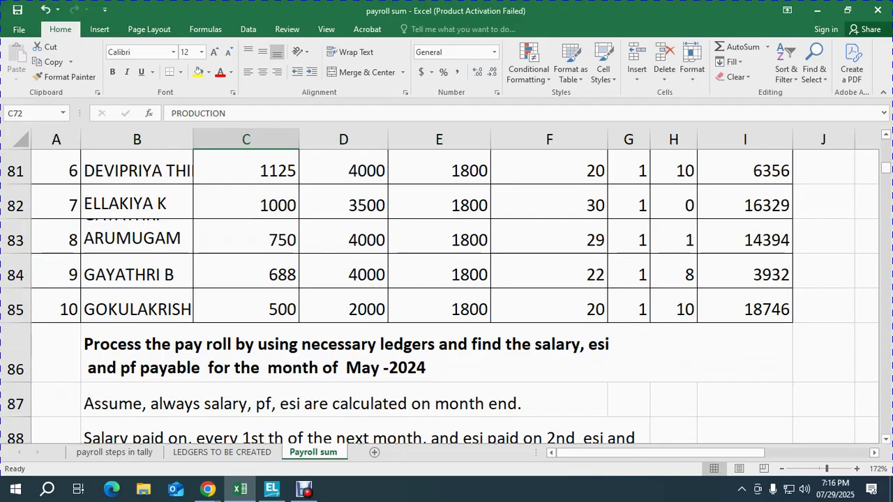
left_click(246, 203)
left_click(21, 209)
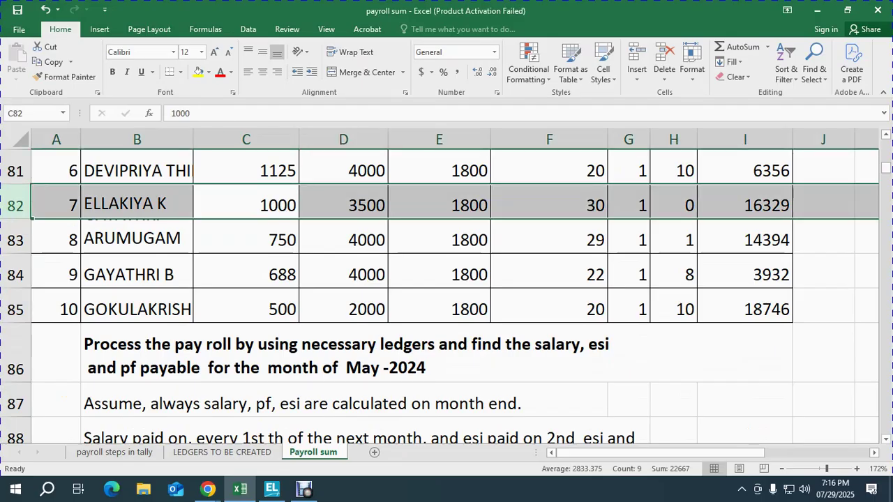
key("alt+Tab")
type("3")
key("BackSpace")
type("1000")
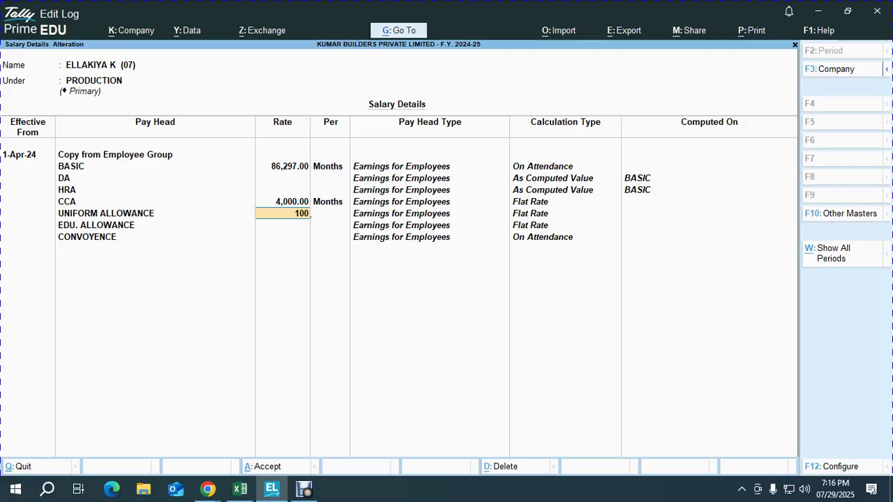
key("Return")
Enter 3,500 for EDU. ALLOWANCE and 1,800 for CONVOYENCE from the Excel row, and accept the seventh employee's salary details
key("alt+Tab")
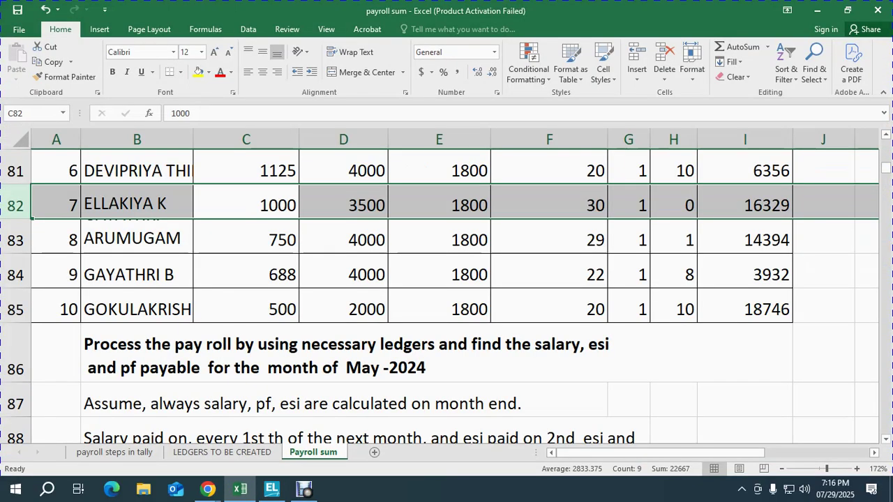
key("alt+Tab")
type("3500")
key("Return")
type("1,800")
key("Return")
key("Return")
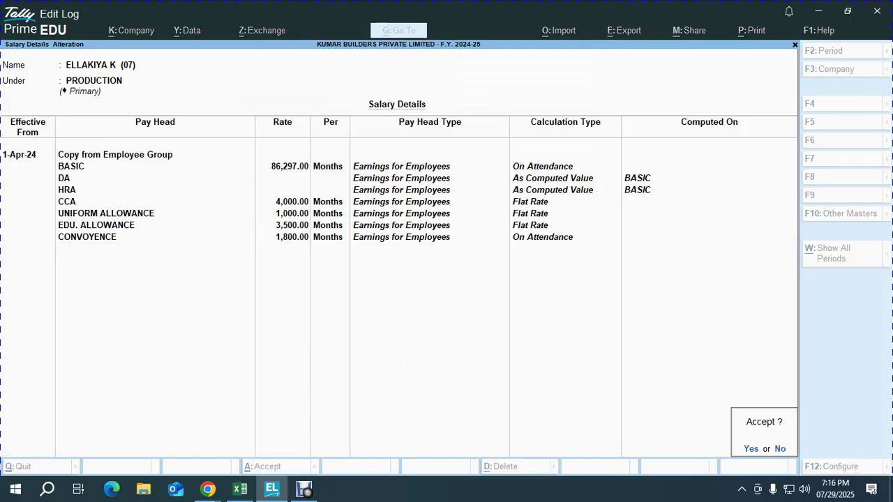
key("Return")
Select the eighth employee's allowance row in the Excel payroll sum and open that employee's salary details under PRODUCTION in TallyPrime
left_click(335, 205)
key("alt+Tab")
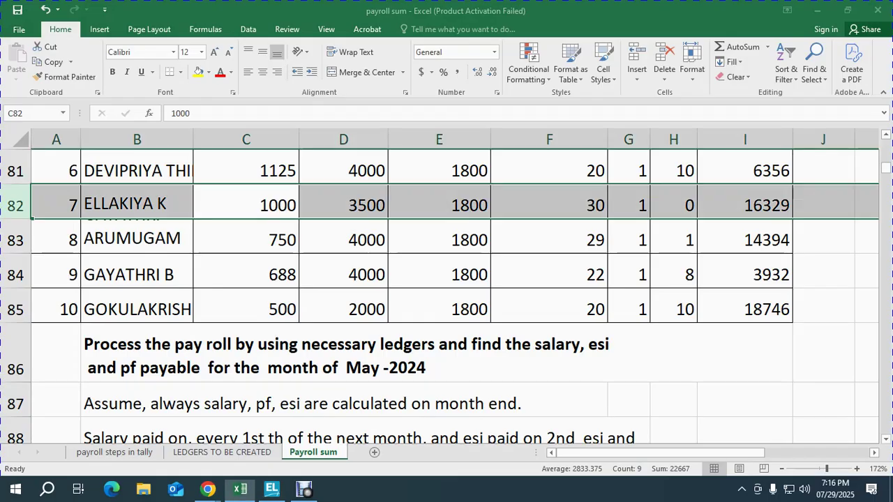
left_click(246, 240)
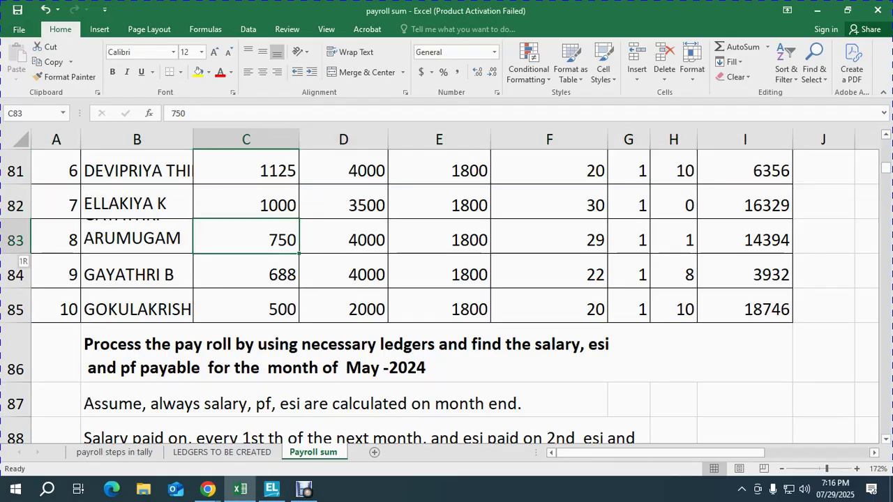
left_click(20, 250)
key("alt+Tab")
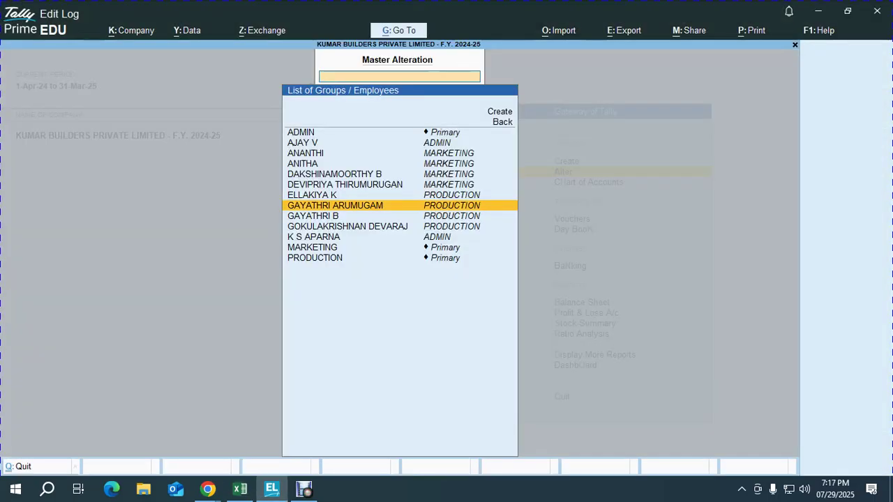
key("Return")
Set the eighth employee's salary details effective from 1-Apr-24 and copy the pay heads from the employee group
type("1.0")
type("4")
key("Return")
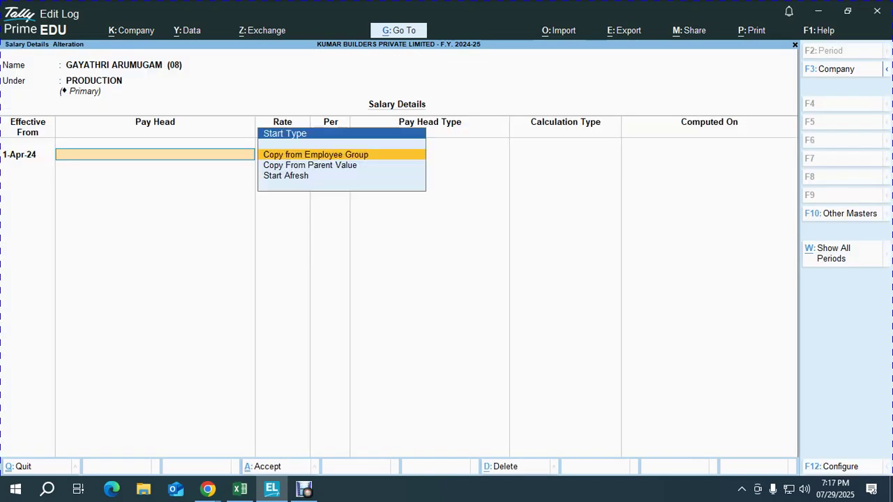
key("Return")
key("Return")
Find the eighth employee's fixed basic in the Excel payroll sum and enter 20,460 as the BASIC rate in TallyPrime
key("alt+Tab")
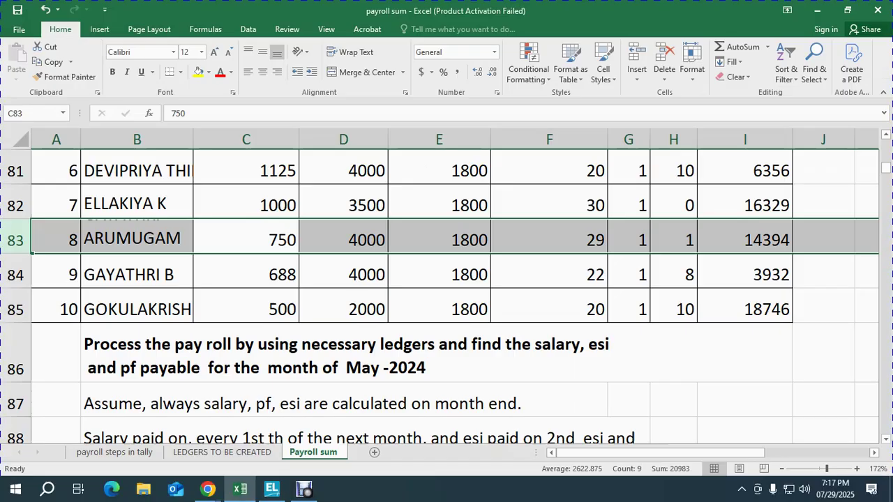
scroll(446, 293, "up", 4)
scroll(446, 293, "down", 1)
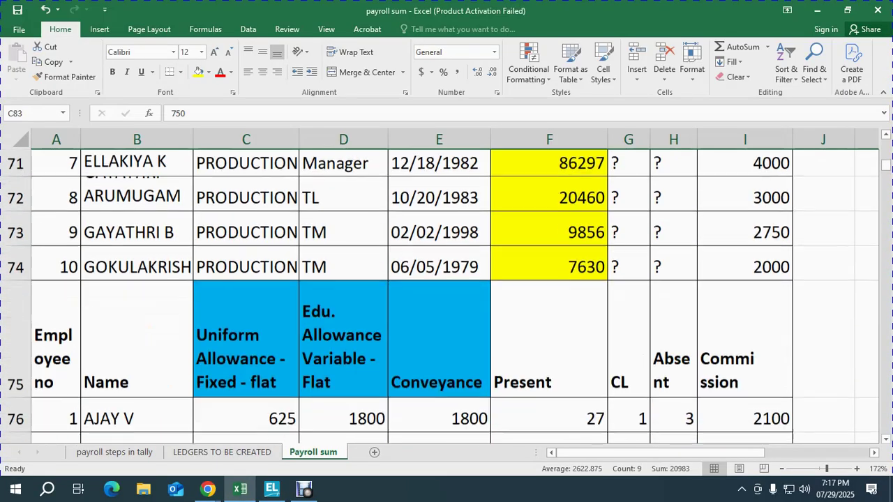
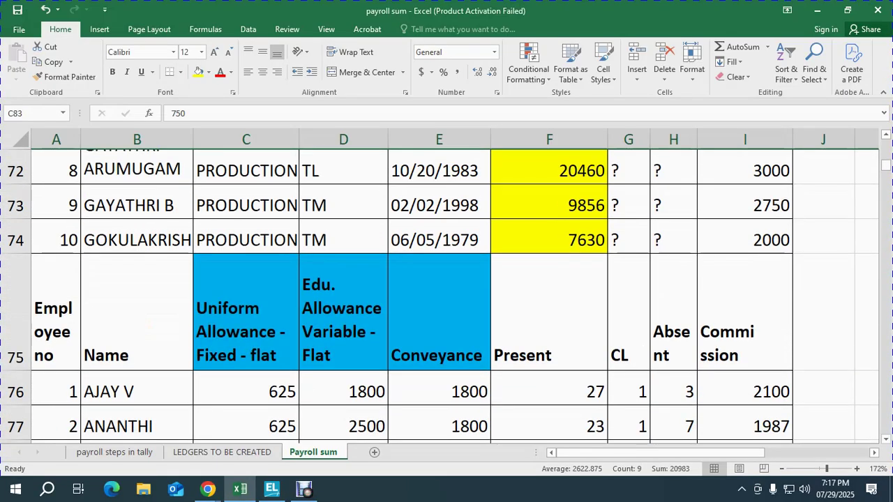
left_click(549, 205)
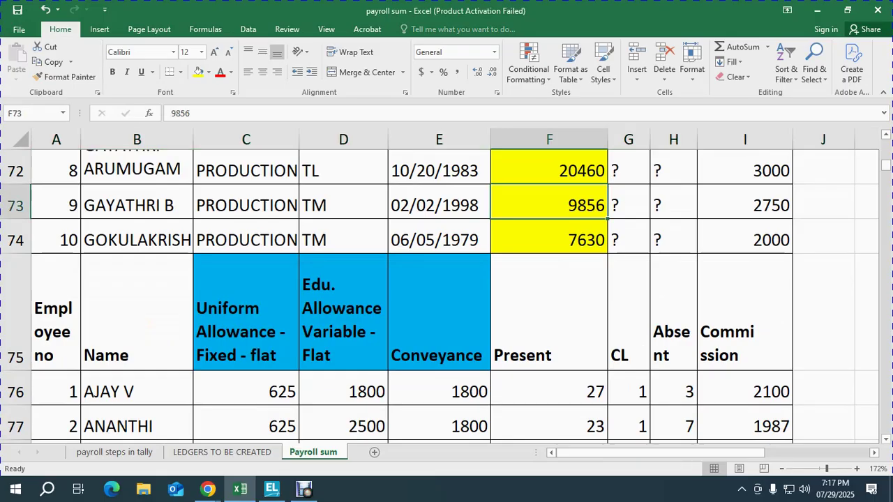
key("shift+space")
key("alt+Tab")
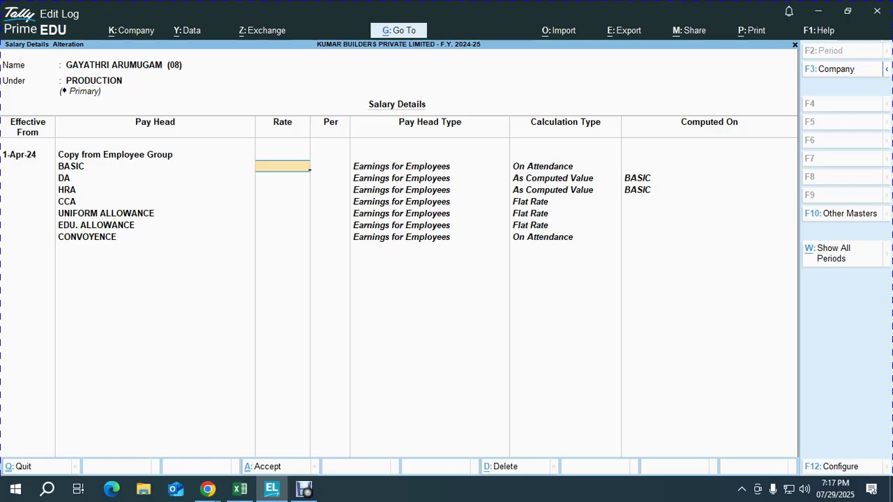
key("alt+Tab")
left_click(549, 171)
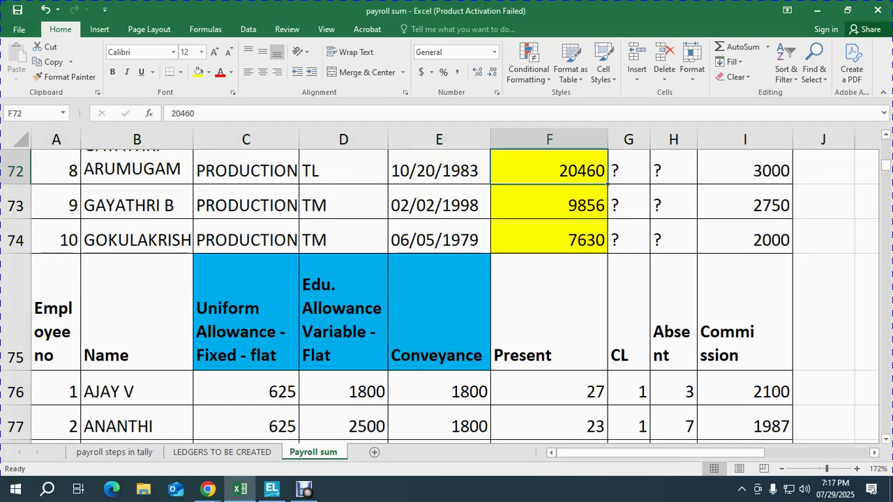
key("alt+Tab")
type("20")
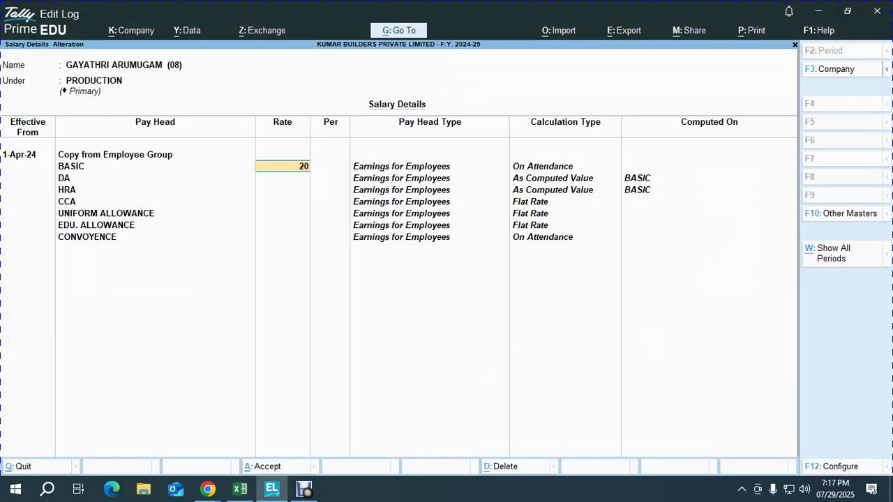
type(",460")
key("Return")
key("Return")
Check the eighth employee's CCA in Excel and enter 3,000 as the CCA rate in TallyPrime
key("Return")
key("Return")
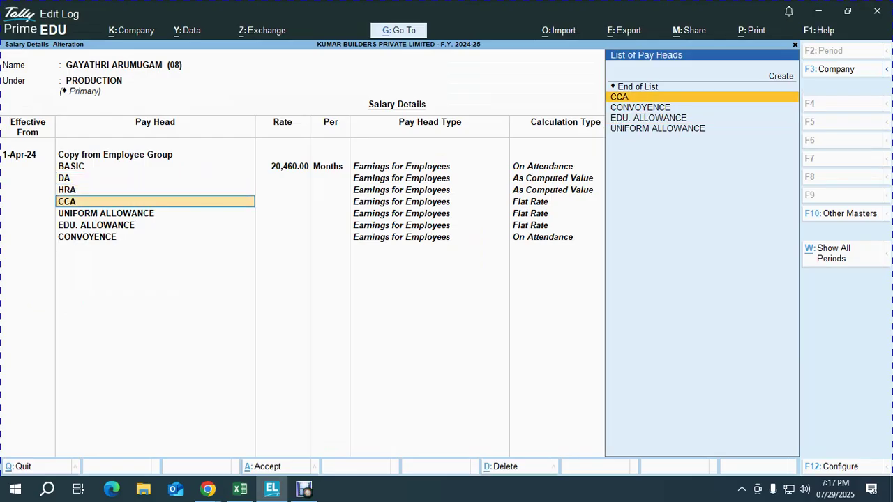
key("Return")
key("alt+Tab")
key("alt+Tab")
type("3000")
key("Return")
key("Return")
key("Return")
Enlarge row 83 in the Excel payroll sum so the eighth employee's full name fits in the allowance table
key("alt+Tab")
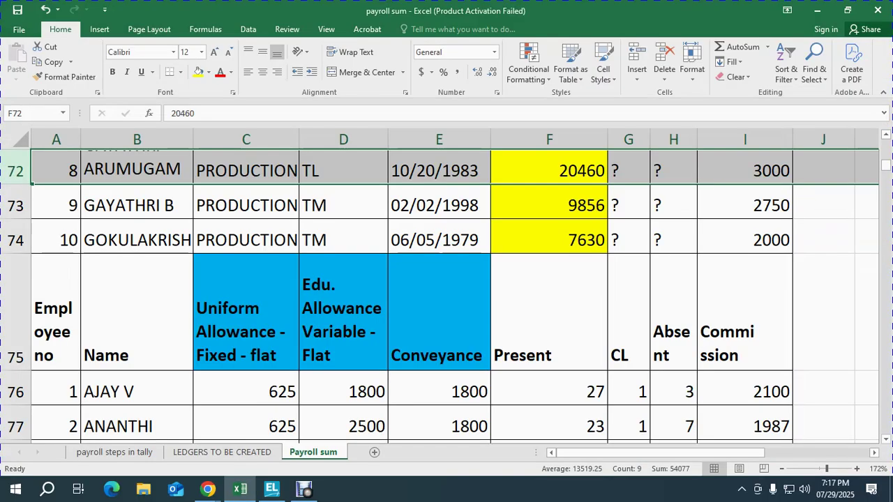
left_click(137, 312)
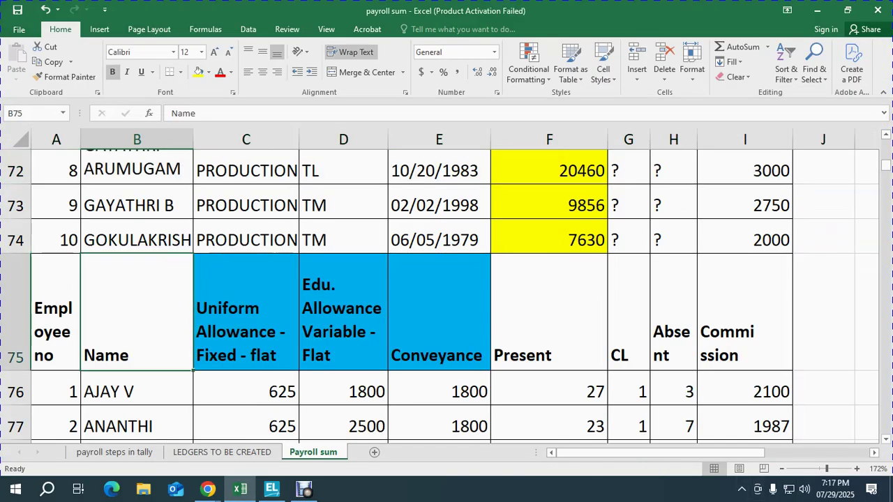
scroll(446, 293, "down", 2)
left_click(136, 340)
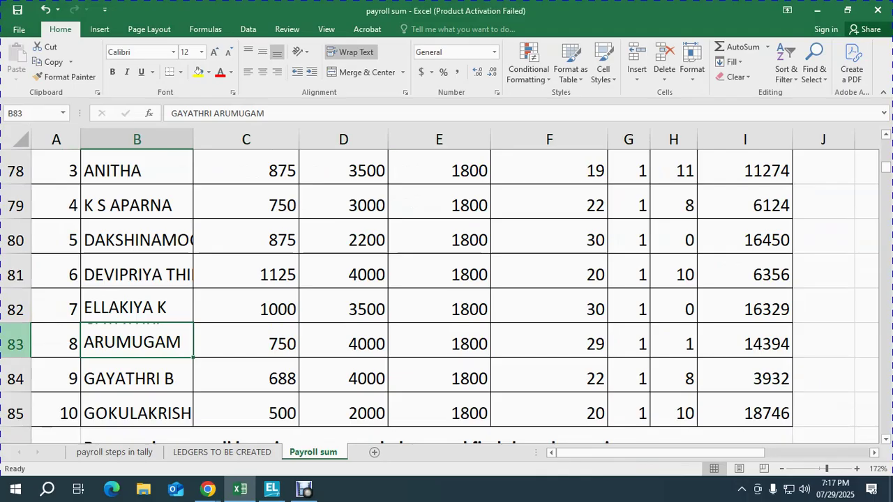
left_click_drag(15, 322, 15, 322)
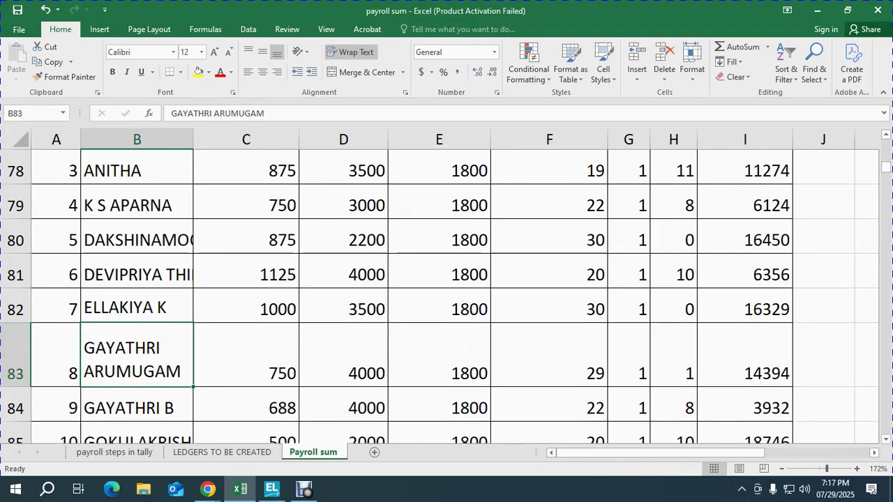
Enter 750 as the eighth employee's UNIFORM ALLOWANCE rate in TallyPrime, taken from the Excel allowance row
left_click(245, 355)
key("alt+Tab")
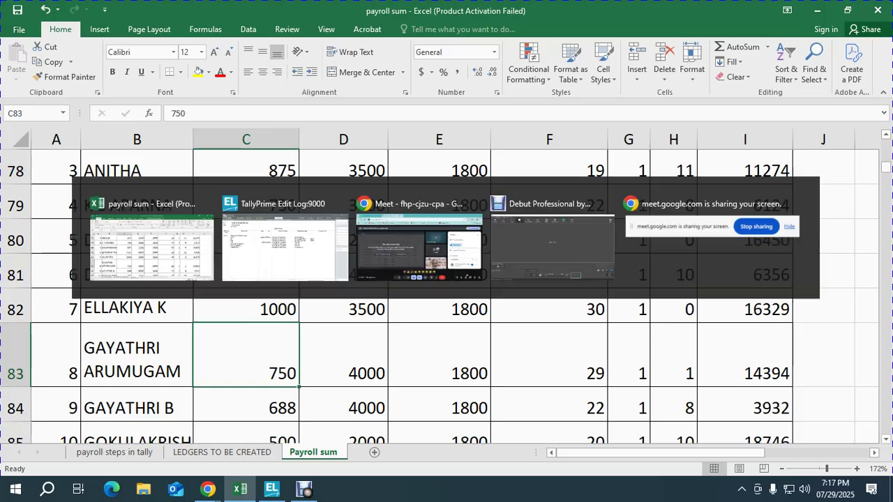
key("BackSpace")
key("BackSpace")
type("0")
key("Return")
key("Return")
Check the eighth employee's education allowance in Excel and enter 4,000 as the EDU. ALLOWANCE rate in TallyPrime
key("alt+Tab")
key("ctrl+shift+Right")
key("alt+Tab")
type("4,000")
key("Return")
key("Return")
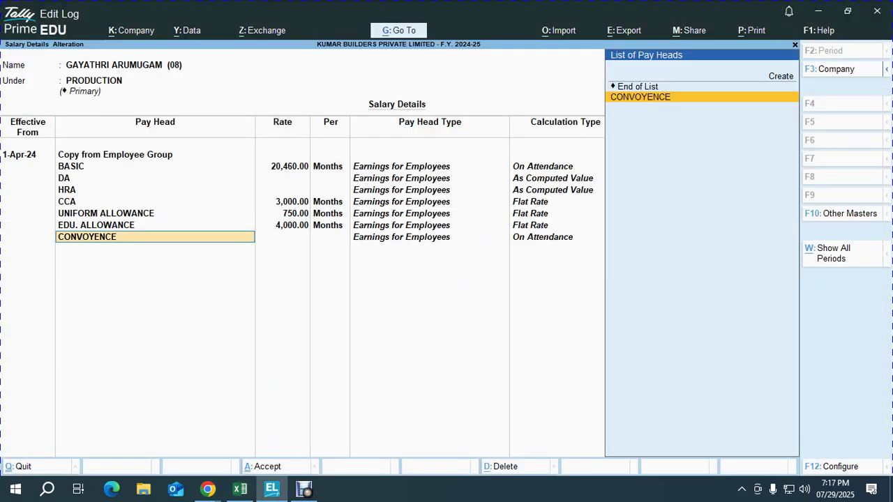
Enter 1,800 as the eighth employee's CONVOYENCE rate and accept the salary details
key("Down")
key("Up")
type("1800")
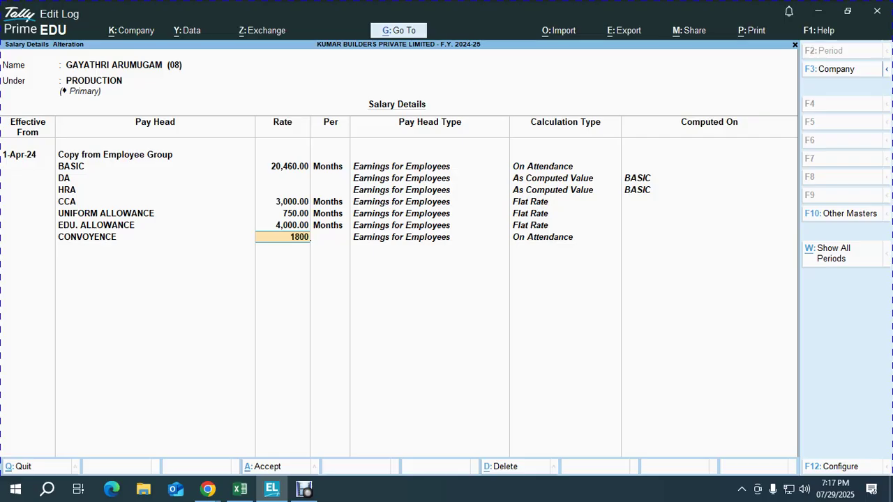
key("Return")
key("Return")
key("Return")
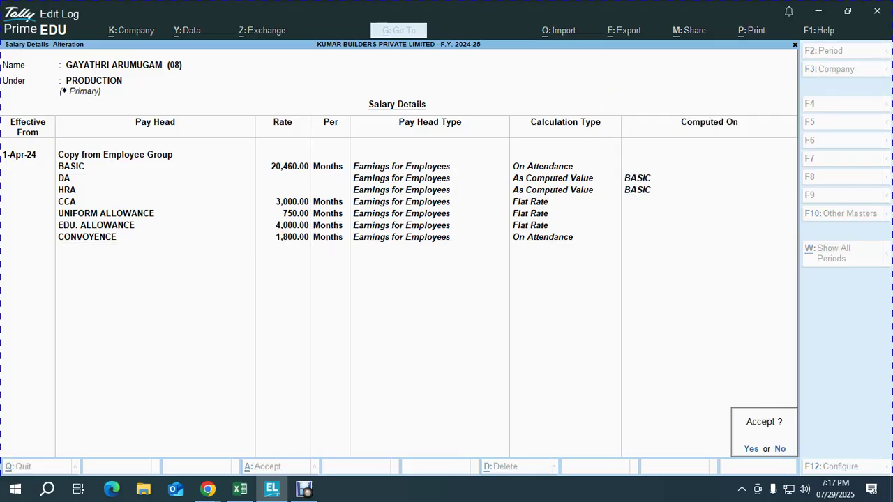
key("y")
Select the ninth employee's allowance row in the Excel payroll sum and open that employee's salary details under PRODUCTION in TallyPrime
key("alt+Tab")
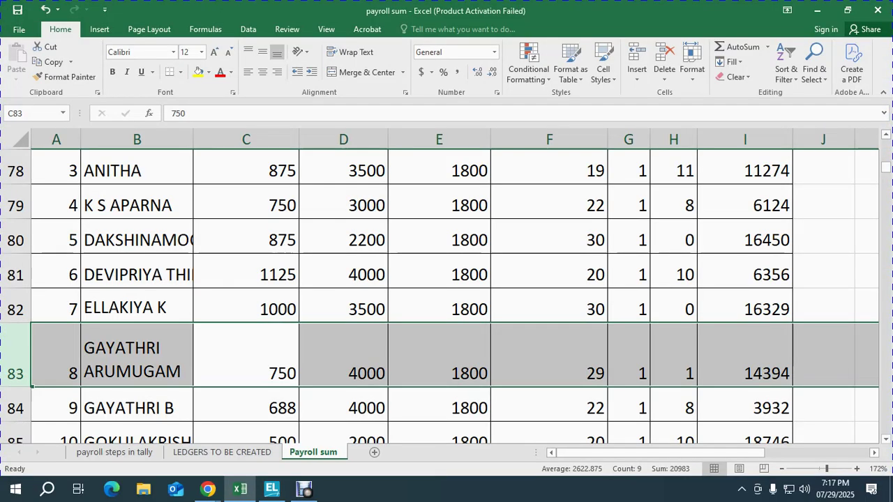
key("Down")
key("shift+space")
key("alt+Tab")
key("Down")
key("Down")
key("Down")
key("Down")
key("Down")
key("Down")
key("Down")
key("Down")
key("Down")
key("Down")
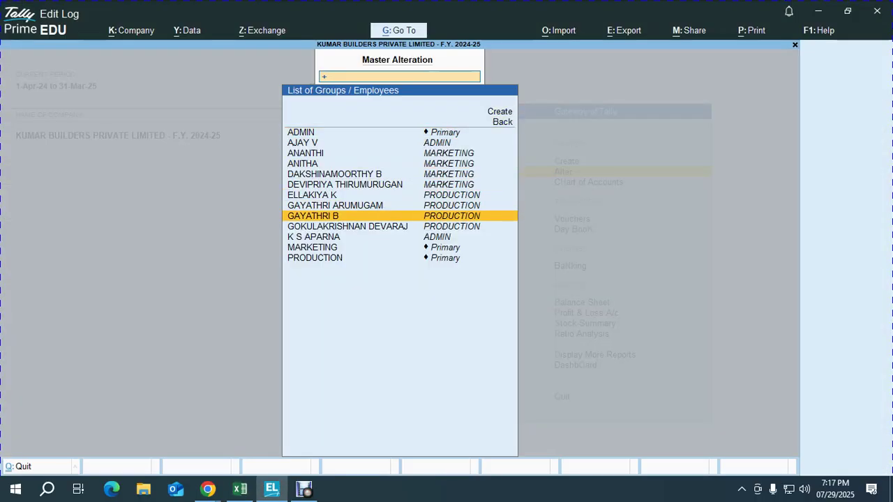
key("Return")
Set the ninth employee's salary details effective from 1-Apr-24 with the pay heads copied from the employee group
key("Return")
key("Return")
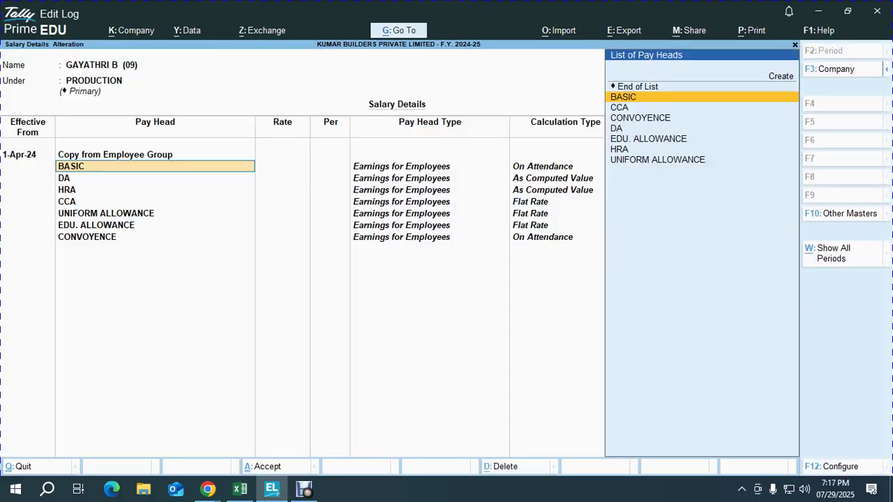
key("Return")
Select the ninth employee's basic pay row in the Excel payroll sum and enter 9,856 as the BASIC rate in TallyPrime
key("alt+Tab")
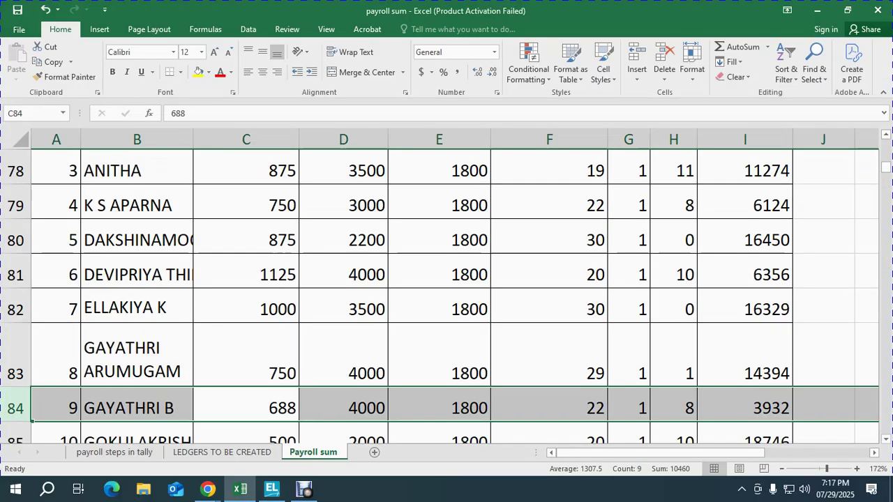
scroll(446, 293, "up", 2)
scroll(446, 293, "up", 1)
left_click(549, 309)
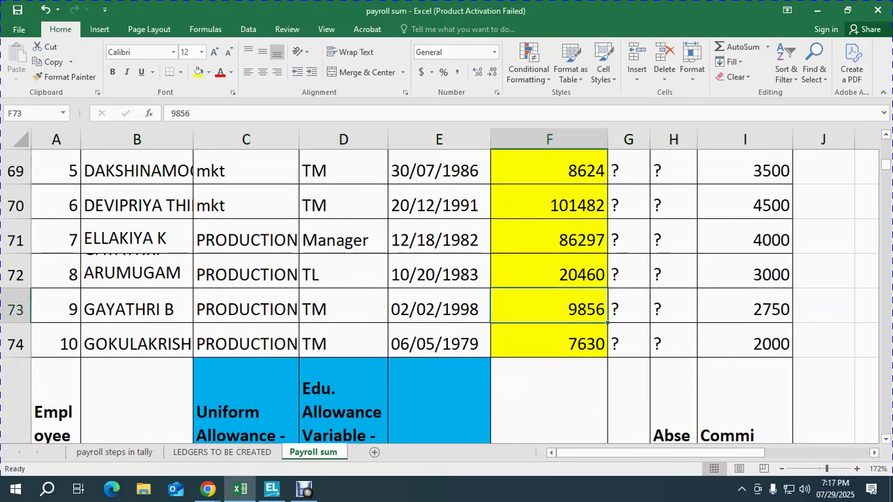
key("shift+space")
key("alt+Tab")
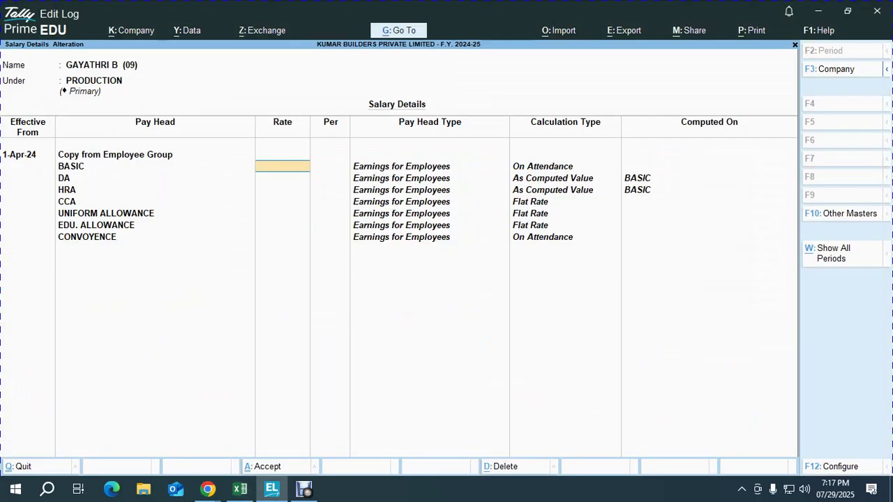
type("9856")
key("Return")
key("Return")
key("Return")
key("Return")
key("Return")
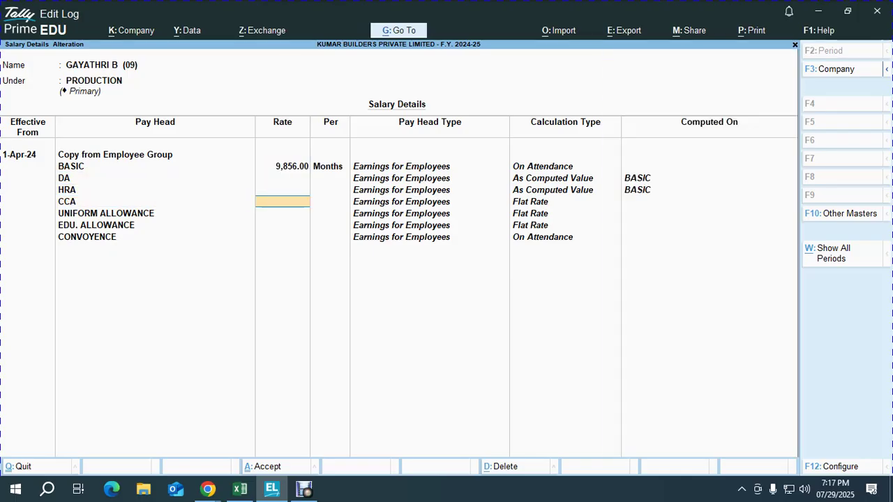
Check the ninth employee's CCA in Excel and enter 2,750 as the CCA rate in TallyPrime
key("alt+Tab")
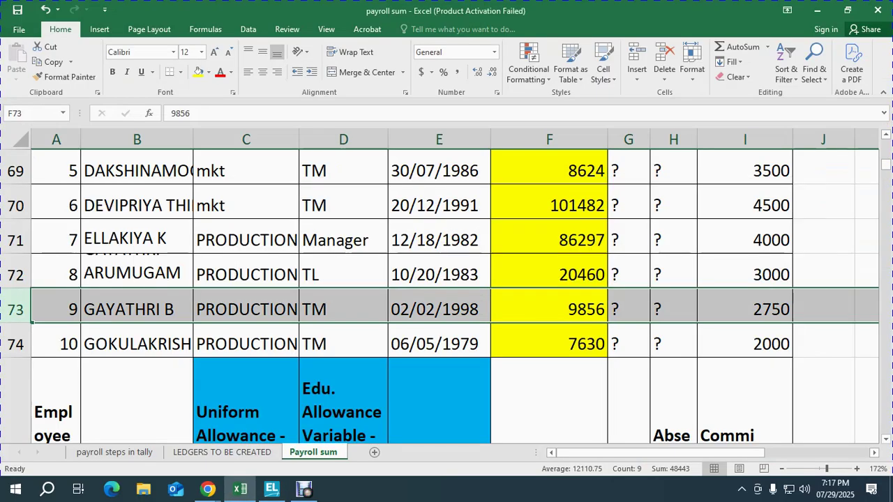
key("alt+Tab")
type("2750")
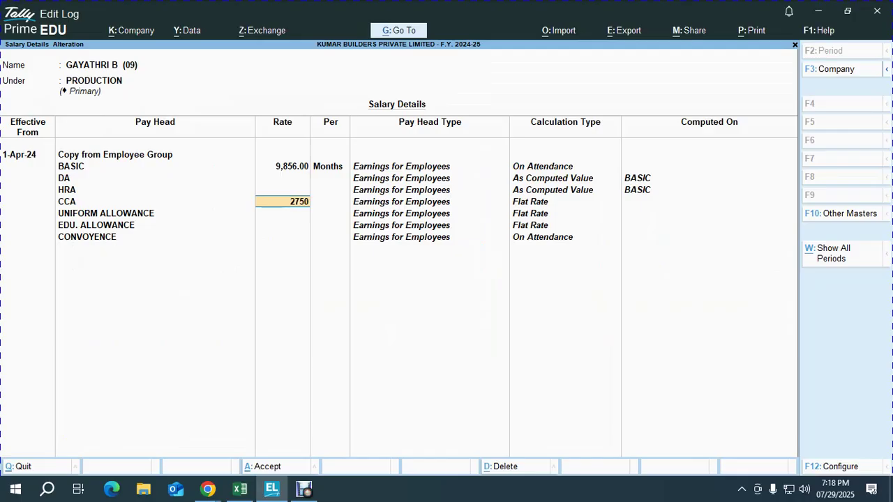
key("Return")
key("Return")
key("Return")
Select the ninth employee's allowance row in Excel and enter 688 as the UNIFORM ALLOWANCE rate in TallyPrime
key("alt+Tab")
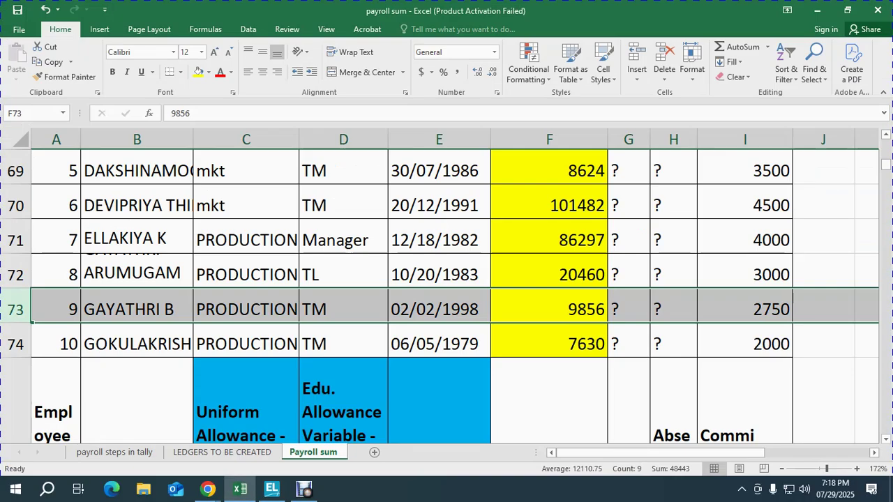
left_click(343, 404)
scroll(343, 404, "down", 4)
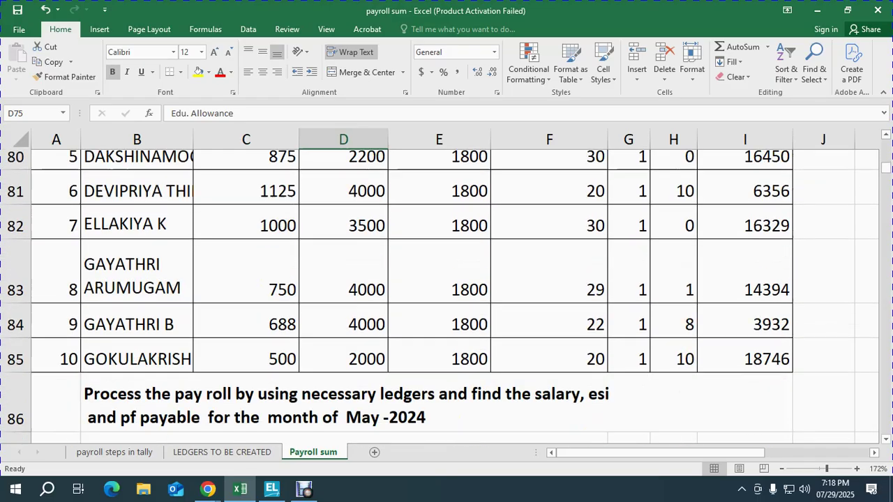
scroll(441, 295, "down", 1)
left_click(245, 265)
key("Down")
key("shift+space")
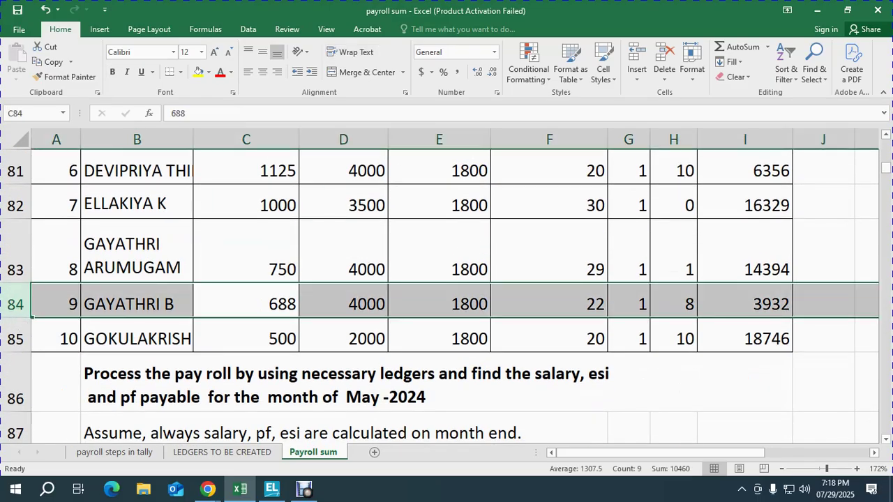
key("alt+Tab")
type("688")
key("Return")
key("Return")
key("Return")
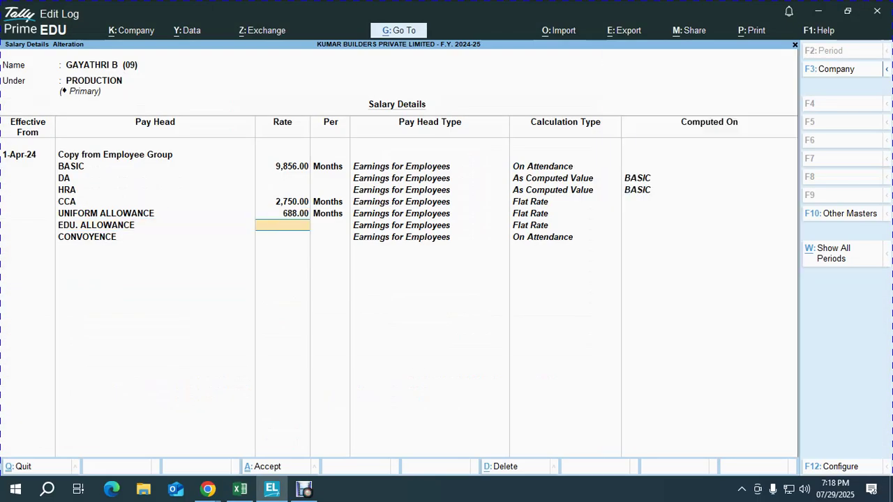
Check the ninth employee's education allowance in Excel and enter 4,000 as the EDU. ALLOWANCE rate in TallyPrime
key("alt+Tab")
key("alt+Tab")
type("4000")
key("Return")
key("Return")
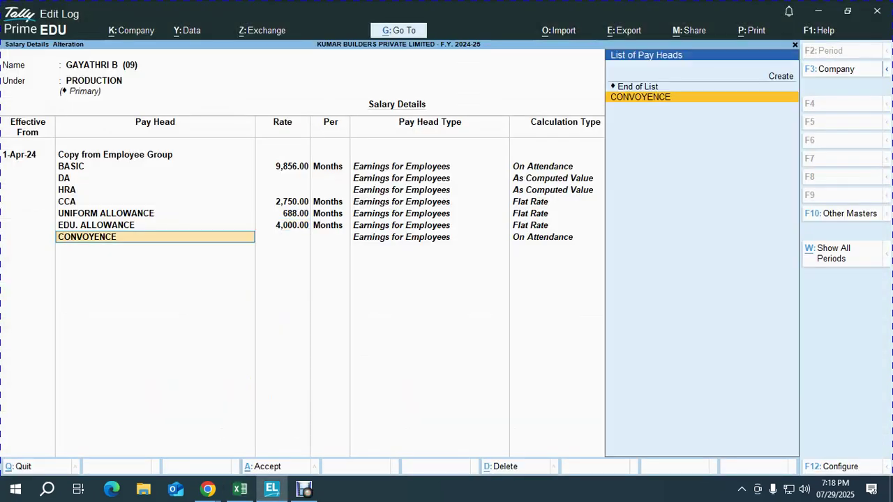
Enter 1,800 as the ninth employee's CONVOYENCE rate and accept the salary details
key("Return")
type("1,800")
key("Return")
key("Return")
key("Return")
key("Return")
key("Return")
Select the tenth employee's basic pay row in the Excel payroll sum
key("alt+Tab")
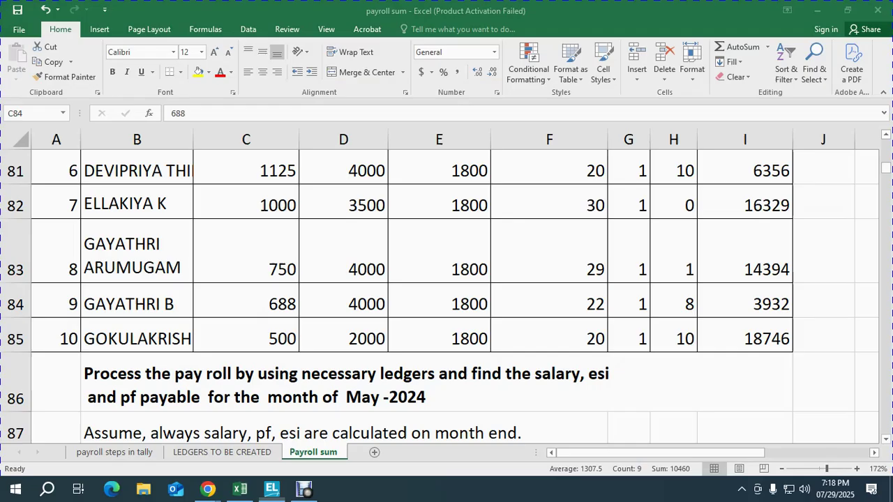
left_click(246, 304)
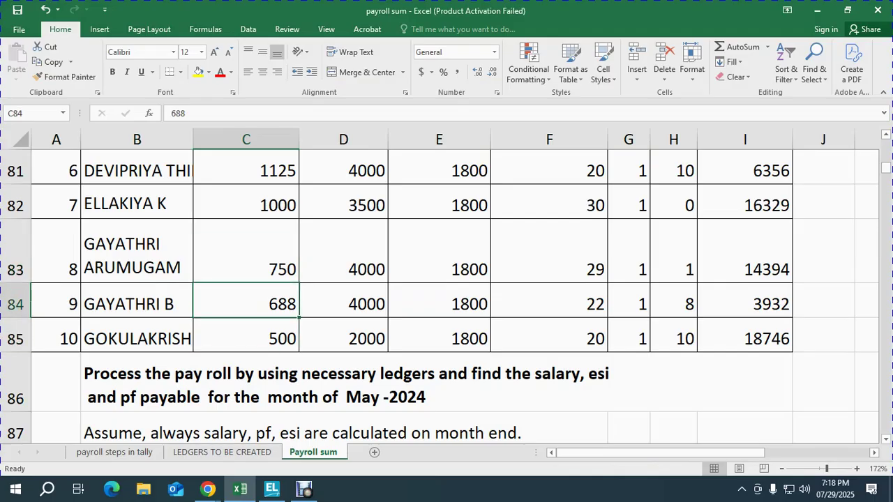
key("Up")
key("Up")
key("Up")
key("Up")
key("Up")
key("Up")
key("Up")
key("Up")
key("Up")
key("Up")
key("Up")
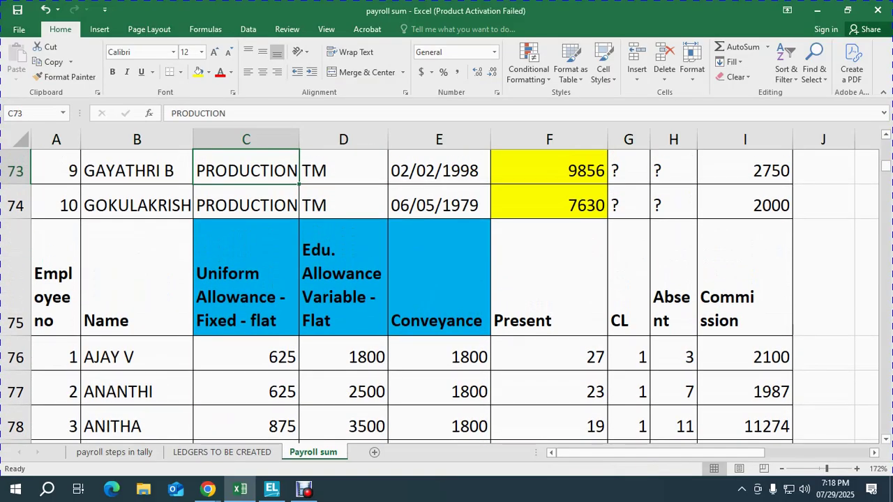
key("Down")
key("Right")
key("Right")
key("Right")
key("shift+space")
Open the tenth employee's salary details in TallyPrime and set them effective from 1-Apr-24 with the pay heads copied from the employee group
key("alt+Tab")
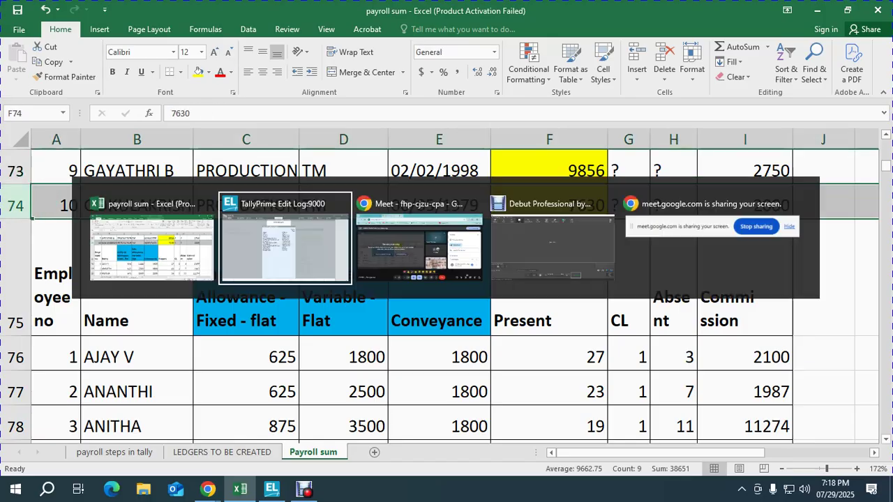
key("Down")
key("Return")
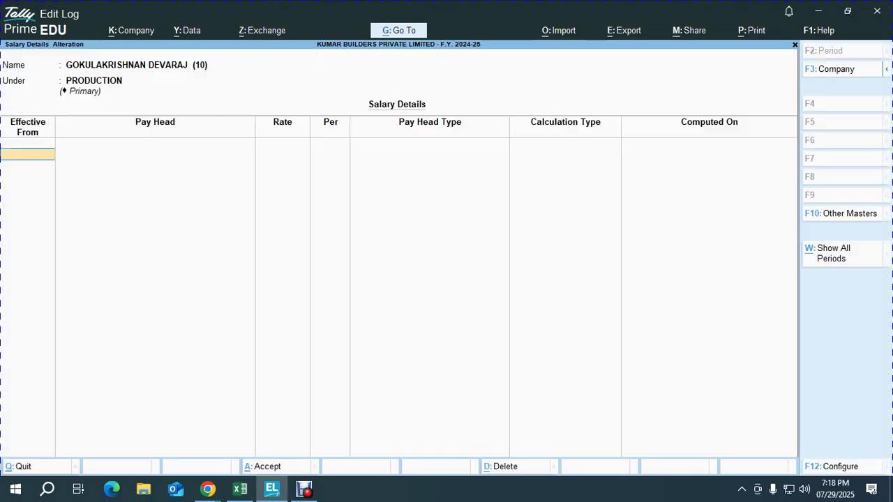
key("Return")
key("Return")
key("Return")
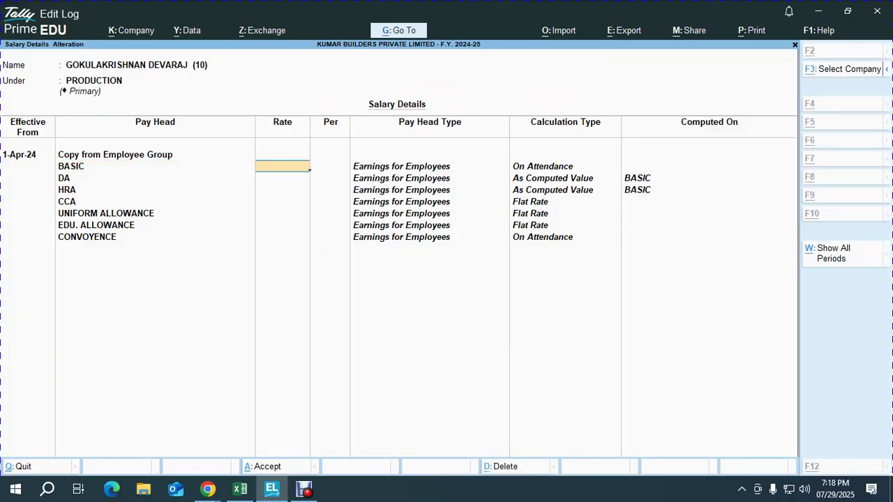
Check the tenth employee's basic pay in Excel and enter 7,630 as the BASIC rate in TallyPrime
key("alt+Tab")
key("alt+Tab")
type("7")
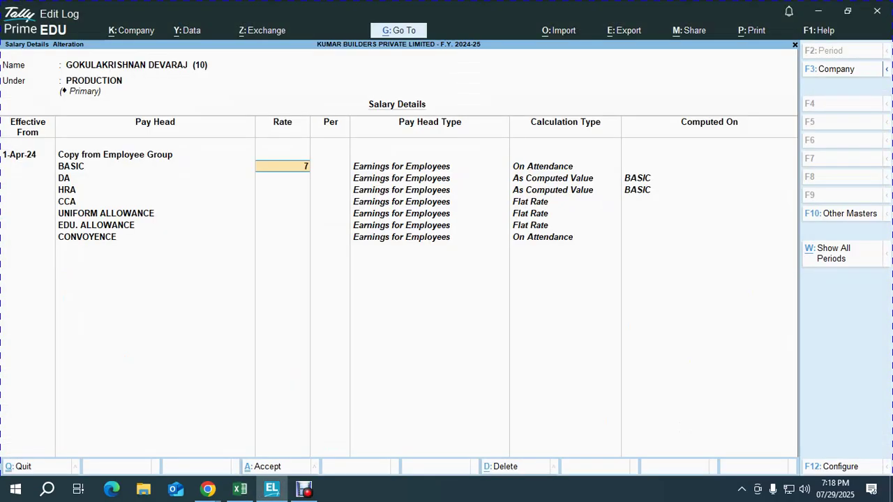
type(",630")
key("Return")
key("Return")
key("Return")
key("Return")
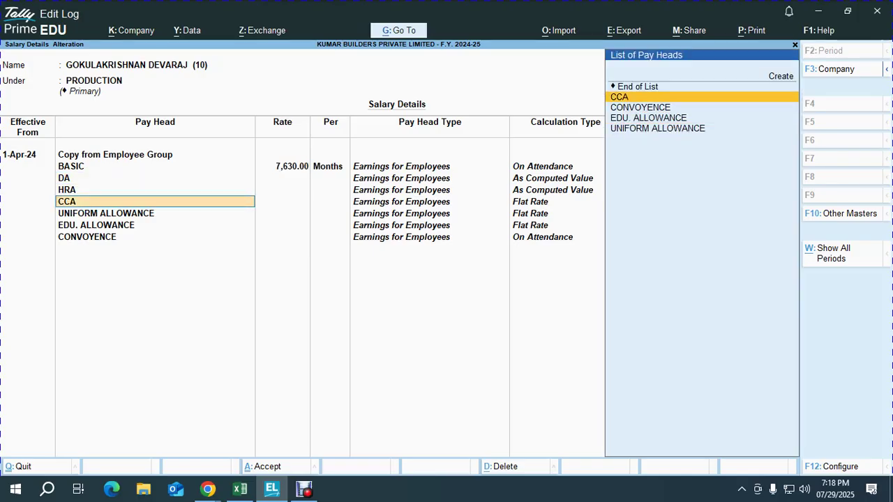
Check the tenth employee's CCA in Excel and enter 2,000 as the CCA rate in TallyPrime
key("Return")
key("alt+Tab")
key("alt+Tab")
type("2000")
key("Return")
key("Return")
key("Return")
Select the tenth employee's allowance row in Excel and enter 500 as UNIFORM ALLOWANCE and 2,000 as EDU. ALLOWANCE in TallyPrime
key("alt+Tab")
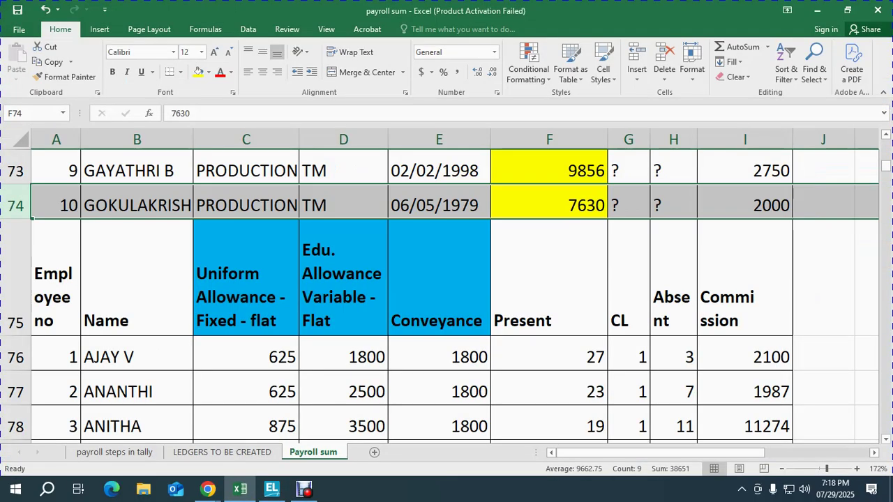
left_click(439, 392)
scroll(439, 391, "down", 4)
scroll(439, 391, "up", 1)
left_click(245, 305)
key("ctrl+shift+Right")
key("alt+Tab")
type("50")
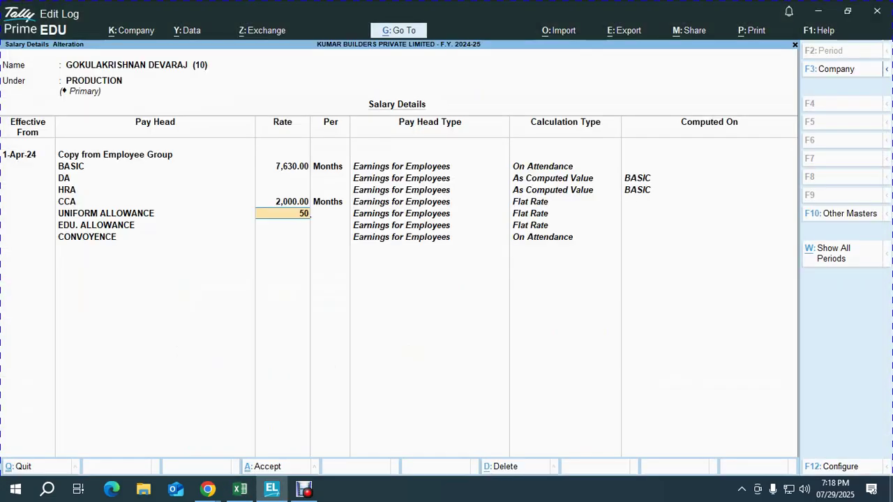
type("0")
key("Return")
key("Return")
type("2000")
key("Return")
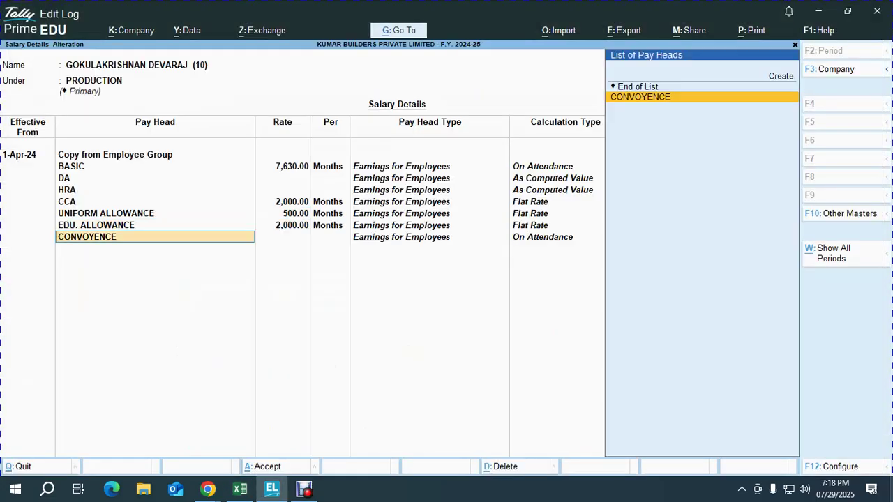
Check the tenth employee's conveyance in Excel, enter 1,800 as the CONVOYENCE rate in TallyPrime and accept the salary details
key("alt+Tab")
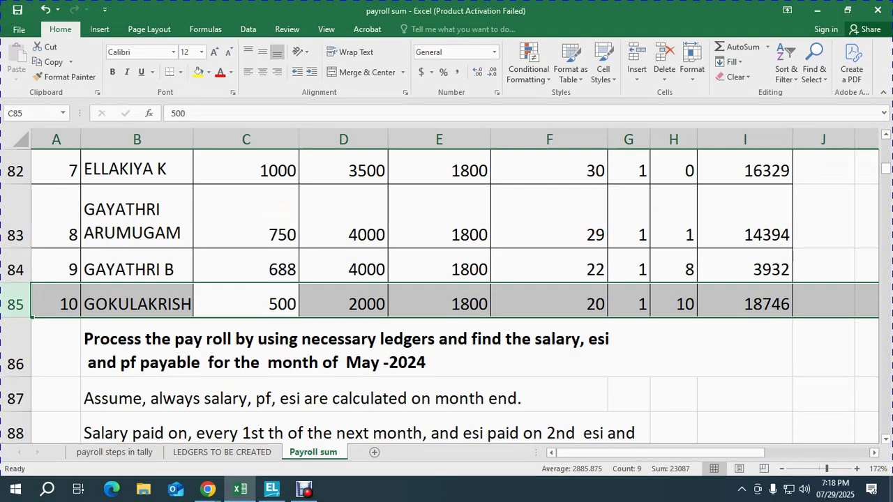
key("alt+Tab")
key("Return")
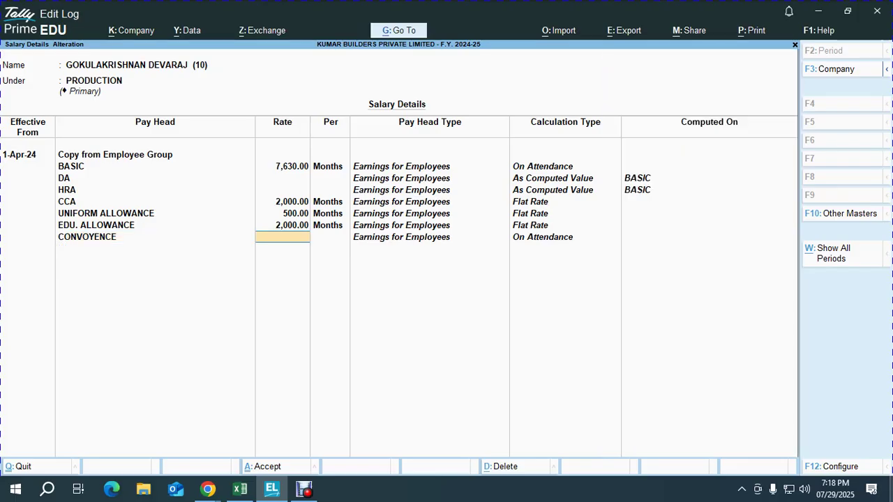
type("1,800")
key("Return")
key("Return")
key("Return")
key("Return")
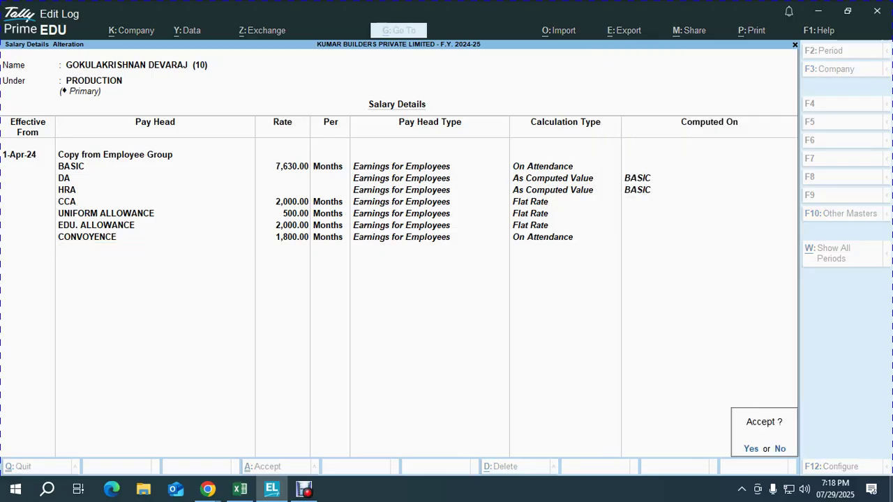
key("Return")
key("alt+Tab")
key("alt+Tab")
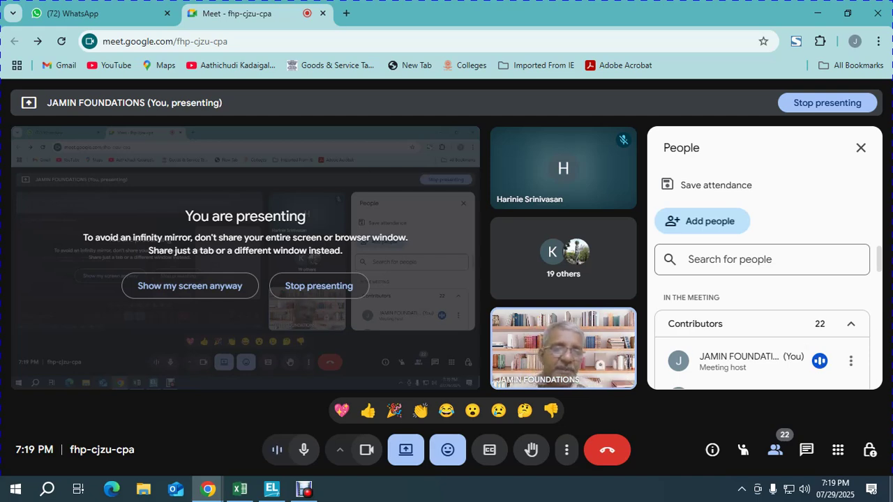
key("alt+Tab")
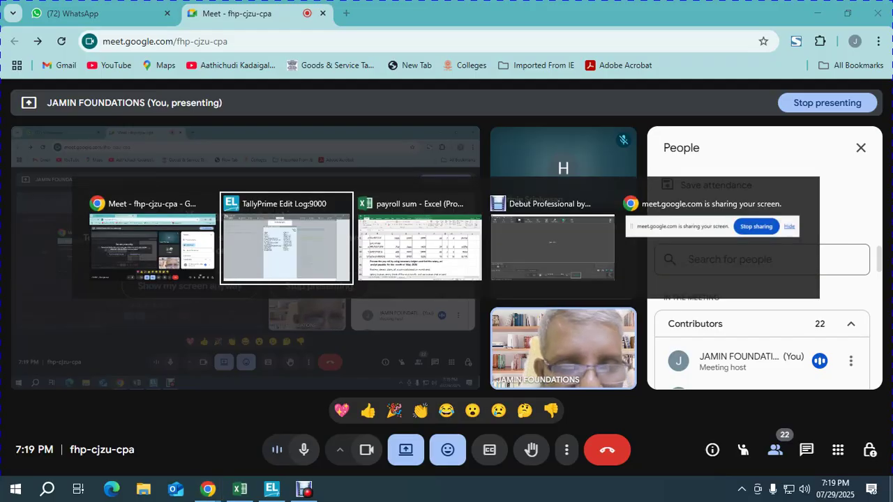
Leave the employee list in TallyPrime and open the SALARY PAYABLE ledger for alteration
key("Escape")
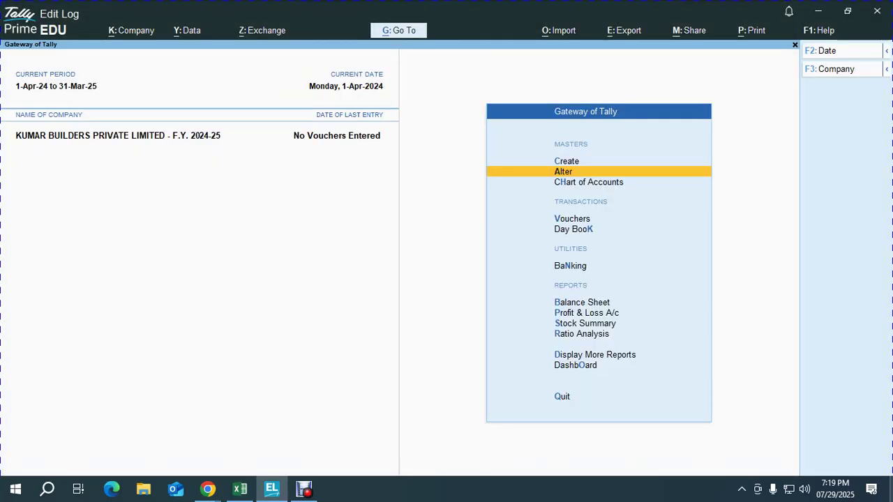
key("Return")
key("Down")
key("Down")
key("Up")
key("Return")
type("Sala")
key("Return")
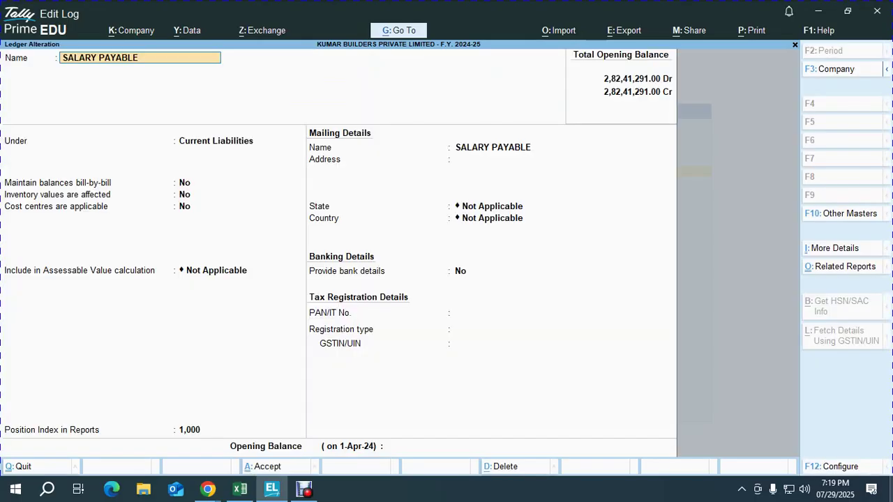
Leave the SALARY PAYABLE ledger alteration and switch to the payroll sum workbook in Excel
key("Escape")
key("Escape")
key("y")
key("Up")
key("alt+Tab")
key("alt+Tab")
key("Tab")
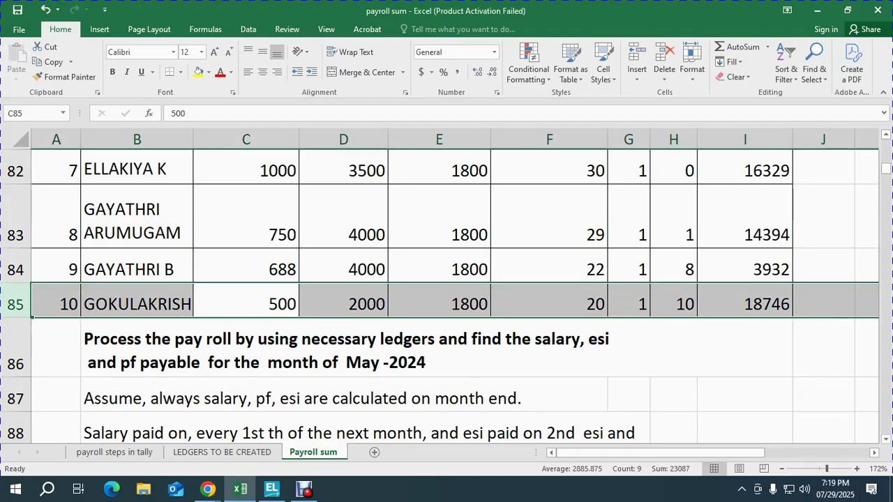
Mark checklist item 7, Salary Define - Alter, as ok in cell F97
left_click(549, 395)
scroll(549, 395, "down", 4)
left_click(549, 272)
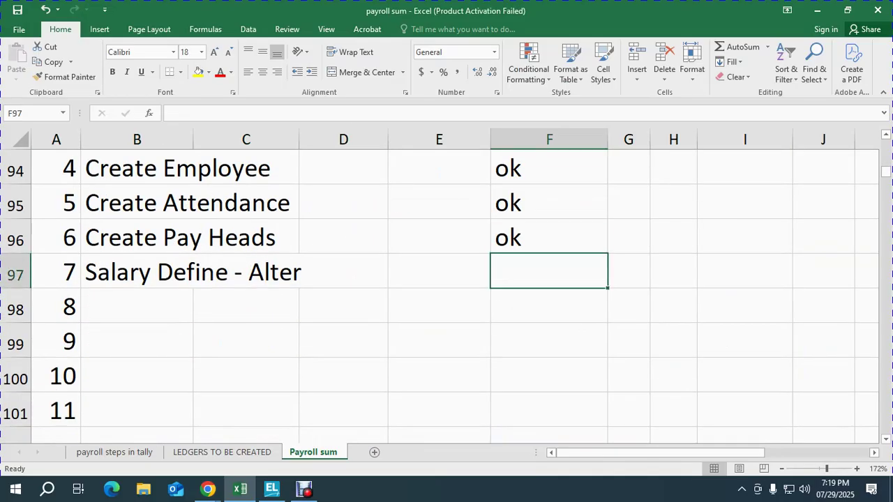
type("ok")
key("Return")
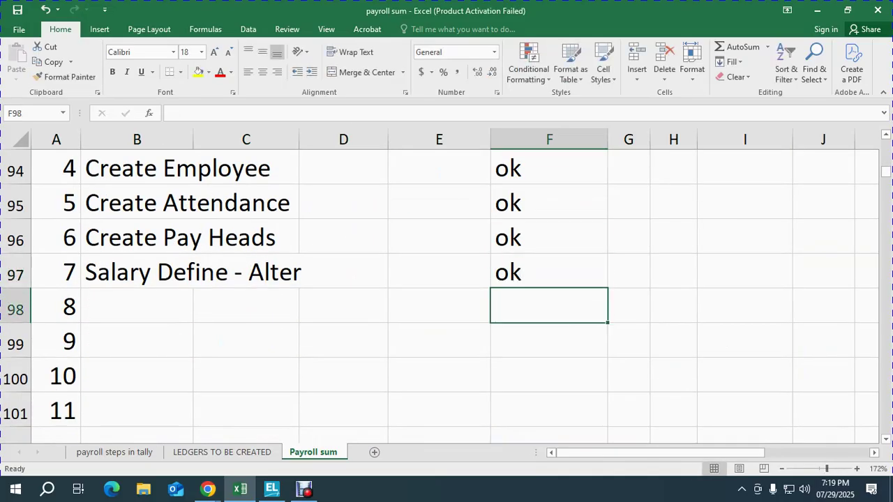
Enter "Attendance Process" as checklist item 8 in cell B98
key("Left")
key("Left")
key("Left")
key("Left")
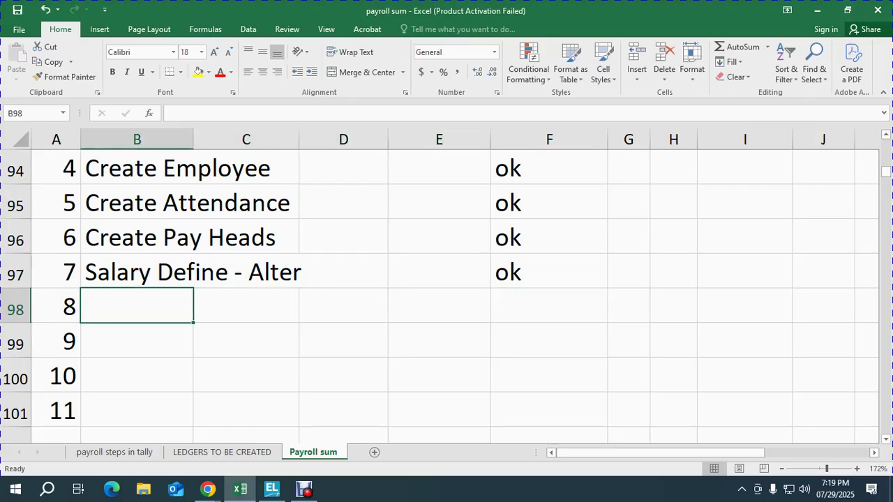
key("alt+Tab")
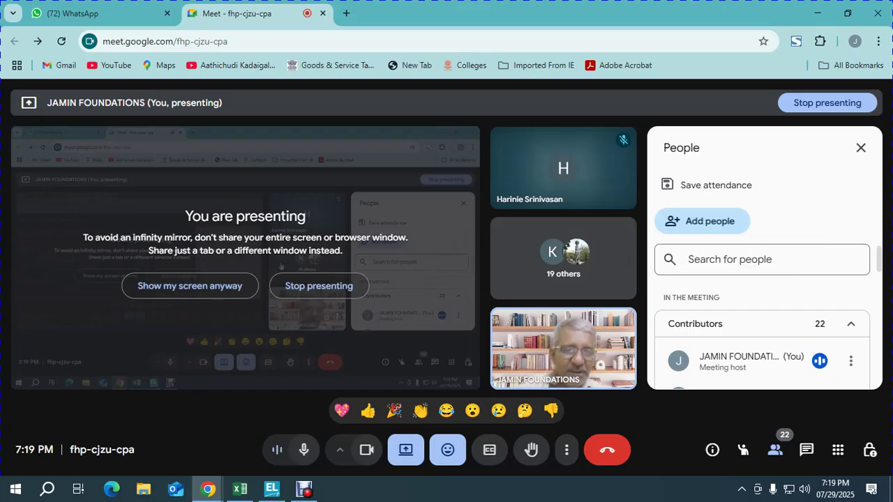
key("alt+Tab")
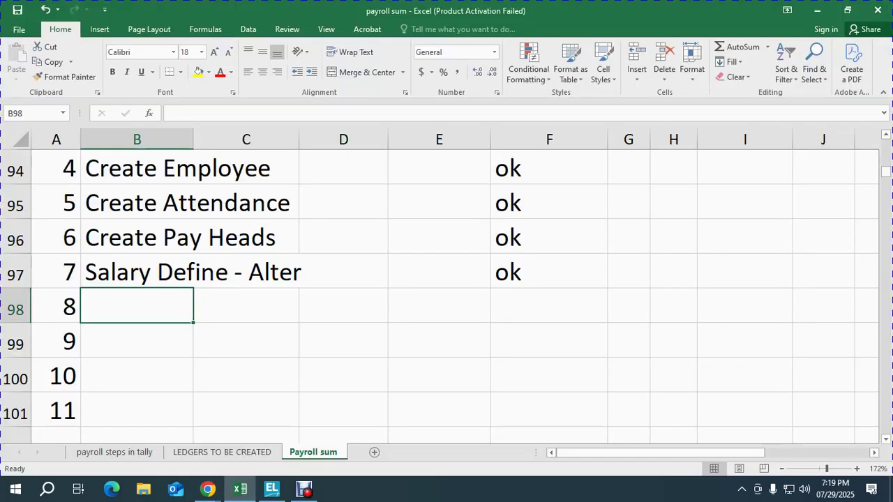
type("Atte")
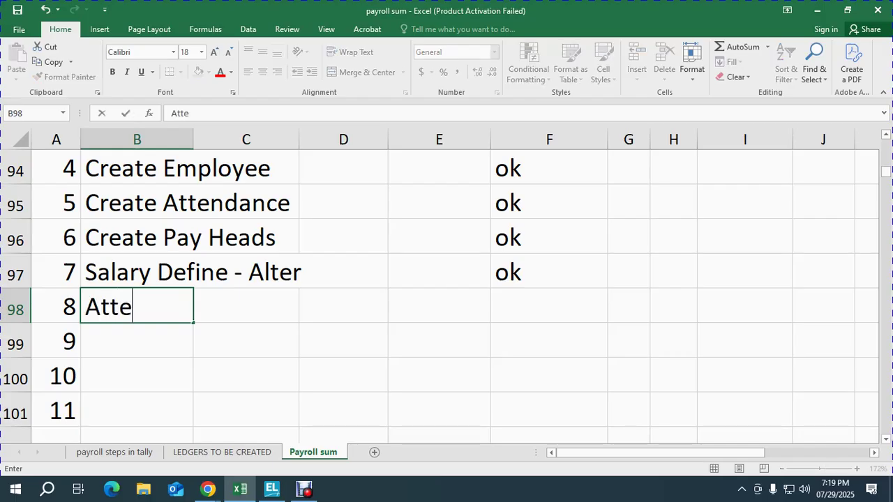
type("ndance PR")
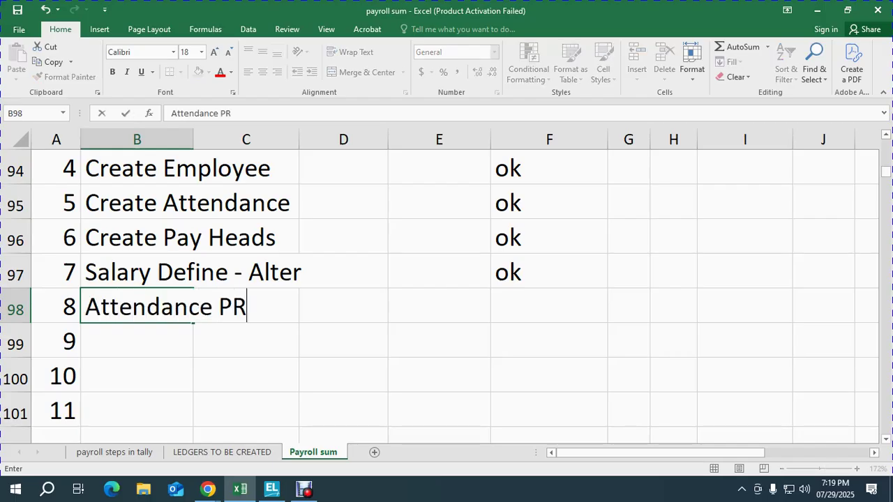
type("ocves")
key("BackSpace")
key("BackSpace")
key("BackSpace")
type("ess")
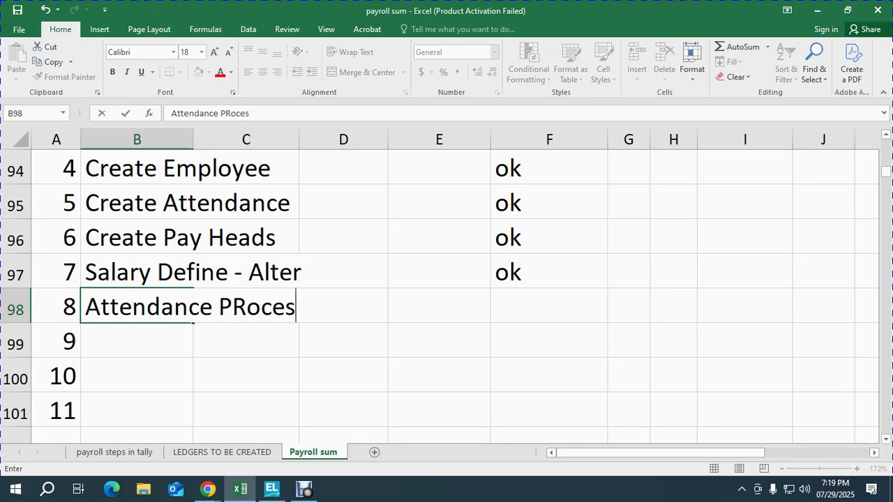
key("ctrl+Return")
key("Return")
Enter "User Defined - Salary" as checklist item 9 in cell B99
type("user")
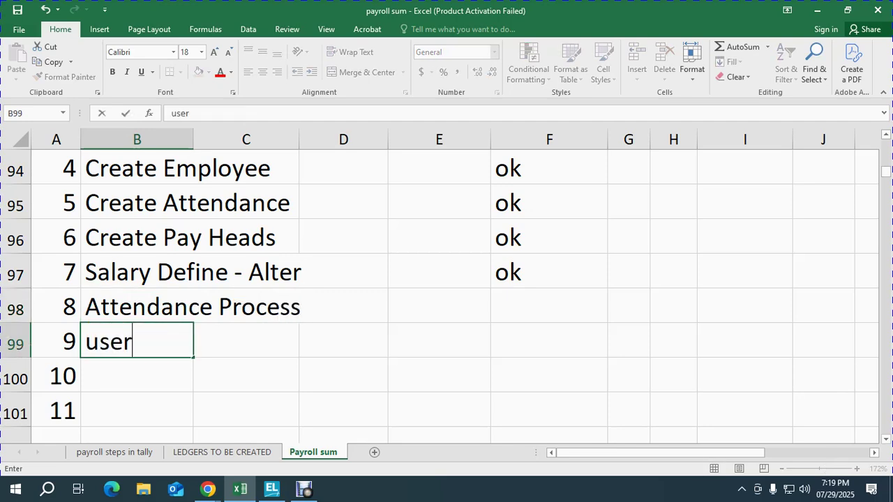
key("BackSpace")
key("BackSpace")
key("BackSpace")
key("Escape")
type("User")
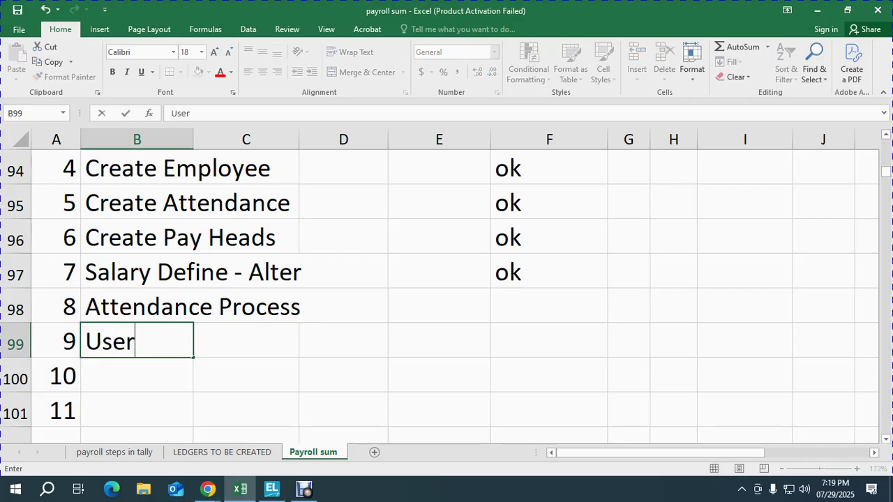
type(" Define")
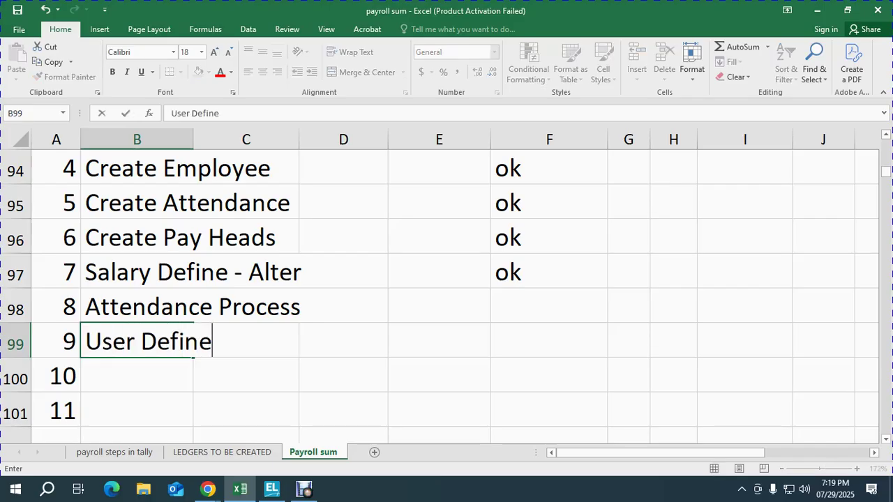
type("d - Salary")
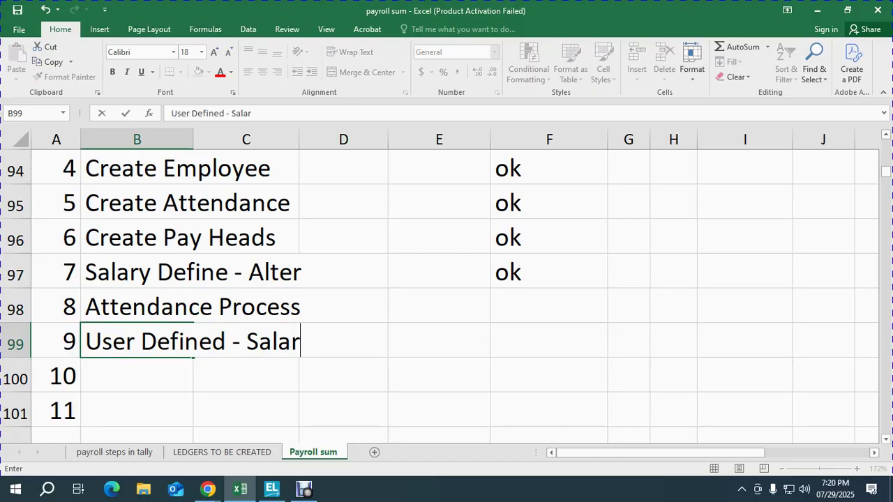
key("Return")
Enter "Salary Process" as checklist item 10 in cell B100
type("Slary")
key("BackSpace")
key("BackSpace")
key("BackSpace")
key("BackSpace")
key("BackSpace")
type("alary (Re")
key("BackSpace")
key("BackSpace")
key("BackSpace")
type("Process")
key("Return")
Review checklist items 8 to 10 covering the remaining payroll processing steps
key("Up")
key("Up")
key("Up")
key("Right")
key("Left")
key("Left")
key("Down")
key("Right")
key("Down")
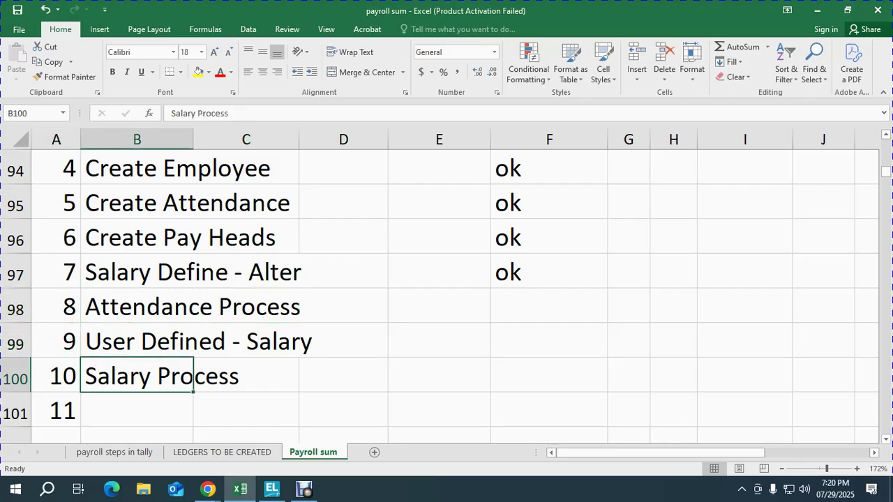
Switch to TallyPrime and open voucher entry for the company
key("alt+Tab")
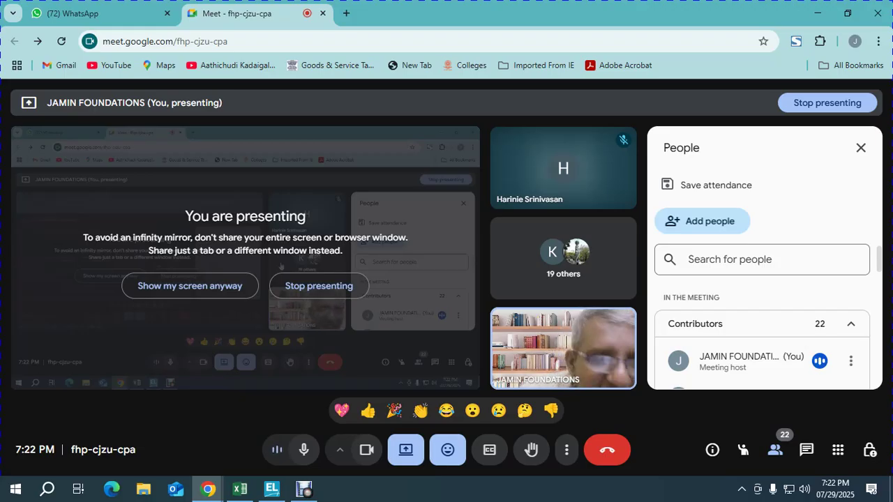
key("alt+Tab")
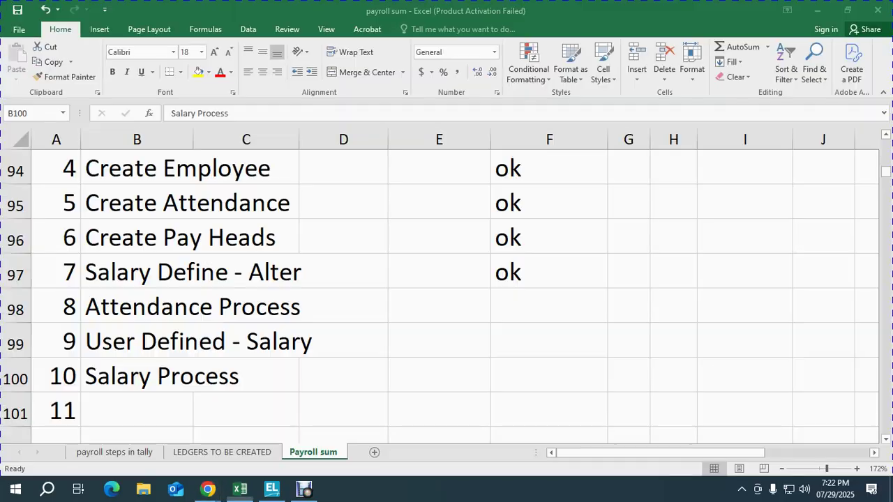
key("alt+Tab")
key("alt+Tab")
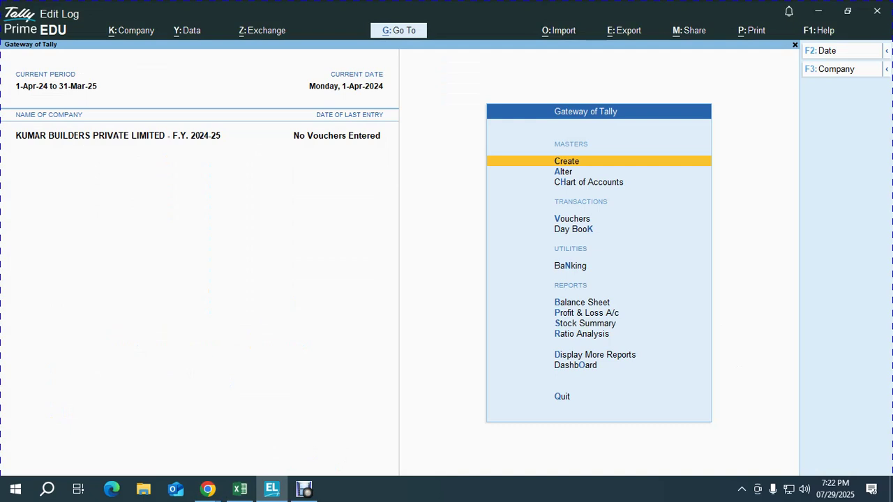
key("v")
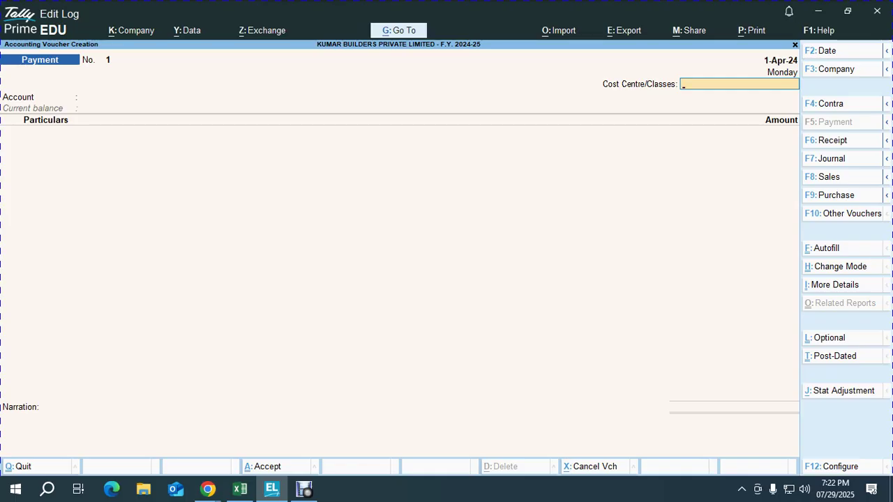
key("alt+Tab")
key("alt+Tab")
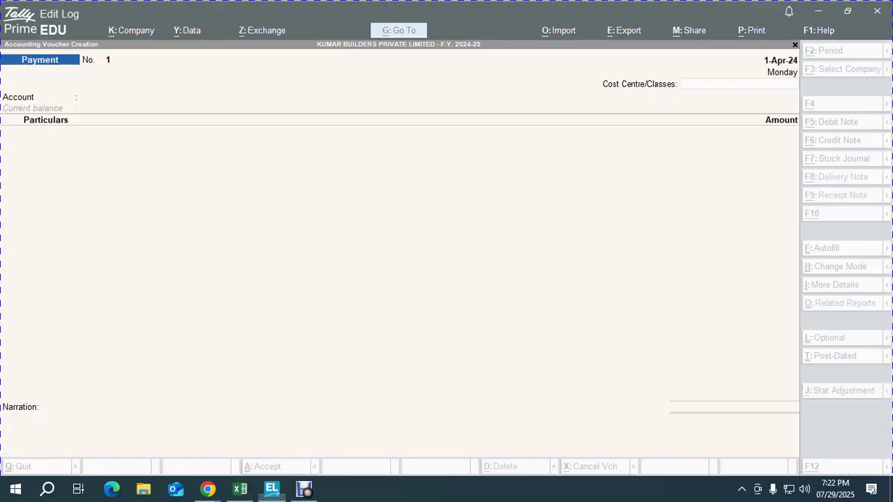
Set the voucher date to 31-May-24 and change the voucher type from Payment to Attendance
key("F2")
type("31.5")
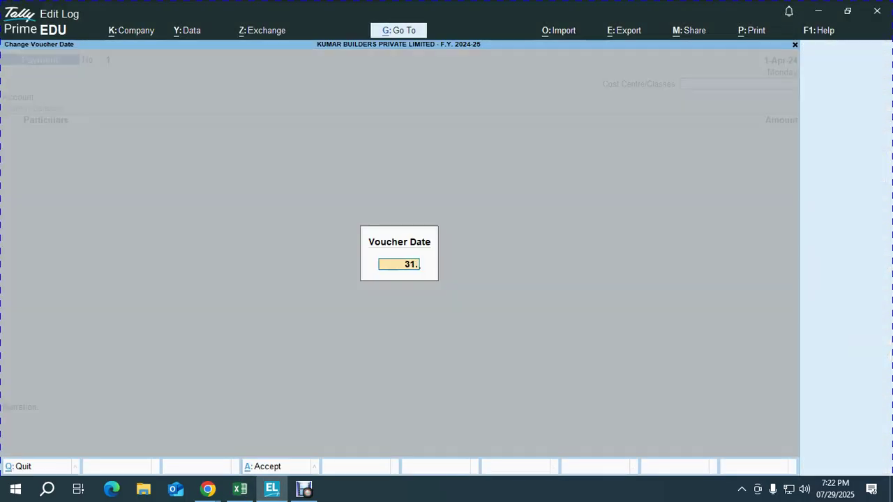
key("Return")
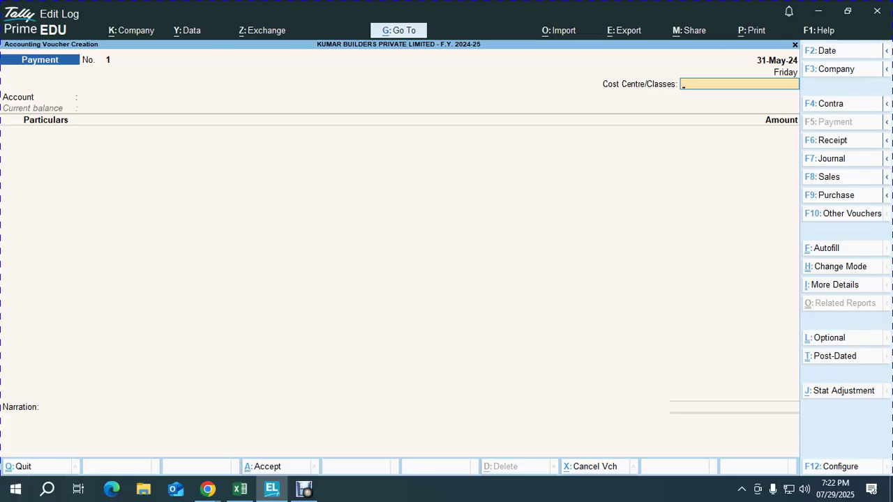
key("F10")
key("Down")
key("Down")
key("Down")
key("Down")
key("Down")
key("Down")
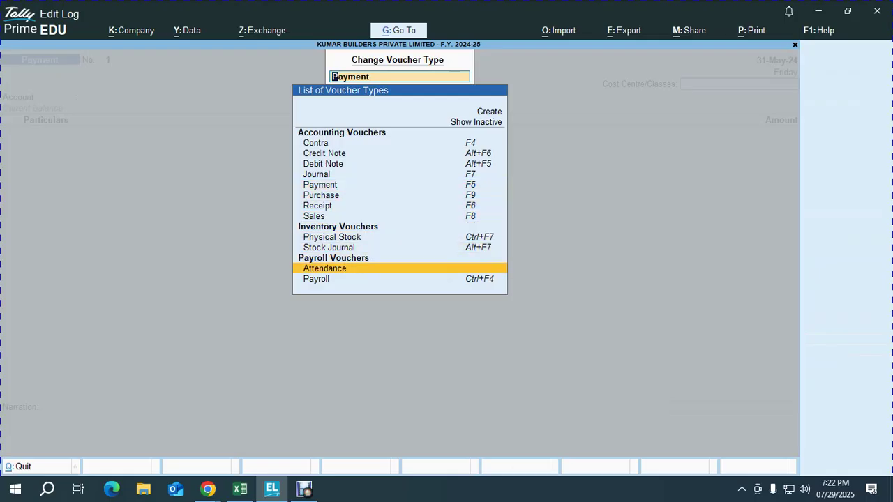
key("Return")
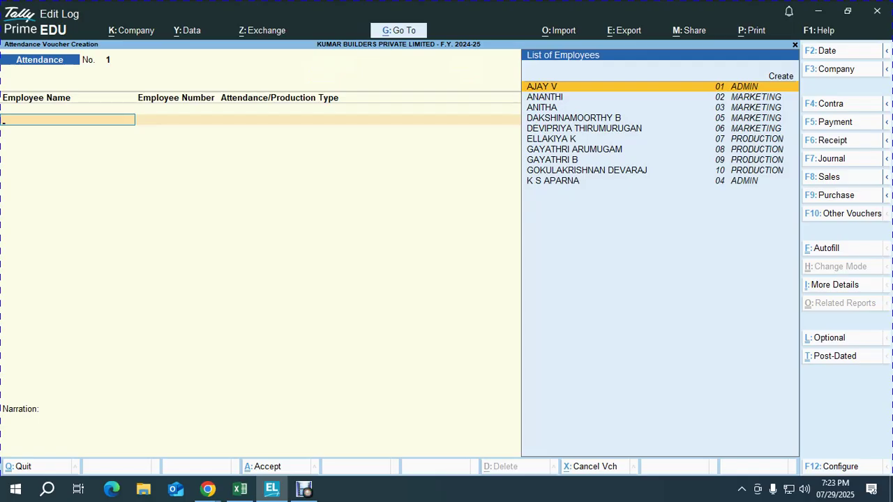
key("ctrl+f")
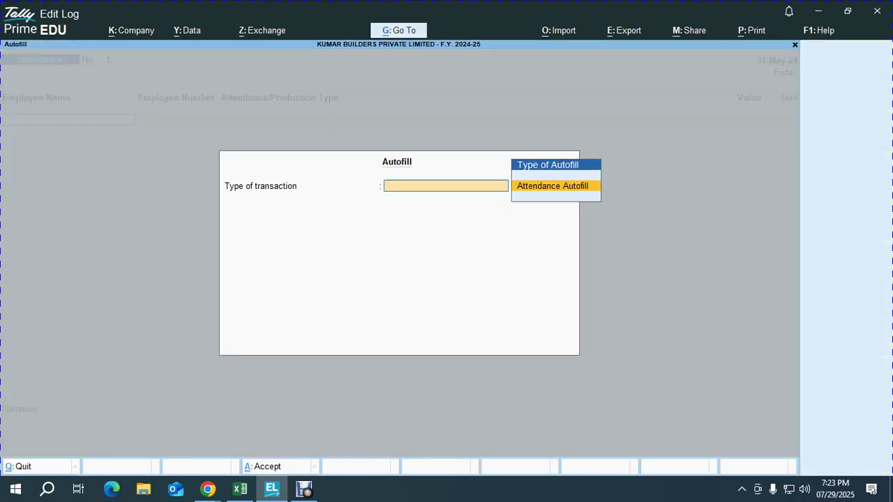
key("Escape")
key("Escape")
key("Escape")
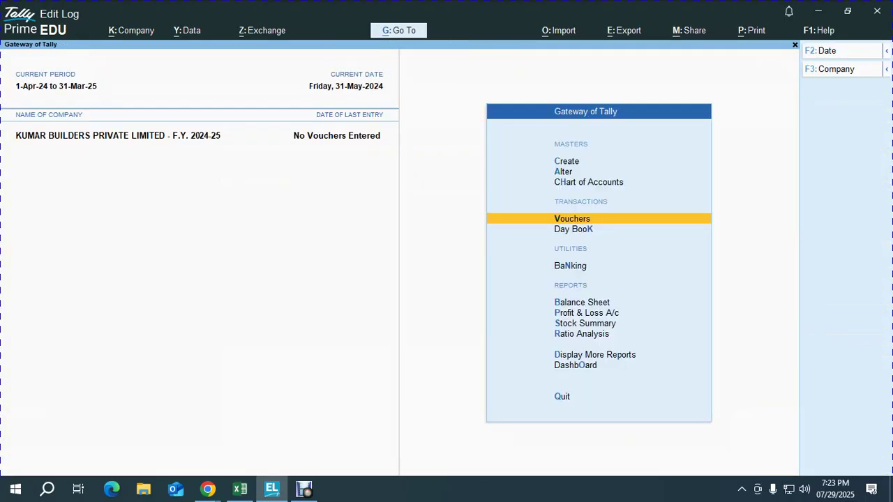
Reopen voucher entry as an Attendance voucher and set its date to 31-May-24
key("n")
key("v")
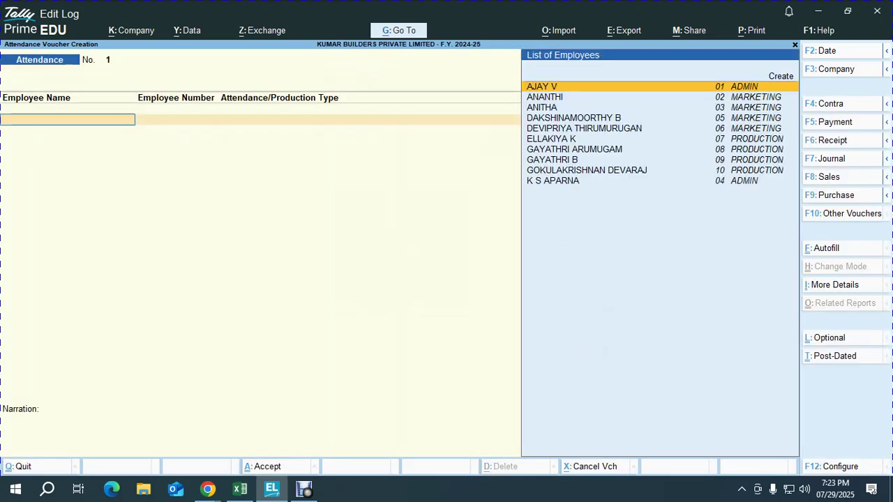
key("F10")
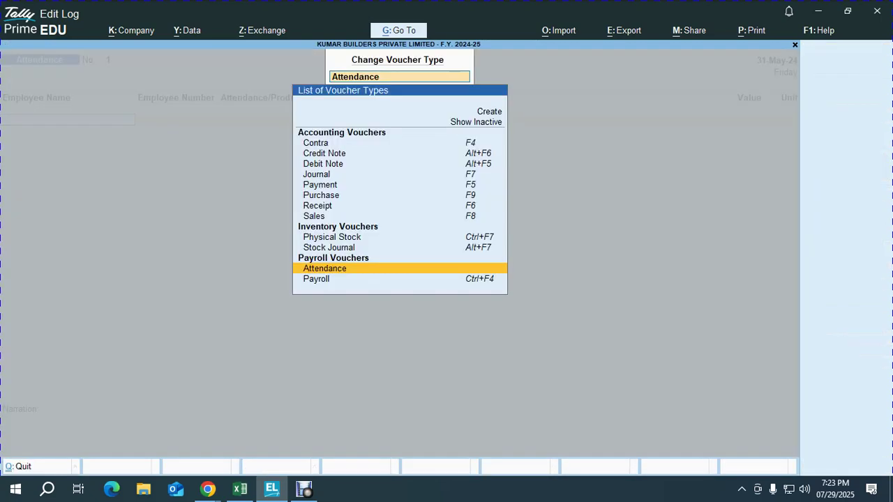
key("Return")
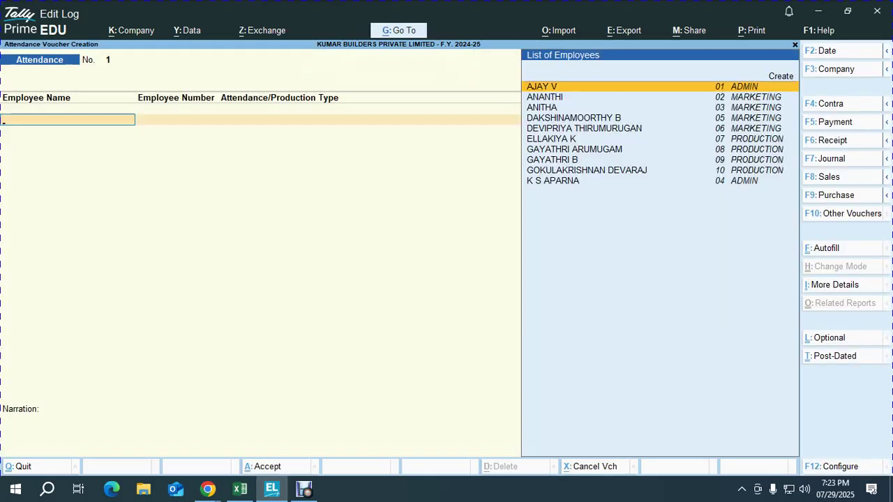
key("F2")
key("BackSpace")
type("31-8")
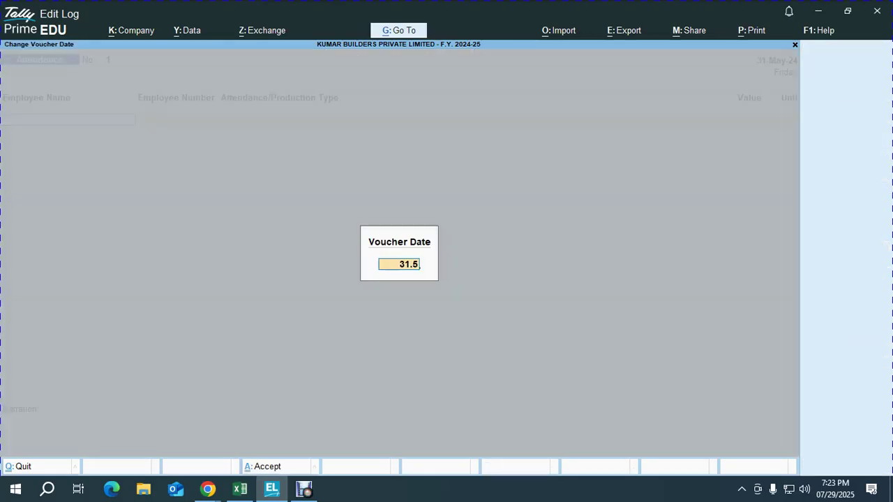
key("Return")
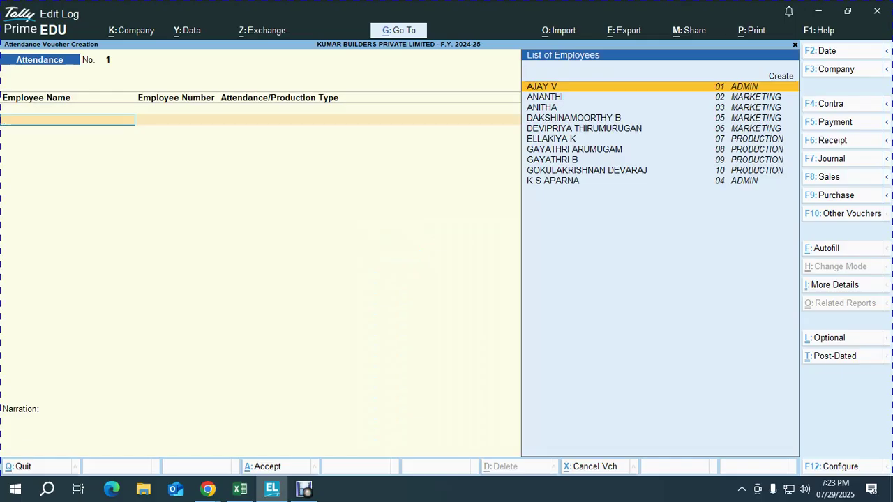
key("Return")
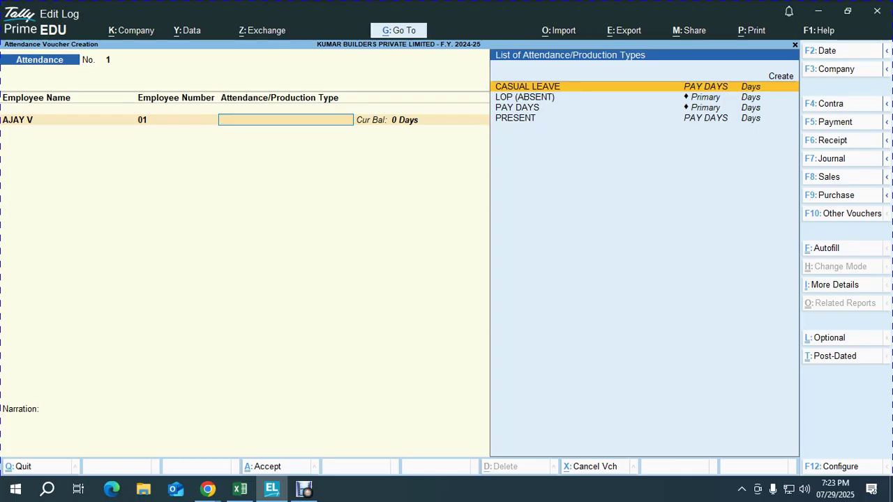
key("Down")
key("Down")
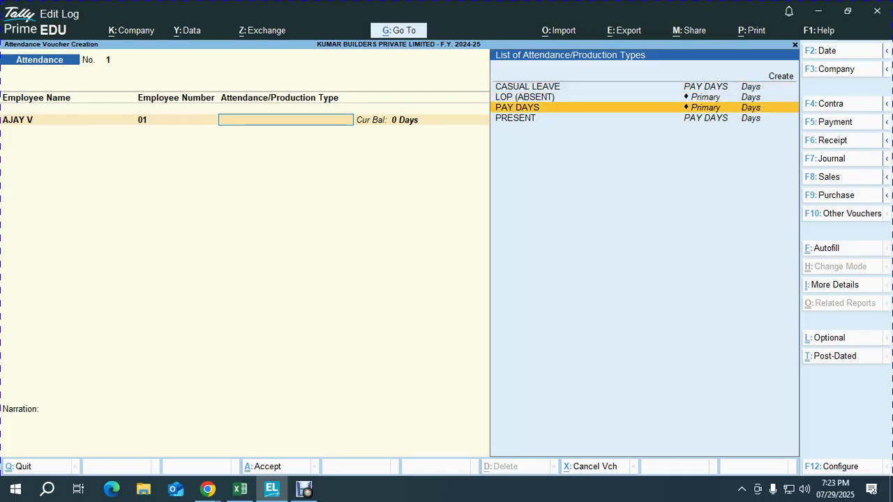
key("Return")
type("10")
key("Return")
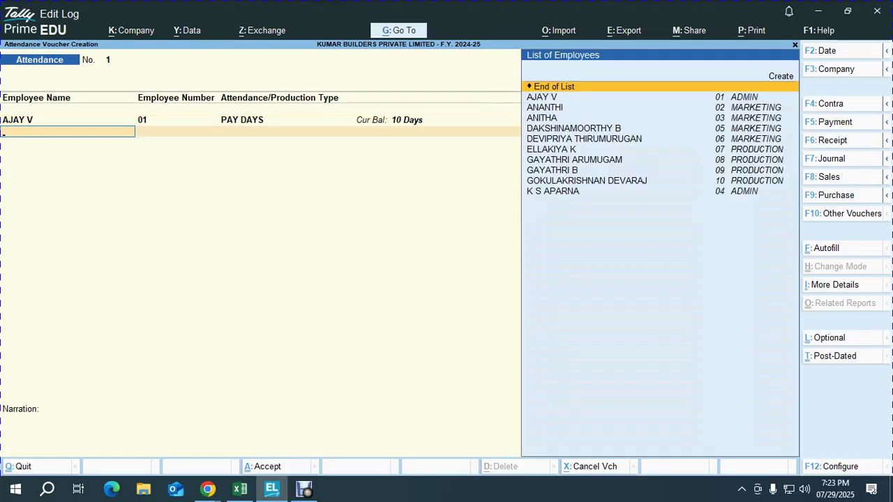
key("Escape")
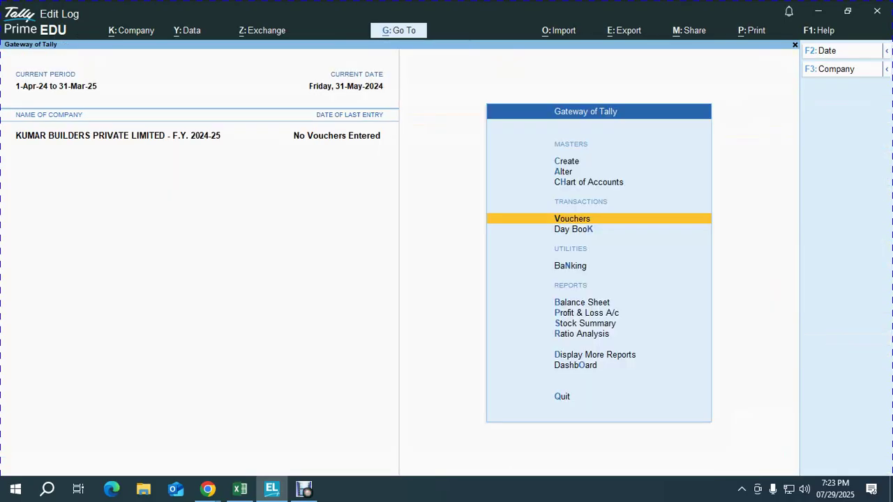
key("Return")
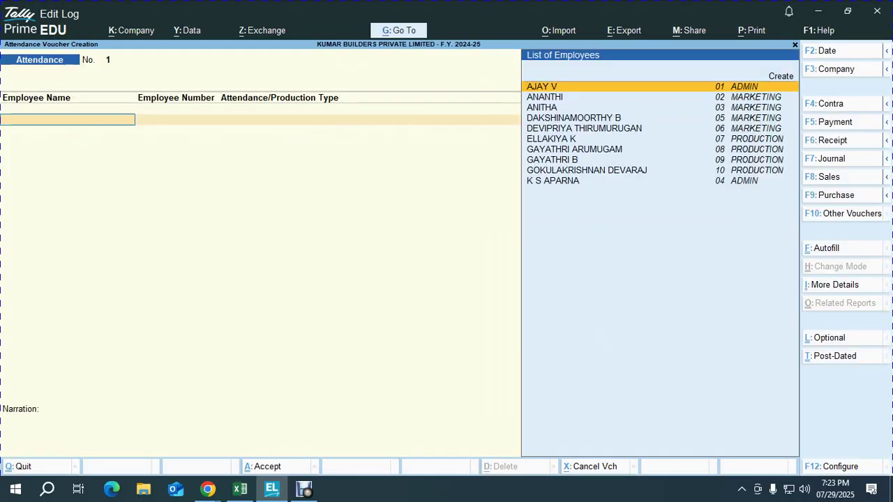
Reselect the Attendance voucher type and re-enter day 31 as the voucher date
key("F10")
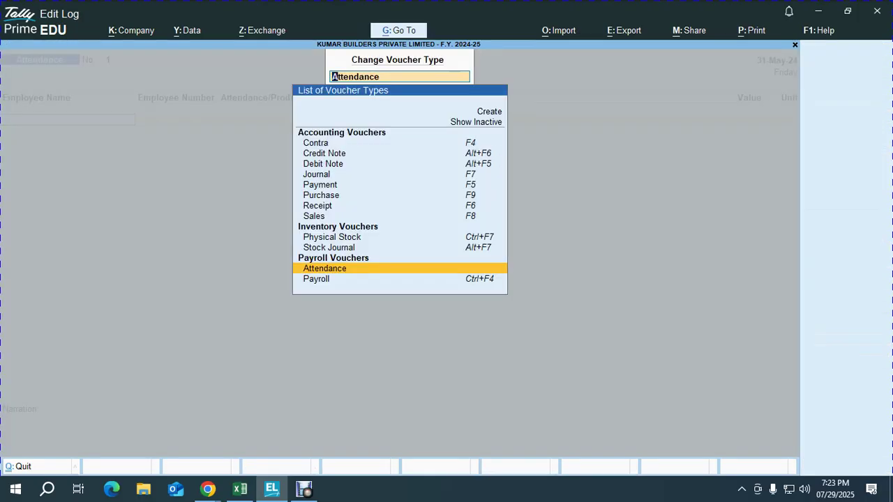
key("Return")
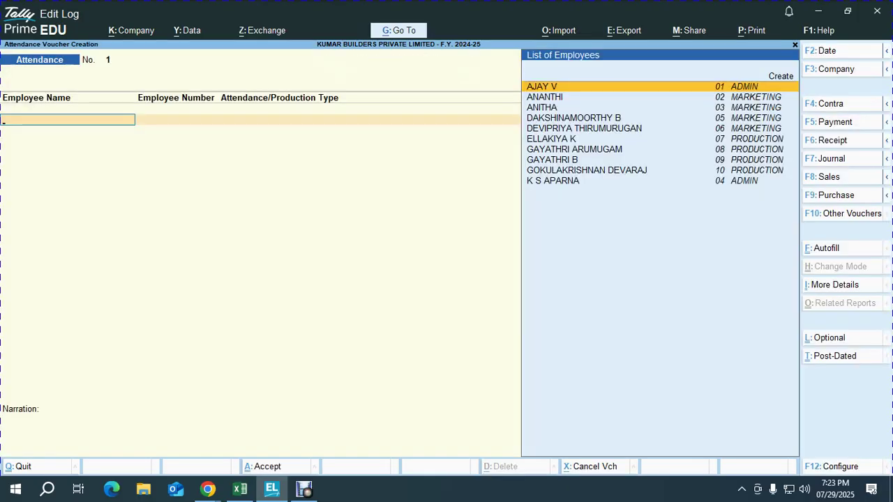
key("F2")
type("31.")
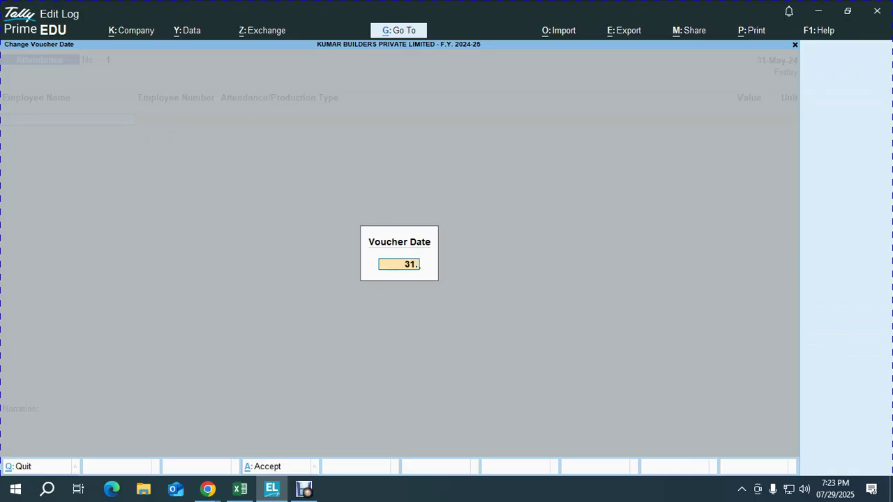
key("Return")
Try to autofill the attendance voucher for all employees with type PRESENT and default value 31, sorted by employee number
key("ctrl+f")
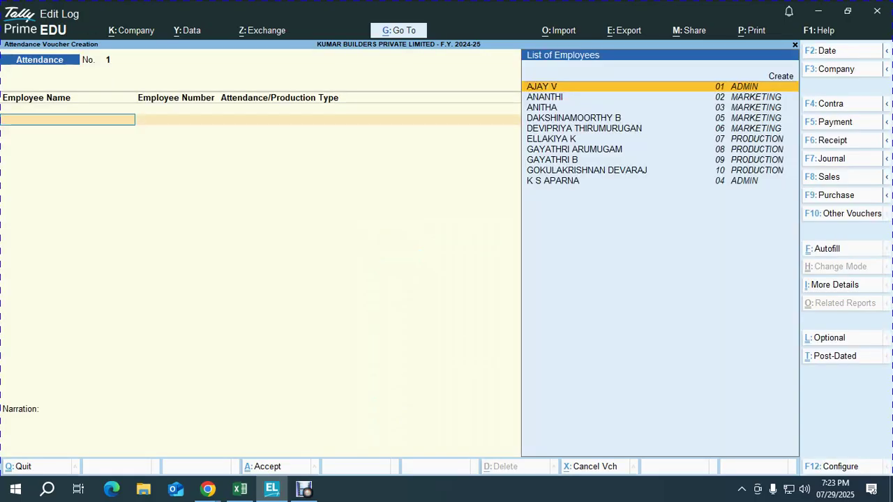
key("Return")
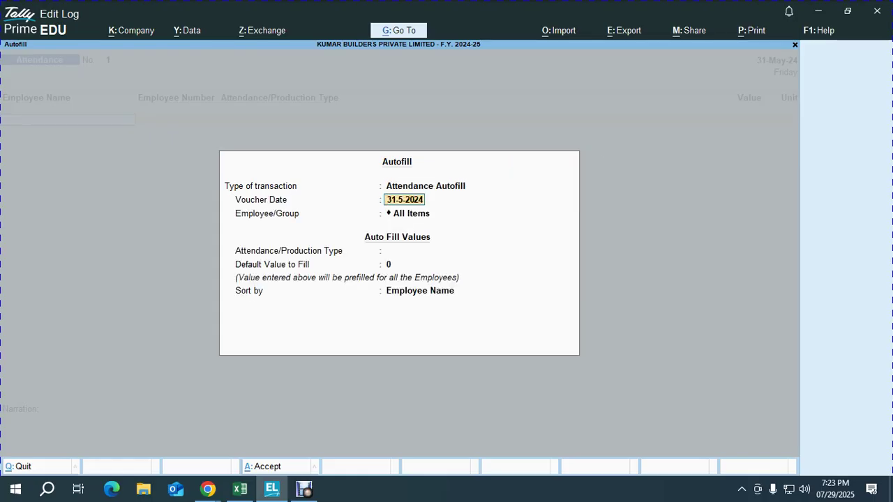
key("shift+Tab")
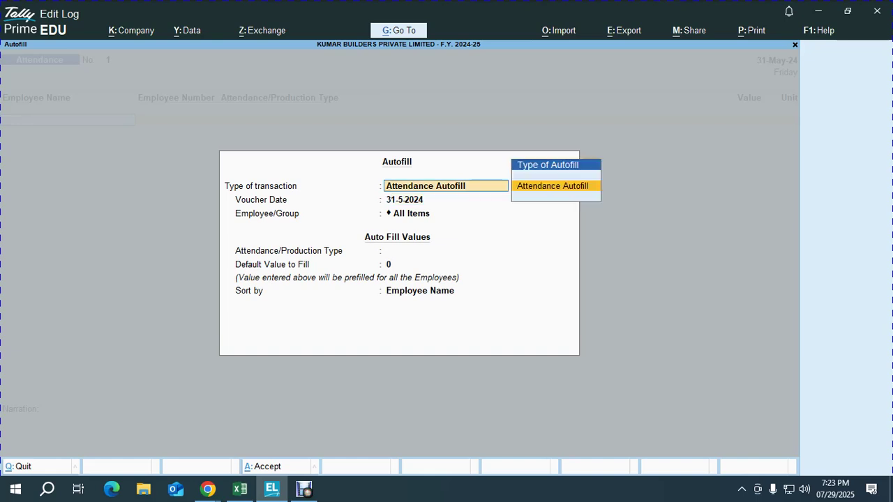
key("Return")
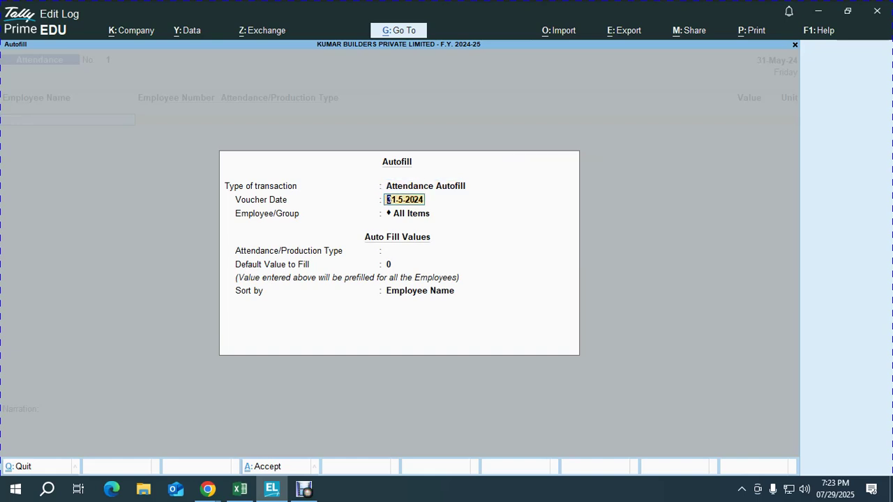
key("Return")
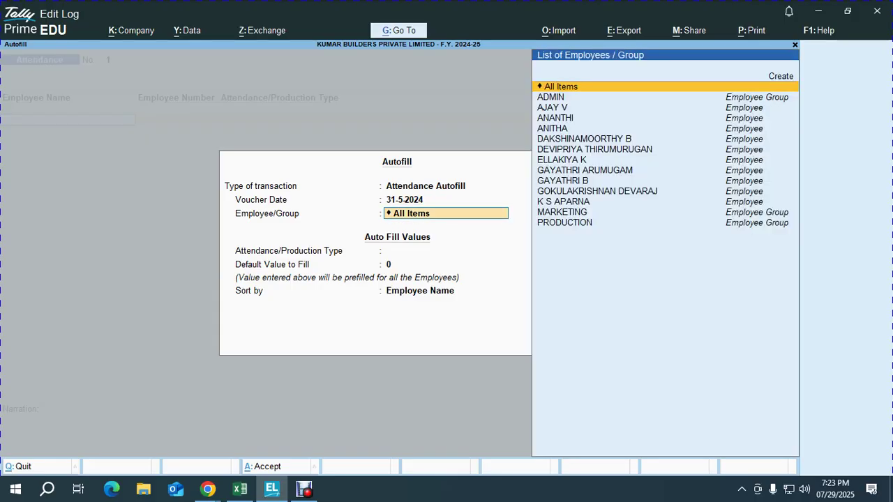
key("Return")
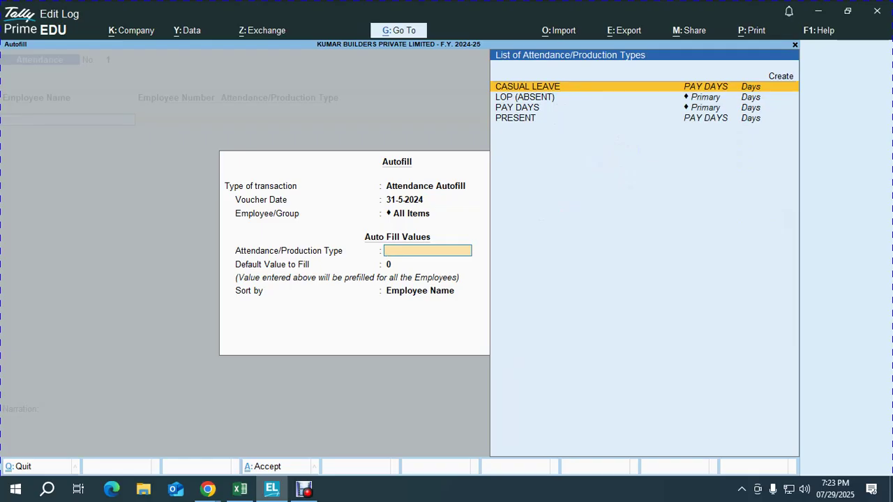
key("Down")
key("Down")
key("Down")
key("Return")
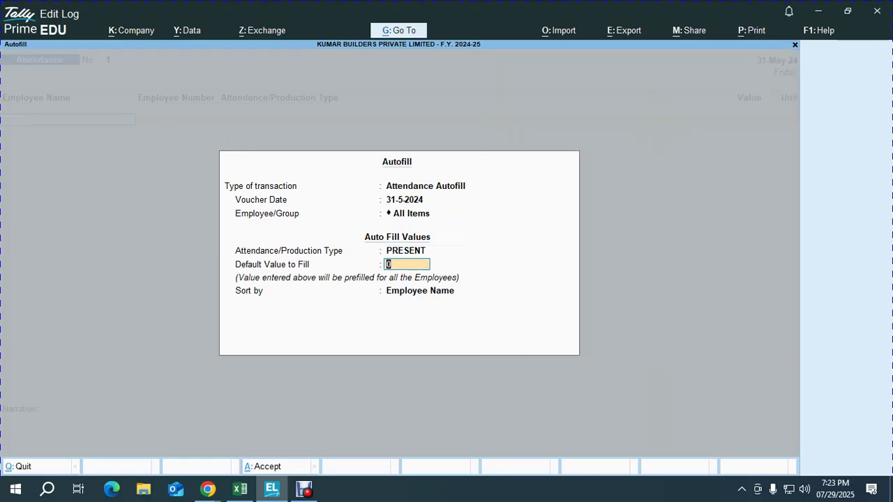
type("31")
key("Return")
key("Down")
key("Return")
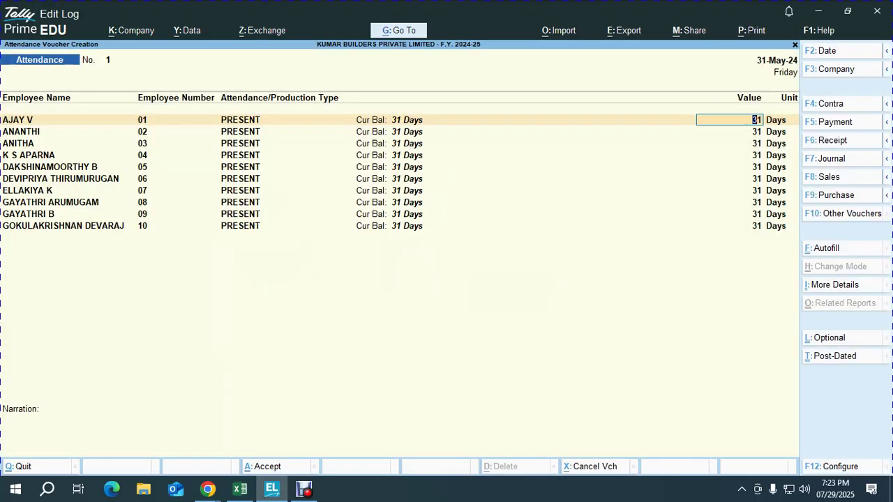
key("BackSpace")
key("Escape")
key("Return")
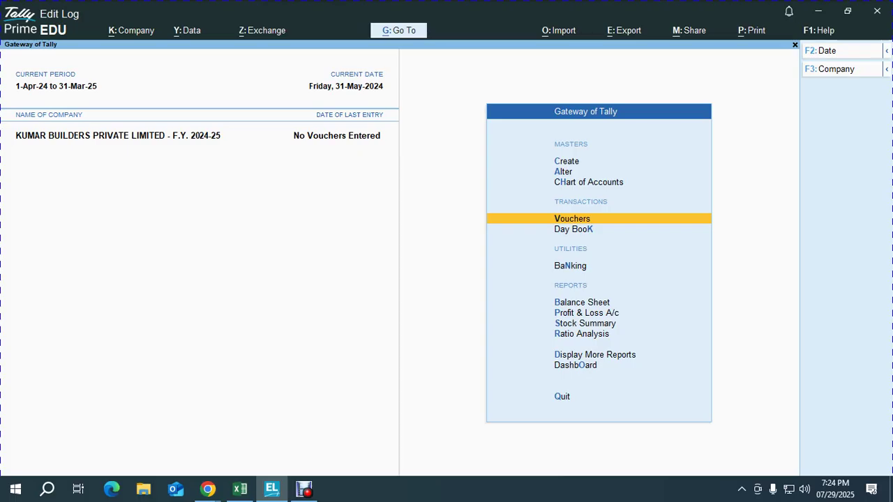
Reopen the Attendance voucher and start an Attendance Autofill dated 31-5-2024 for All Items
key("Return")
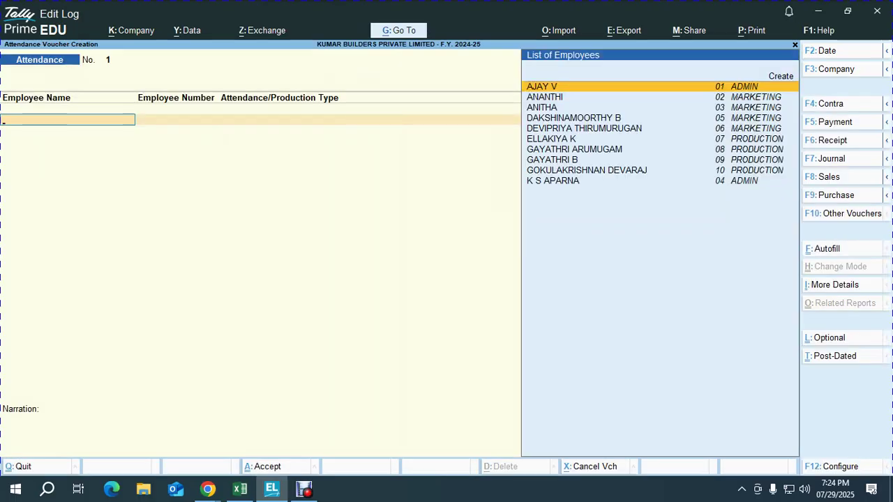
key("ctrl+f")
key("Return")
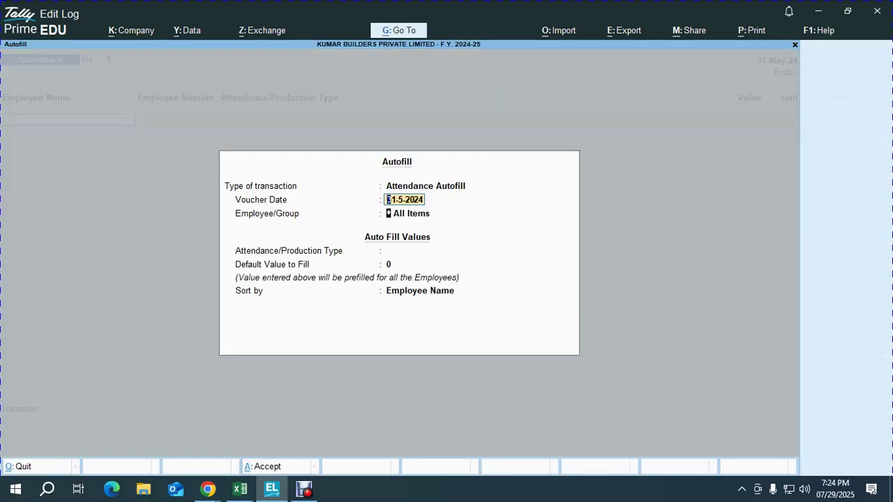
key("Return")
key("Return")
Autofill the voucher with attendance type PRESENT and default value 0, sorted by employee number
key("Return")
key("BackSpace")
type("p")
key("Escape")
key("Escape")
key("Down")
key("Down")
key("Down")
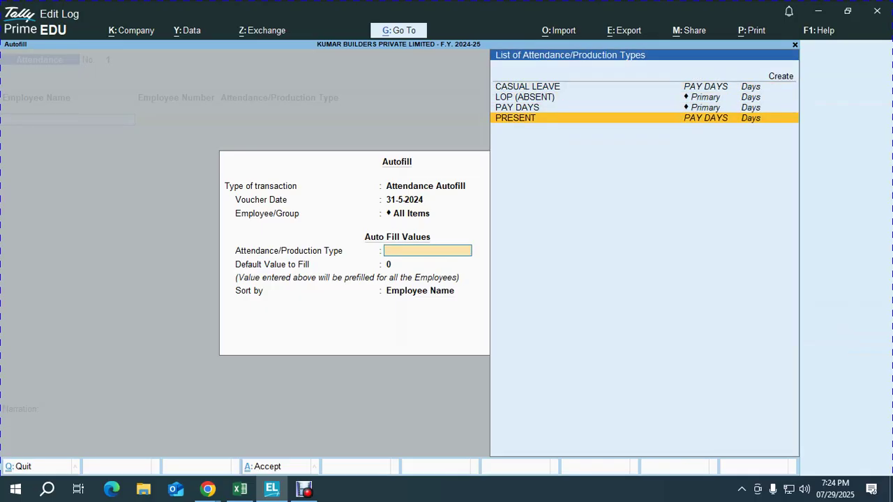
key("Return")
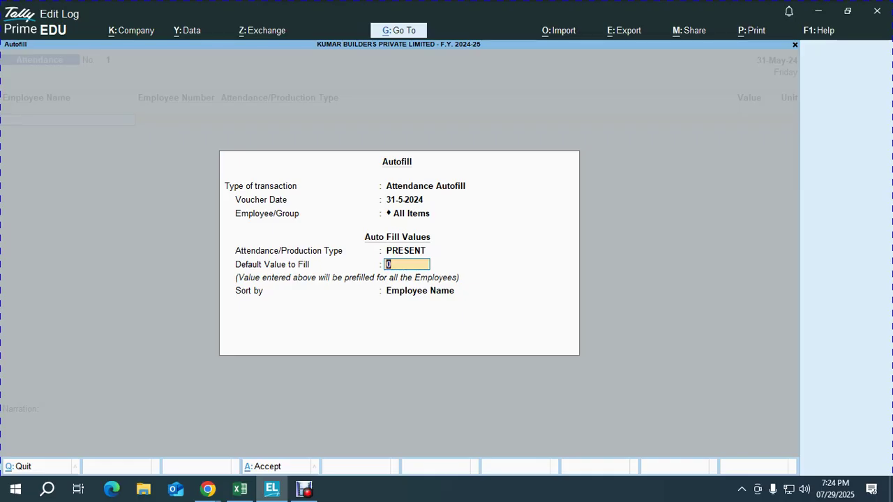
key("Return")
key("Down")
key("Return")
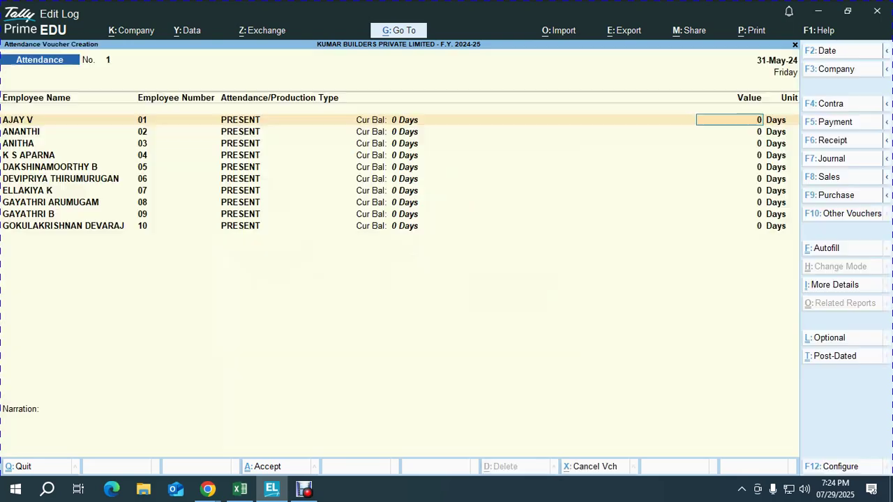
Switch to Excel and look up the Present days of the first three employees on the Payroll sum sheet
key("alt")
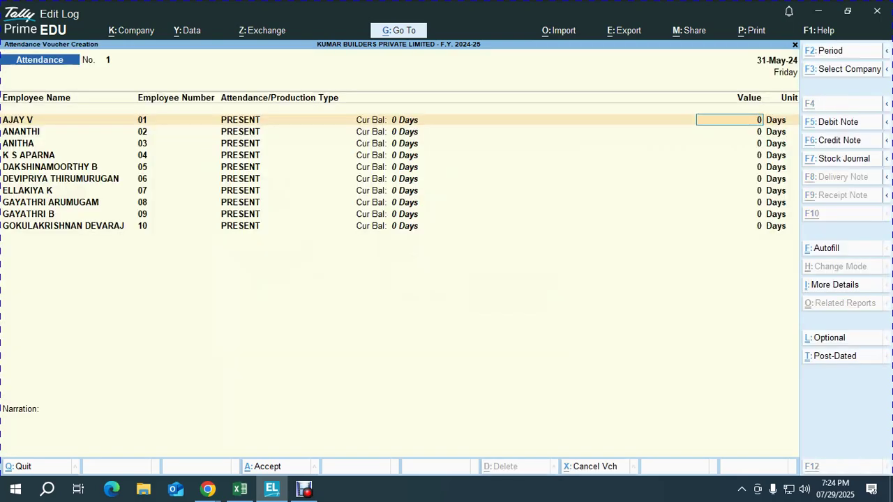
key("alt+Tab")
scroll(446, 292, "up", 2)
scroll(446, 293, "up", 5)
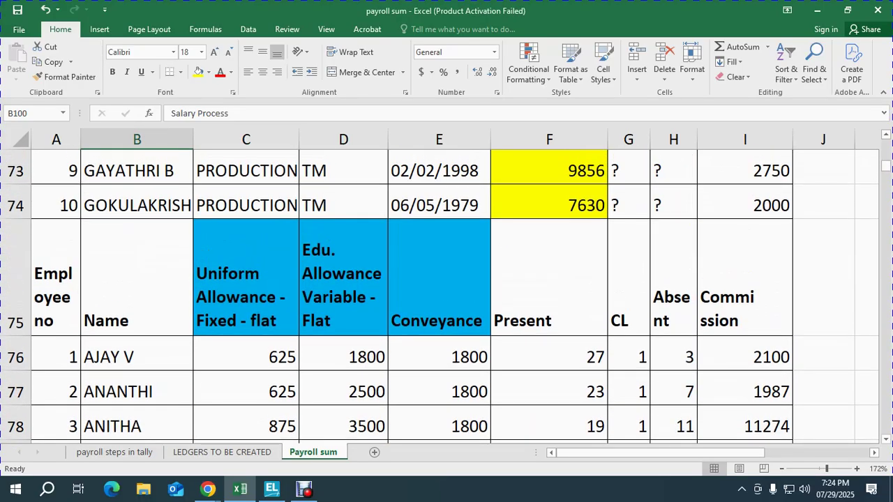
left_click(549, 356)
left_click(549, 392)
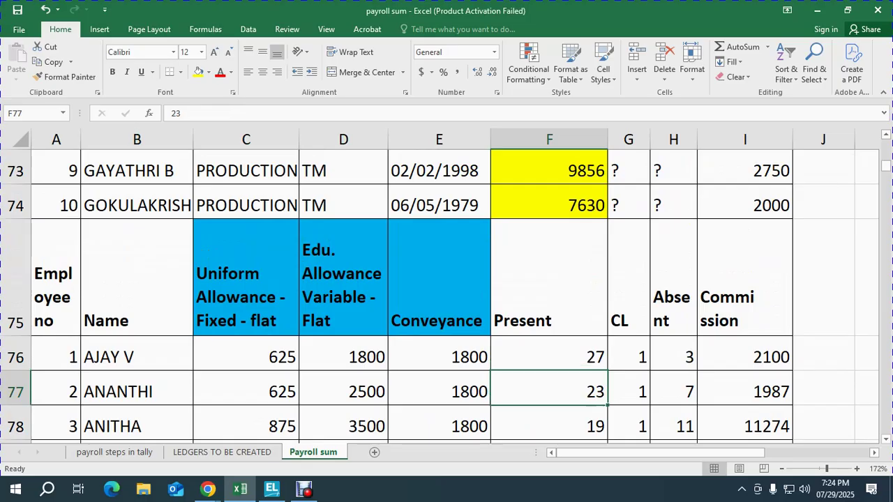
left_click(549, 427)
Switch to TallyPrime and enter 27, 23 and 19 present days for the first three employees
key("alt+Tab")
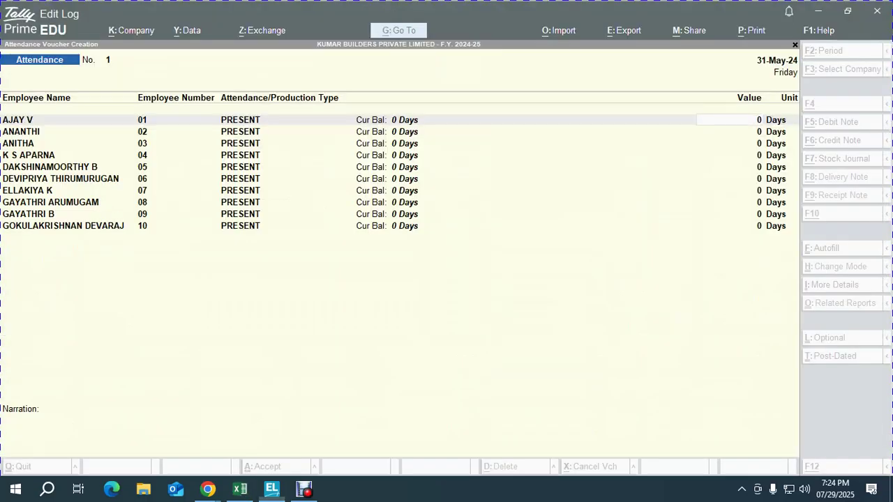
type("27")
key("Return")
type("23")
key("Return")
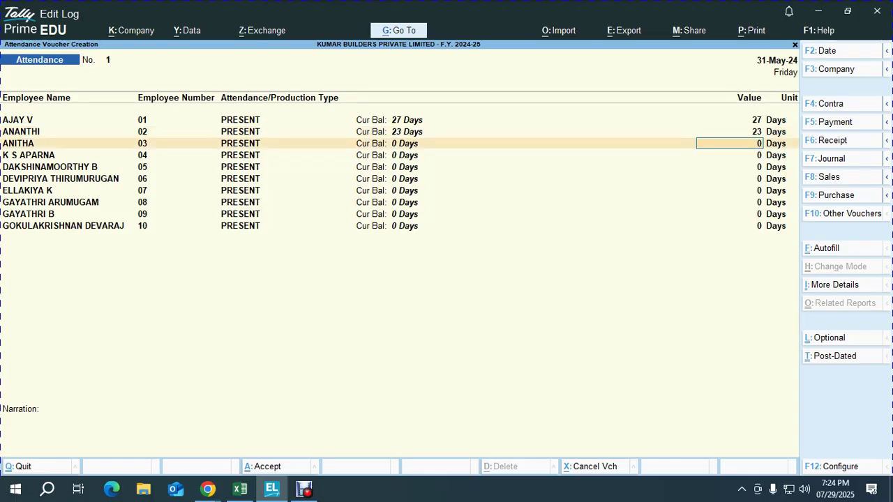
type("19")
key("Return")
Switch to Excel and look up the Present days of the fourth to sixth employees
key("alt+Tab")
key("Down")
key("Down")
key("Down")
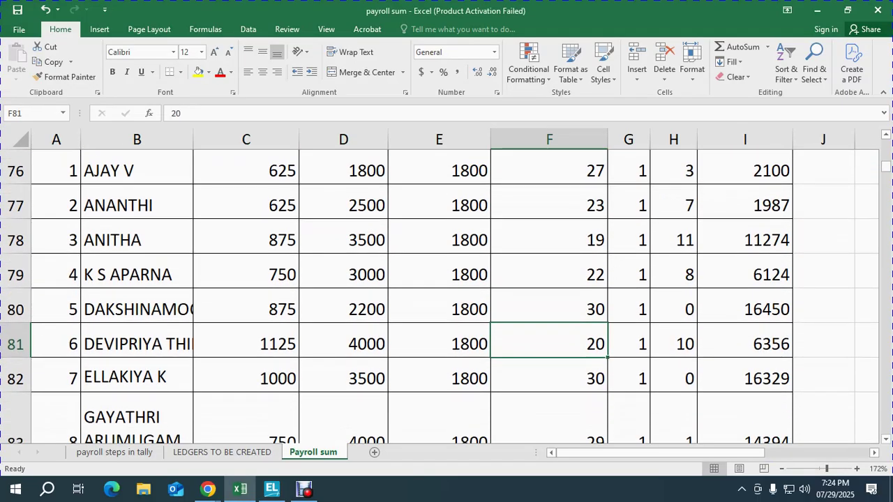
key("ctrl+a")
key("BackSpace")
type("20")
key("Return")
left_click(549, 272)
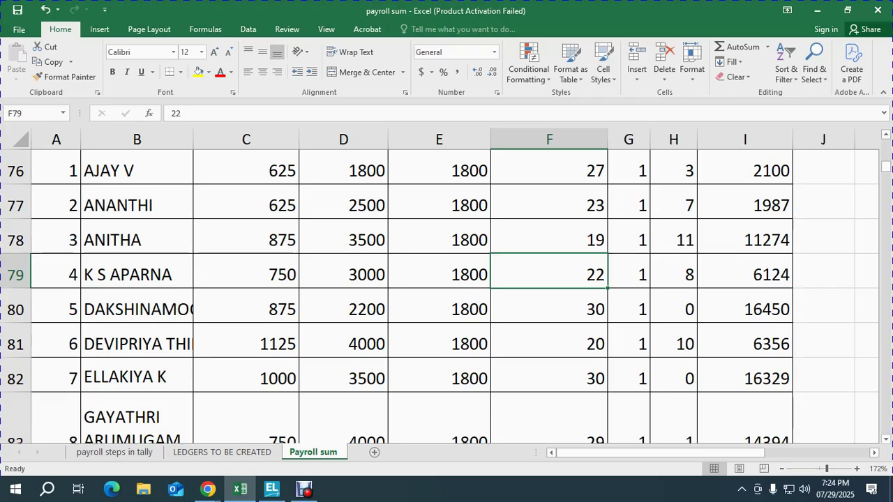
left_click_drag(549, 271, 549, 342)
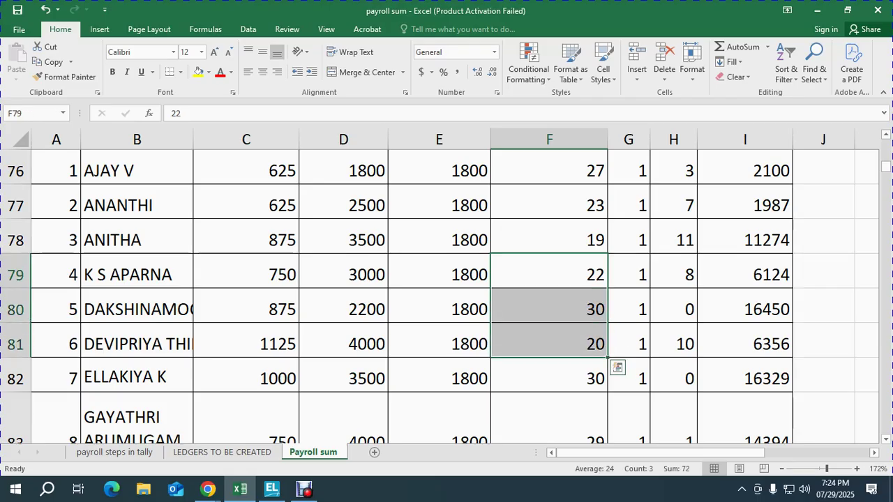
Switch to TallyPrime and enter 22, 30 and 20 present days for the fourth to sixth employees
key("alt+Tab")
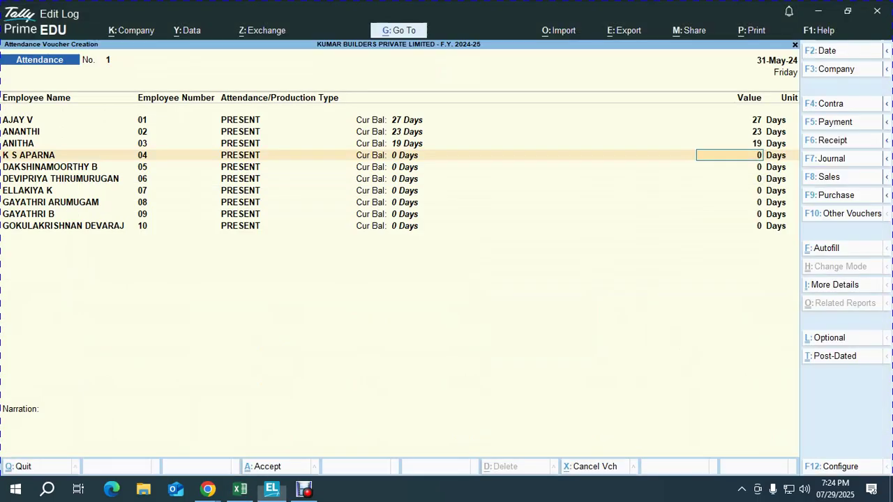
type("22")
key("Return")
type("30")
key("Return")
type("20")
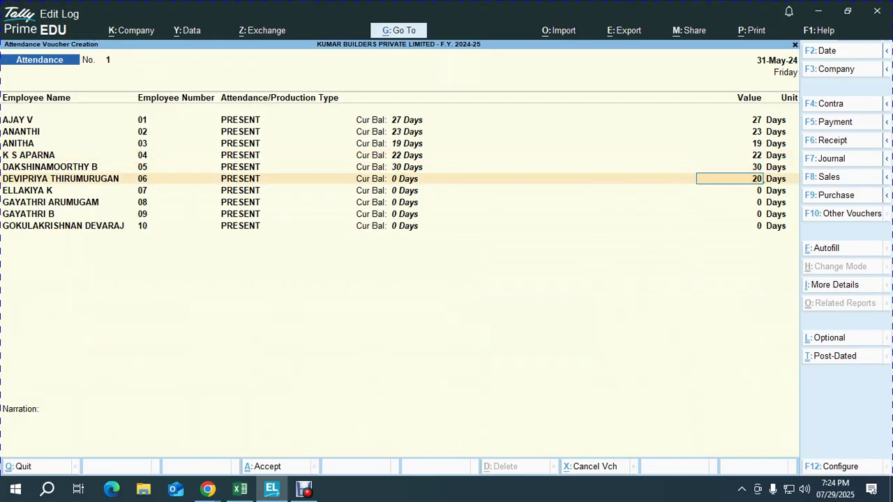
key("Return")
Switch to Excel and look up the Present days of the last four employees
key("alt+Tab")
key("Down")
key("Down")
key("Down")
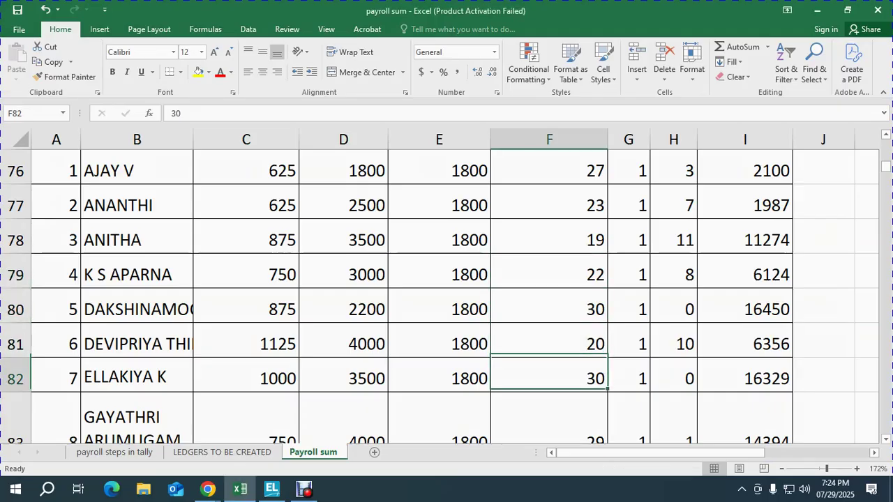
key("shift+Down")
key("shift+Down")
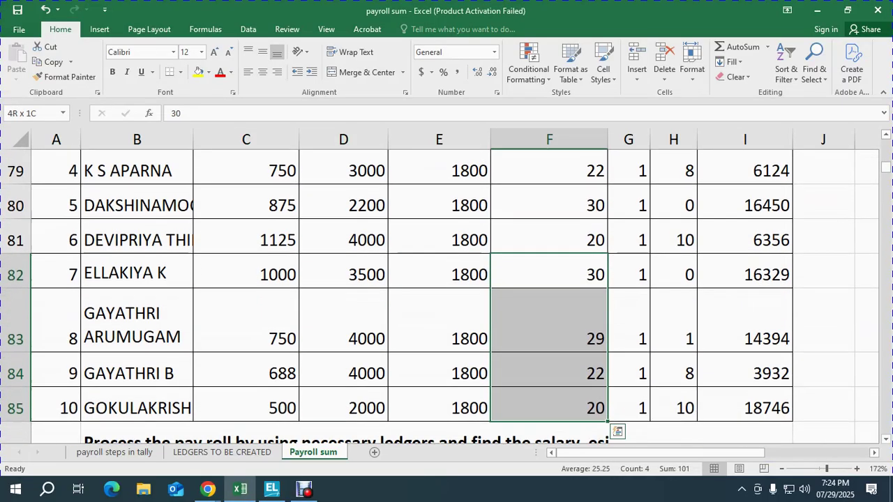
Switch to TallyPrime and enter 30, 29, 22 and 20 present days for the last four employees
key("alt+Tab")
type("30")
key("Return")
type("2")
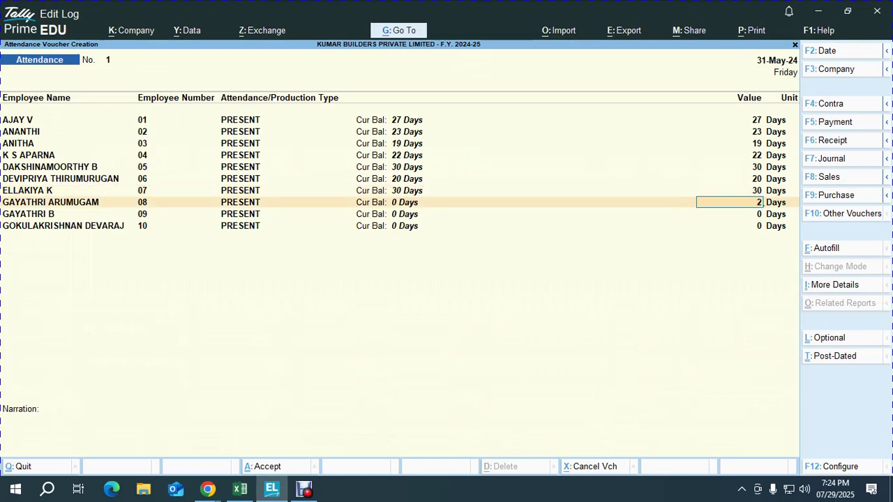
type("9")
key("Return")
type("22")
key("Return")
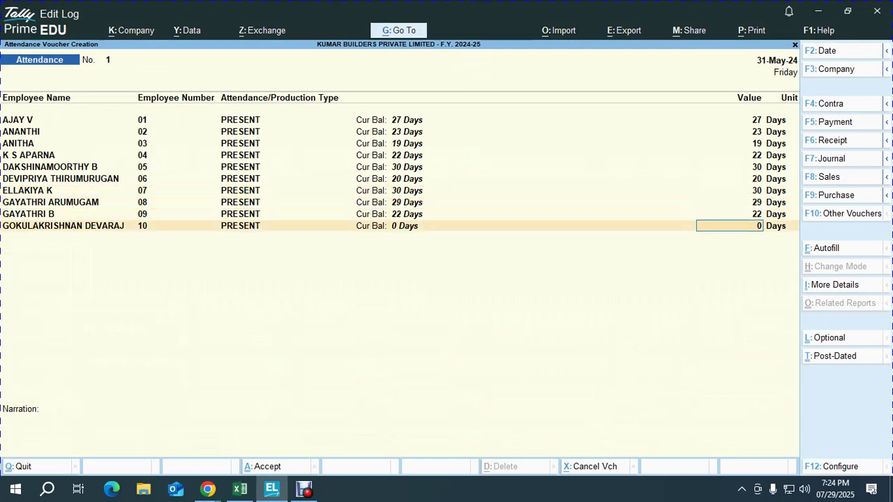
type("20")
key("Return")
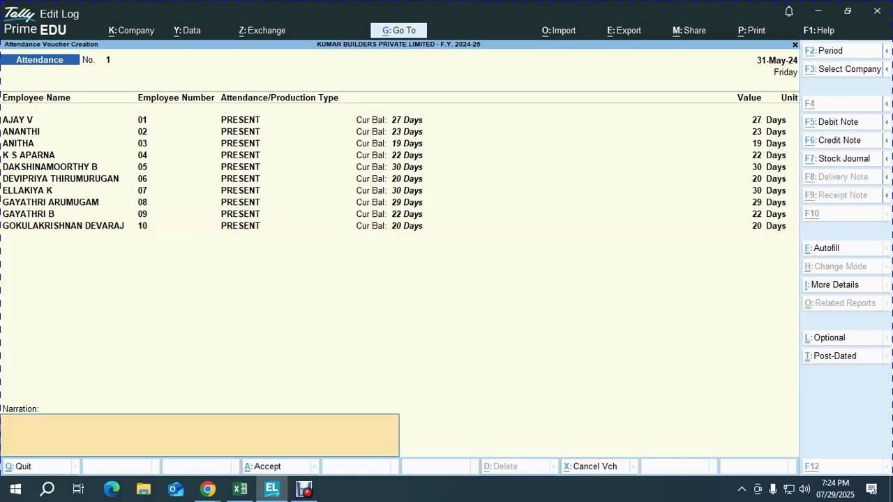
Recheck the Present days in the Excel payroll sheet and save the attendance voucher in TallyPrime with an empty narration
key("alt+Tab")
scroll(446, 293, "up", 1)
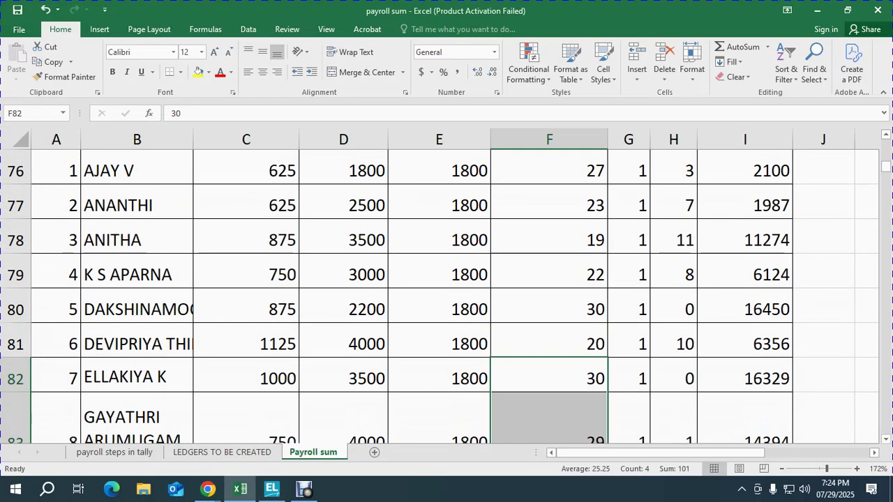
scroll(446, 293, "up", 1)
key("alt+Tab")
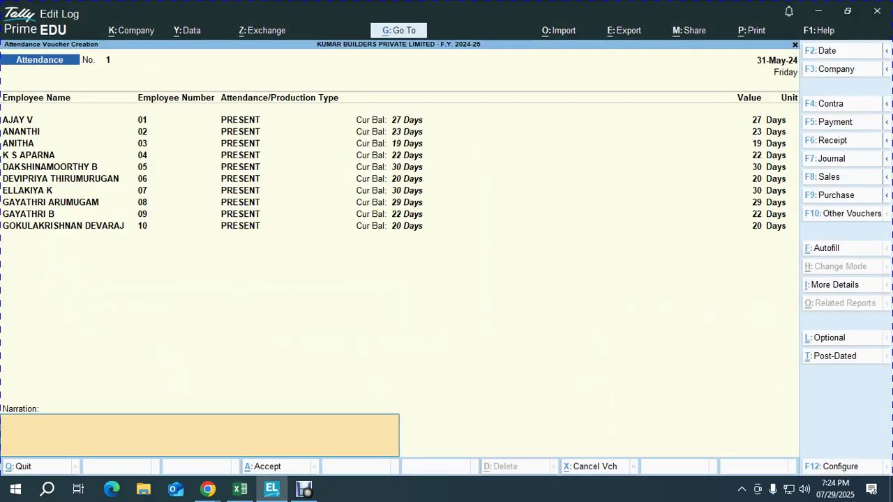
key("Return")
key("Return")
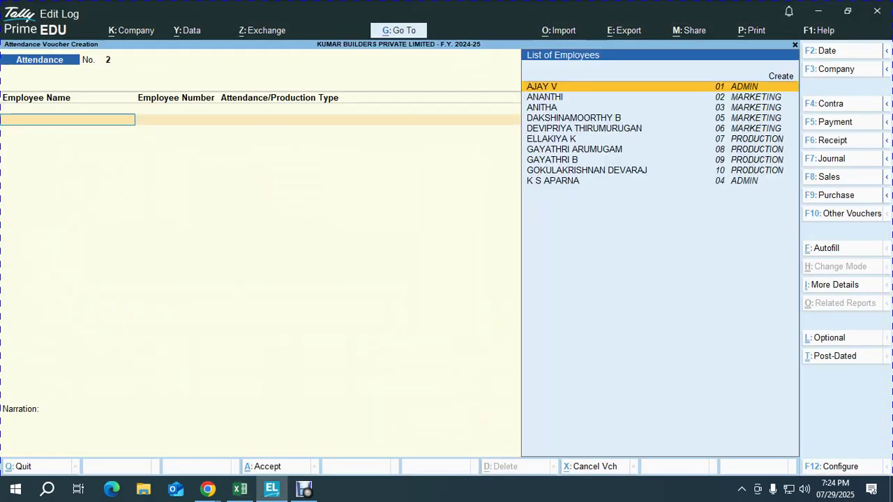
Autofill the attendance voucher dated 31-5-2024 with CASUAL LEAVE for all employees, default value 1, sorted by employee number
key("ctrl+f")
key("Return")
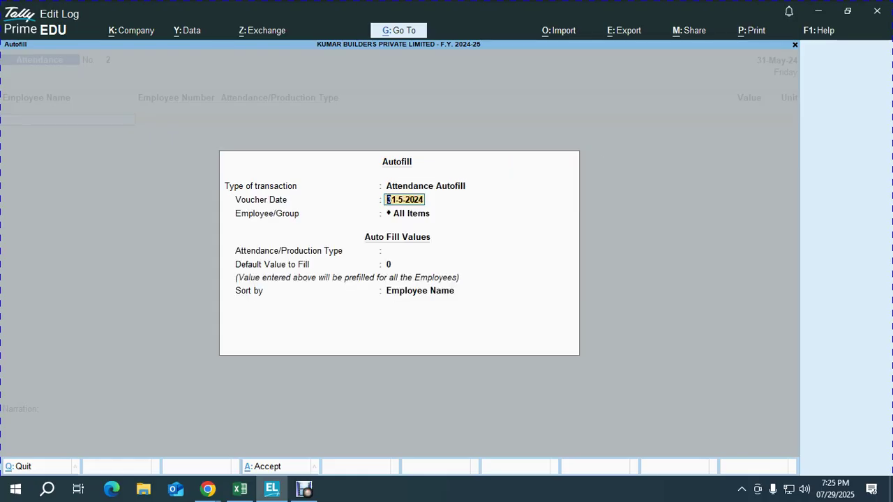
key("Return")
key("Return")
key("Down")
key("Up")
key("Return")
type("1")
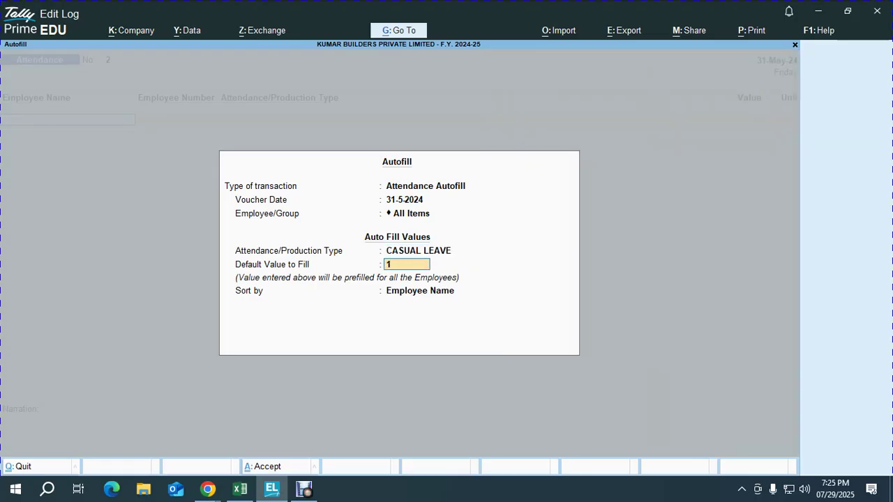
key("Return")
key("Down")
key("Return")
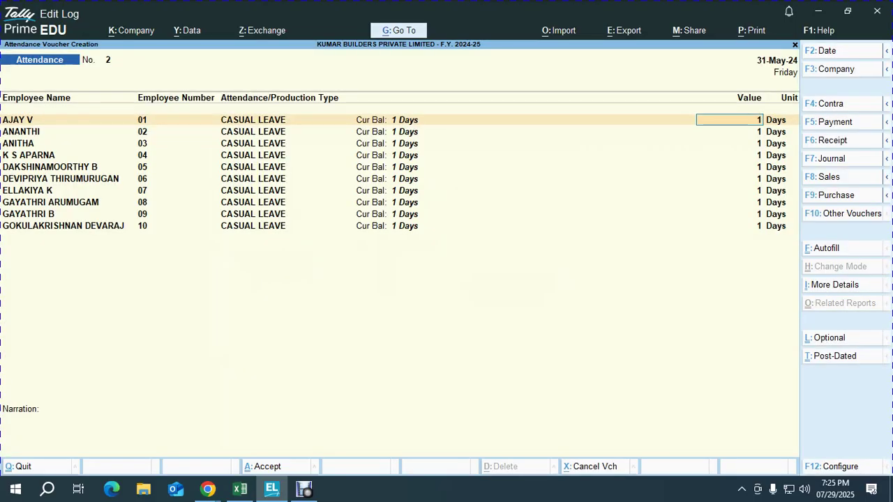
Switch to Excel and check the CL days of all ten employees in the payroll sheet
key("alt+Tab")
left_click(627, 357)
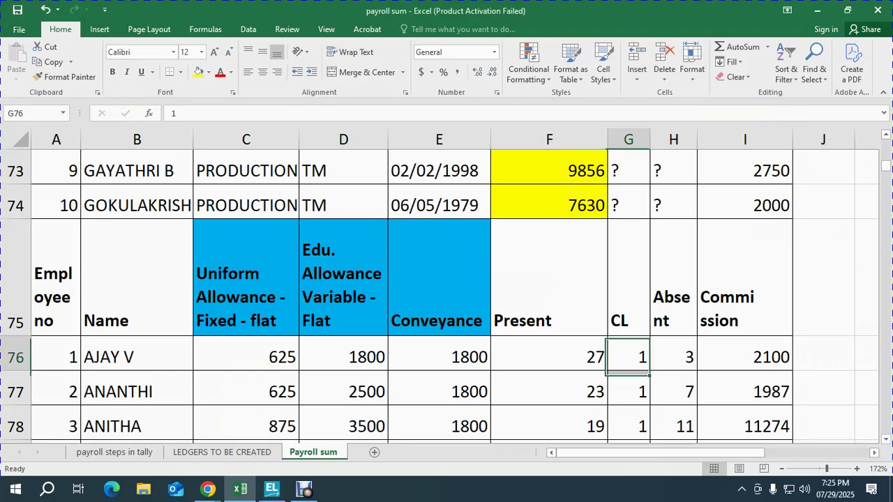
key("Down")
key("Down")
key("Down")
key("Down")
key("Down")
key("Down")
key("Down")
key("Down")
key("Down")
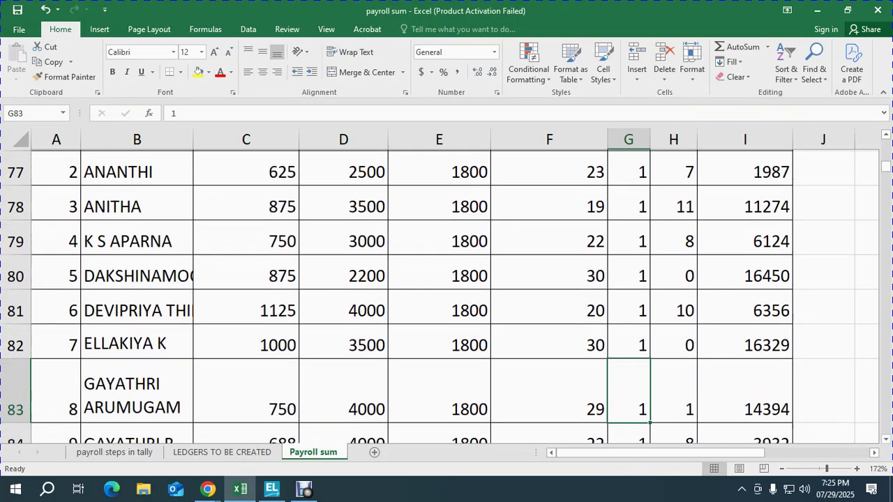
key("Down")
key("Down")
Switch to TallyPrime, keep 1 casual leave day for every employee and save the voucher with an empty narration
key("alt+Tab")
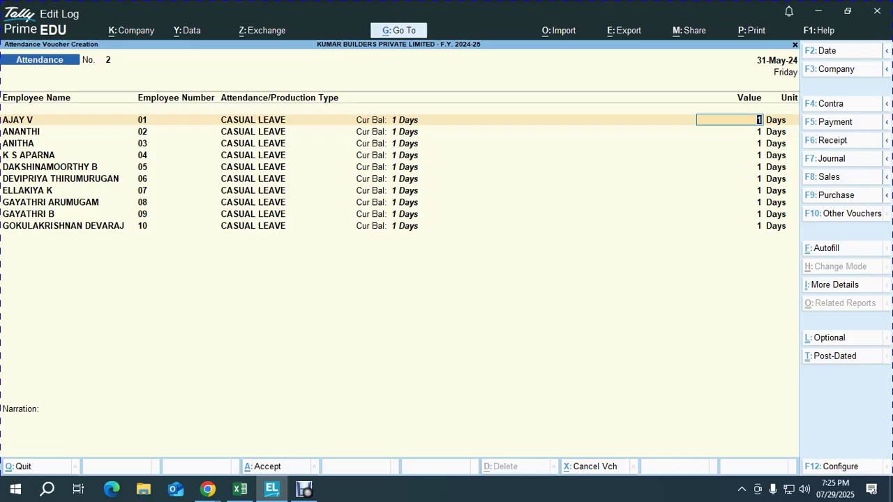
key("Down")
key("Down")
key("Down")
key("Down")
key("Down")
key("Down")
key("Down")
key("Down")
key("Down")
key("Down")
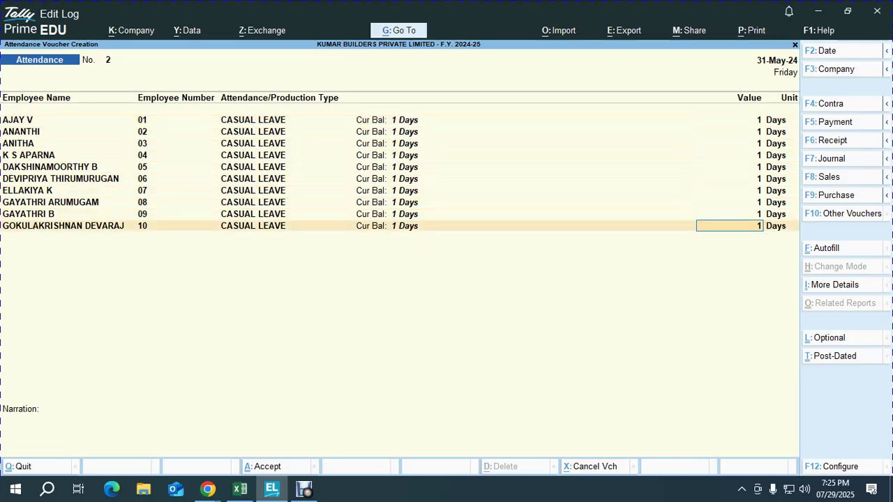
key("Return")
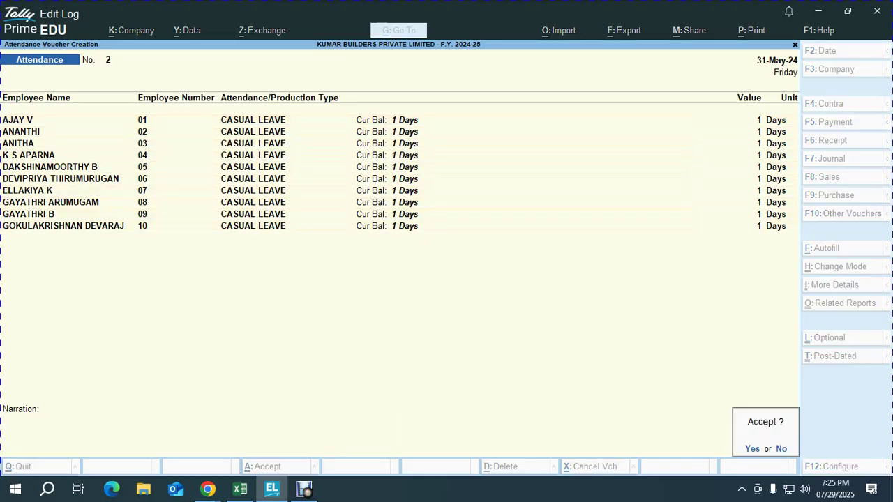
key("Return")
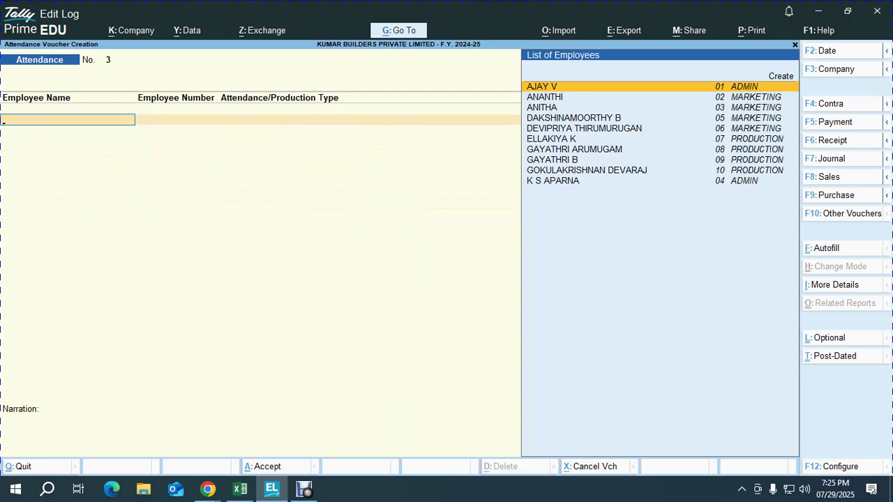
Switch to Excel and find the Absent column next to the CL days in the payroll sheet
key("alt+Tab")
key("Up")
key("Up")
key("Up")
key("Up")
key("Up")
key("Up")
key("Up")
key("Up")
key("Up")
key("Up")
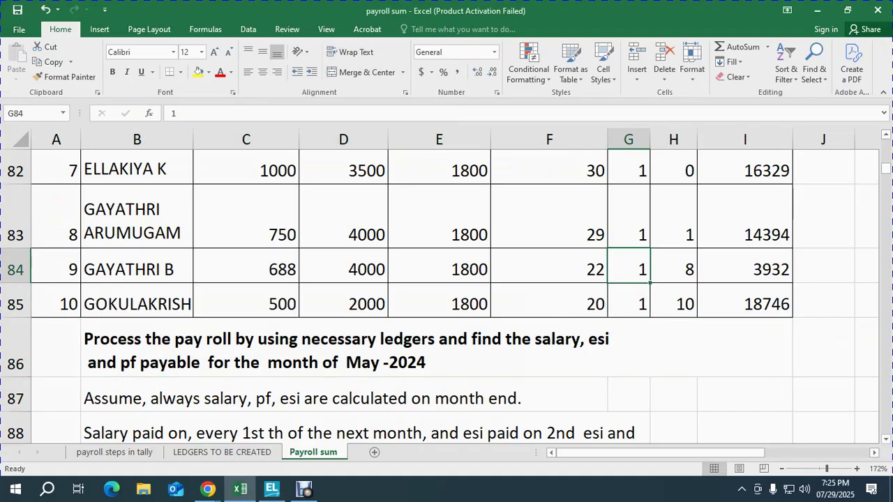
key("Up")
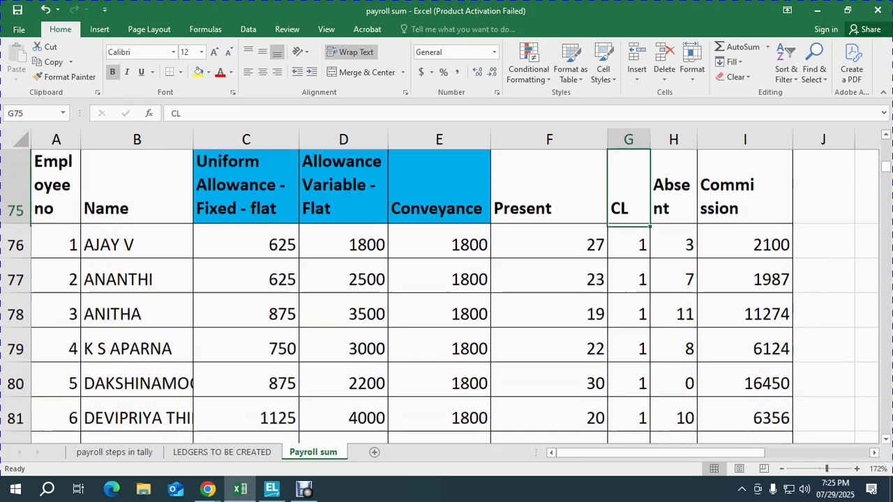
key("Right")
key("alt")
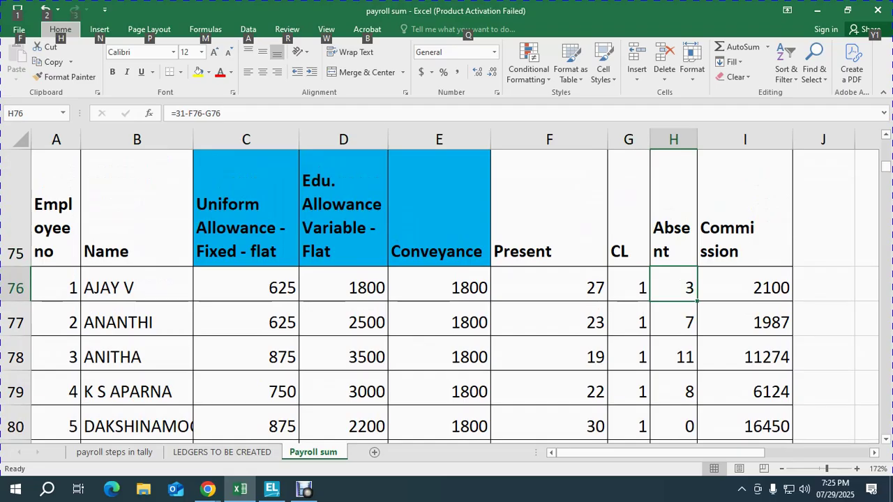
Switch to TallyPrime and autofill a voucher dated 31-5-2024 with LOP (ABSENT) for all employees, default value 0, sorted by employee number
key("alt+Tab")
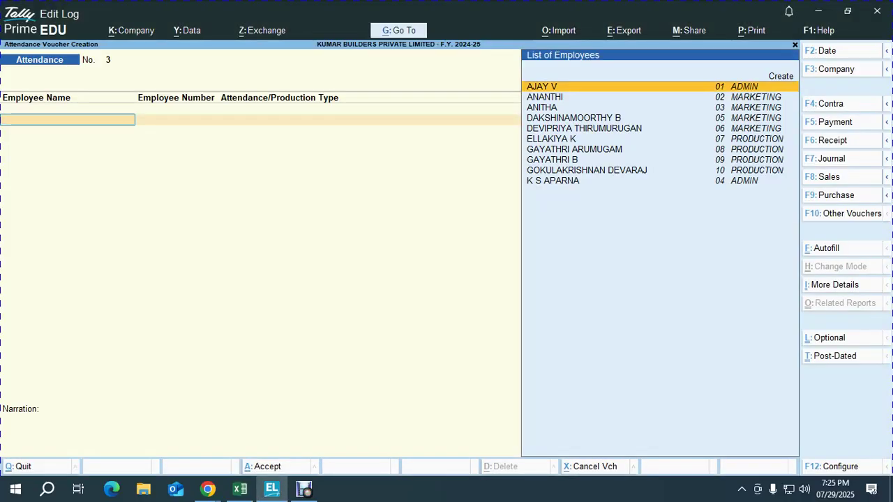
key("ctrl+f")
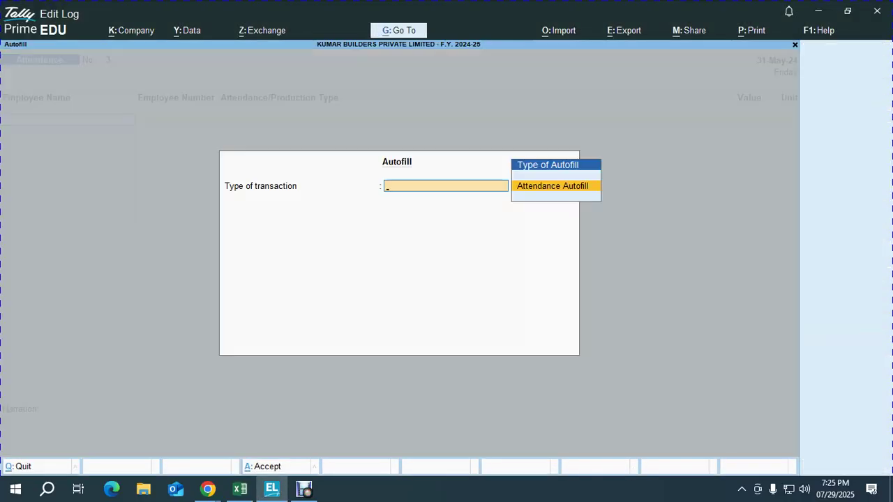
key("Return")
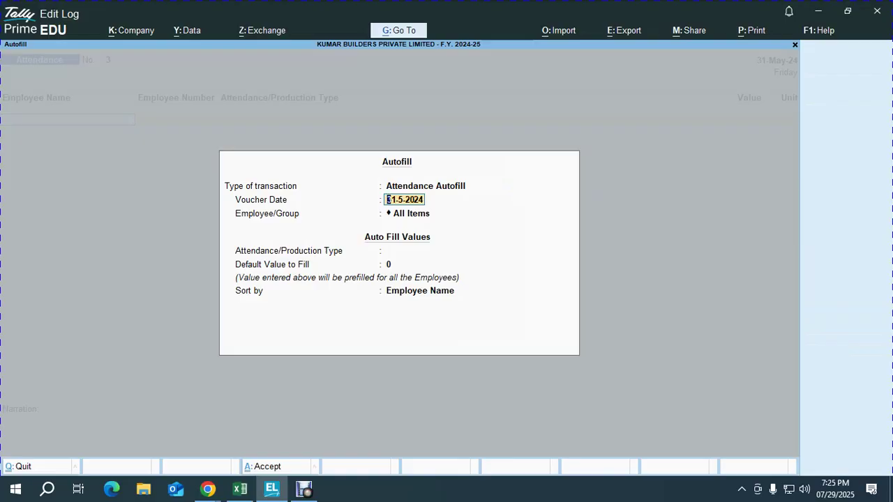
key("Return")
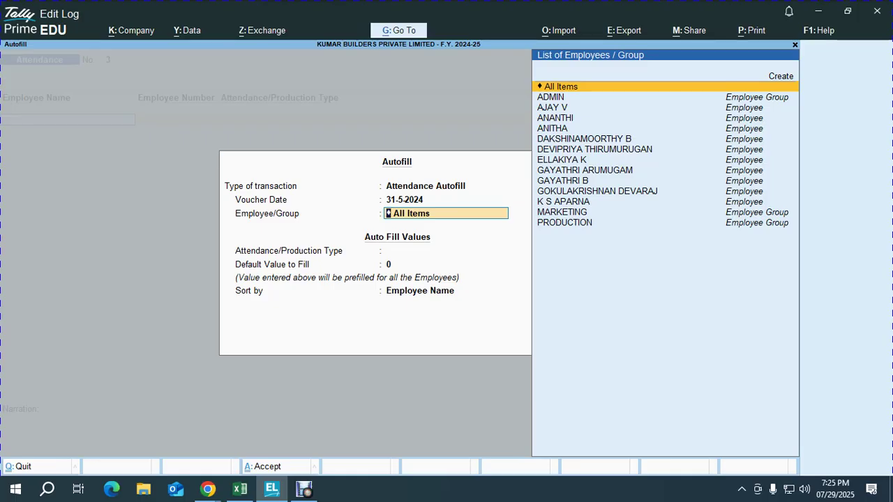
key("Return")
key("Down")
key("Down")
key("Up")
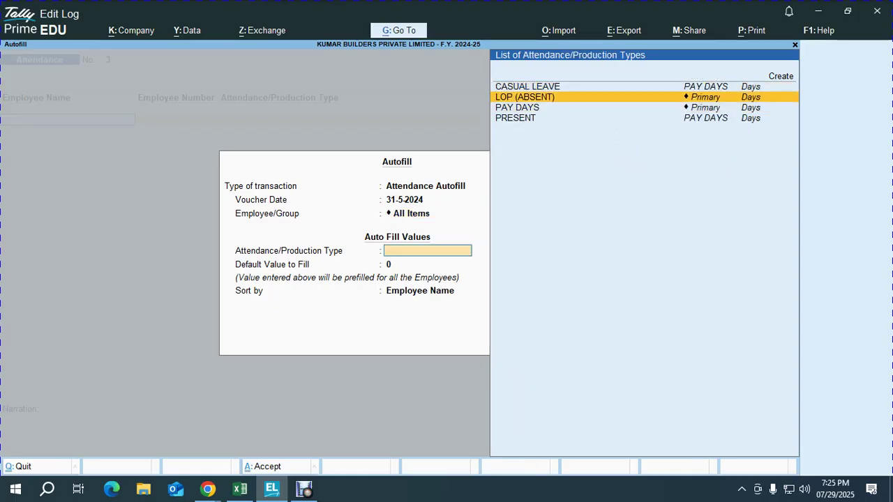
key("Return")
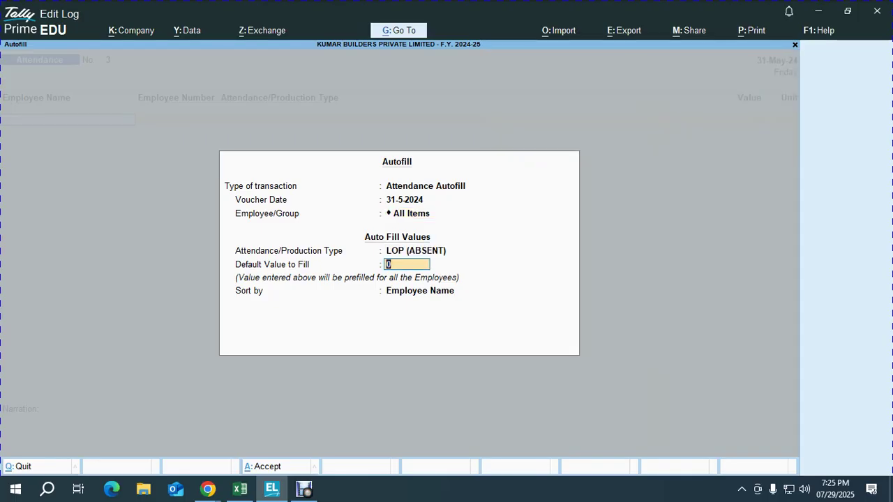
key("Return")
key("Down")
key("Return")
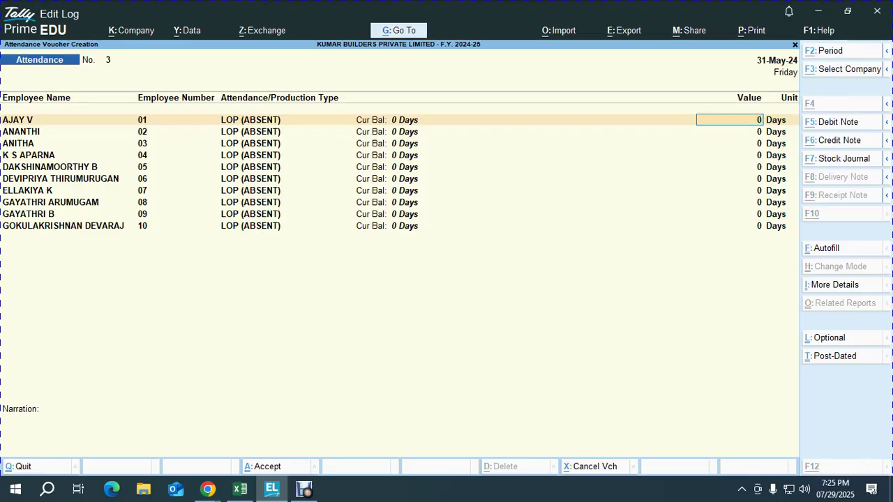
Switch to Excel and look up the Absent days of the first three employees
key("alt+Tab")
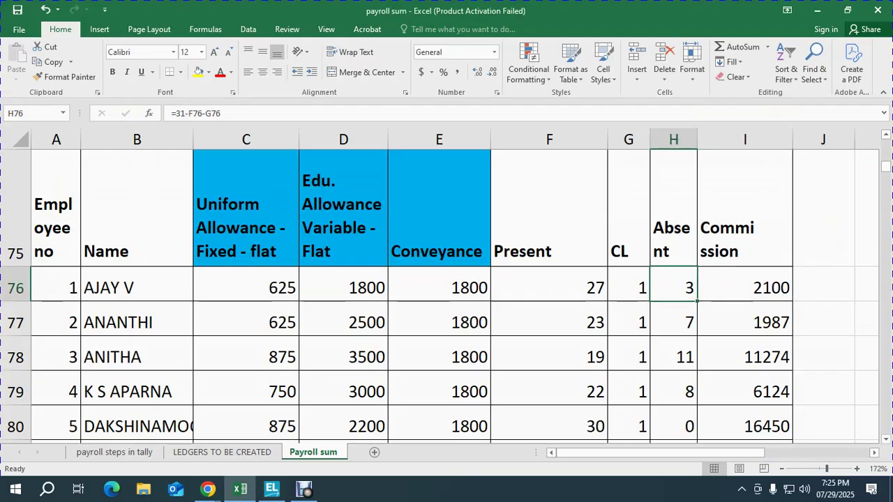
key("Down")
key("Down")
Switch to TallyPrime and enter 3, 7 and 11 LOP (ABSENT) days for the first three employees
key("alt+Tab")
type("3")
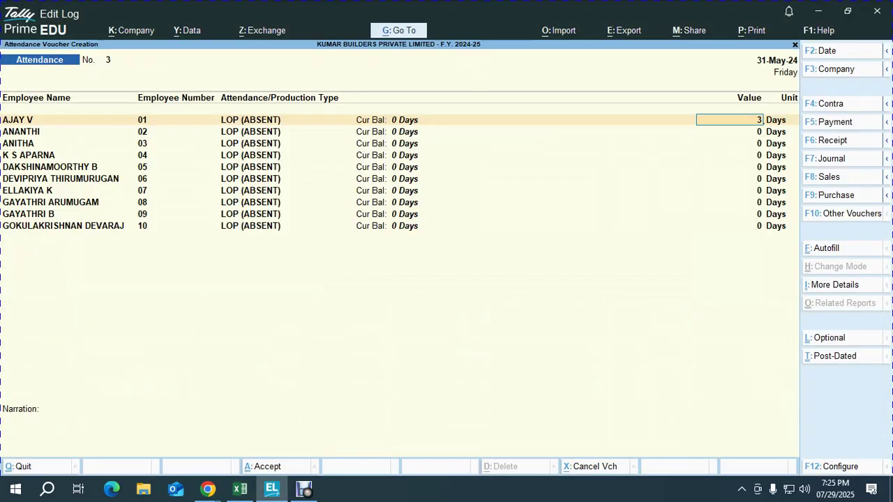
key("Return")
type("7")
key("Return")
type("11")
key("Return")
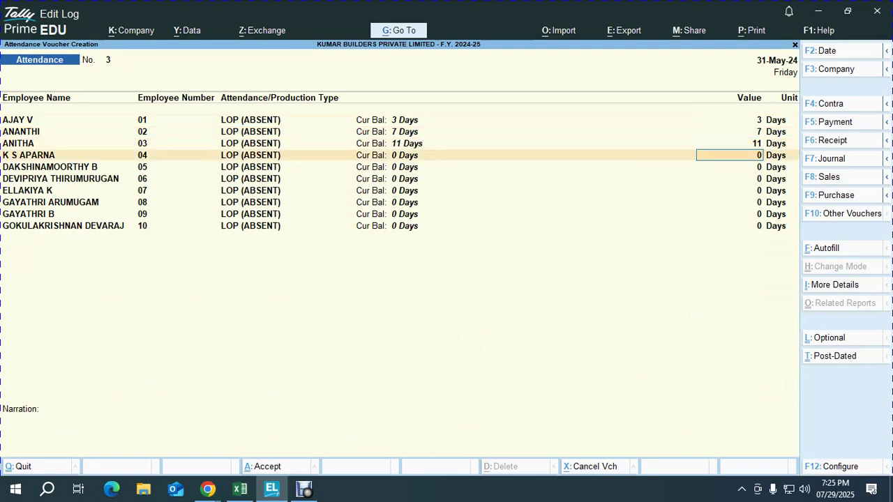
Switch to Excel and look up the Absent days of the fourth to seventh employees
key("alt+Tab")
key("Down")
key("Down")
key("Down")
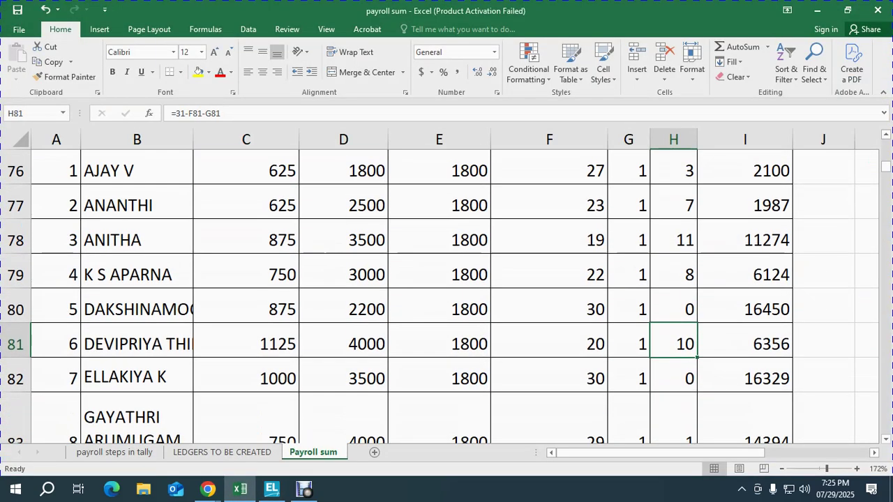
key("Down")
Switch to TallyPrime and enter 8, 0, 10 and 0 LOP (ABSENT) days for the fourth to seventh employees
key("alt+Tab")
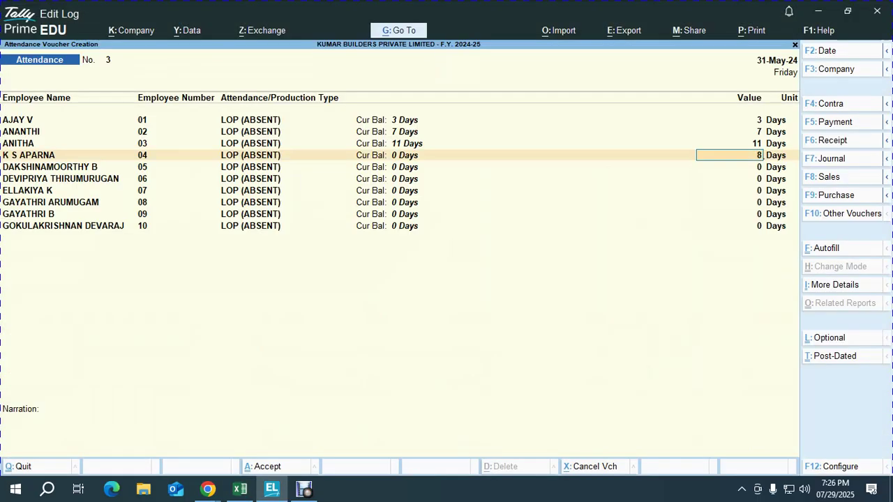
key("Return")
key("Return")
type("10")
key("Return")
key("Return")
Switch to Excel and look up the Absent days of the last three employees
key("alt+Tab")
key("Down")
key("Down")
key("Down")
key("Down")
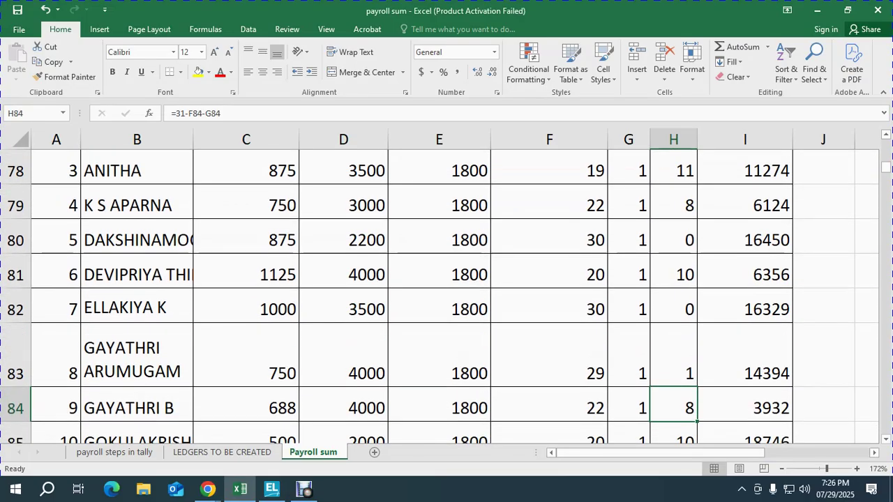
key("Up")
Switch to TallyPrime and enter 1, 8 and 10 LOP (ABSENT) days for the last three employees
key("alt+Tab")
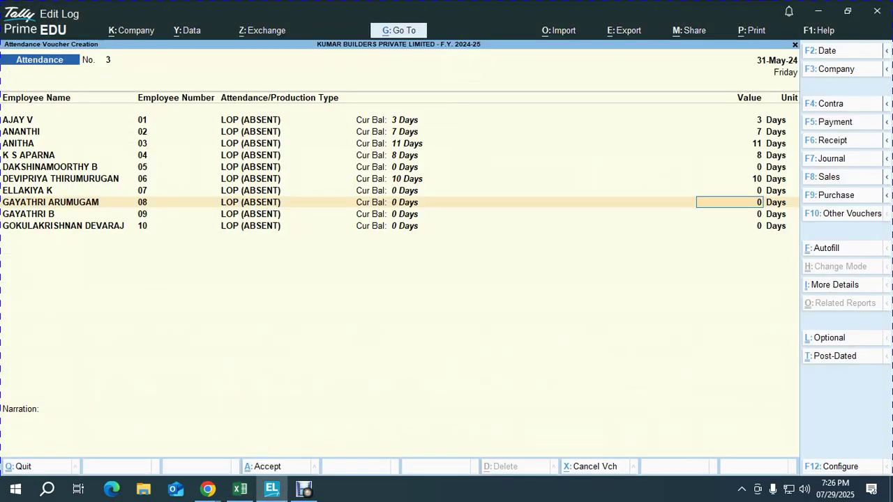
type("1")
key("Return")
type("8")
key("Return")
type("10")
key("Return")
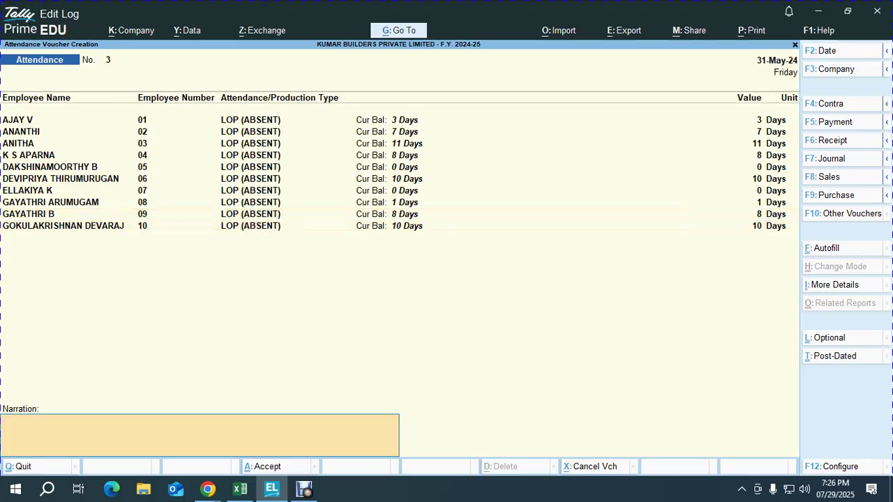
Save the LOP (ABSENT) voucher with an empty narration and return to the Gateway of Tally
key("Return")
key("Return")
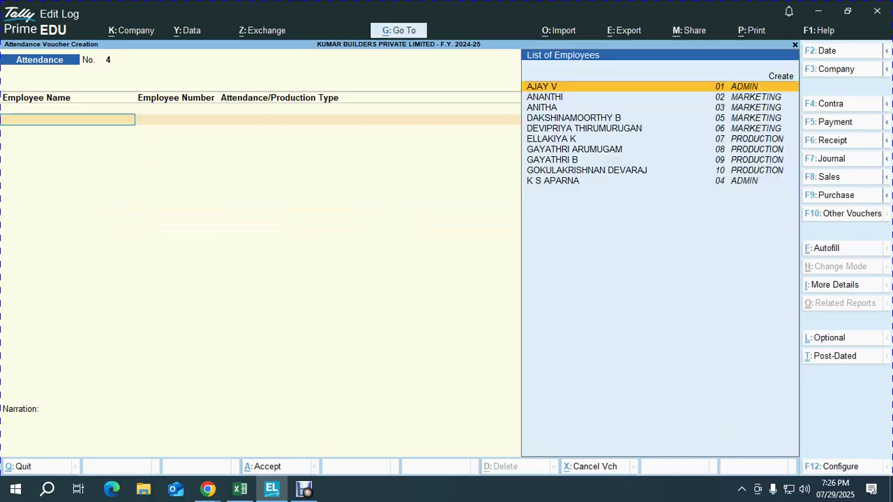
key("Escape")
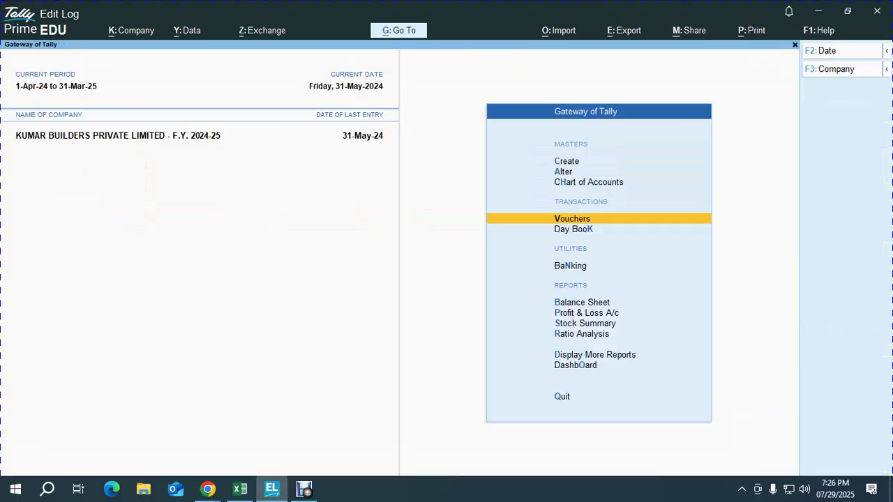
key("alt+Tab")
key("alt+Tab")
key("alt+Tab")
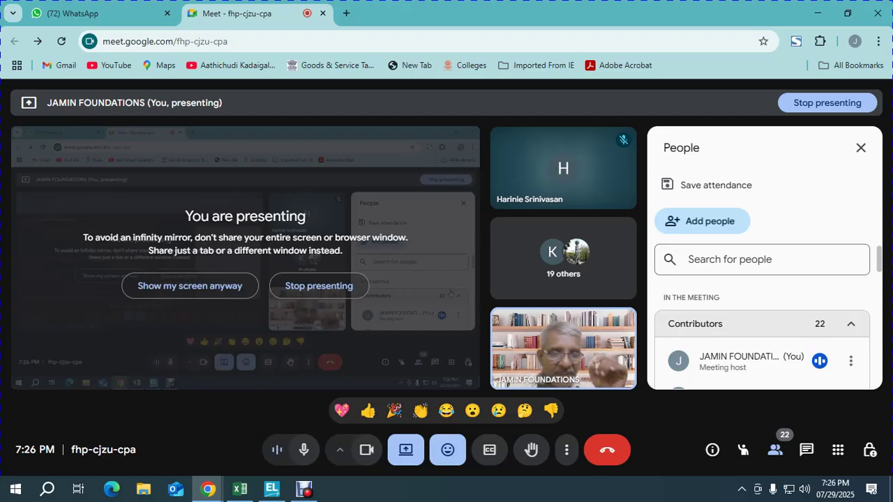
key("alt+Tab")
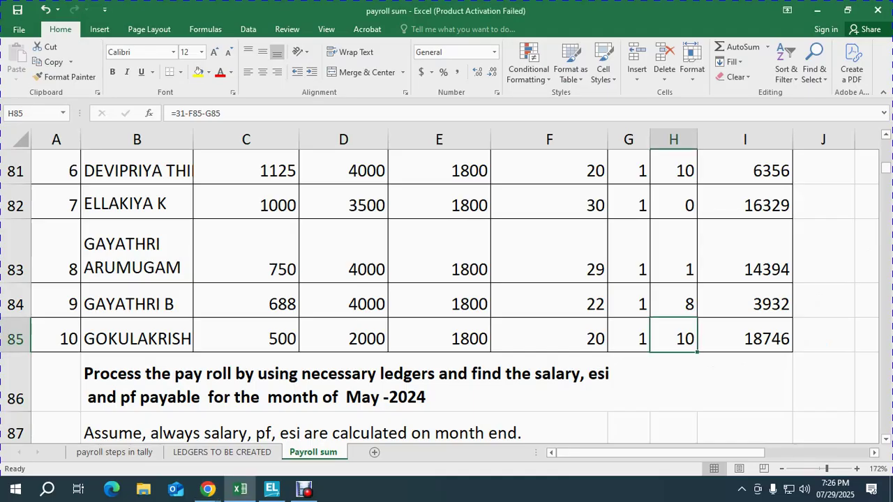
Switch to TallyPrime and open the list of masters for creating a new master
key("alt+Tab")
key("alt+Tab")
key("Up")
key("Up")
key("Up")
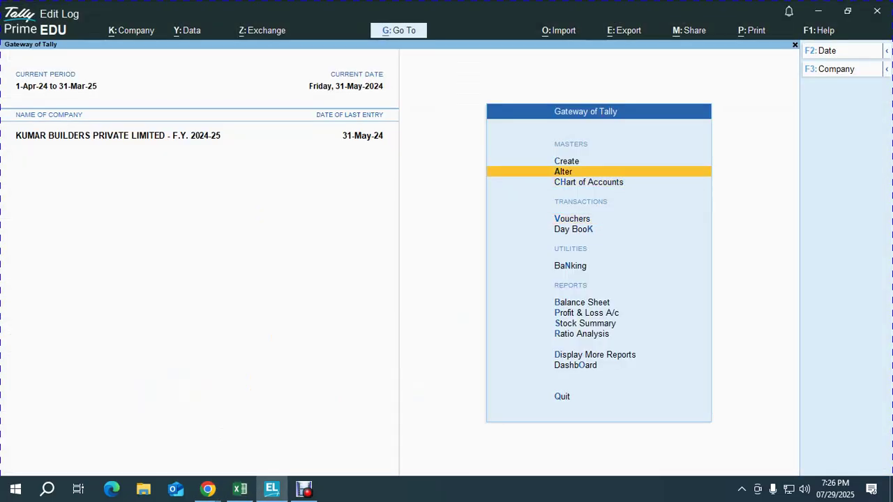
key("Return")
Switch to Excel and examine the Commission amounts of the employees in the payroll sheet
key("alt+Tab")
key("alt+Tab")
key("alt+Tab")
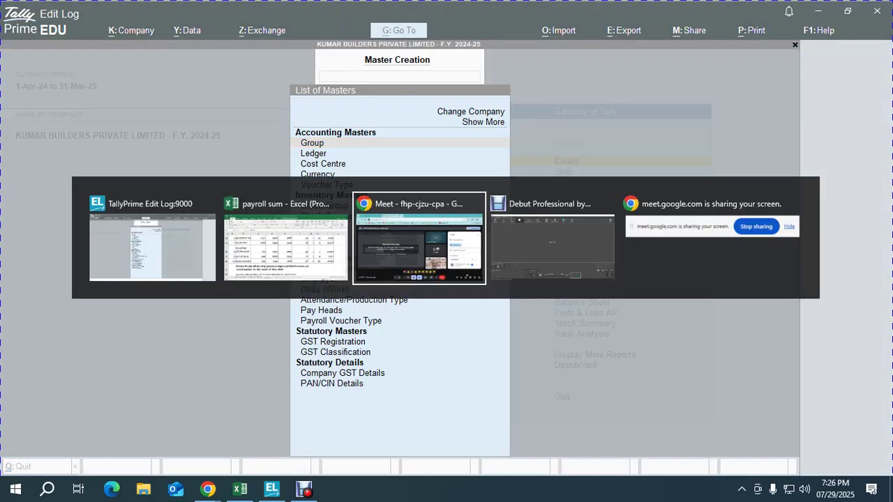
key("alt+Tab")
key("alt+Tab")
key("Down")
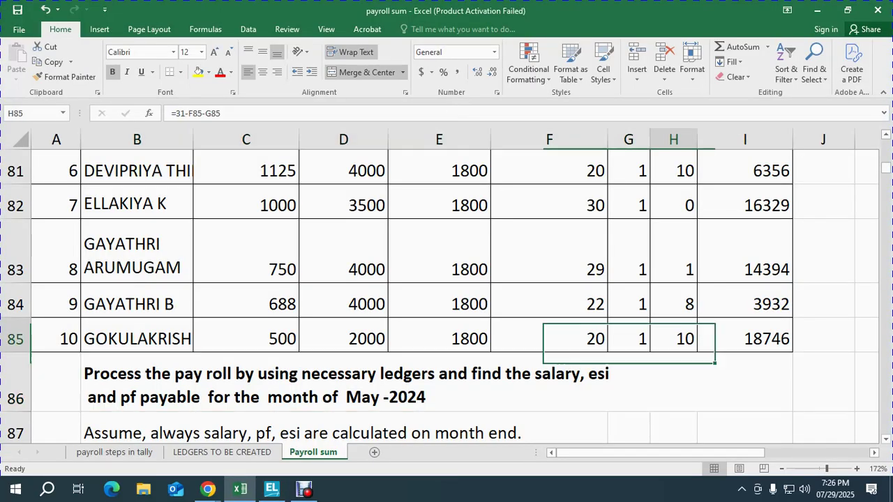
key("Up")
key("Right")
key("Up")
key("Up")
key("Up")
key("Up")
key("Up")
key("Up")
key("Up")
key("Up")
key("Up")
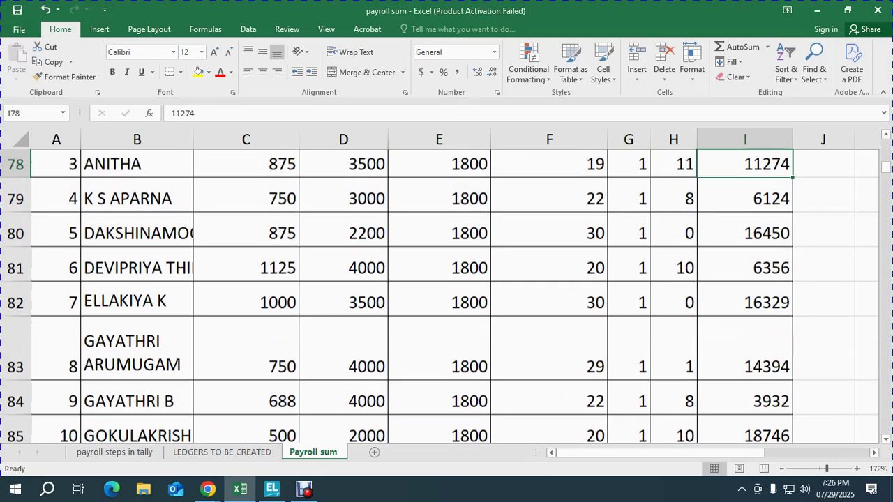
Check the Commission column heading and its first amounts in the Payroll sum sheet
key("Up")
key("Up")
key("Up")
key("Down")
key("Down")
key("Down")
key("Up")
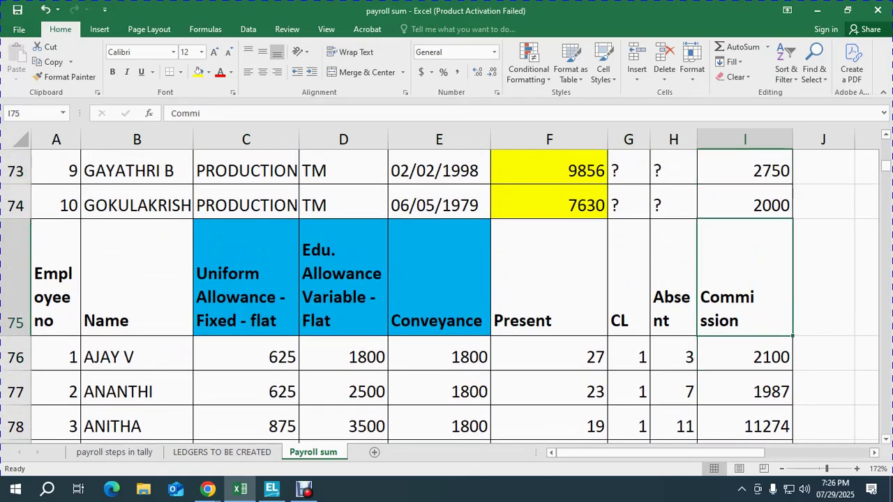
Switch to TallyPrime and start creating a new pay head from the payroll masters
key("alt+Tab")
key("alt+Tab")
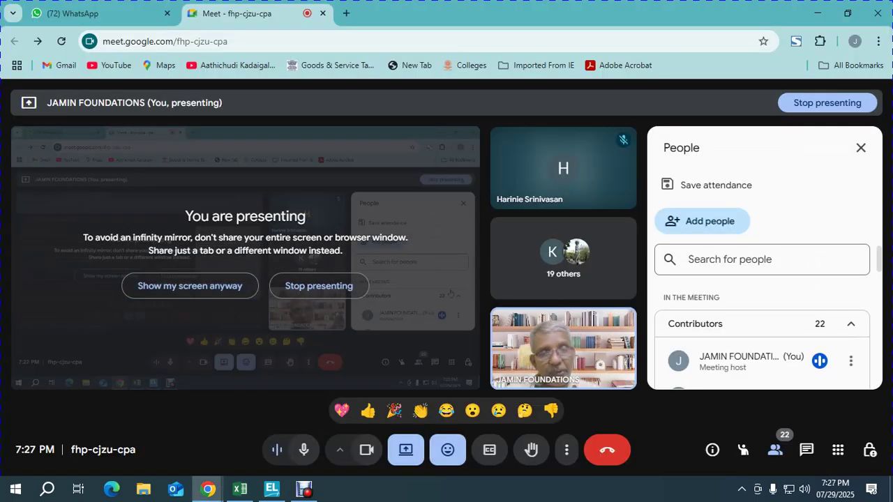
key("alt+Tab")
key("alt+Tab")
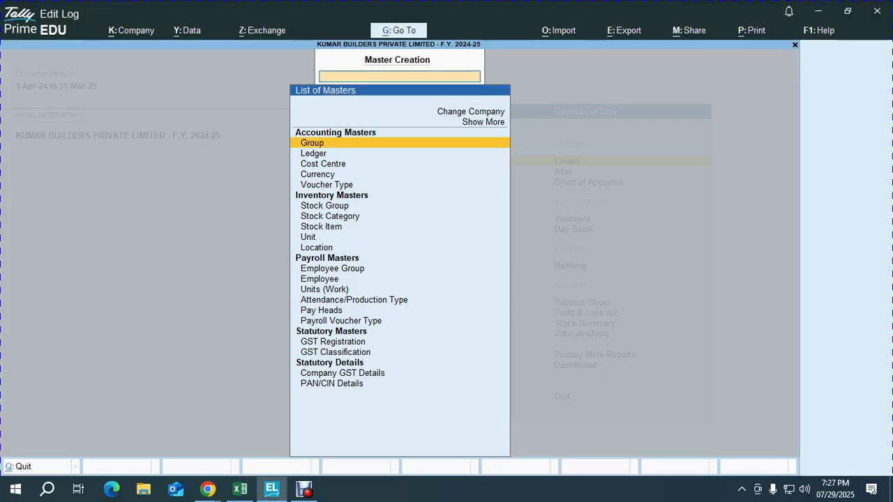
key("Down")
key("Down")
key("Down")
key("Down")
key("Down")
key("Down")
key("Down")
key("Down")
key("Down")
key("Down")
key("Down")
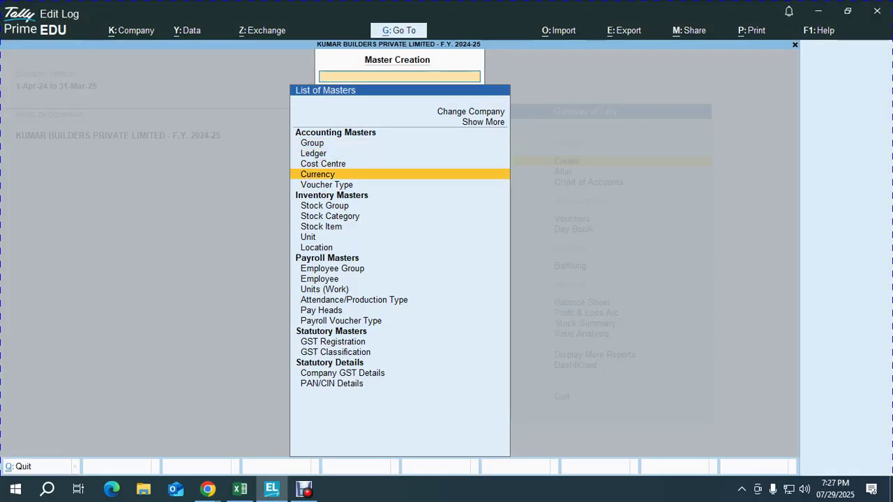
key("Down")
key("Down")
key("Down")
key("Down")
key("Down")
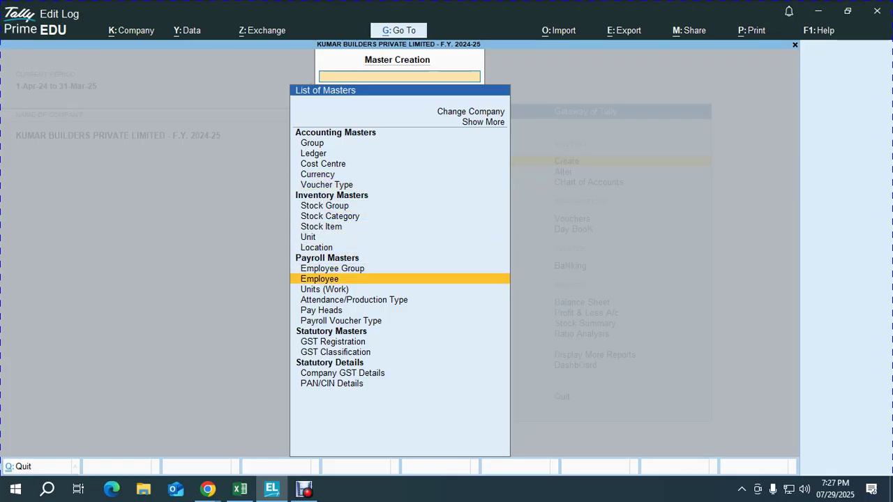
key("Return")
Name the pay head COMMISSION and set its type to Earnings for Employees
type("Commi")
key("Escape")
type("COMMISSION")
key("Return")
key("Return")
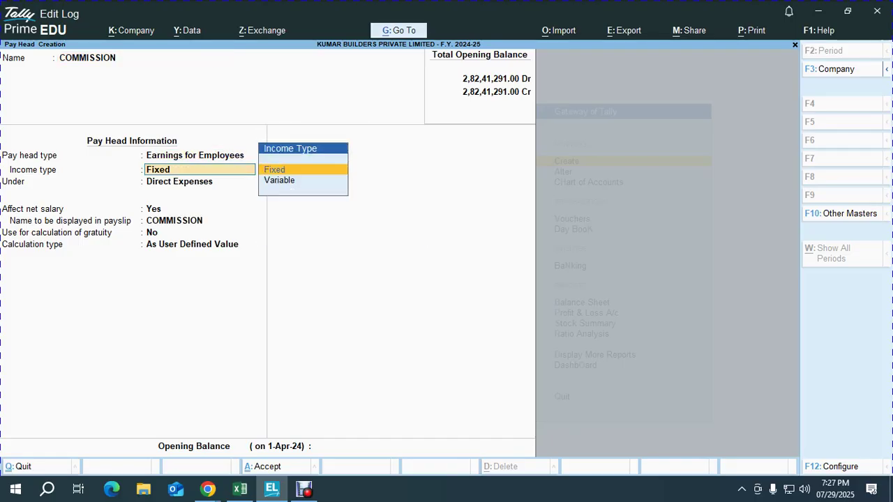
Set the pay head's income type to Variable, its group to SALARY and its calculation type to As User Defined Value
key("Down")
key("Return")
type("S")
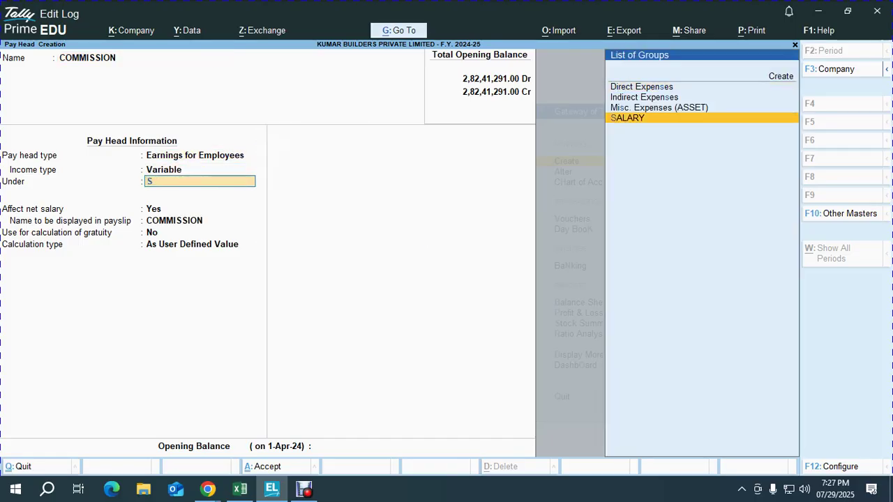
key("Return")
key("Return")
key("Return")
key("Return")
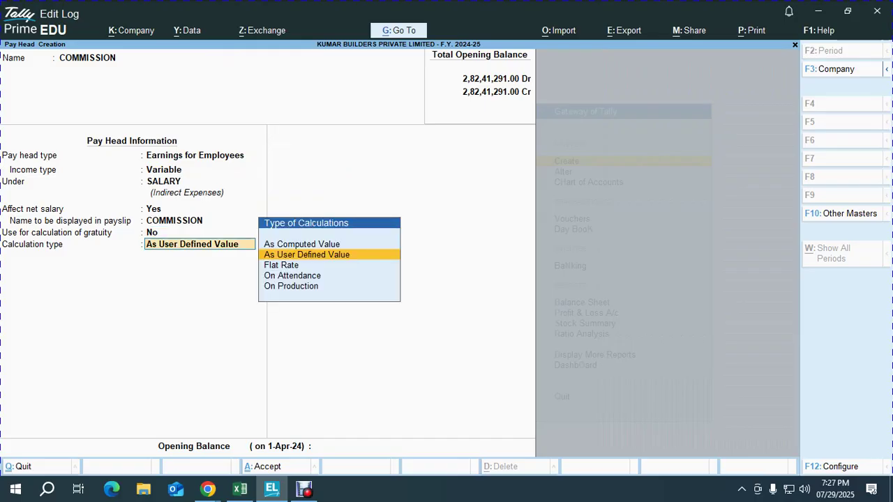
key("Return")
Switch to the Google Meet call in Chrome and check the participants and in-call messages
key("alt+Tab")
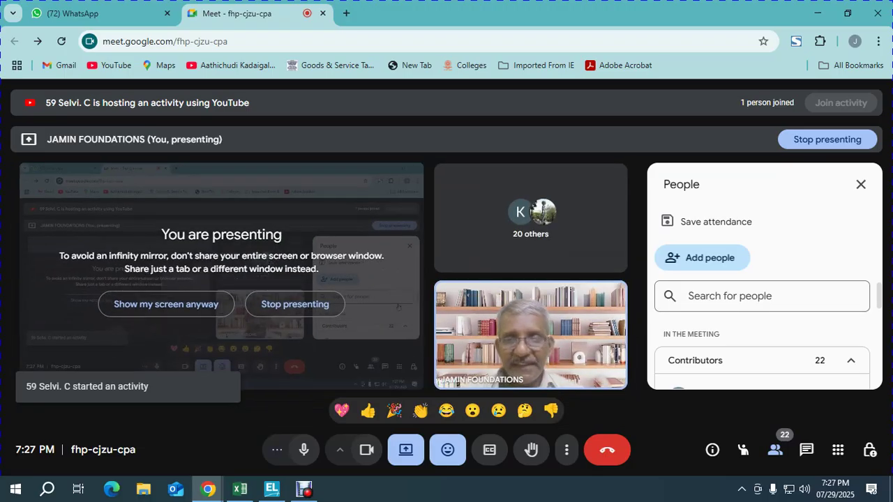
scroll(761, 307, "down", 3)
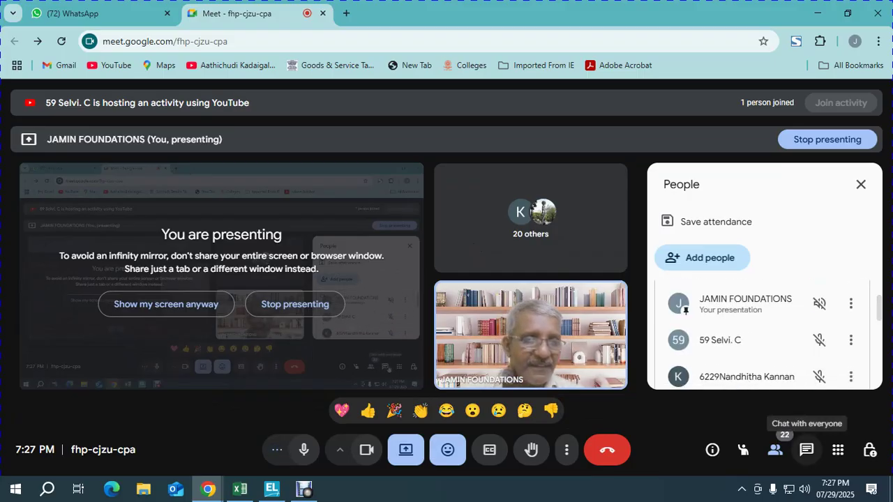
left_click(806, 450)
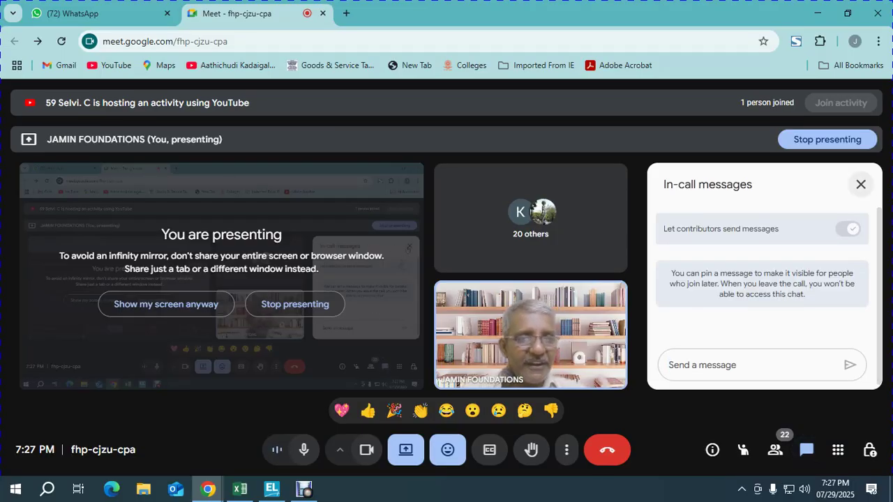
left_click(861, 185)
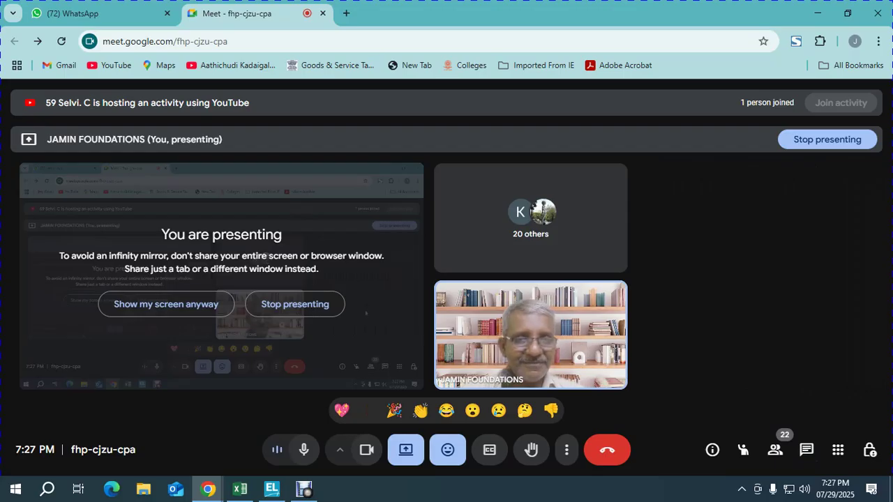
Switch to TallyPrime, save the COMMISSION pay head with an empty opening balance and return to the Gateway of Tally
key("alt+Tab")
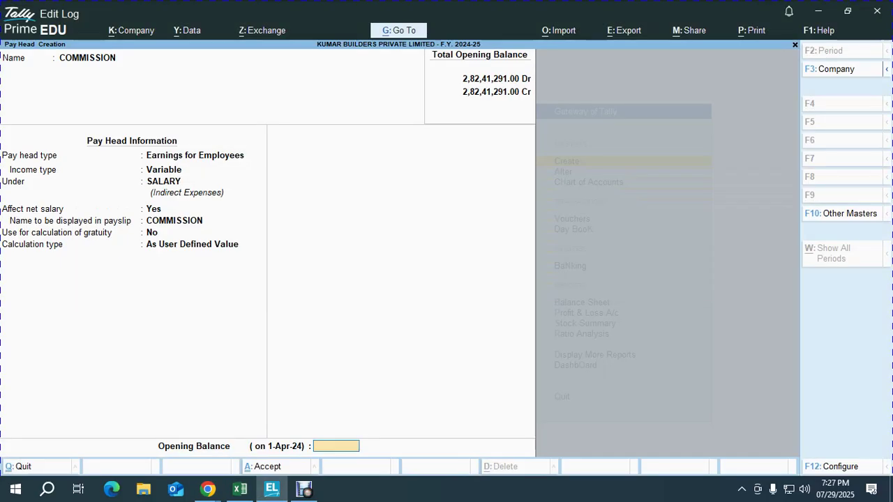
key("Return")
key("Return")
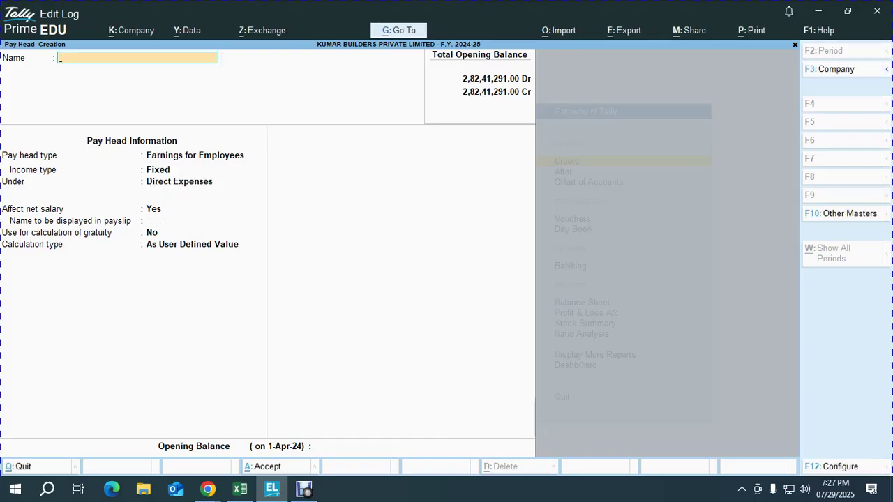
key("Escape")
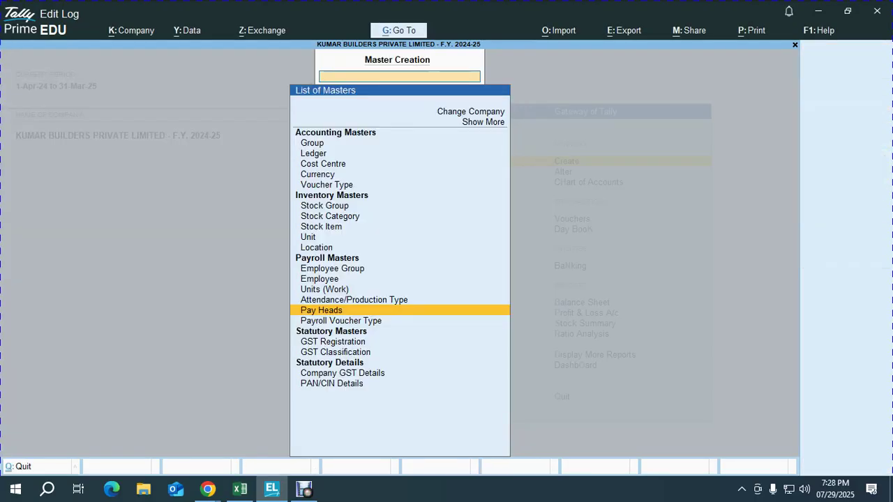
key("Escape")
Open the Define Salary details of the ADMIN employee group for alteration
key("Down")
key("Return")
key("Down")
key("Down")
key("Down")
key("Down")
key("Down")
key("Down")
key("Down")
key("Down")
key("Down")
key("Down")
key("Down")
key("Down")
key("Down")
key("Down")
key("Down")
key("Down")
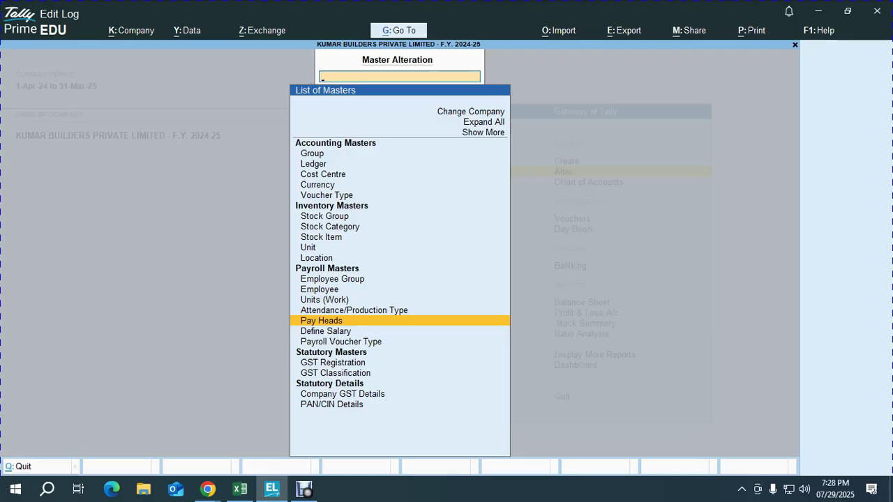
key("Down")
key("Return")
key("Return")
Add the COMMISSION pay head to the ADMIN group's salary details and save them
key("Return")
key("Return")
key("Down")
key("Down")
key("Down")
key("Down")
key("Return")
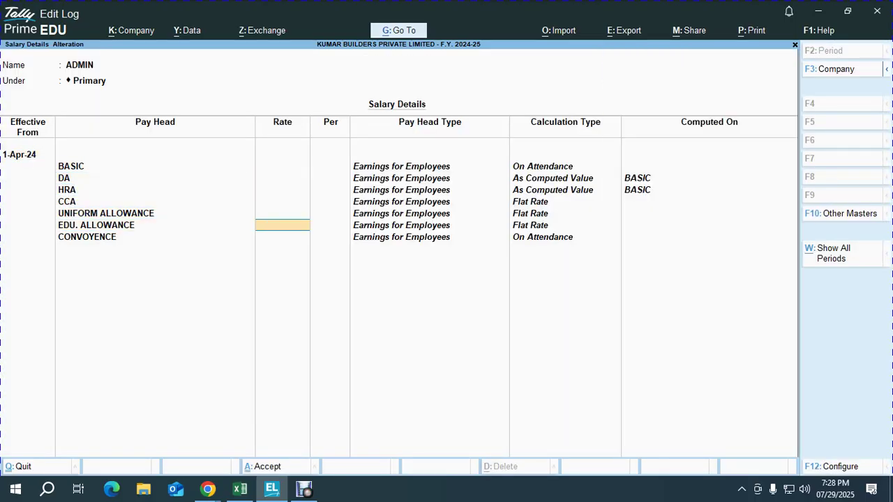
key("Return")
key("Return")
key("Down")
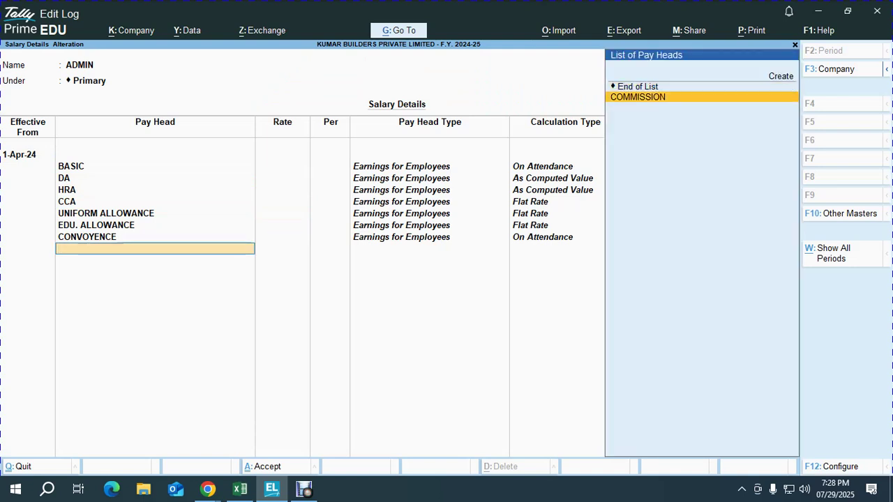
key("Return")
key("Return")
key("Return")
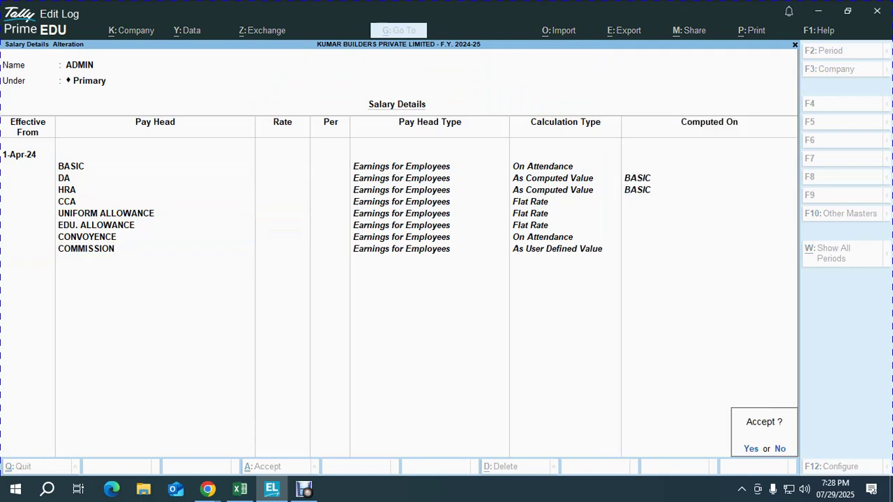
key("Return")
Add the COMMISSION pay head to the MARKETING group's salary details and save them
type("MAR")
key("Return")
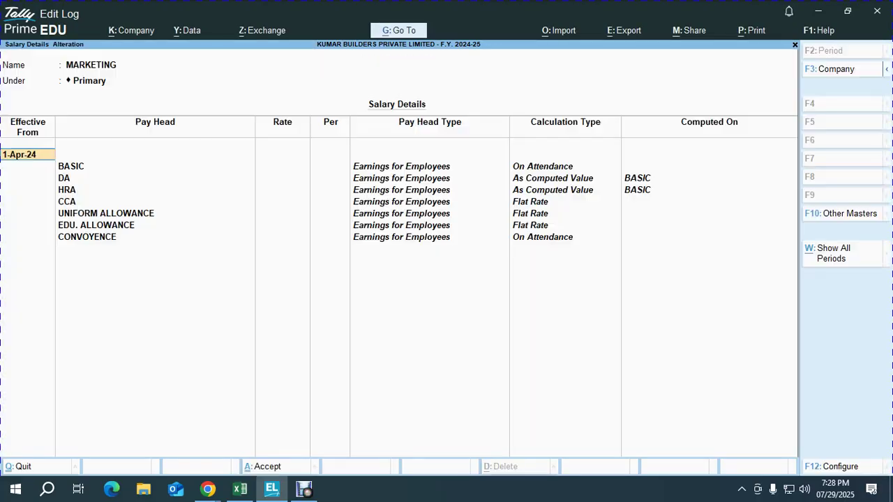
key("Down")
key("Return")
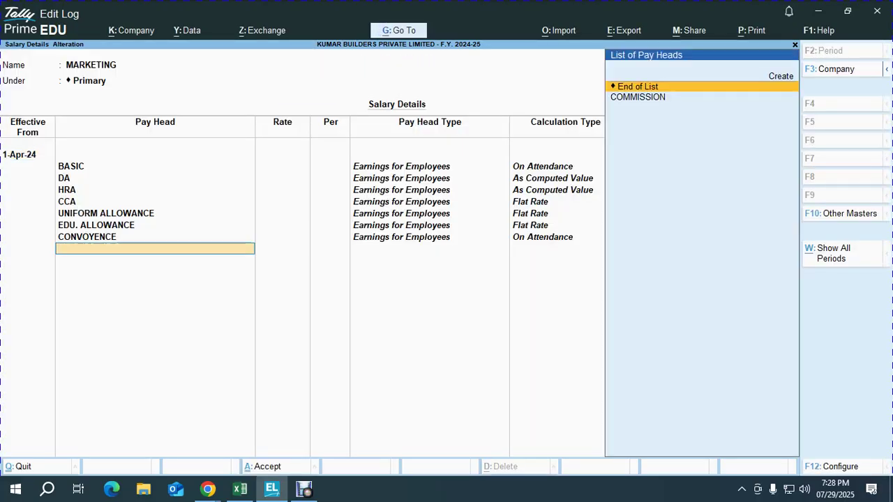
key("Down")
key("Return")
key("ctrl+a")
Add the COMMISSION pay head to the PRODUCTION group's salary details and save them
key("Down")
key("Return")
key("Down")
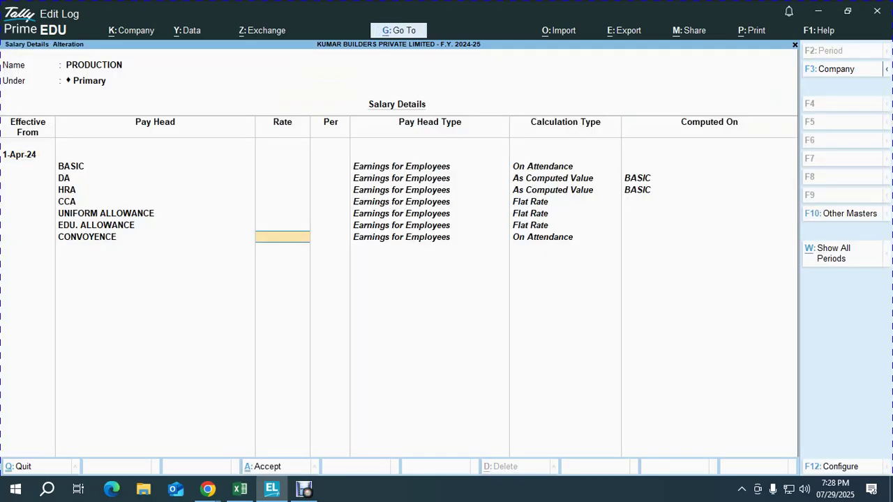
key("Return")
key("Down")
key("Return")
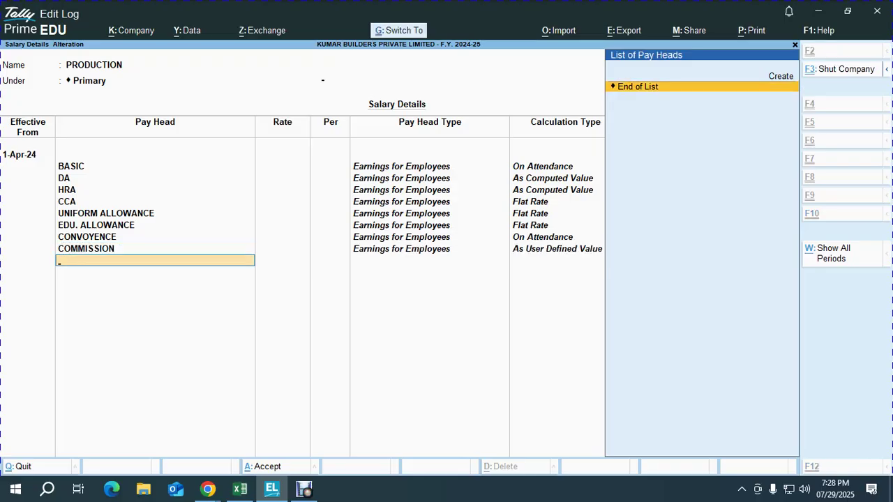
key("ctrl+a")
Add the COMMISSION pay head to the salary details of the first listed employee, in the ADMIN group, and save them
key("Up")
key("Up")
key("Up")
key("Up")
key("Up")
key("Up")
key("Up")
key("Up")
key("Up")
key("Up")
key("Up")
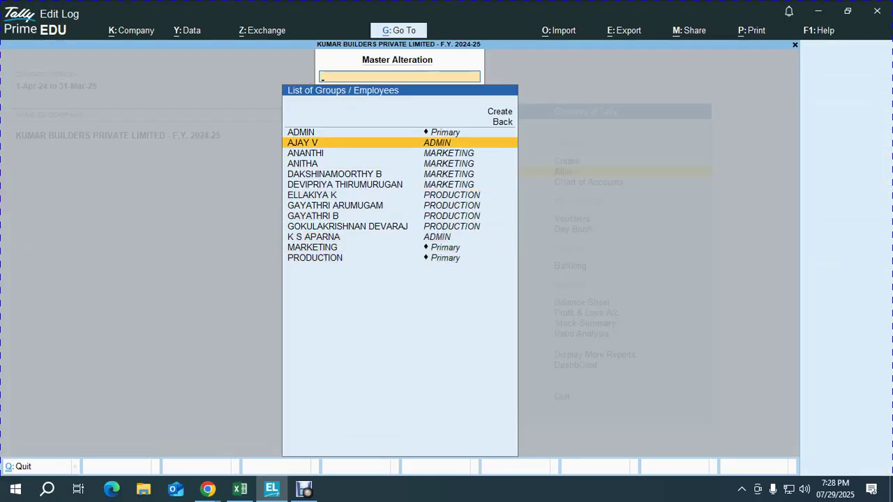
key("Return")
key("Down")
key("Return")
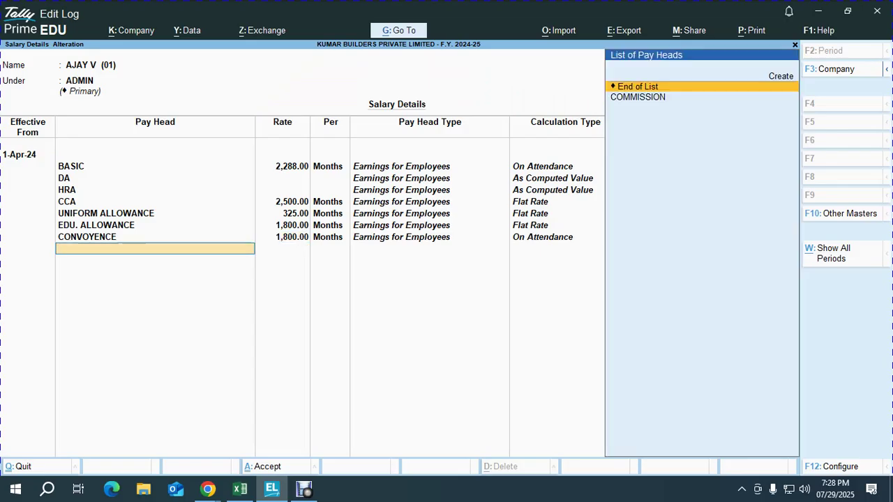
key("Down")
key("Return")
key("ctrl+a")
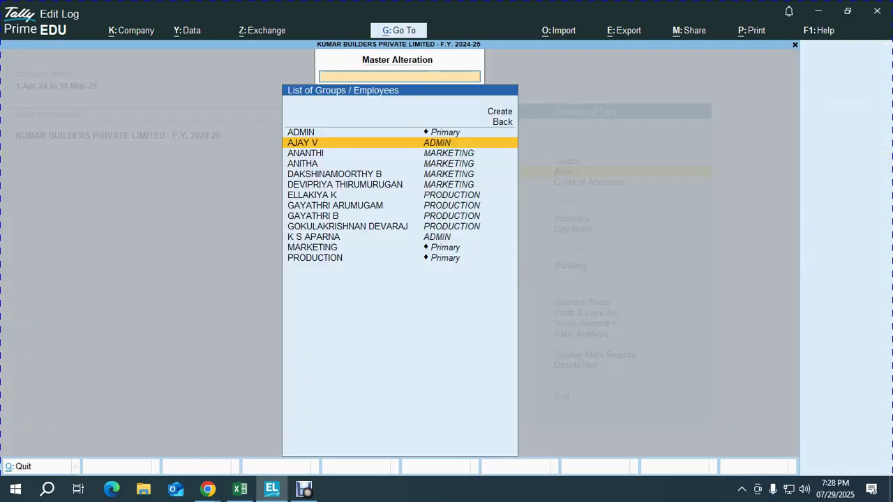
Add the COMMISSION pay head to the salary details of the first MARKETING employee and save them
key("Down")
key("Return")
key("Down")
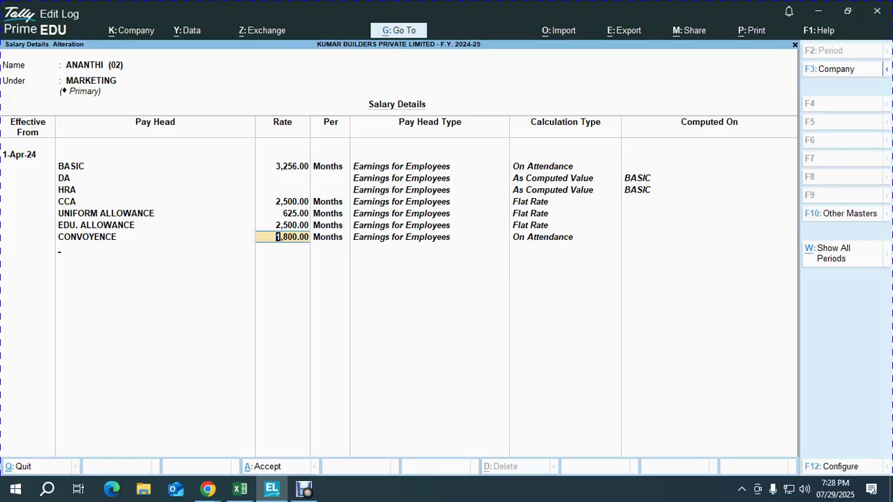
key("Return")
key("Down")
key("Return")
key("ctrl+a")
Add the COMMISSION pay head to the salary details of the second MARKETING employee and save them
key("Down")
key("Return")
key("Down")
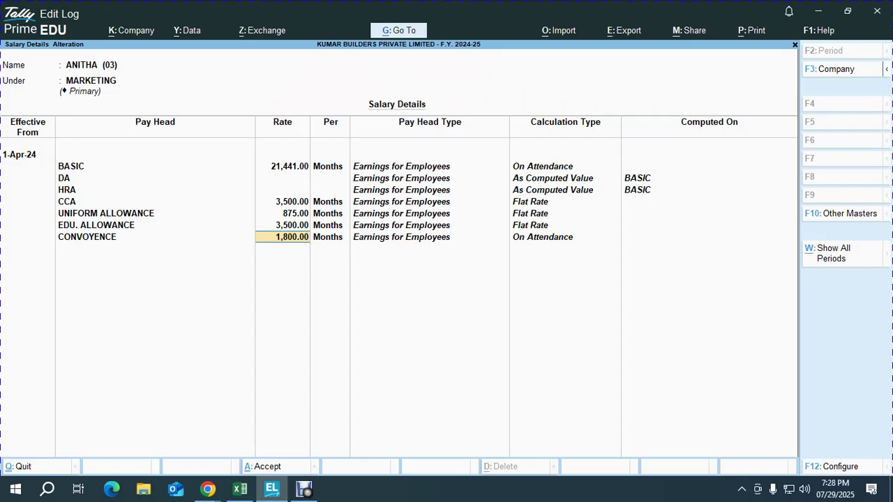
key("Return")
key("Down")
key("Return")
key("ctrl+a")
Add the COMMISSION pay head to the salary details of the third MARKETING employee and save them
key("Down")
key("Return")
key("Down")
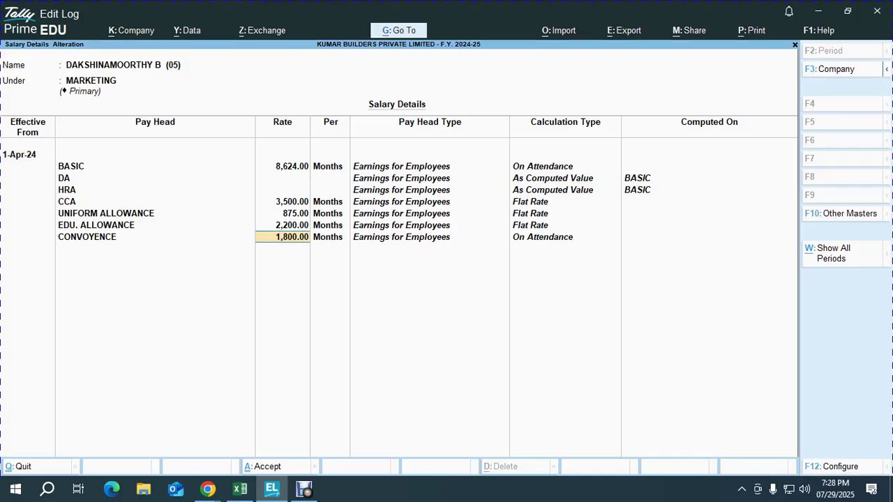
key("Return")
key("Return")
key("ctrl+a")
Add the COMMISSION pay head to the salary details of the fourth MARKETING employee and save them
key("Down")
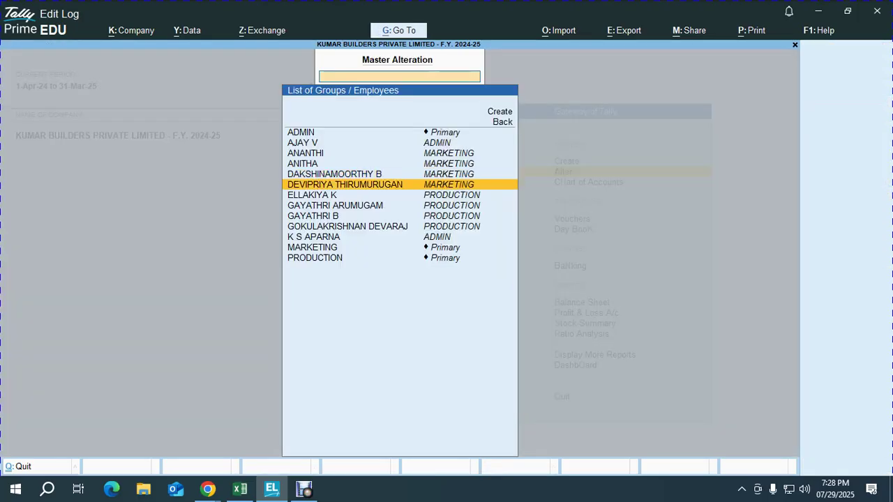
key("Return")
key("Return")
key("Down")
key("Down")
key("Return")
key("ctrl+a")
Add the COMMISSION pay head to the salary details of the first PRODUCTION employee and save them
key("Down")
key("Return")
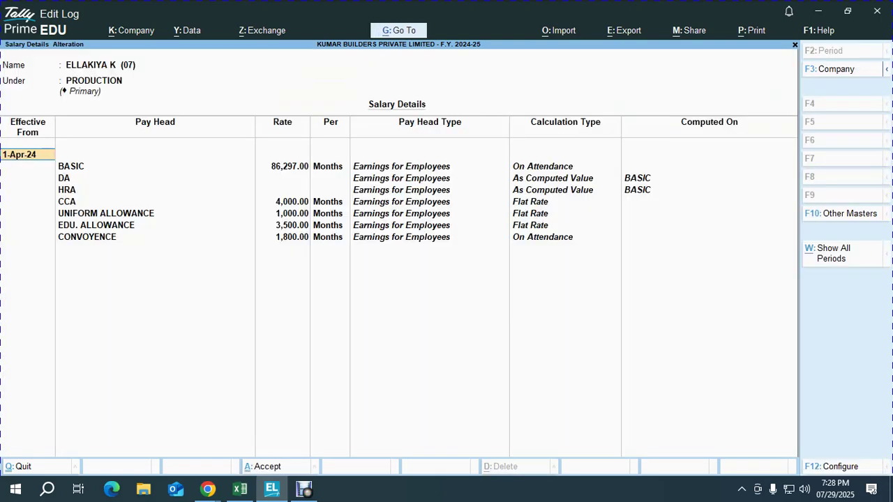
key("Return")
key("Down")
key("Down")
key("Return")
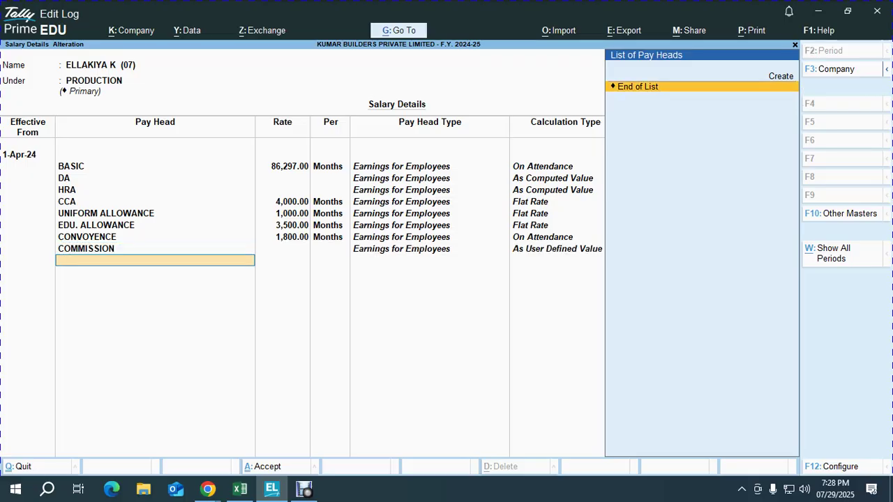
key("ctrl+a")
Add the COMMISSION pay head to the salary details of the second PRODUCTION employee and save them
key("Down")
key("Return")
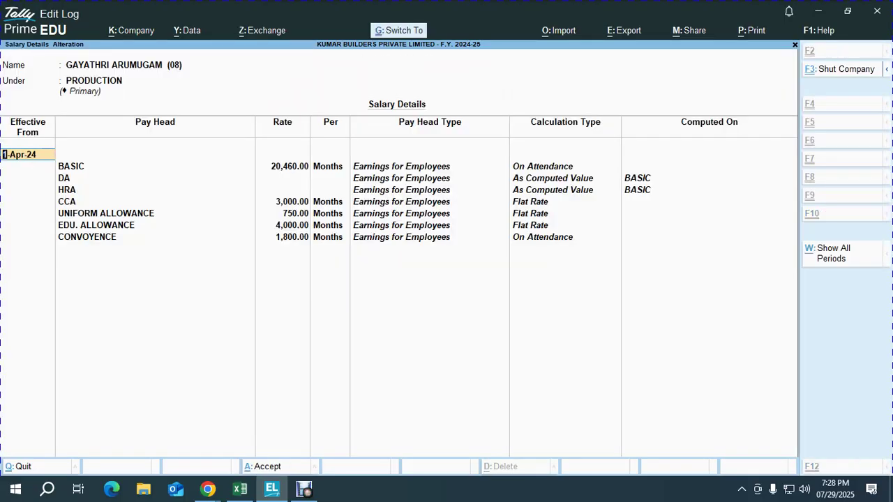
key("Return")
key("Return")
key("Return")
key("ctrl+a")
Add the COMMISSION pay head to the salary details of the third PRODUCTION employee and save them
key("Down")
key("Return")
key("Return")
key("Return")
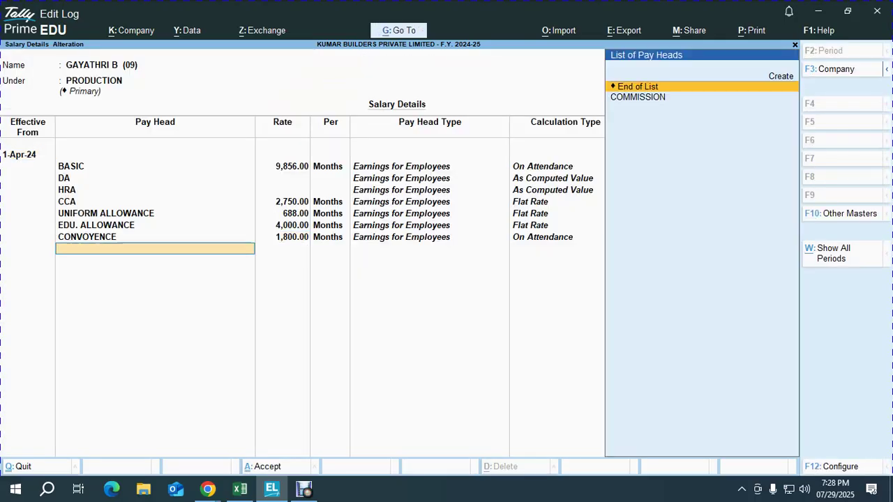
key("Down")
key("Return")
key("ctrl+a")
Add the COMMISSION pay head to the salary details of the fourth PRODUCTION employee and save them
key("Down")
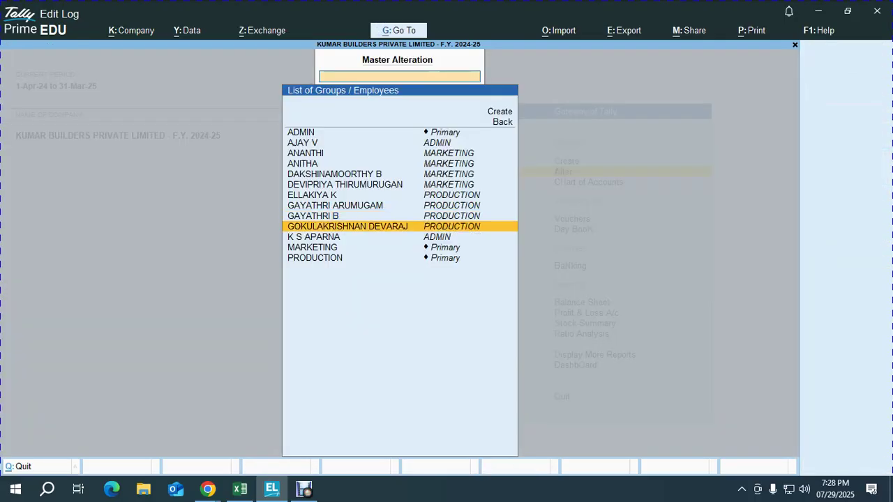
key("Return")
key("Return")
key("Return")
key("Down")
key("Return")
key("ctrl+a")
Add the COMMISSION pay head to the salary details of the remaining ADMIN employee, number 04, and save them
key("Down")
key("Return")
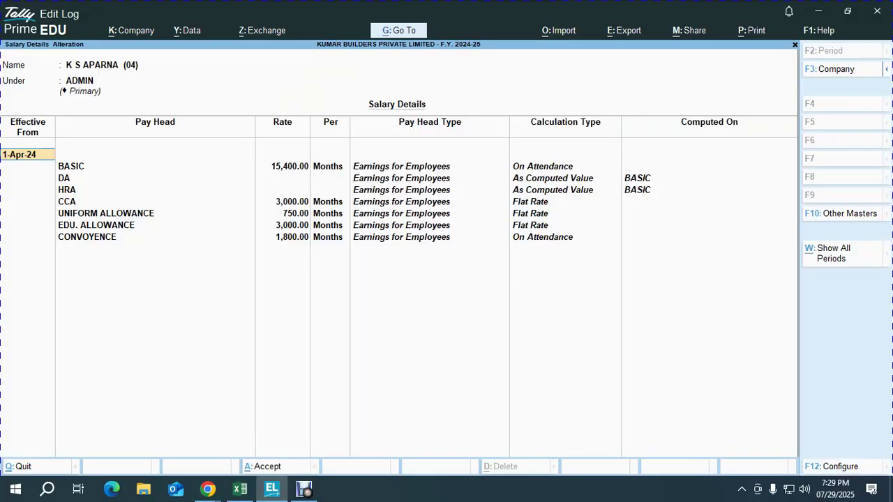
key("Return")
key("Return")
key("Down")
key("Return")
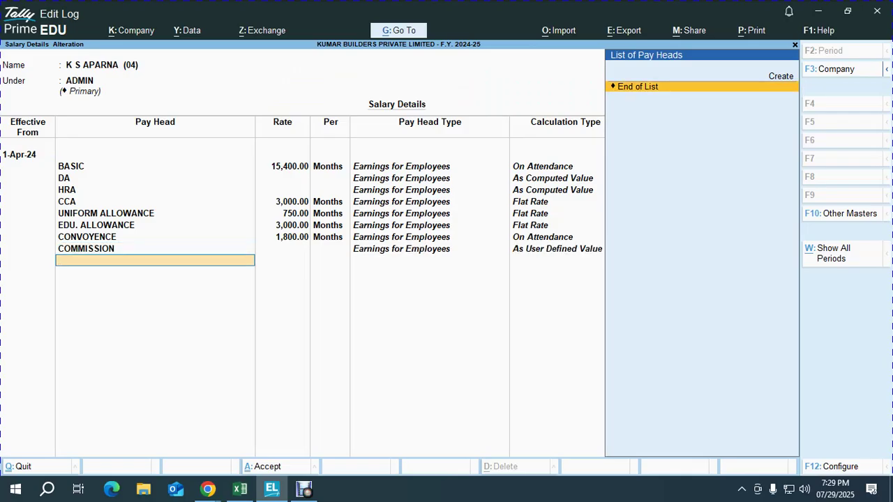
key("ctrl+a")
Check the MARKETING group's salary details for the COMMISSION pay head and return to the Gateway of Tally
key("Down")
key("Return")
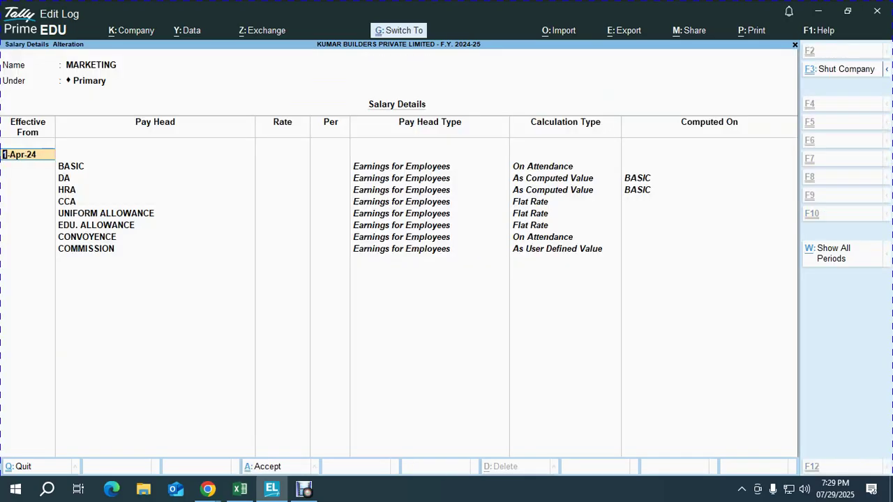
key("Escape")
key("Escape")
key("Escape")
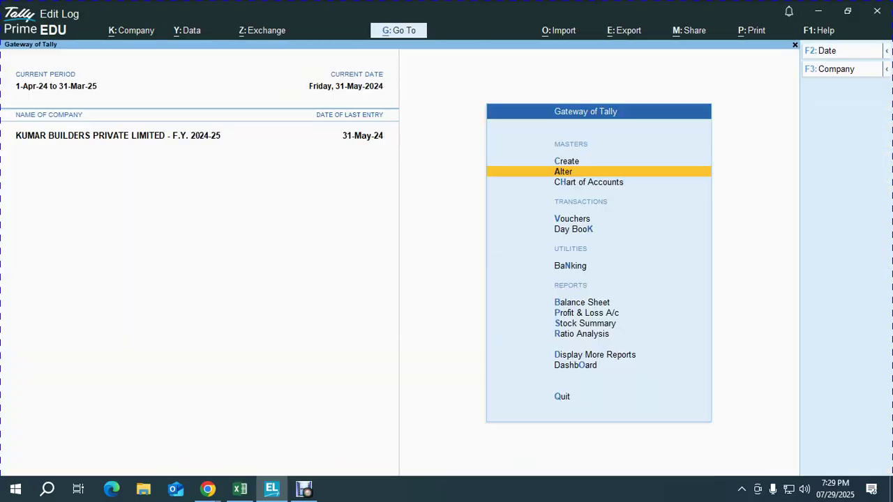
key("n")
Switch to the payroll sum workbook in Excel and mark Attendance Process as ok in the checklist's Status column
key("alt+Tab")
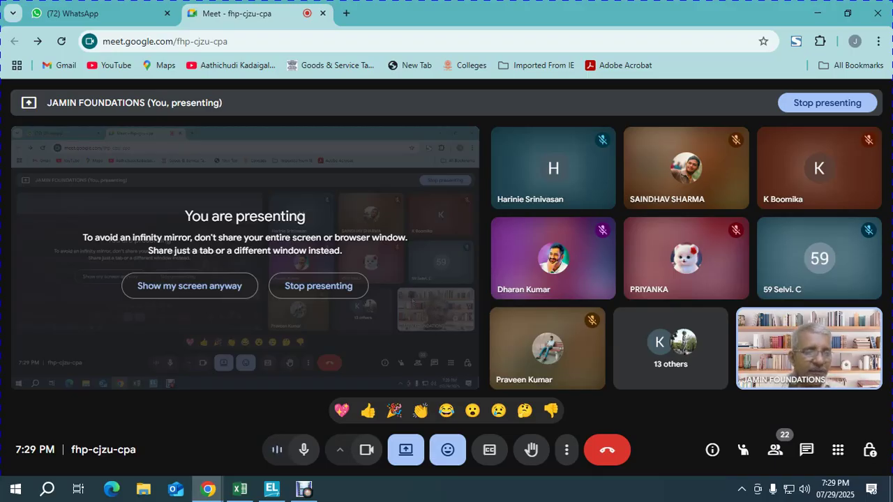
key("alt+Tab")
key("alt+Tab")
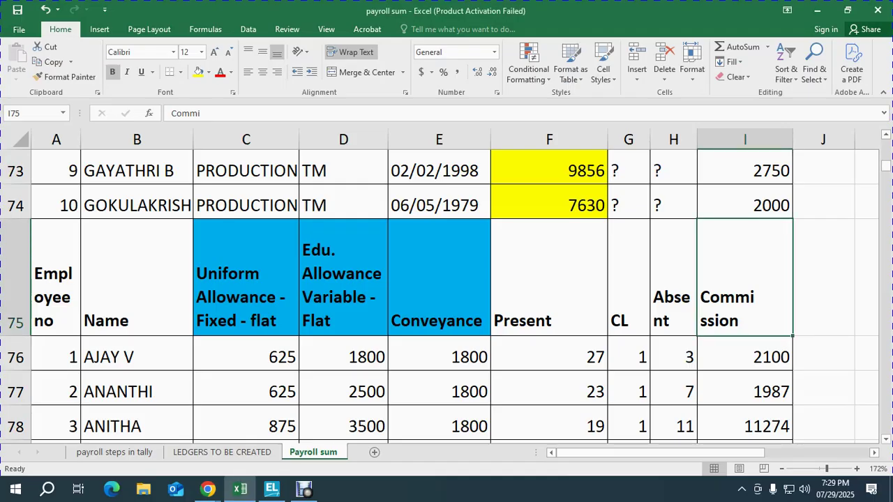
left_click(245, 286)
scroll(246, 286, "down", 7)
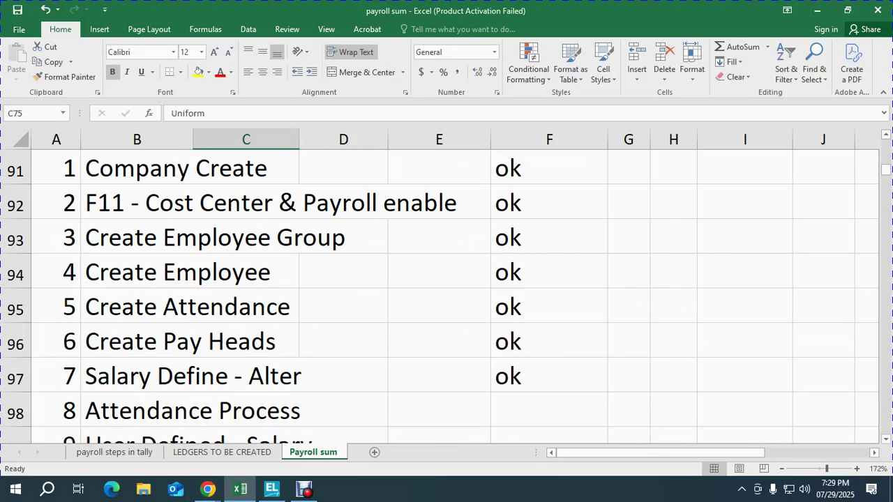
left_click(549, 306)
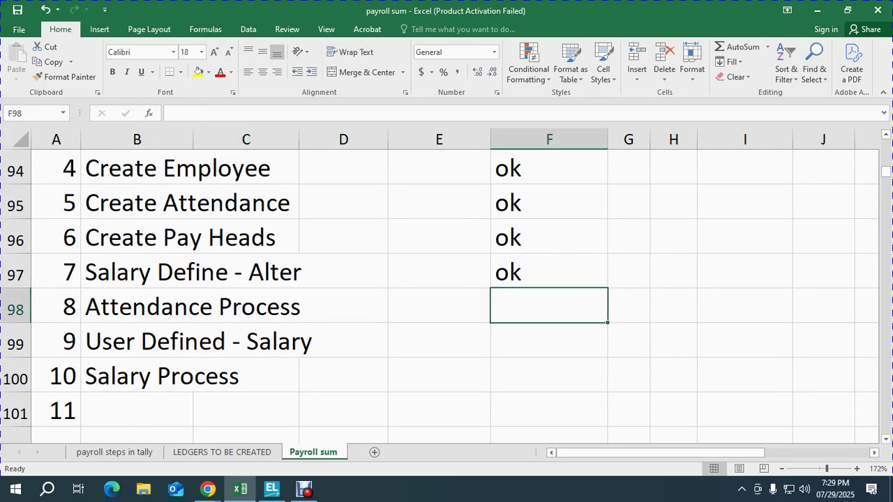
type("Ok")
key("Return")
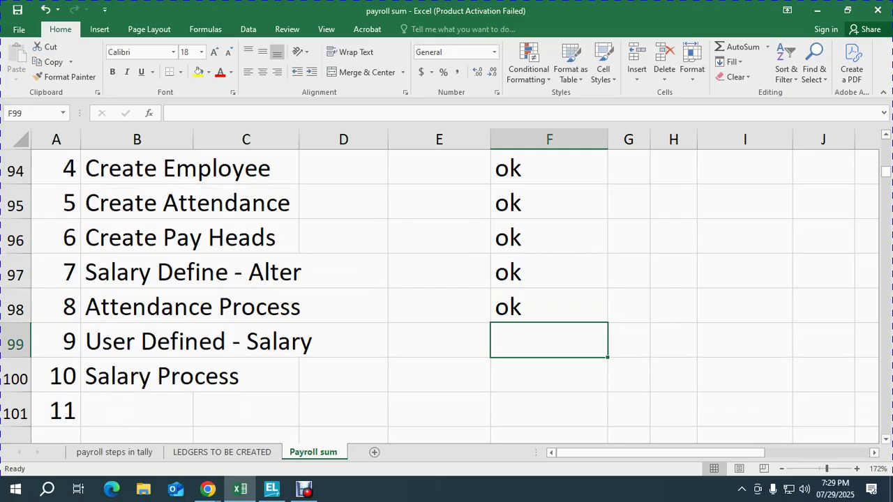
Switch to TallyPrime and start a Payroll voucher dated 31-May-24
key("alt+Tab")
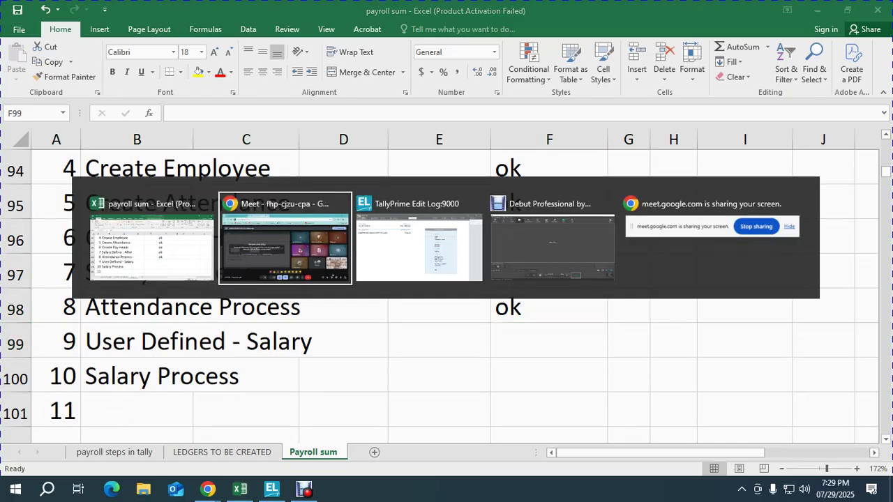
key("alt+Tab")
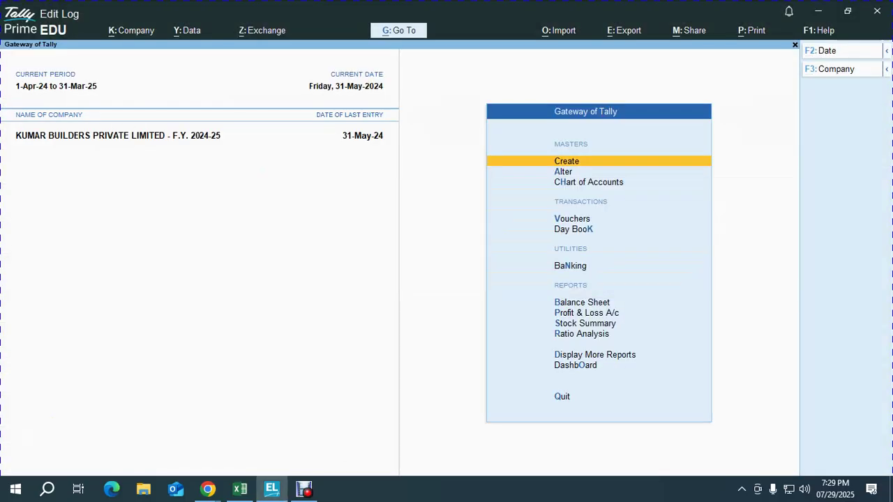
key("v")
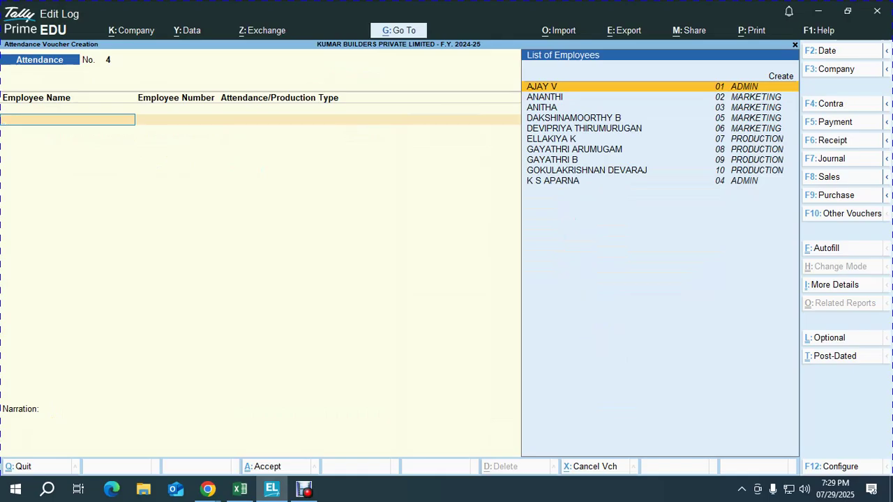
key("F10")
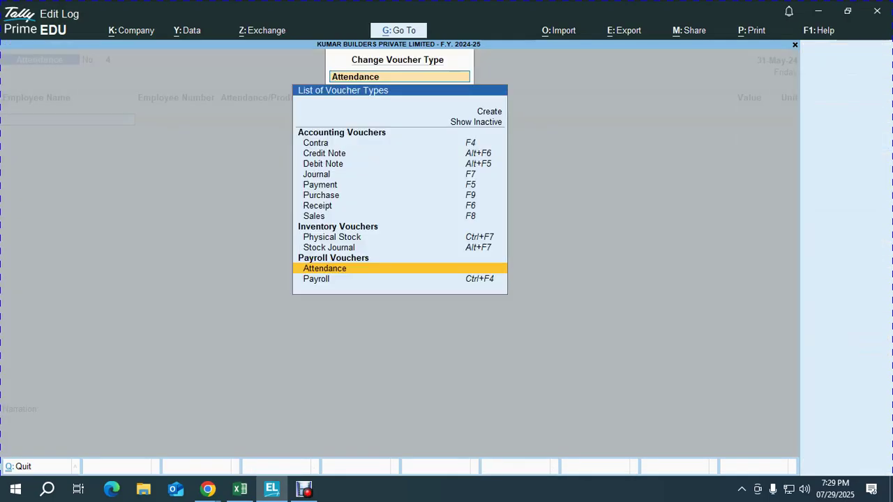
key("Down")
key("Return")
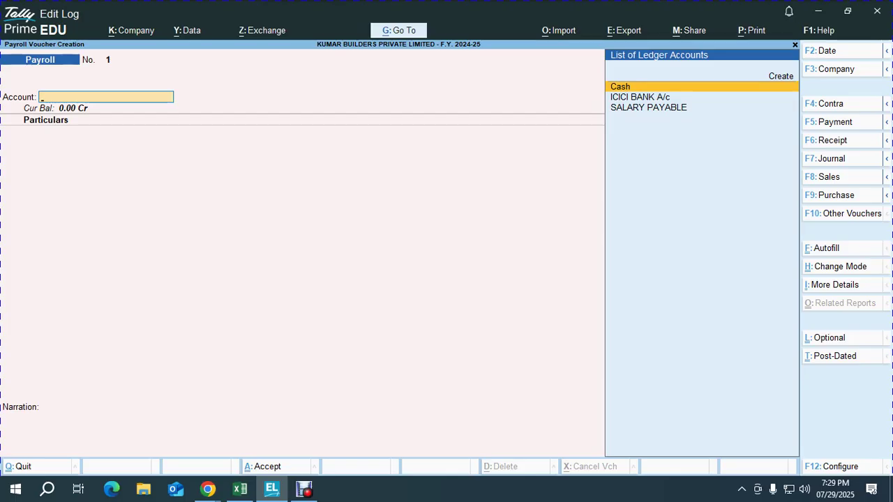
key("F10")
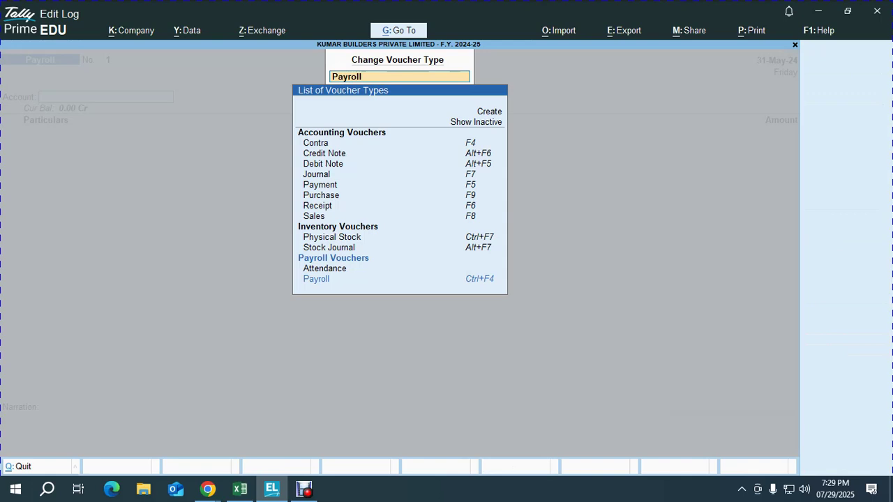
key("Down")
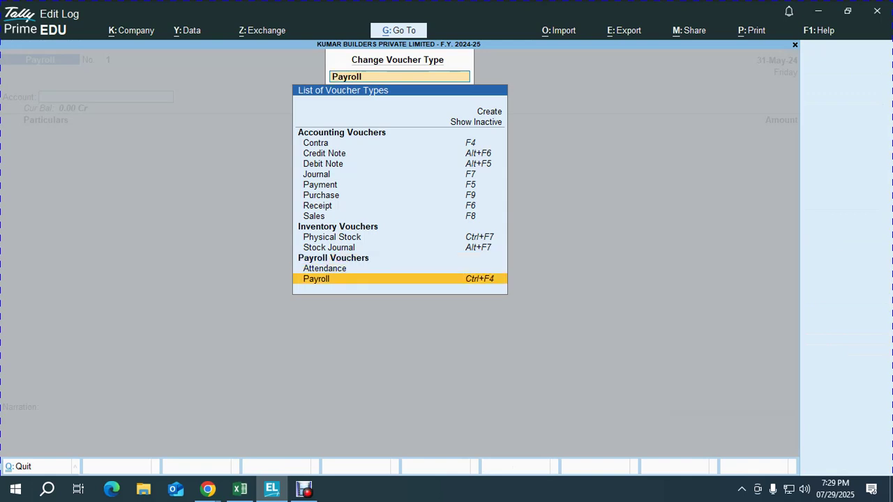
key("Return")
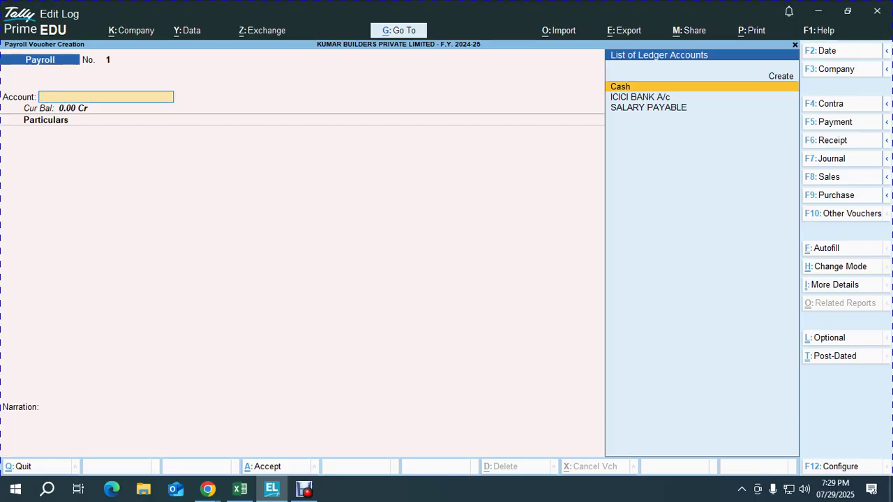
key("F2")
key("Return")
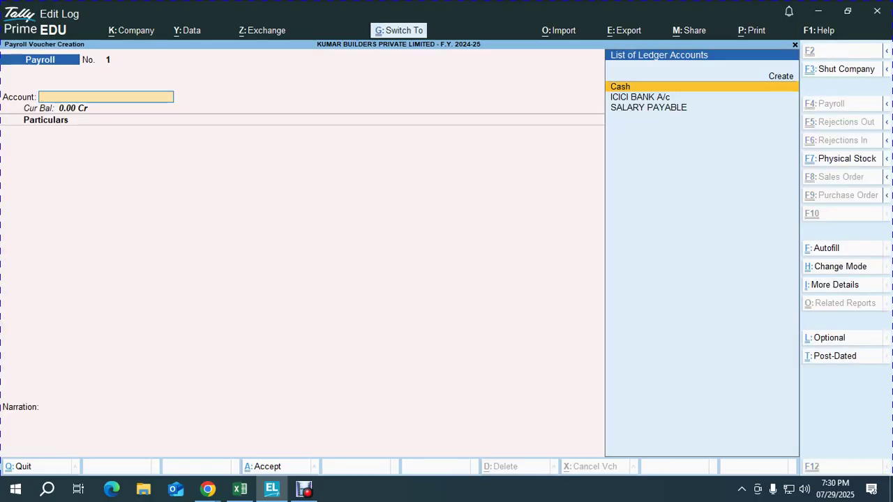
Autofill the payroll voucher for the User Defined process, 1-5-2024 to 31-5-2024, all items, sorted by Employee Number Only, with the SALARY PAYABLE ledger
key("ctrl+f")
key("Return")
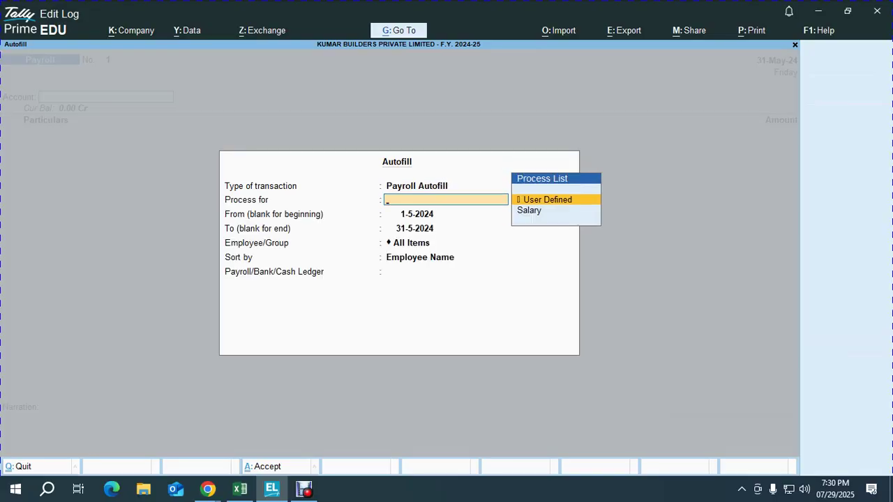
key("Down")
key("Up")
key("Down")
key("Up")
key("Return")
key("Return")
key("Return")
key("Return")
key("Down")
key("Return")
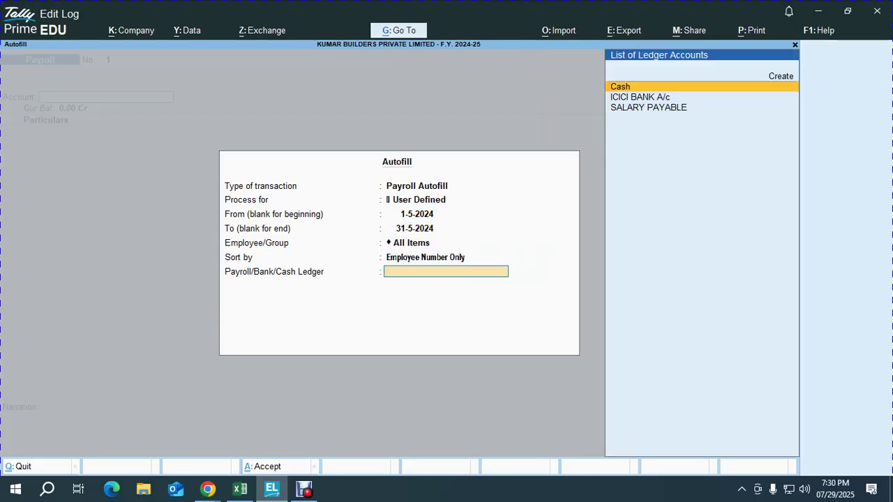
key("Down")
key("Down")
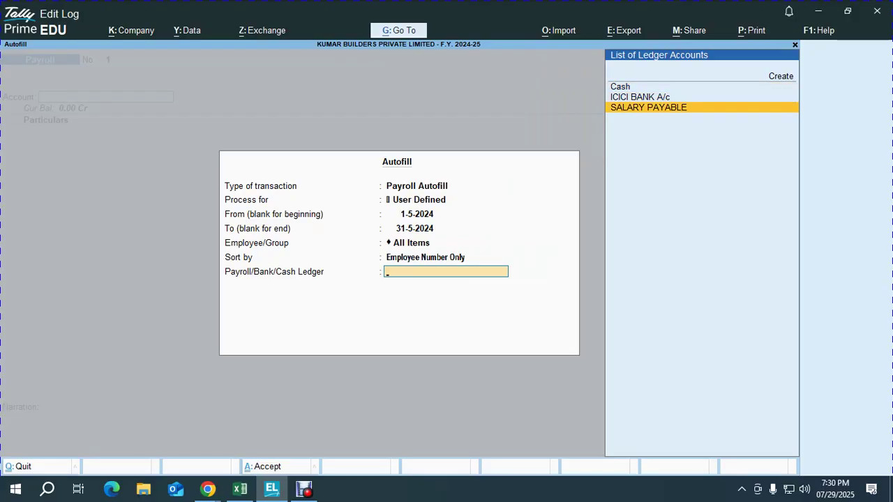
key("Return")
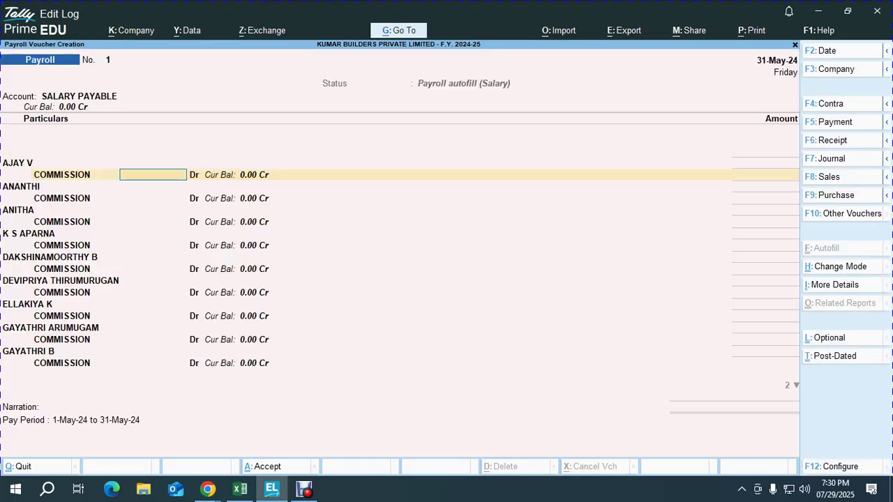
Switch to the payroll sum workbook in Excel and look up the Commission amounts of employees 1 and 2
key("alt")
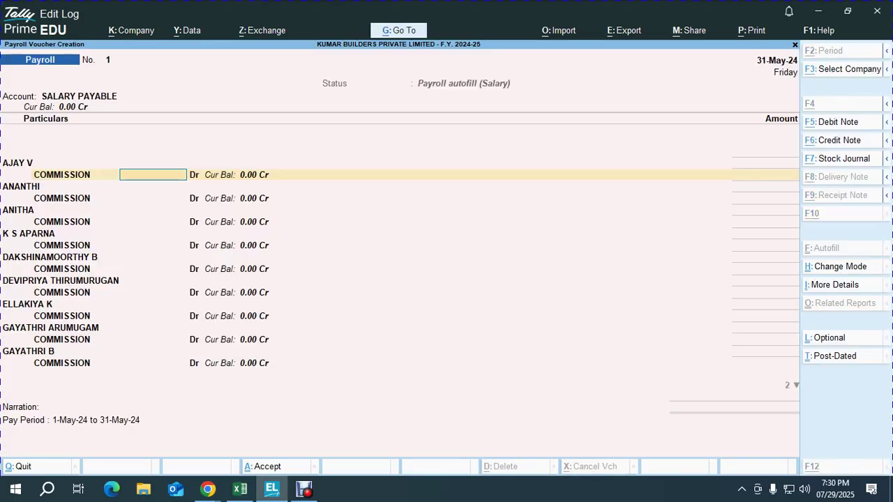
key("alt+Tab")
key("Up")
key("Up")
key("Up")
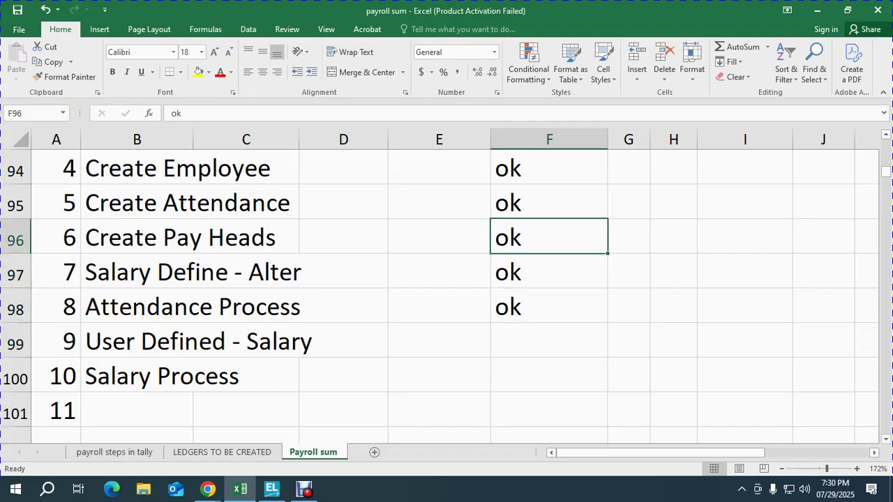
key("Up")
key("Up")
key("Up")
key("Up")
key("Up")
key("Up")
key("Right")
key("Up")
key("Up")
key("Up")
key("Up")
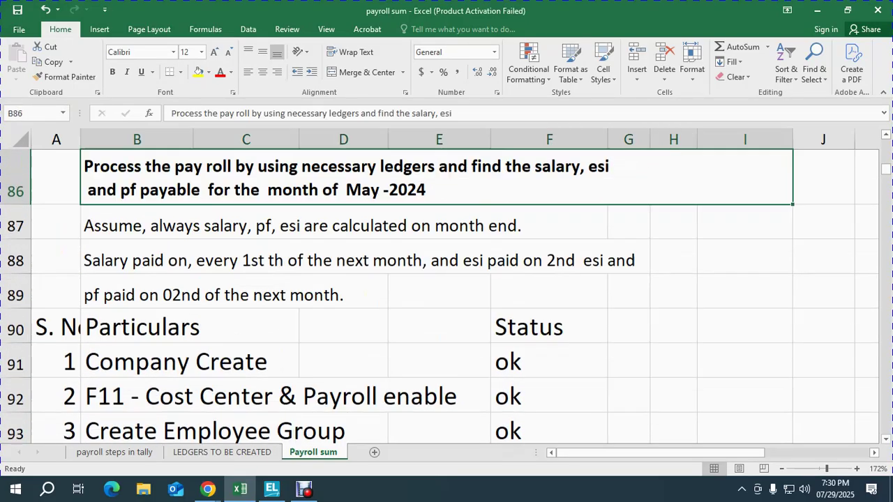
key("Up")
key("Up")
key("Up")
key("Up")
key("Up")
key("Up")
key("Up")
key("Up")
key("Up")
key("Up")
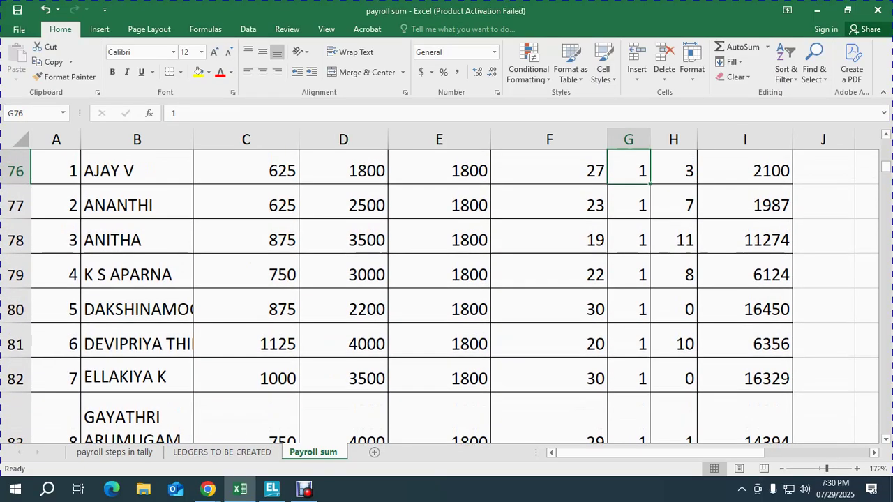
key("Up")
key("Right")
key("Right")
key("Down")
key("Down")
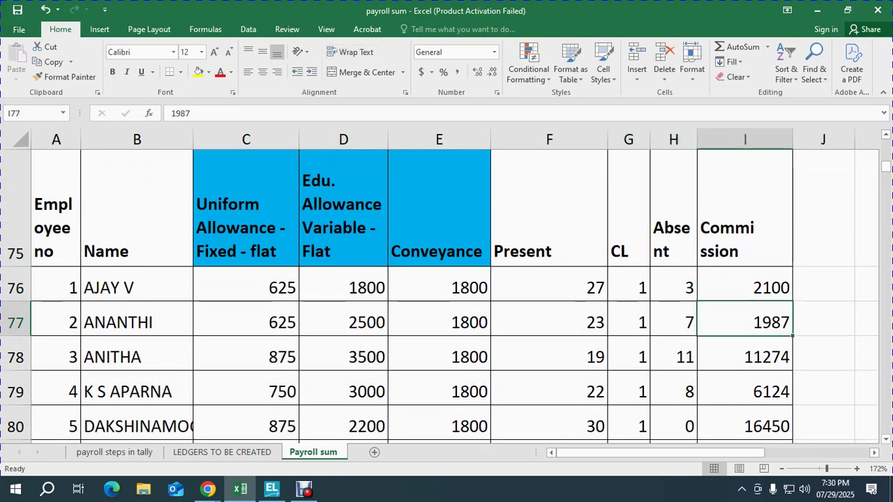
Switch to the TallyPrime payroll voucher and enter COMMISSION of 2,100 for the first employee and 1,987 for the second
key("alt+Tab")
type("2,100")
key("Return")
type("1987")
key("Return")
Enter COMMISSION of 11,274 for the third employee and 6,124 for the fourth in the payroll voucher, taking the amounts from the Excel sheet
key("alt+Tab")
key("Down")
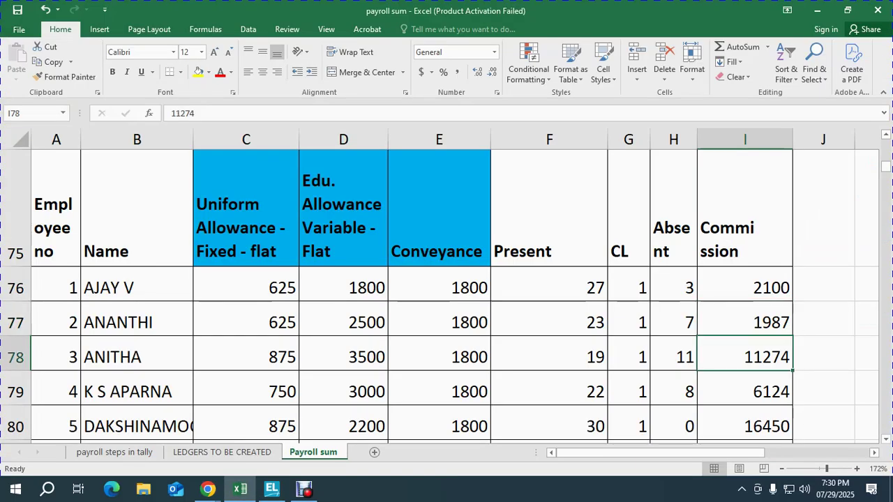
key("alt+Tab")
type("11,274")
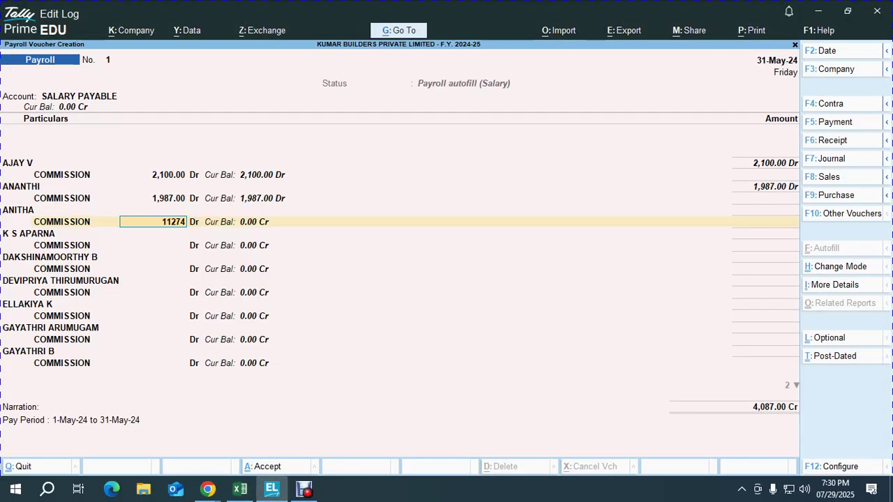
key("Return")
key("alt+Tab")
key("Down")
key("alt+Tab")
type("6")
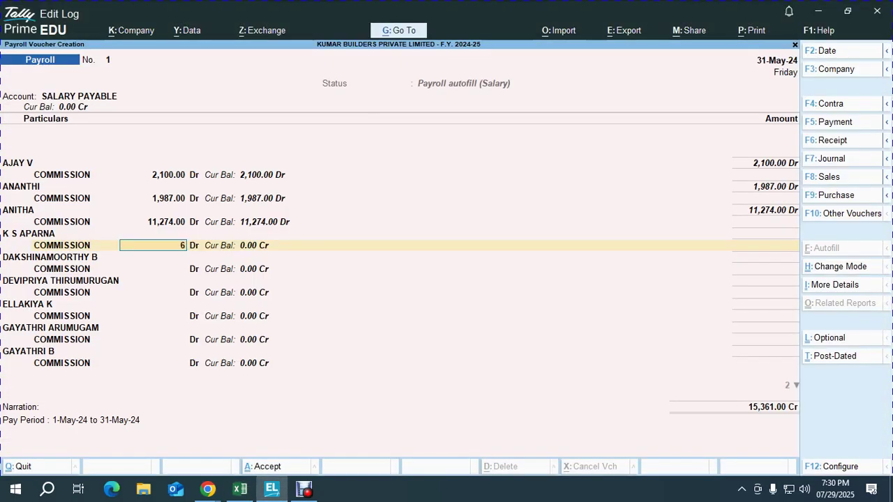
type(",124")
key("Return")
Look up the fifth employee's commission in the Excel sheet and enter 16,450 in the payroll voucher
key("alt+Tab")
key("Down")
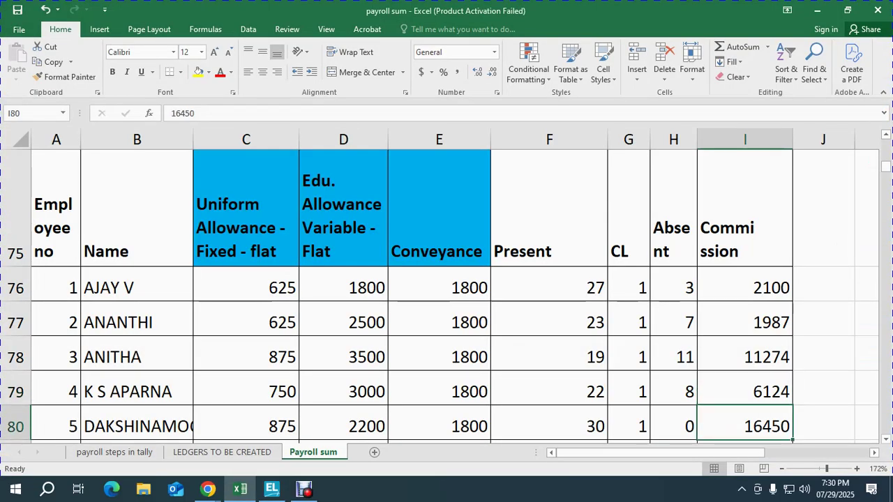
key("alt+Tab")
type("16450")
key("Return")
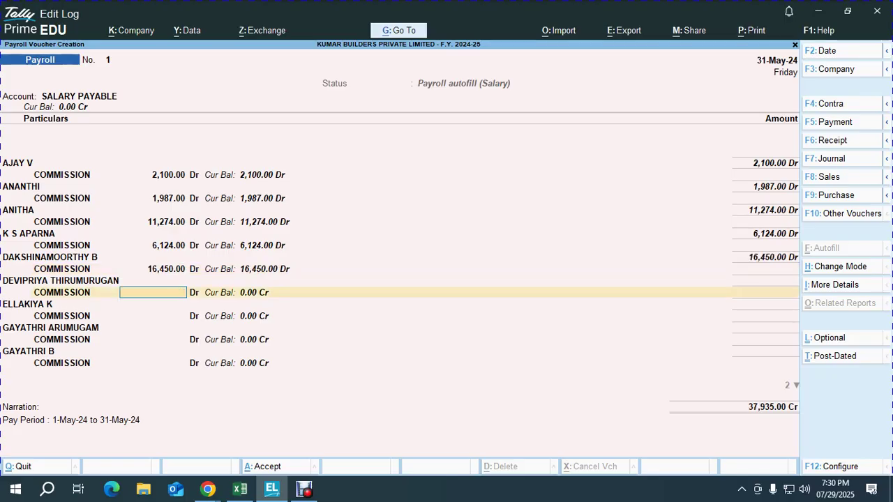
Enter COMMISSION of 6,356 for the sixth employee and 16,329 for the seventh in the payroll voucher, taking the amounts from the Excel sheet
key("alt+Tab")
key("Down")
key("alt+Tab")
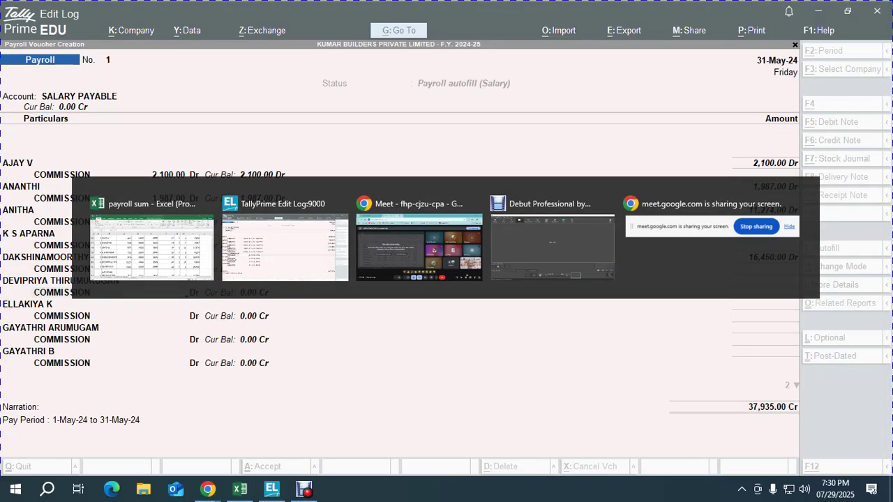
type("6356")
key("Return")
key("alt+Tab")
key("Down")
key("alt+Tab")
type("16329")
key("Return")
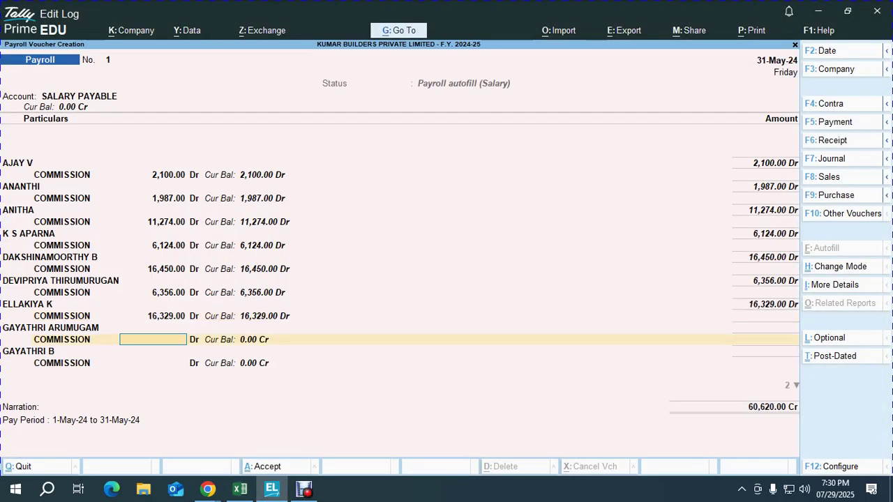
Look up the eighth and ninth employees' commission in the Excel sheet and enter 14,394 and 3,932 in the payroll voucher
key("alt+Tab")
key("Down")
key("alt+Tab")
type("14,394")
key("Return")
key("alt+Tab")
key("Down")
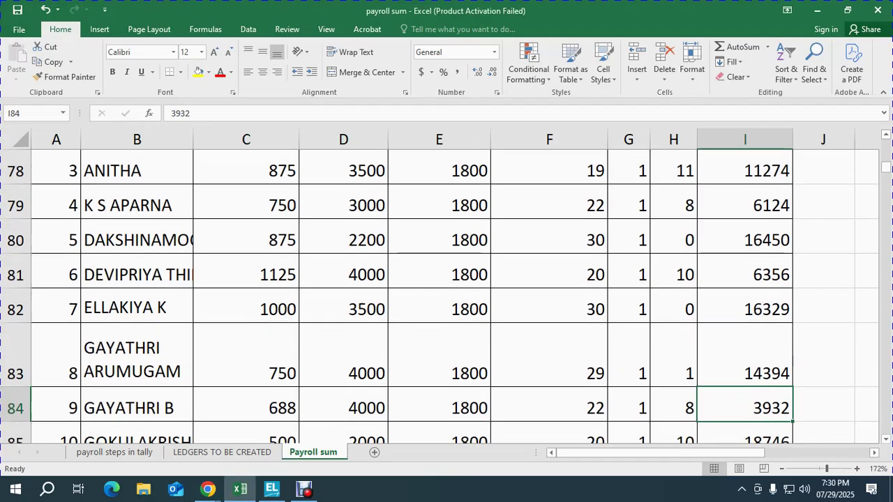
key("alt+Tab")
type("39")
type("2")
key("Return")
Look up the tenth employee's commission in Excel, enter 18,746 in the payroll voucher and proceed to the narration
key("alt+Tab")
key("Down")
key("alt+Tab")
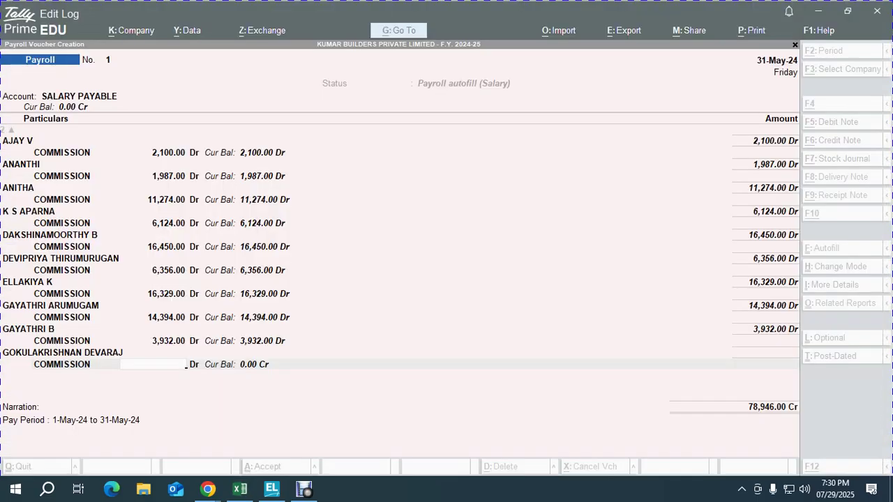
type("187463")
key("BackSpace")
key("Return")
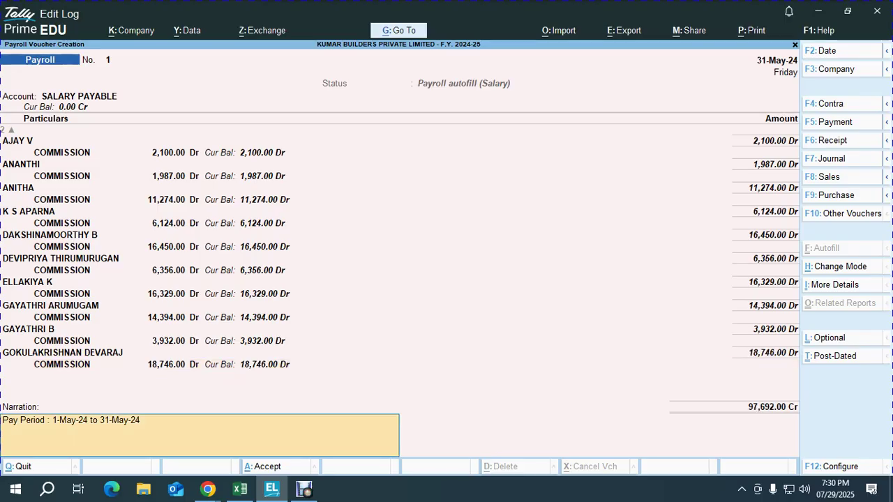
Select all ten Commission amounts in the Excel sheet to compare their sum with the payroll voucher total
key("alt+Tab")
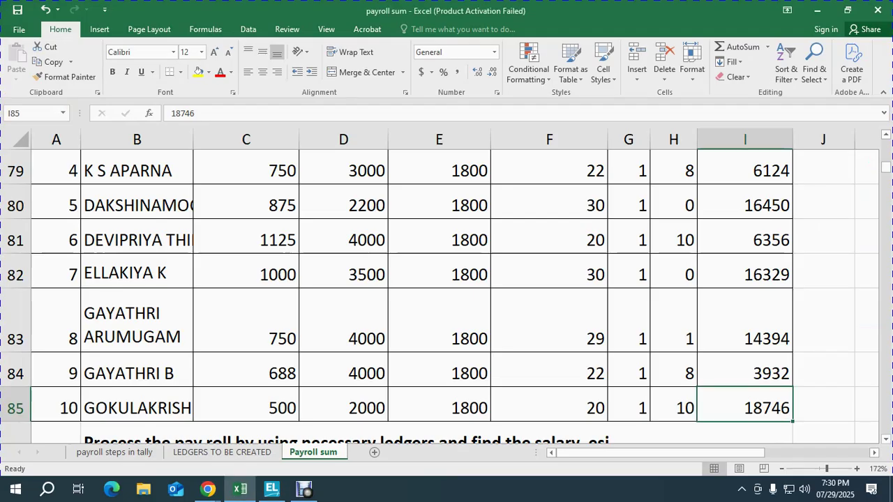
key("Down")
key("Up")
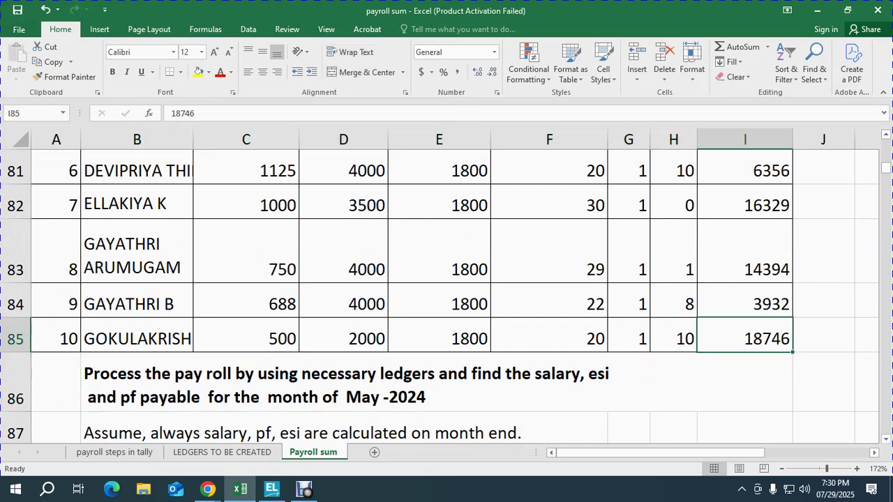
key("shift+Up")
key("shift+Up")
key("shift+Up")
key("shift+Up")
key("shift+Up")
key("shift+Up")
key("shift+Up")
key("shift+Up")
key("shift+Up")
key("shift+Up")
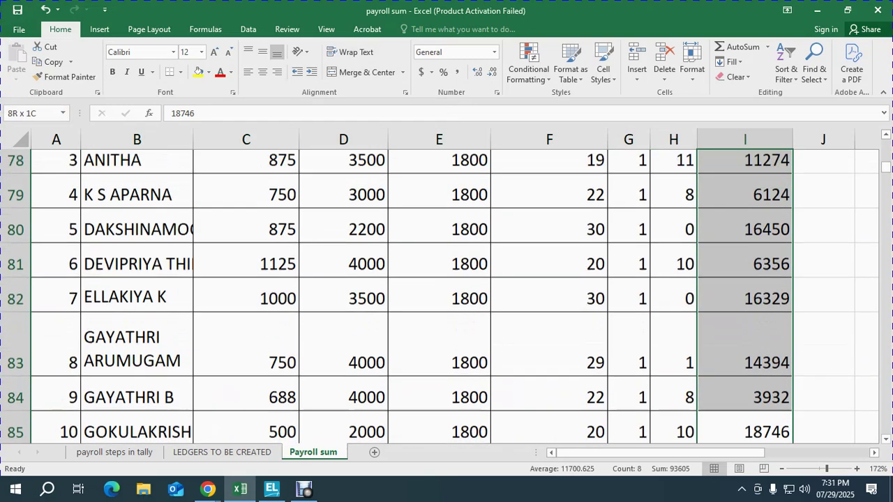
key("shift+Down")
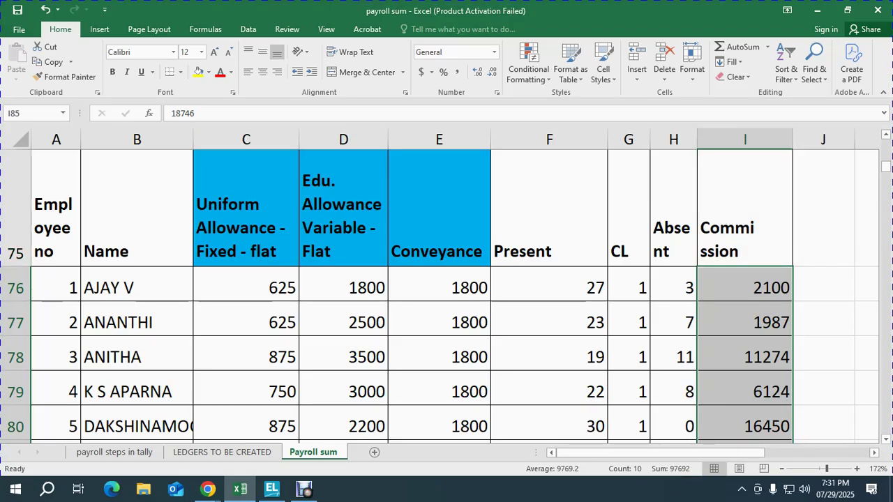
Mark step 9, User Defined - Salary, as ok in cell F99 of the payroll steps list
left_click(438, 357)
scroll(439, 357, "down", 2)
scroll(441, 296, "down", 4)
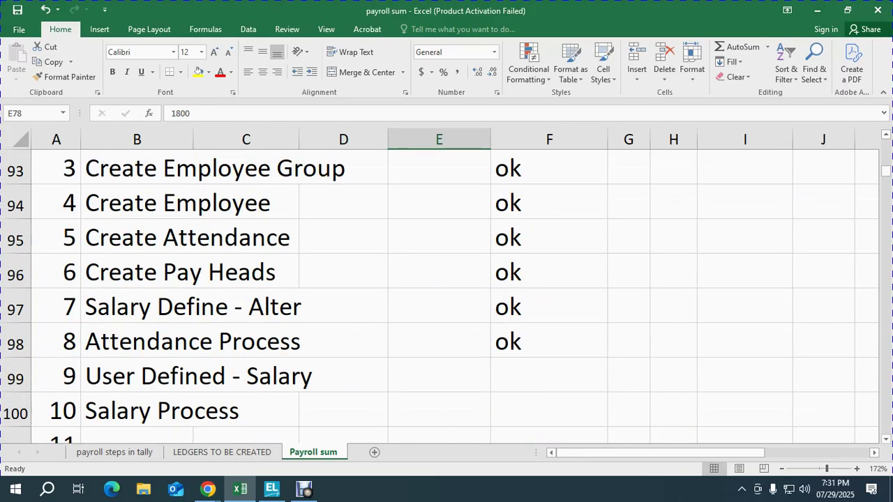
left_click(549, 375)
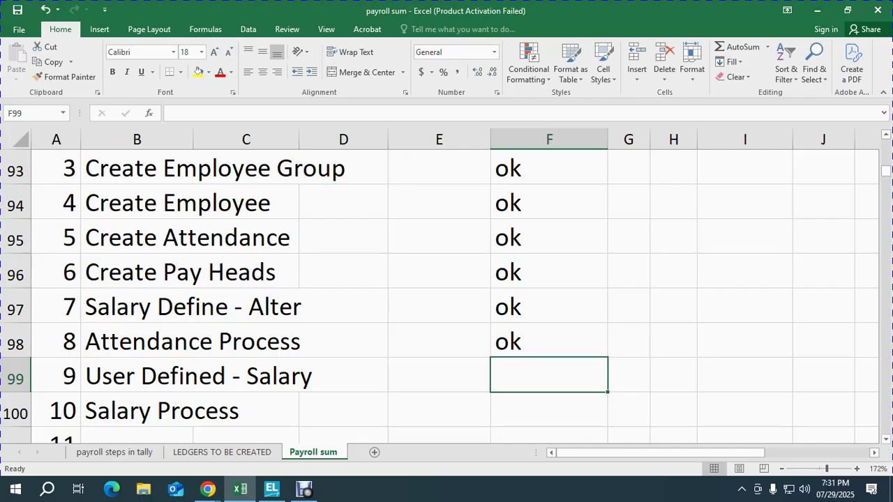
type("ok")
key("Return")
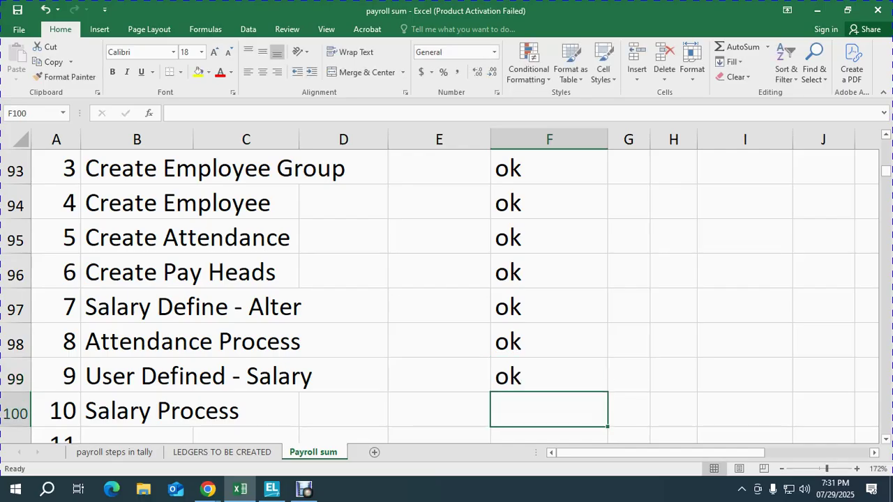
Switch to TallyPrime and save the user-defined commission payroll voucher with its pay-period narration
key("alt+Tab")
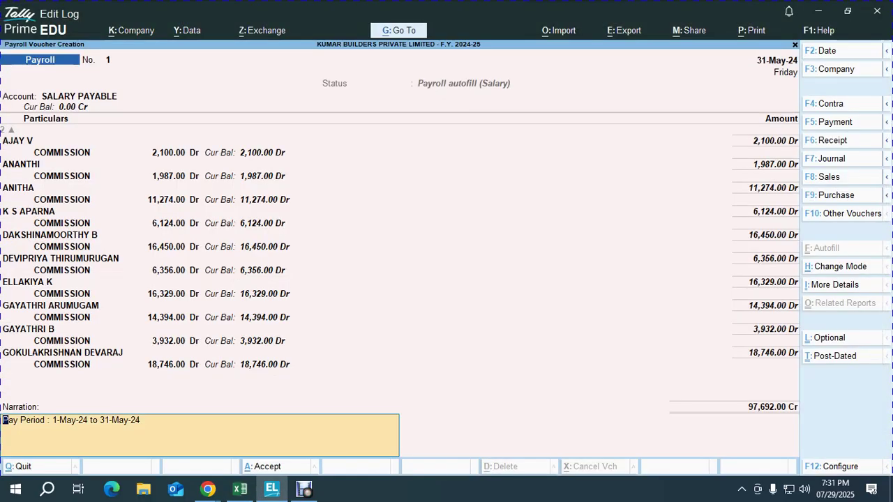
key("Return")
key("Return")
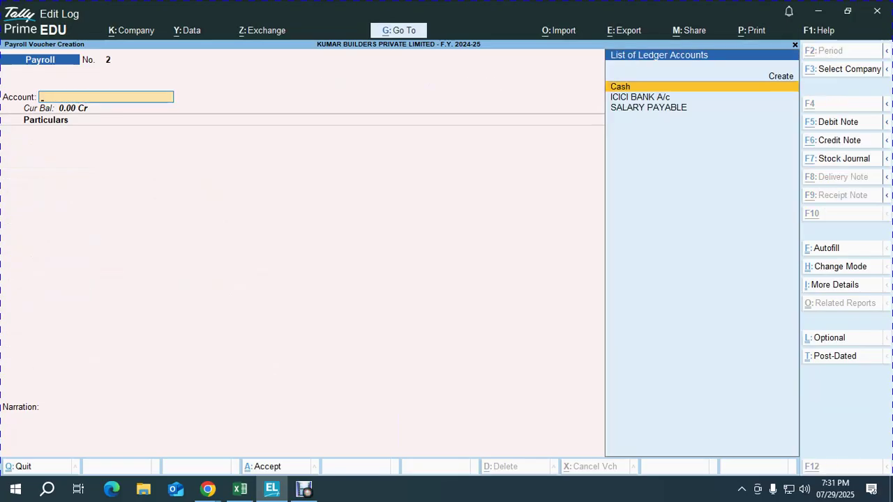
key("alt+Tab")
key("alt+Tab")
key("Tab")
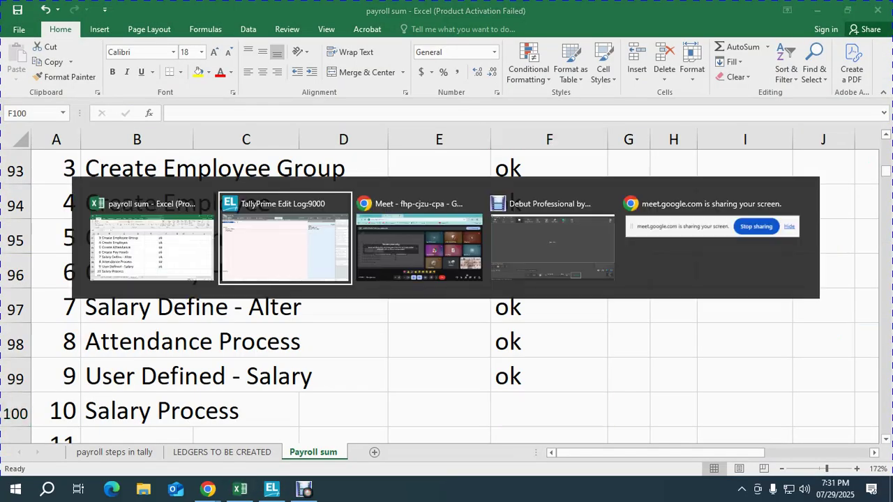
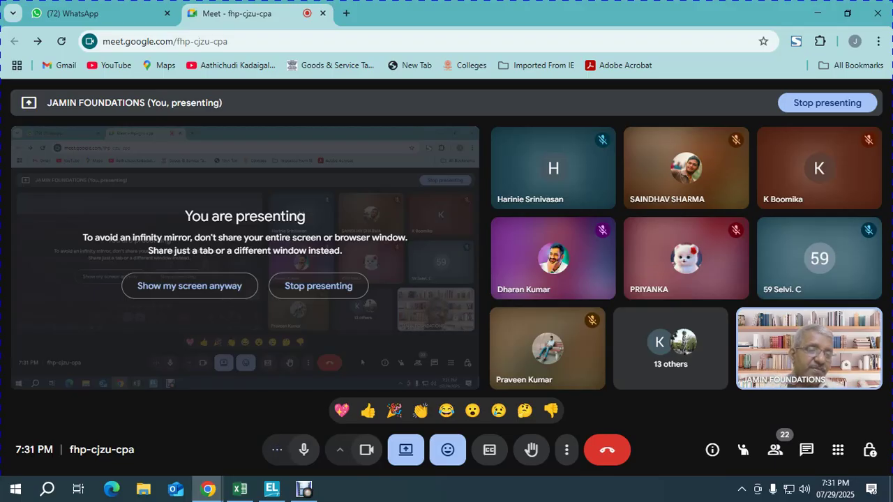
key("alt+Tab")
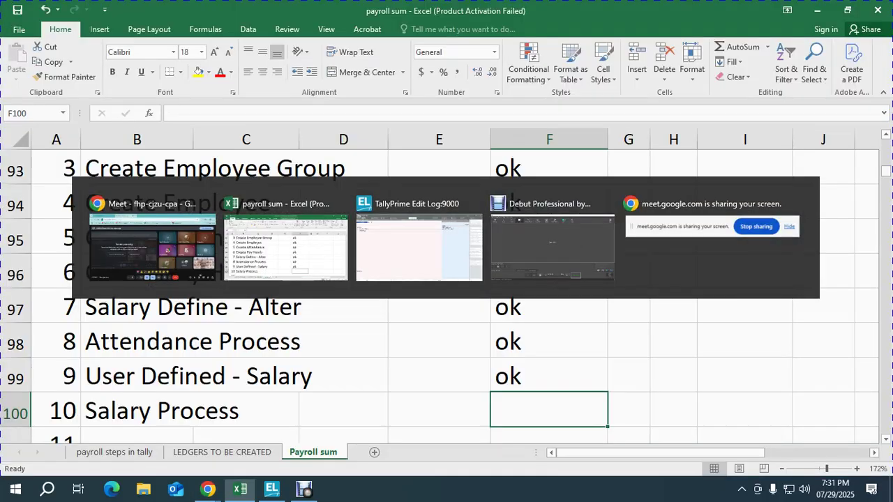
key("alt+Tab")
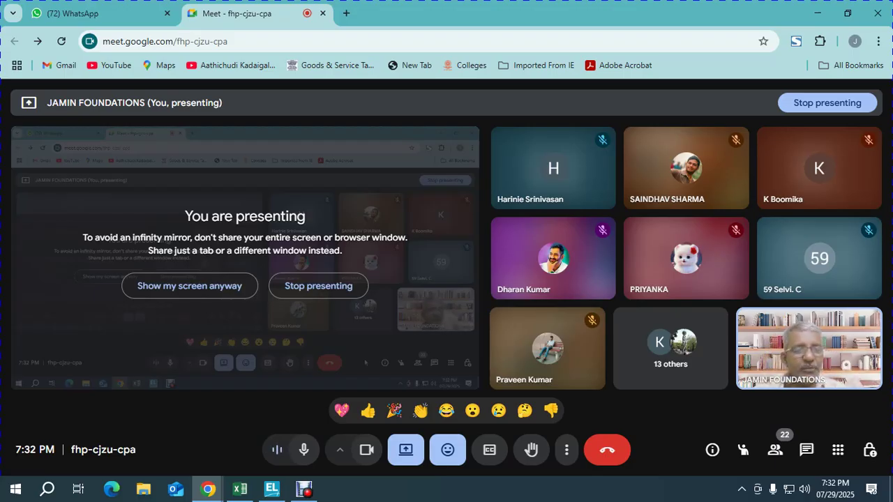
Switch to TallyPrime and set Payroll Autofill to process Salary from 1-5-2024 to 31-5-2024 for All Items, sorted by Employee Number Only
key("alt+Tab")
key("alt+Tab")
key("alt+Tab")
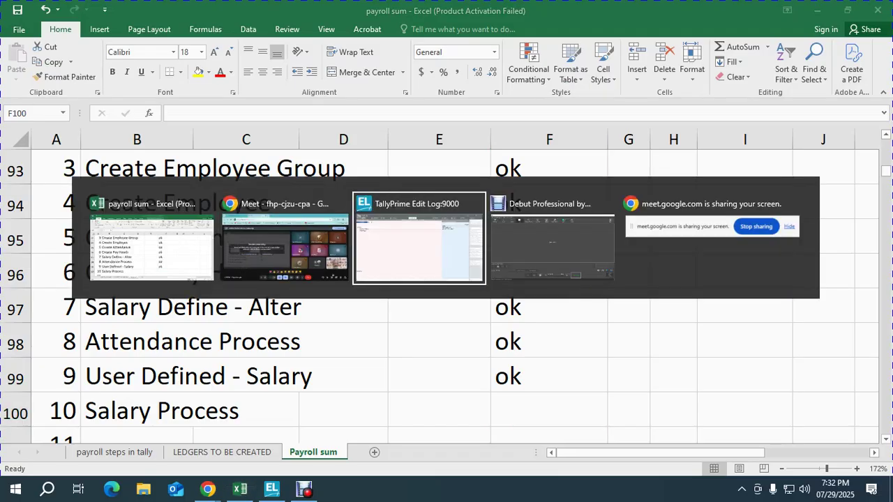
key("ctrl+f")
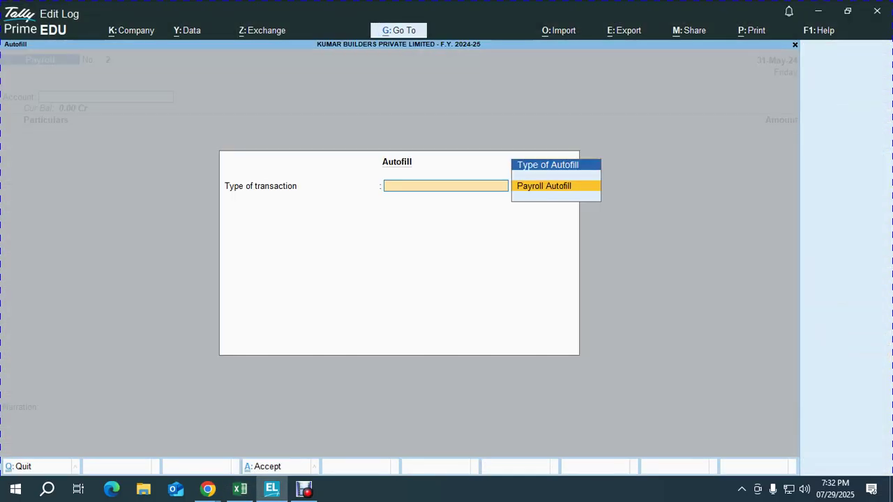
key("Return")
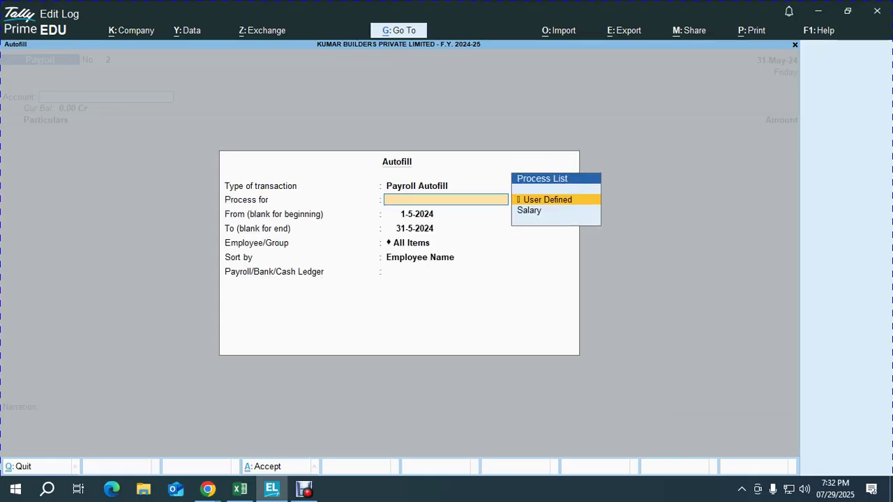
key("Down")
key("Return")
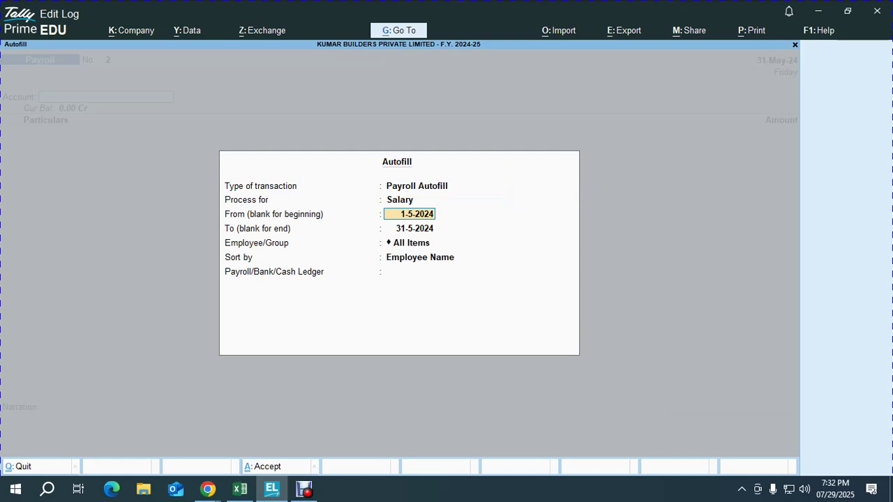
key("Return")
key("Return")
key("Return")
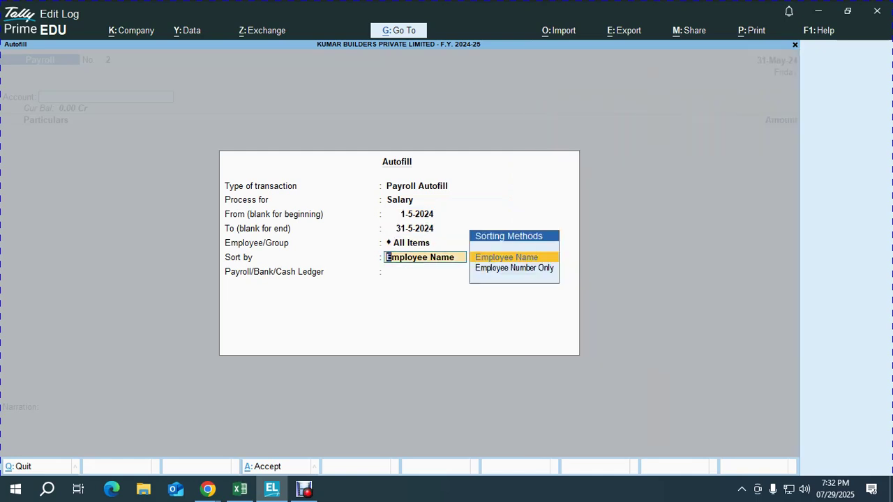
key("Down")
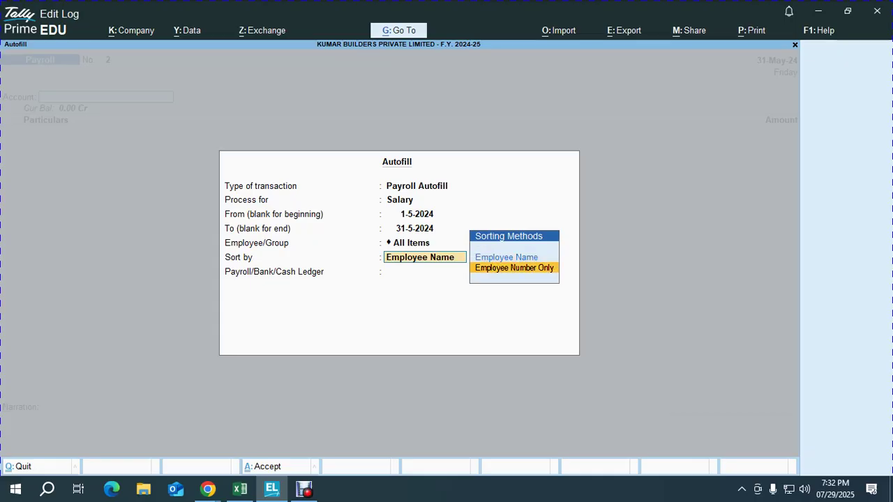
key("Return")
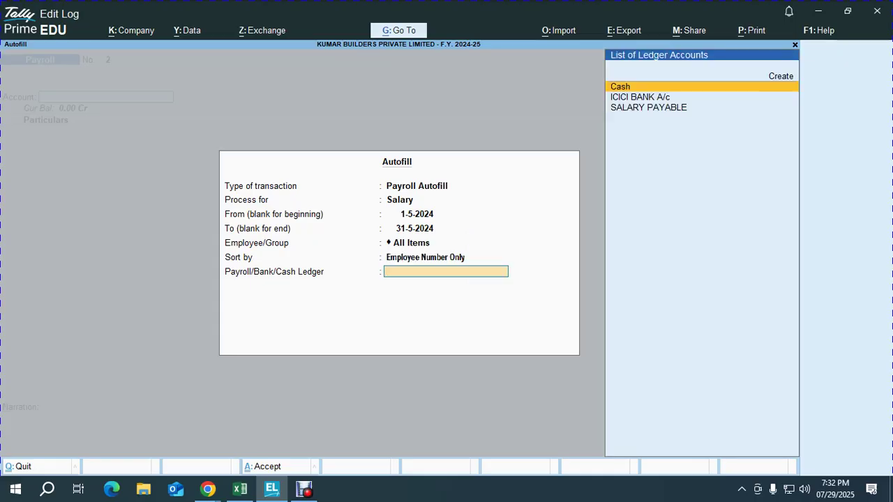
Choose SALARY PAYABLE as the payroll ledger to fill in the salary voucher, and save the voucher
key("alt+Tab")
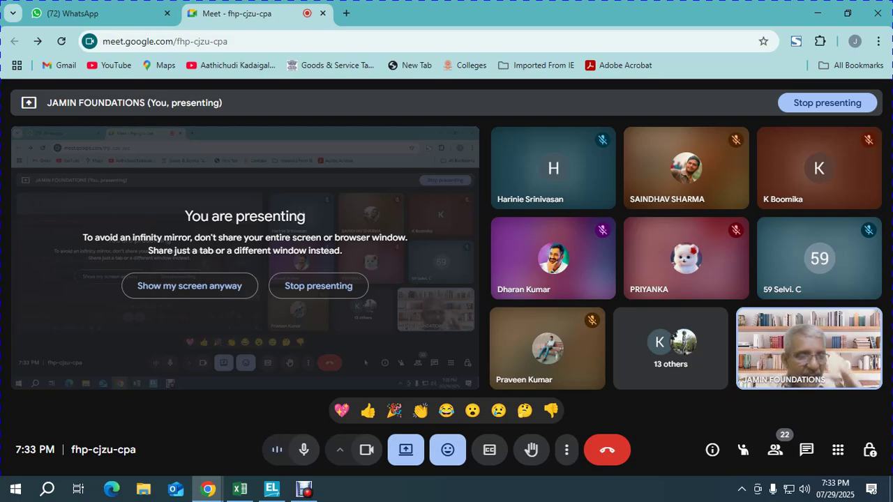
key("alt+Tab")
key("Down")
key("Down")
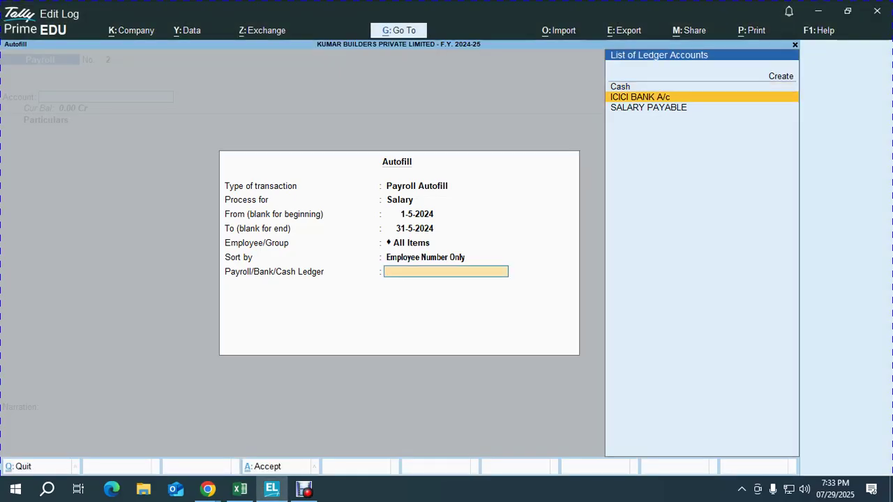
key("Return")
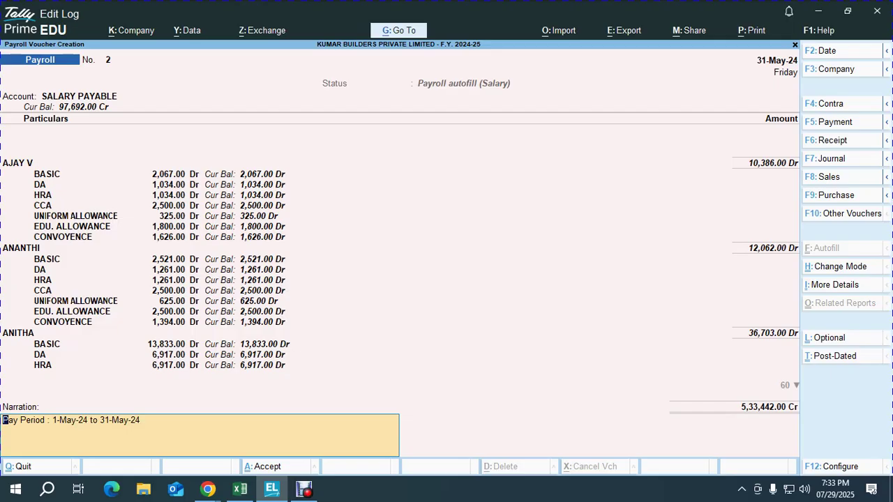
key("Return")
key("Return")
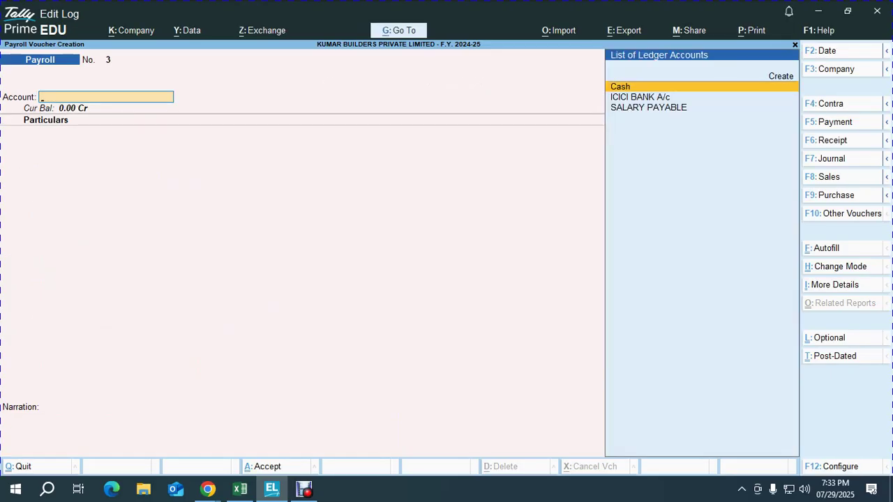
Reopen the saved salary payroll voucher, delete it and leave voucher creation
key("Page_Up")
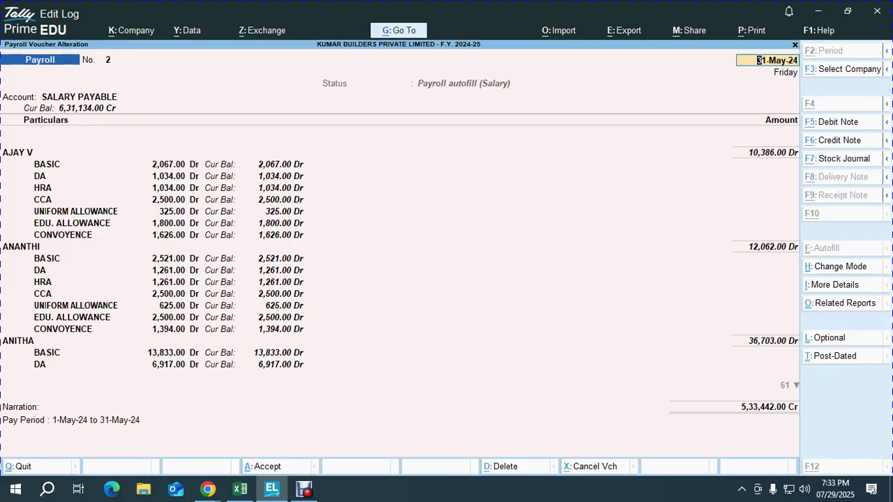
key("alt+d")
key("Return")
key("Escape")
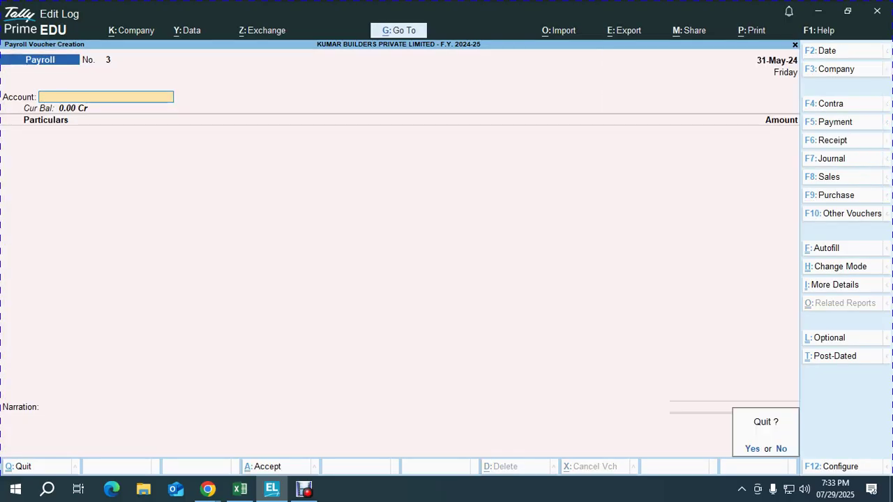
key("Return")
key("Escape")
key("Escape")
Reopen voucher entry and choose Payroll as the voucher type
key("v")
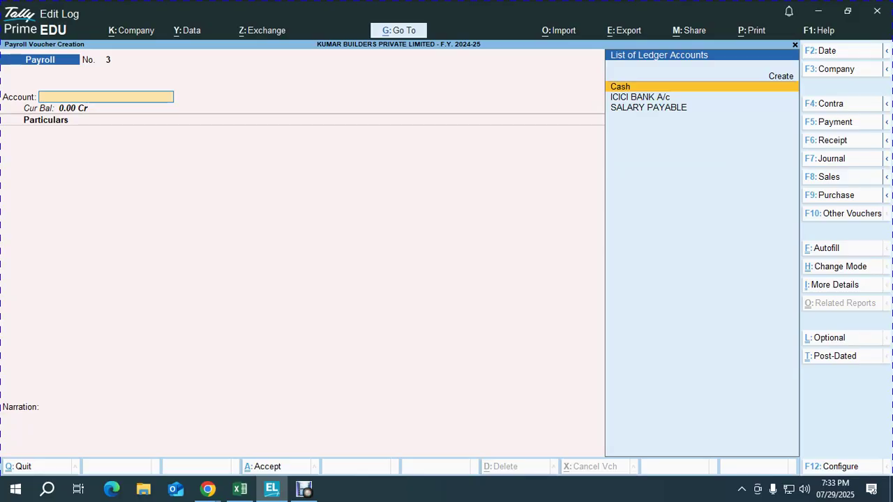
key("F10")
type("Payroll")
key("BackSpace")
key("BackSpace")
key("BackSpace")
key("BackSpace")
key("BackSpace")
key("BackSpace")
key("BackSpace")
key("Down")
key("Down")
key("Down")
key("Down")
key("Down")
key("Down")
key("Down")
key("Down")
key("Down")
key("Down")
key("Down")
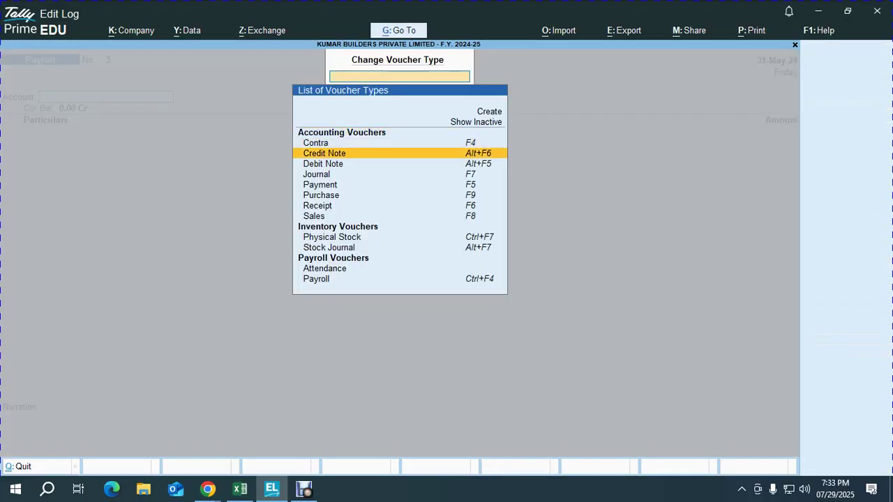
key("Return")
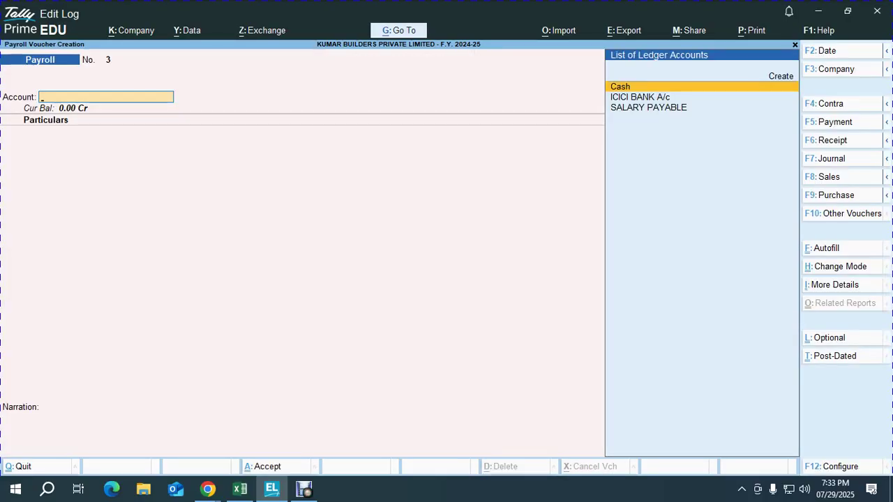
Date the payroll voucher 31-May-24 and start Payroll Autofill for it
key("F2")
type("31-6")
key("Return")
key("ctrl+f")
key("Return")
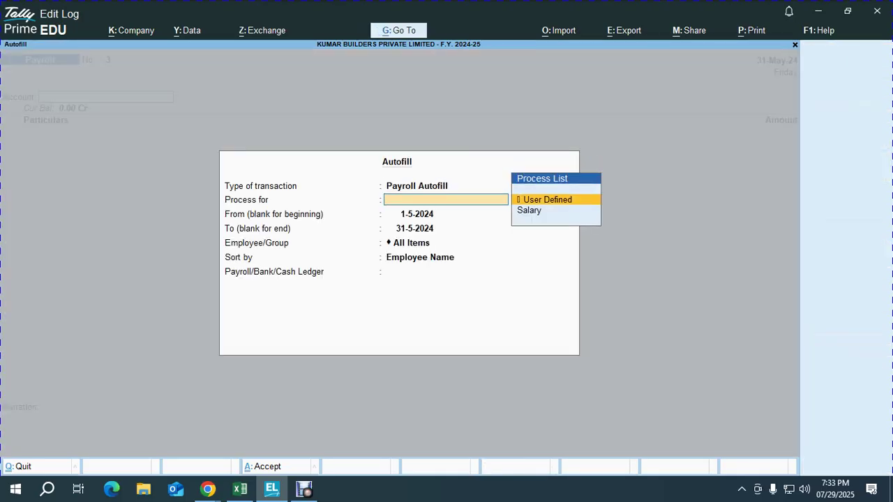
Set the autofill to process Salary from 1-5-2024 to 31-5-2024 for All Items, sorted by Employee Number Only
key("Down")
key("Return")
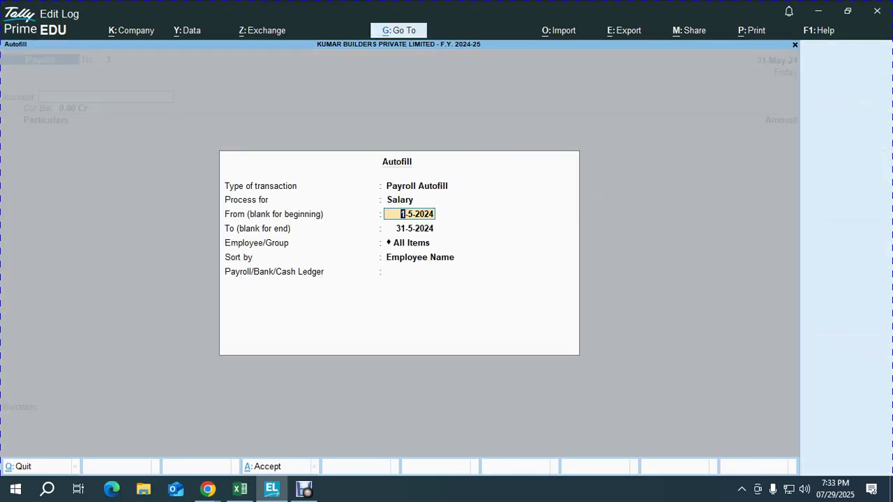
key("Return")
key("Return")
key("Return")
key("Down")
key("Return")
Fill the voucher with SALARY PAYABLE as the payroll ledger, keep the pay period narration and save it
key("Down")
key("Down")
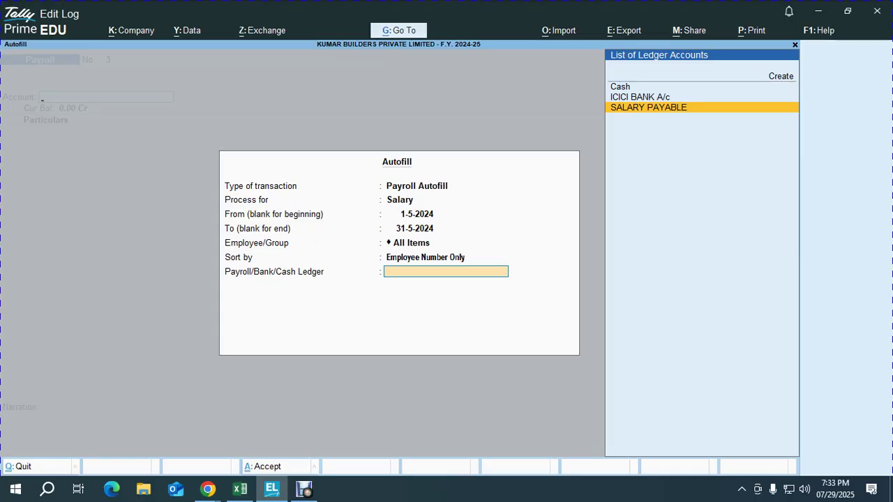
key("Return")
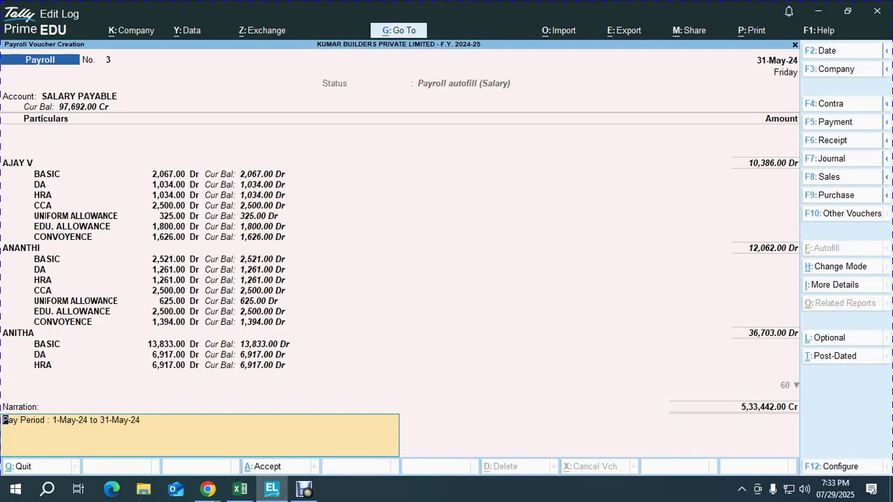
key("Return")
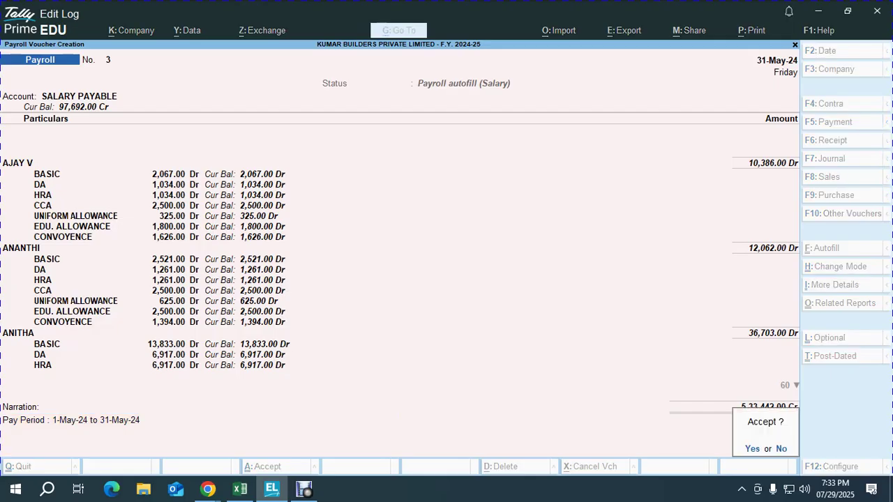
key("Return")
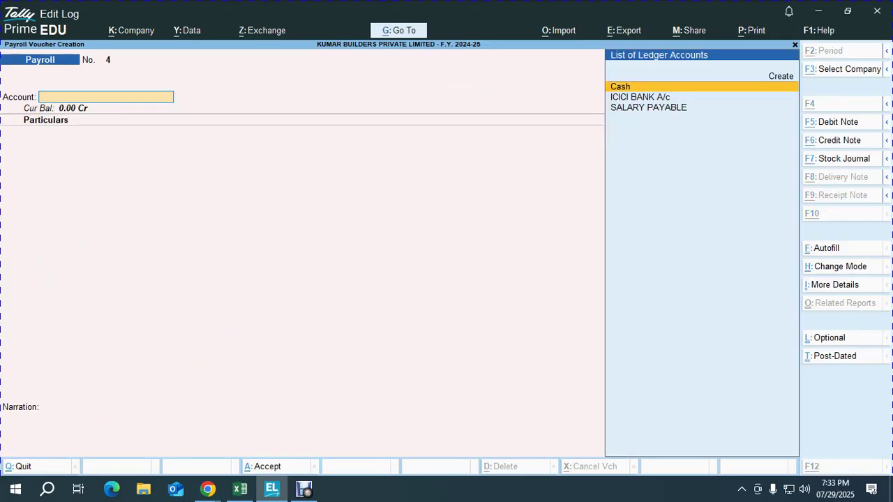
key("alt+Tab")
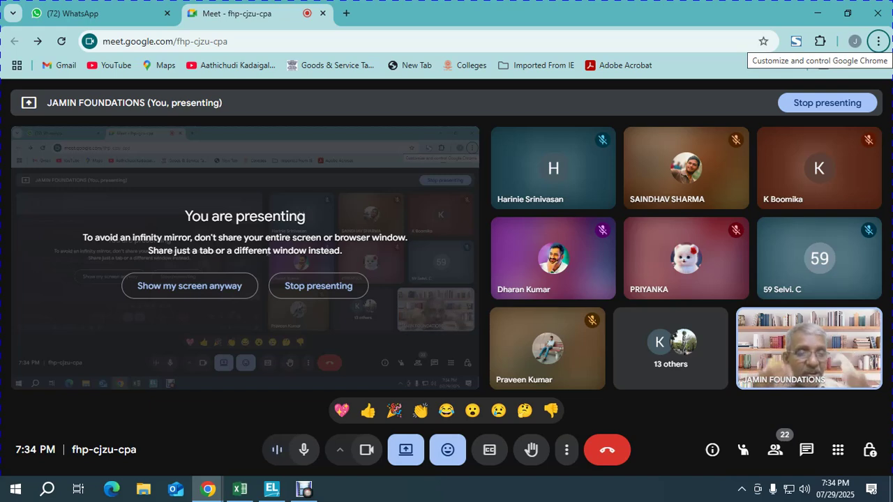
key("alt+Tab")
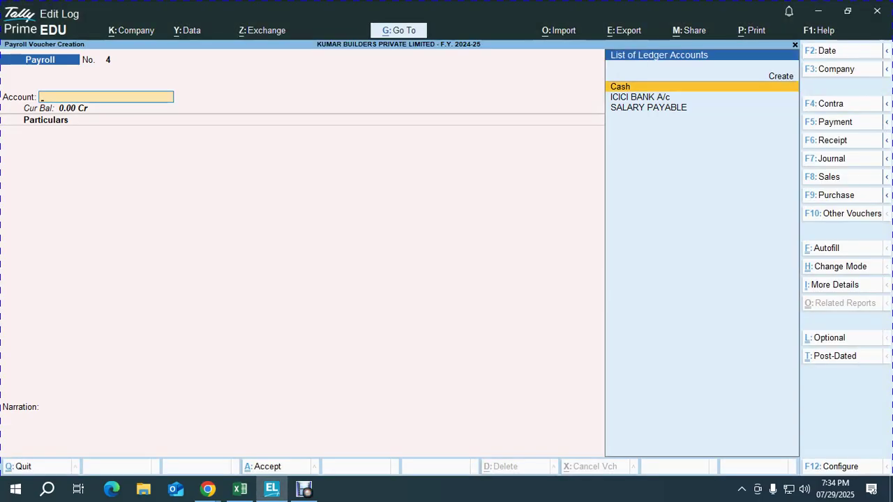
Leave payroll voucher creation and open Display More Reports from the Gateway of Tally
key("Escape")
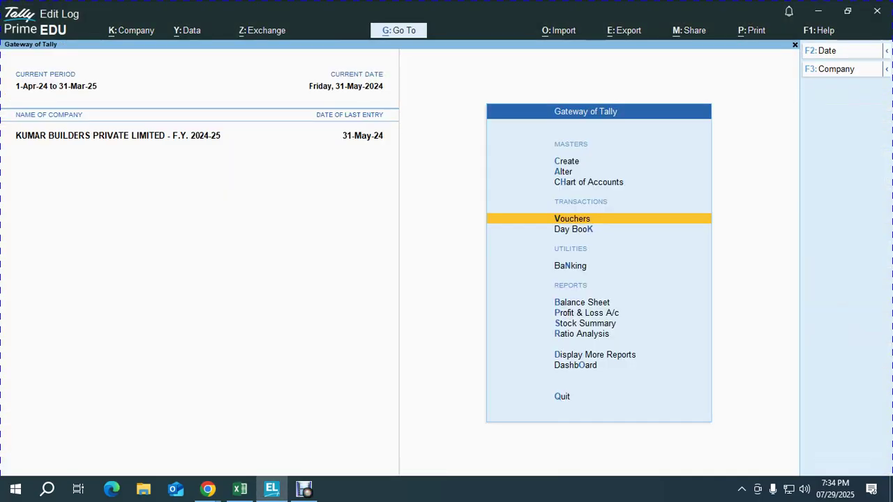
key("Down")
key("Down")
key("Down")
key("Down")
key("Down")
key("Down")
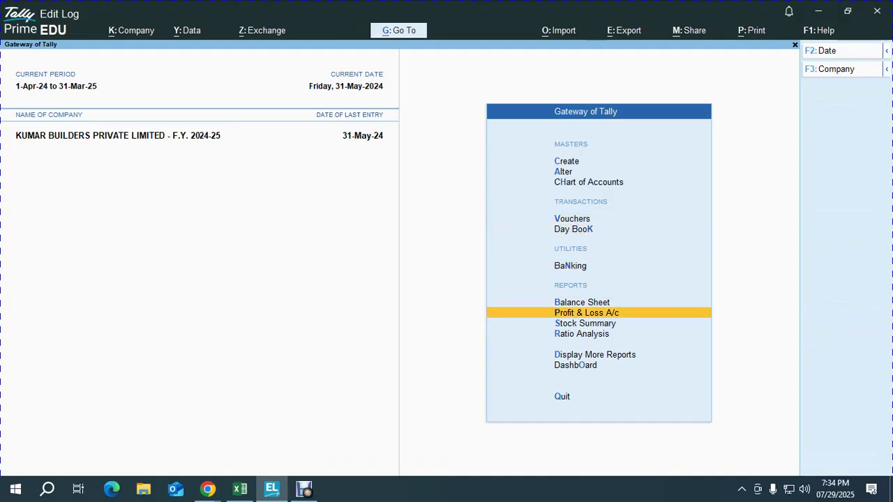
key("Down")
key("Return")
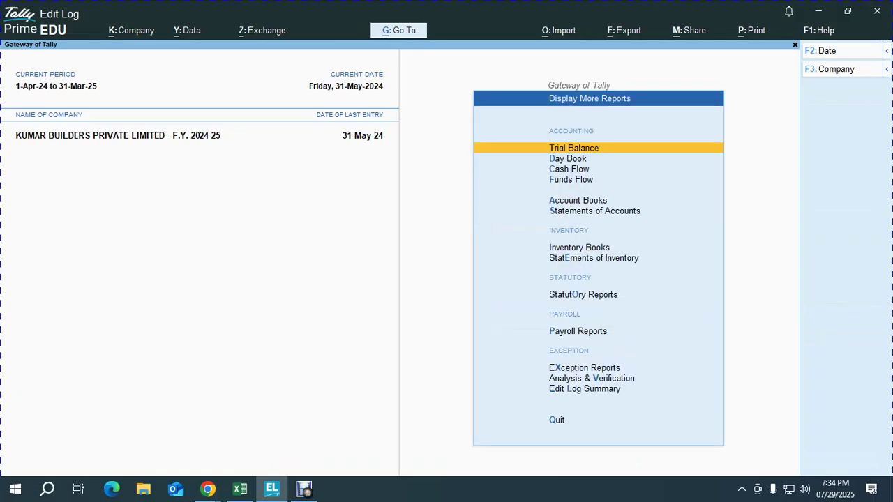
Open the Payroll Reports list
key("Down")
key("Down")
key("Down")
key("Down")
key("Down")
key("Down")
key("Down")
key("Down")
key("Down")
key("Down")
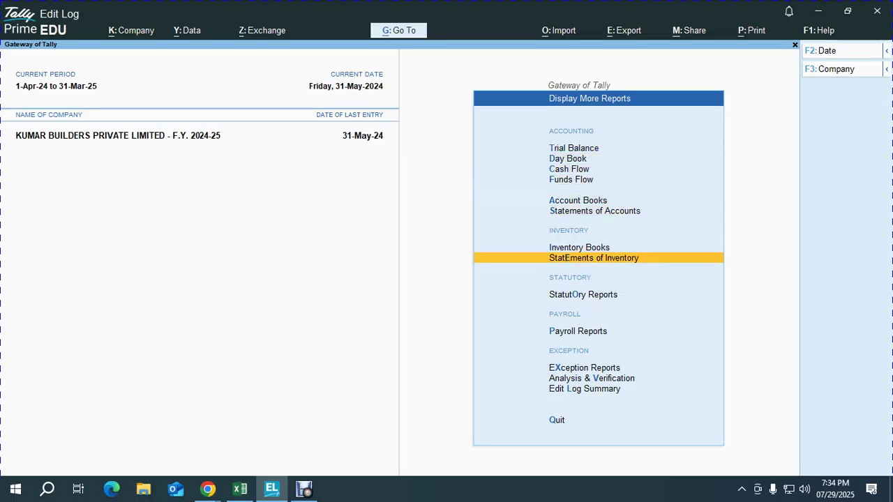
key("Up")
key("Return")
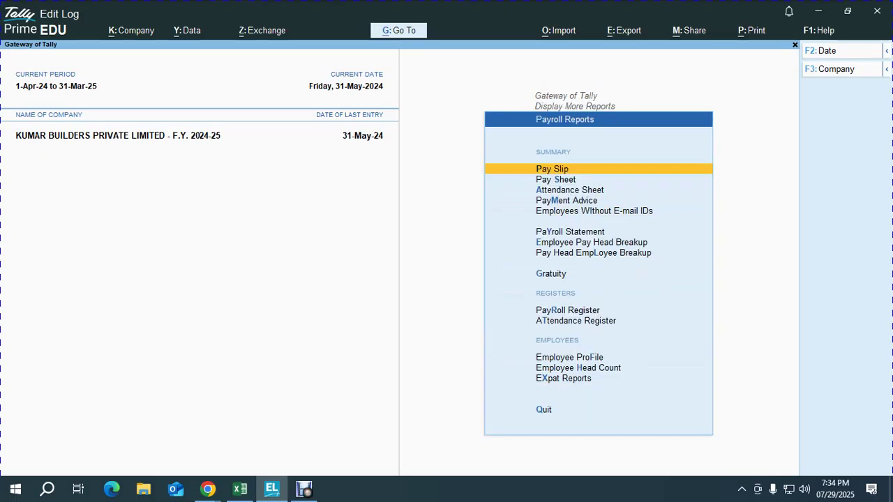
Go back to the Gateway of Tally and reopen Payroll Reports through Display More Reports
key("Escape")
key("Escape")
key("Down")
key("Up")
key("Return")
key("Down")
key("Down")
key("Down")
key("Down")
key("Down")
key("Down")
key("Down")
key("Down")
key("Down")
key("Down")
key("Down")
key("Down")
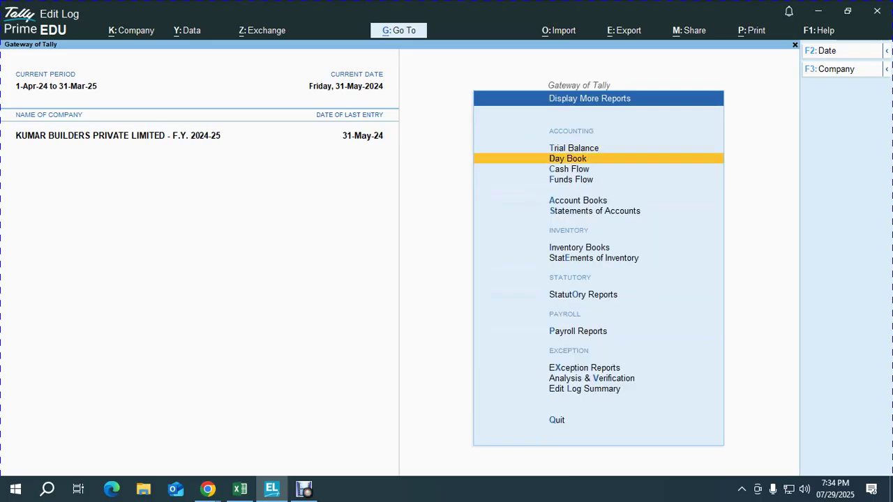
key("Up")
key("Up")
key("Up")
key("Up")
key("Down")
key("Return")
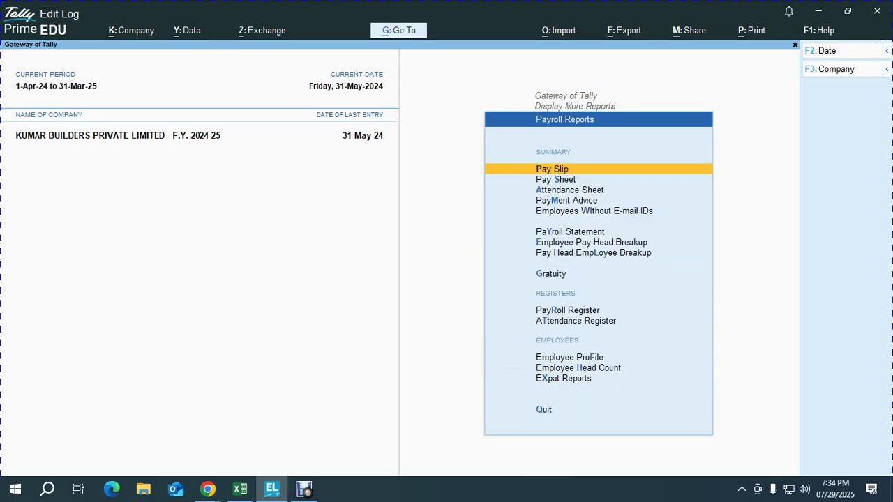
Open the Pay Slip report for the first individual employee listed after the ADMIN group
key("Return")
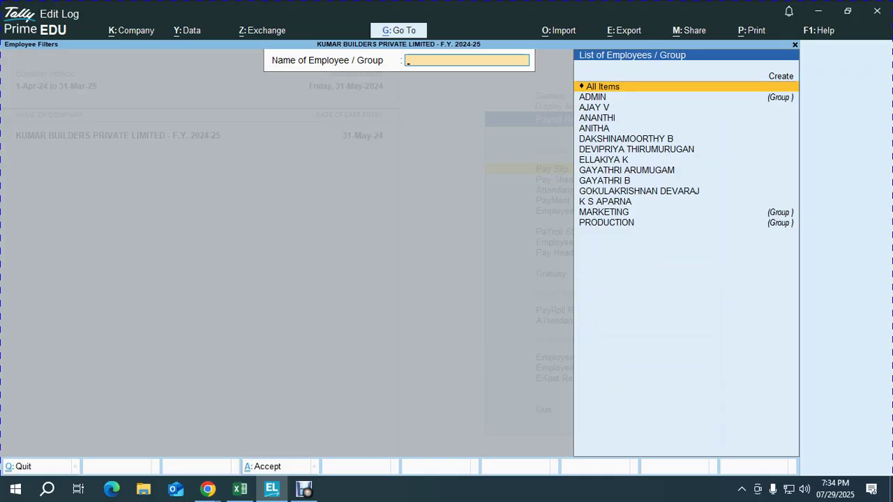
key("Down")
key("Down")
key("Return")
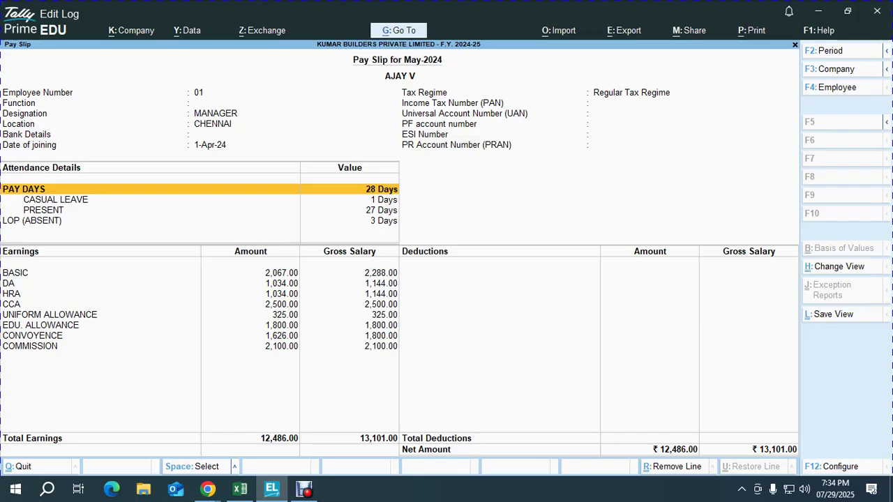
Examine the pay slip's attendance details, from PAY DAYS to LOP (ABSENT), and the BASIC earning
key("Down")
key("Down")
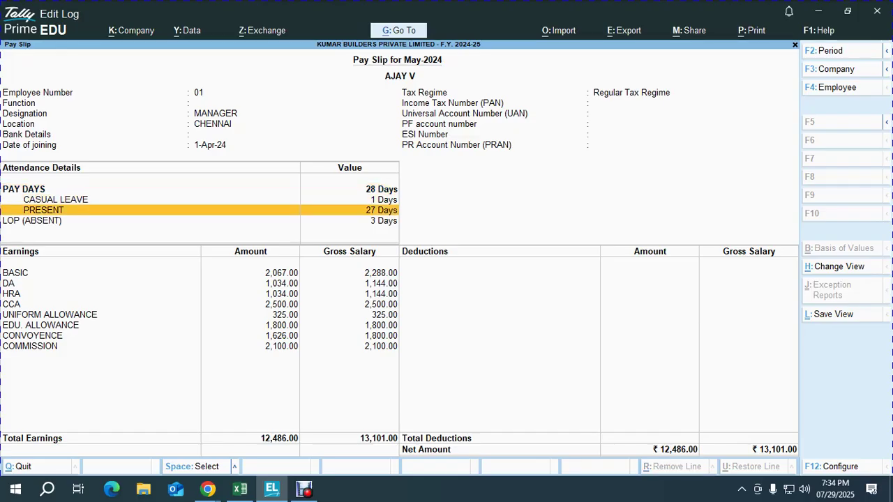
key("Up")
key("Up")
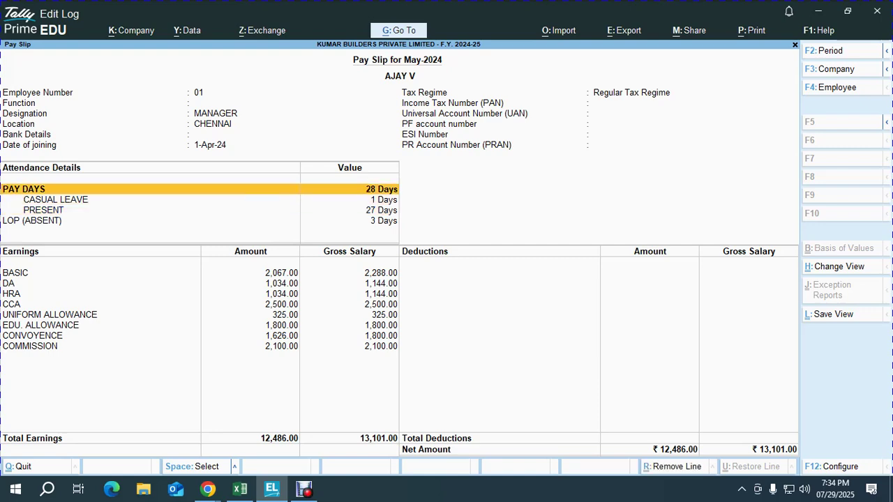
key("Down")
key("Down")
key("Down")
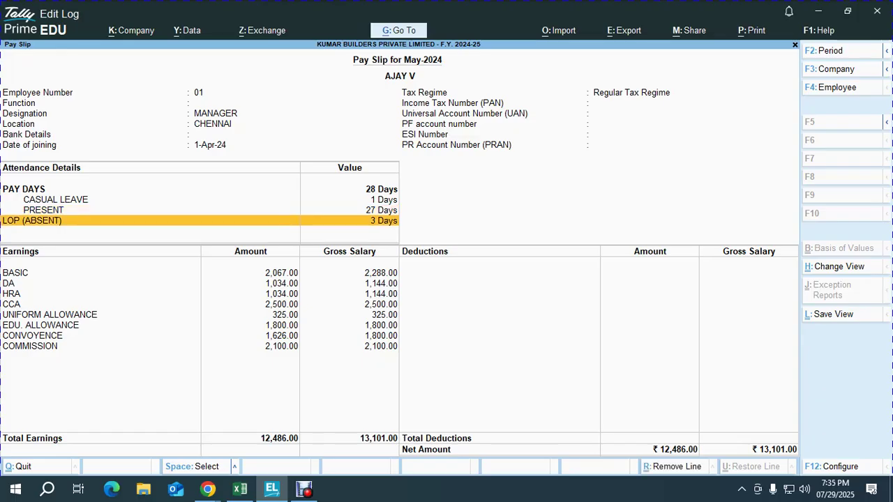
key("Down")
key("Down")
key("Up")
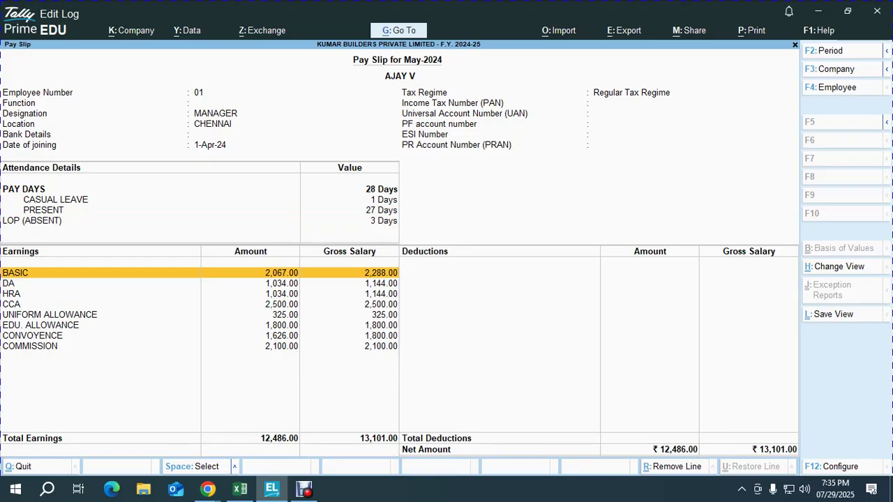
Check the BASIC and DA amounts in the calculator with 2288/31*28 and 2067*50/100
key("ctrl+n")
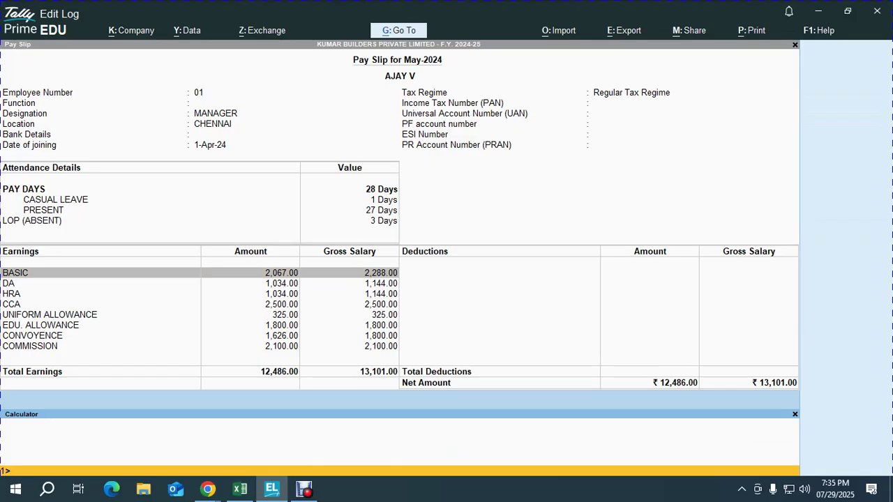
type("2288/31*28")
key("Return")
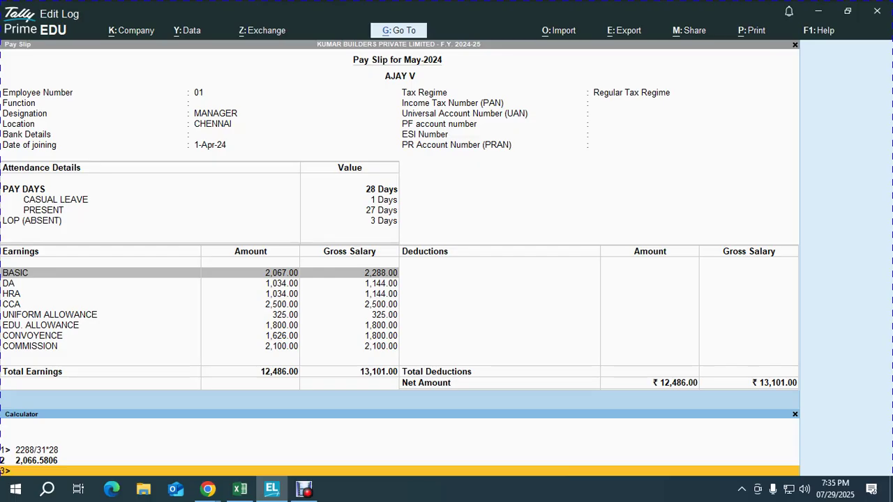
type("2067*50/100")
key("Return")
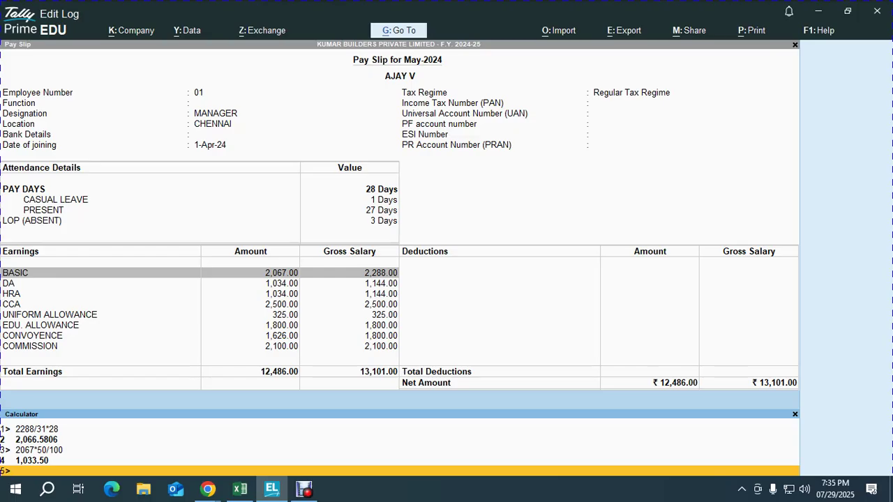
Return to the pay slip and examine its remaining earnings from DA through CONVOYENCE
key("ctrl+n")
key("Down")
key("Down")
key("Down")
key("Down")
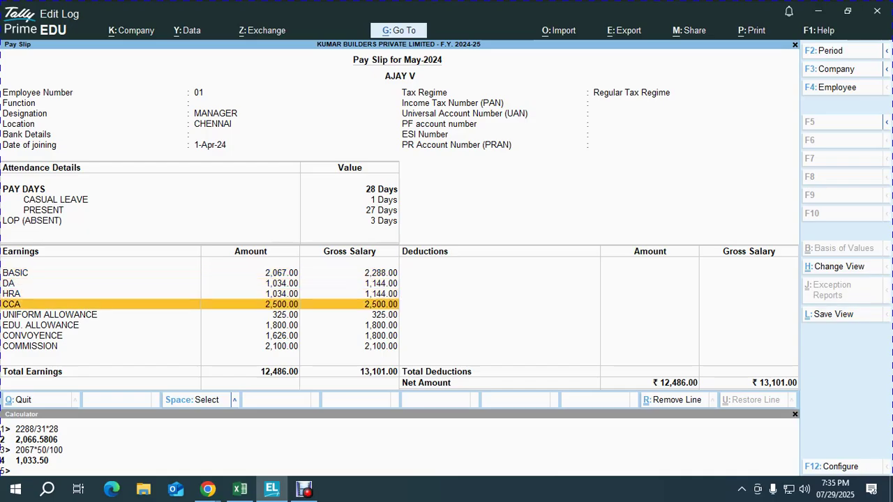
key("Up")
key("Down")
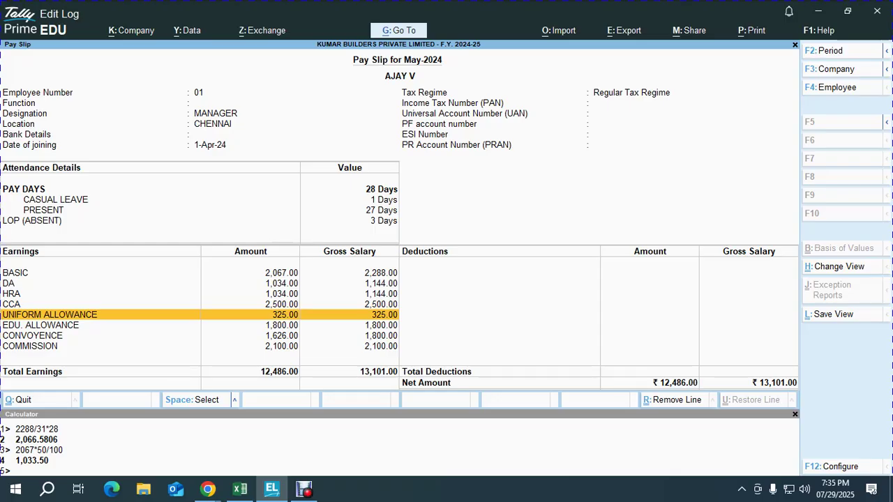
key("alt+Tab")
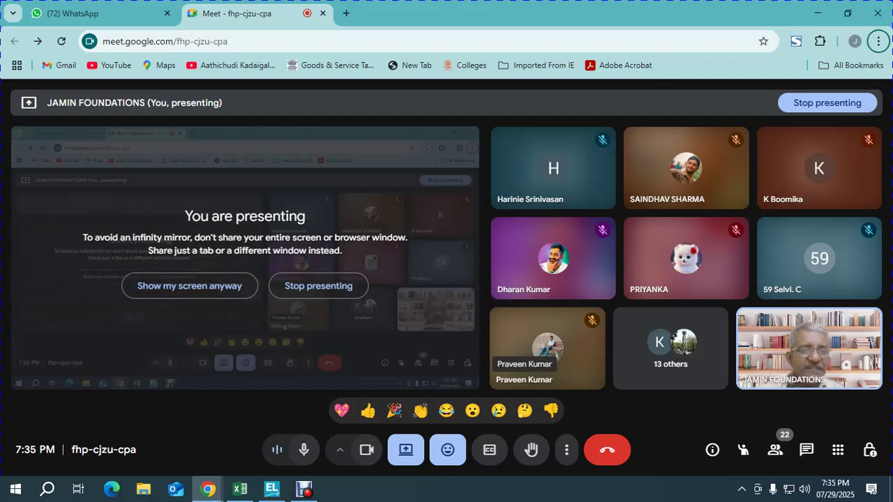
key("alt+Tab")
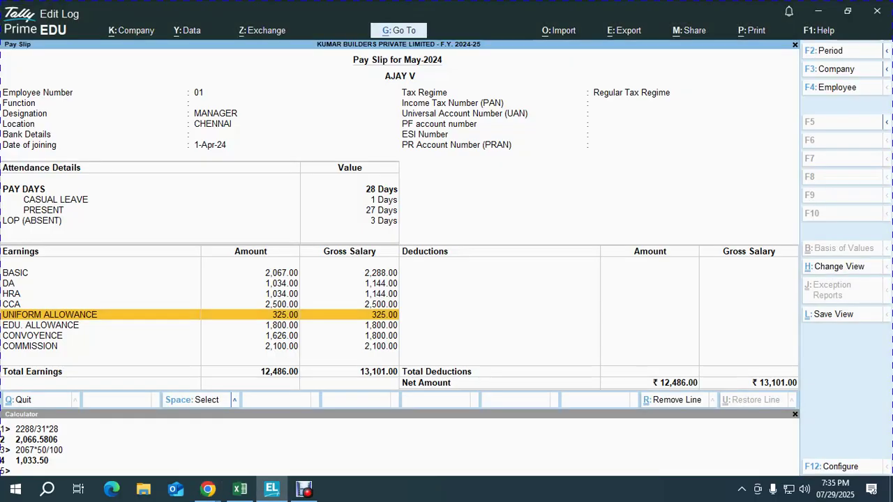
key("Down")
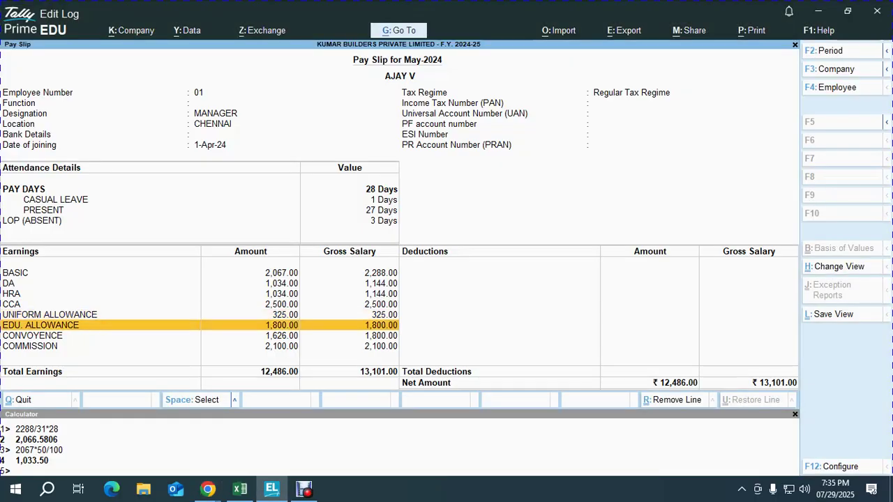
key("Down")
key("alt")
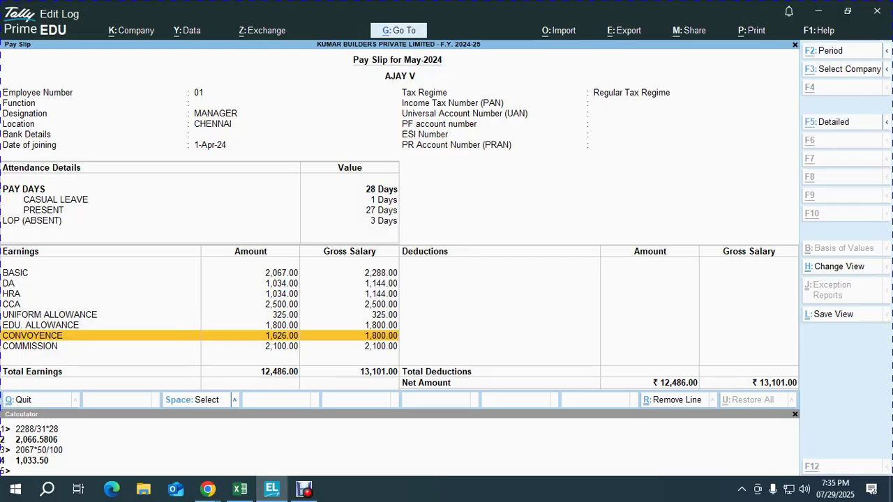
key("alt+Tab")
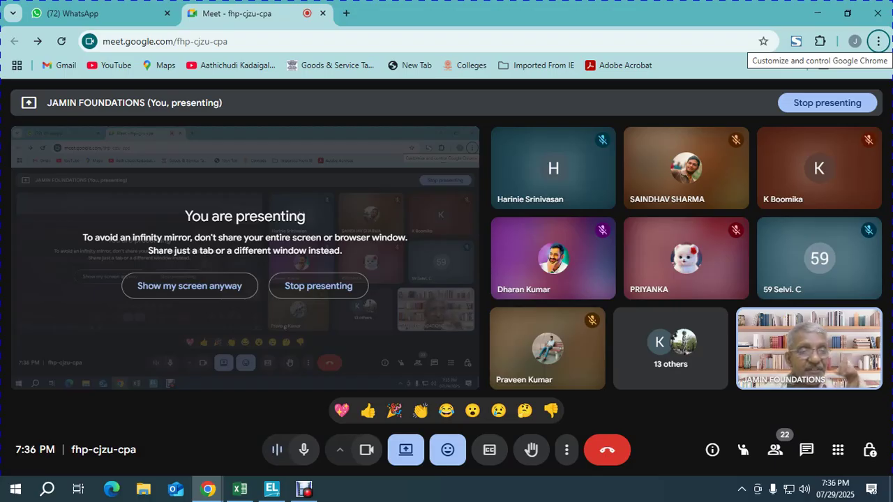
key("alt+Tab")
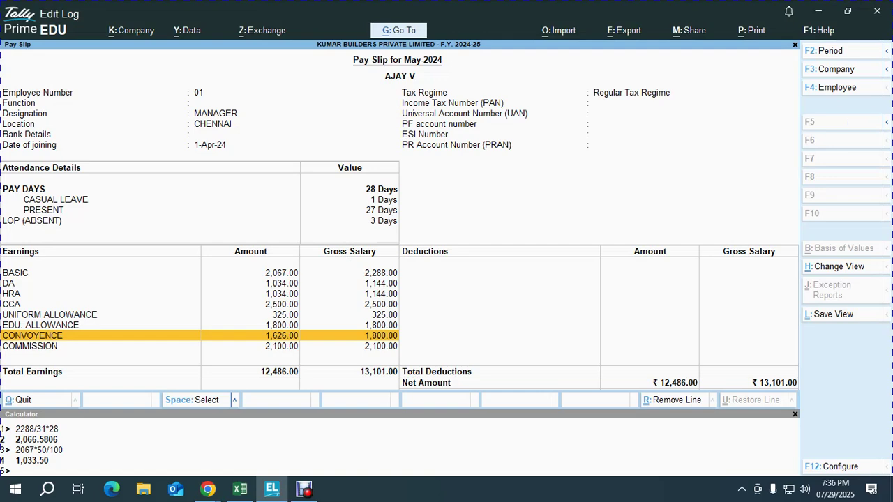
Check the CONVOYENCE amount in the calculator with 1800/31*28, and switch to the Google Meet call
key("ctrl+n")
type("18")
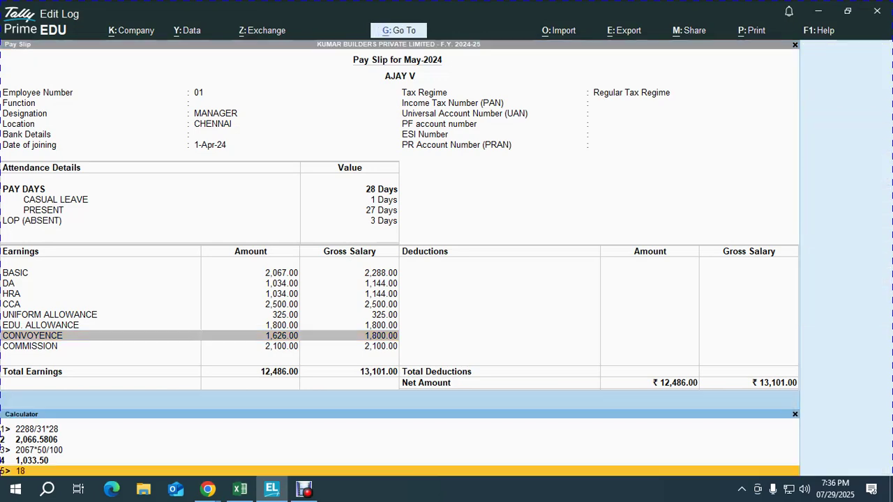
type("00/31*28")
key("Return")
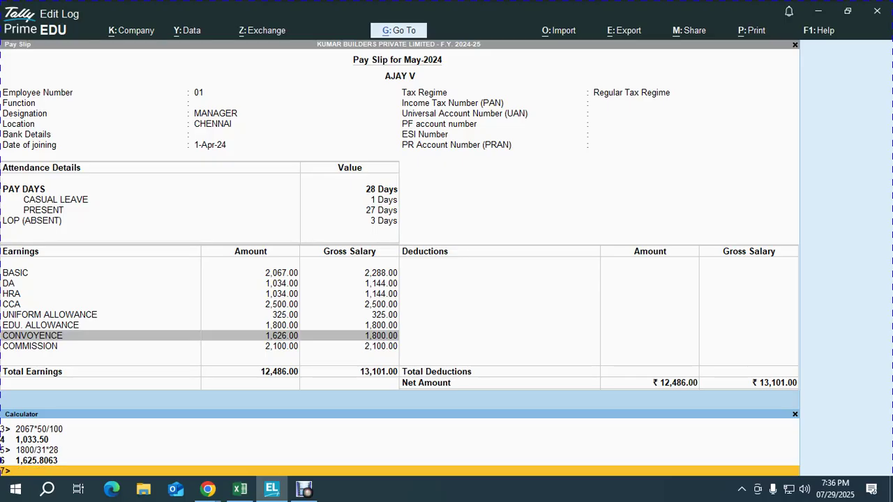
key("Escape")
key("alt+Tab")
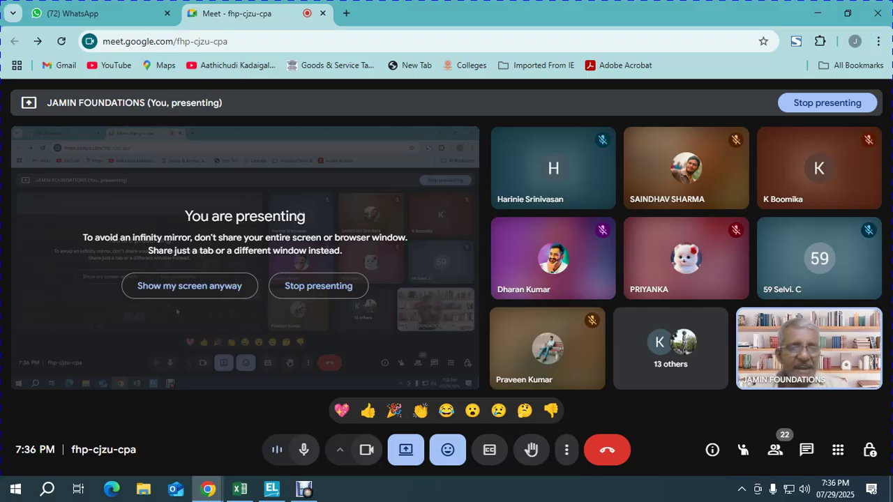
Switch back to TallyPrime and display the May-2024 pay slip of the second employee in the list
key("alt+Tab")
key("F4")
key("Down")
key("Down")
key("Down")
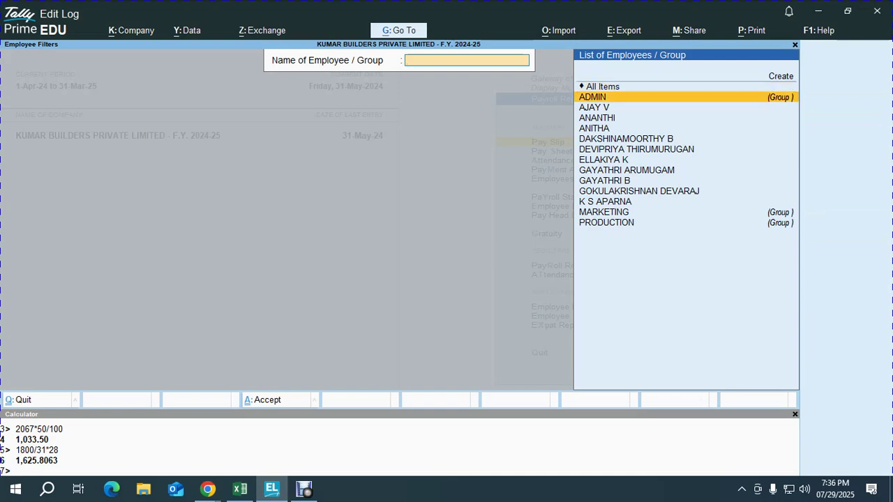
key("Return")
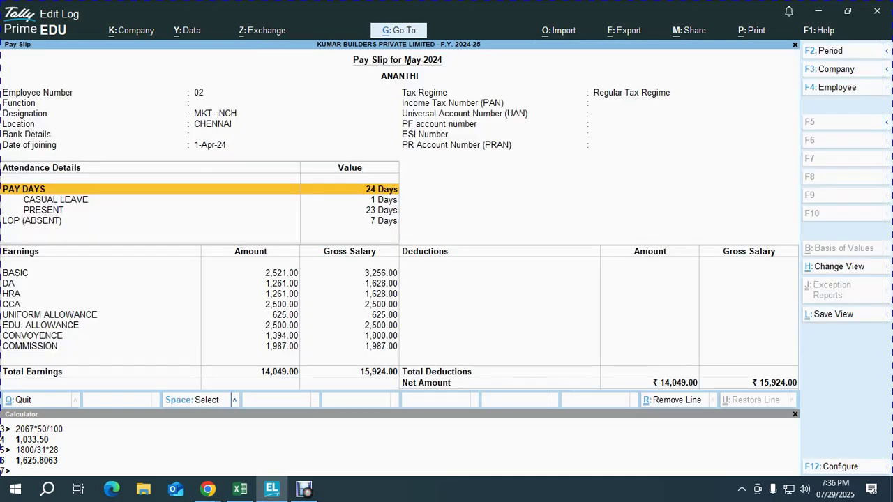
Display the May-2024 pay slip of the third employee in the list, and return to the payroll reports
key("F4")
key("Down")
key("Down")
key("Down")
key("Down")
key("Return")
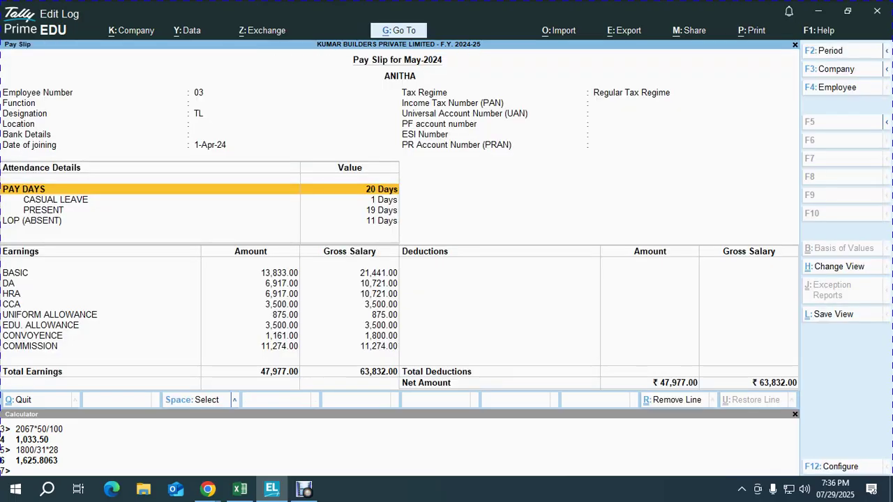
key("F4")
key("Escape")
key("Escape")
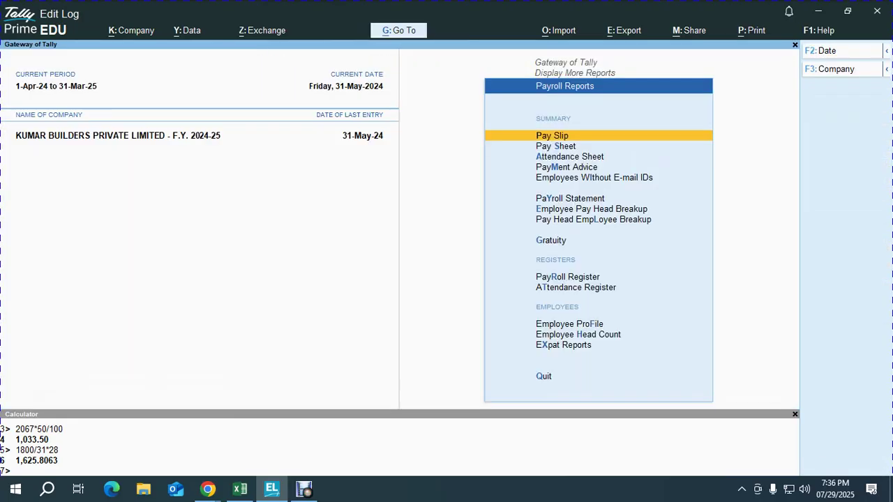
Open the Pay Sheet for All Items, covering all employees
key("Down")
key("Return")
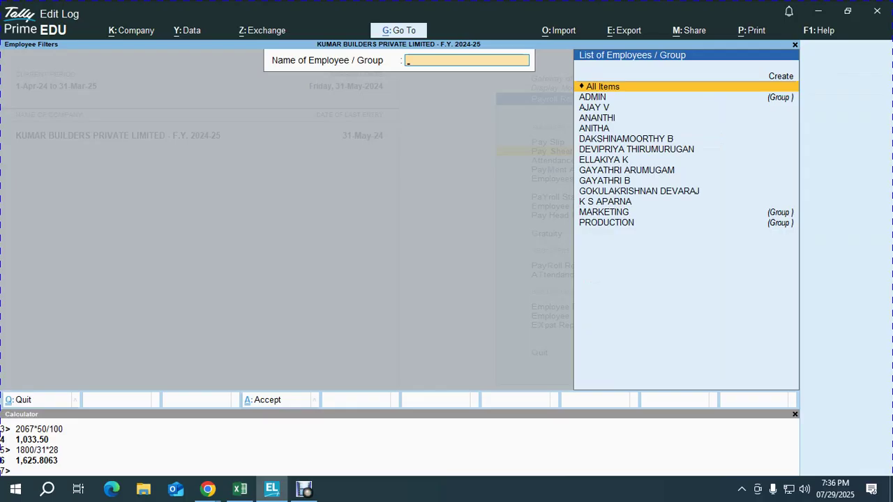
key("Return")
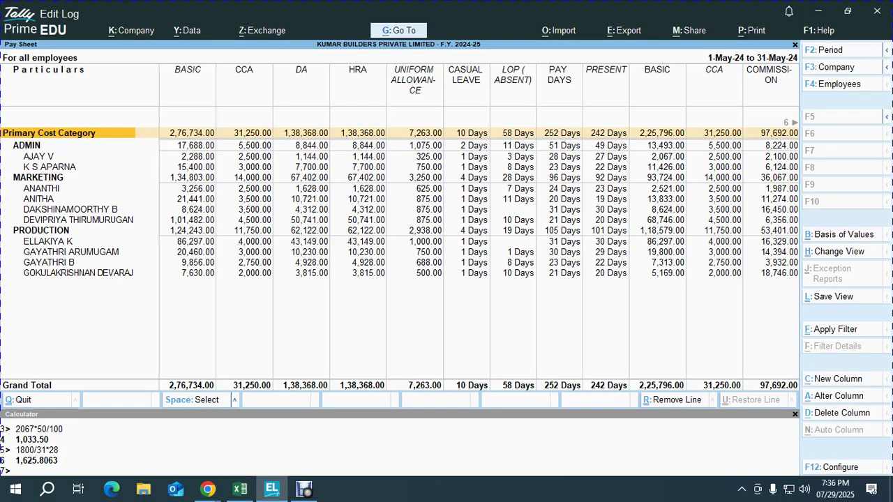
Examine the Pay Sheet's gross salary and attendance columns along the Primary Cost Category row, up to the second BASIC column
key("Right")
key("Right")
key("Right")
key("Right")
key("Right")
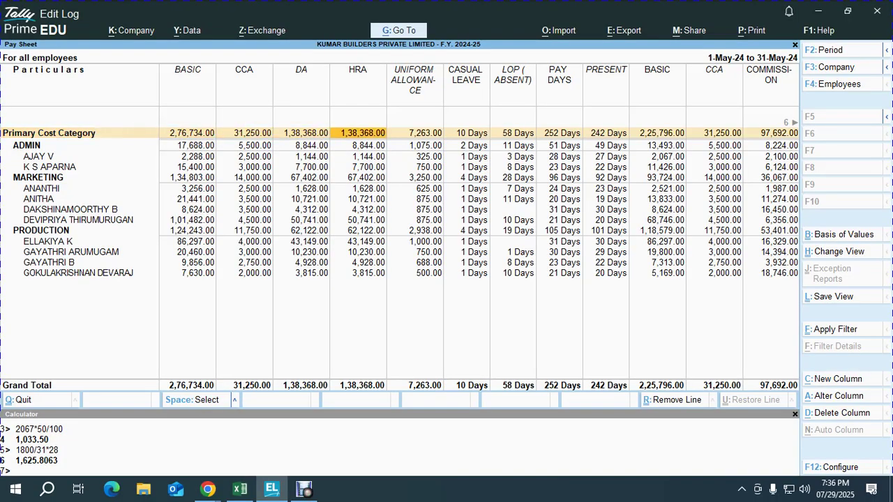
key("Right")
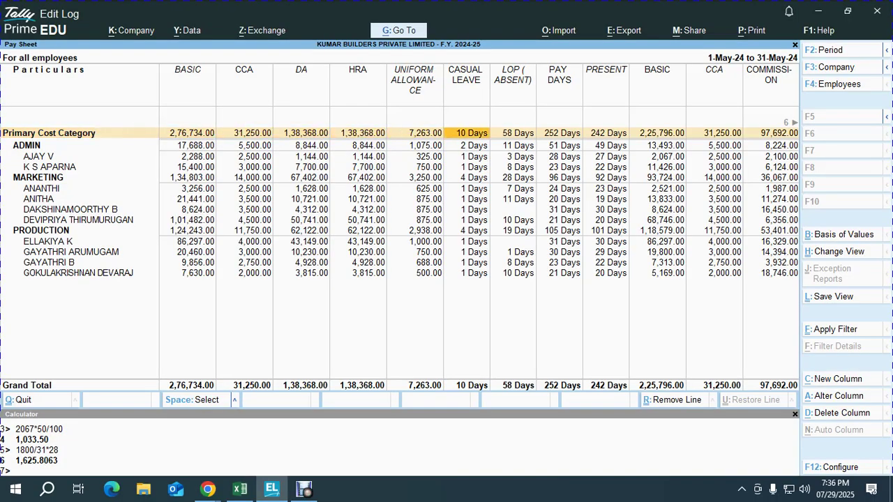
key("Right")
key("Right")
key("Right")
key("Right")
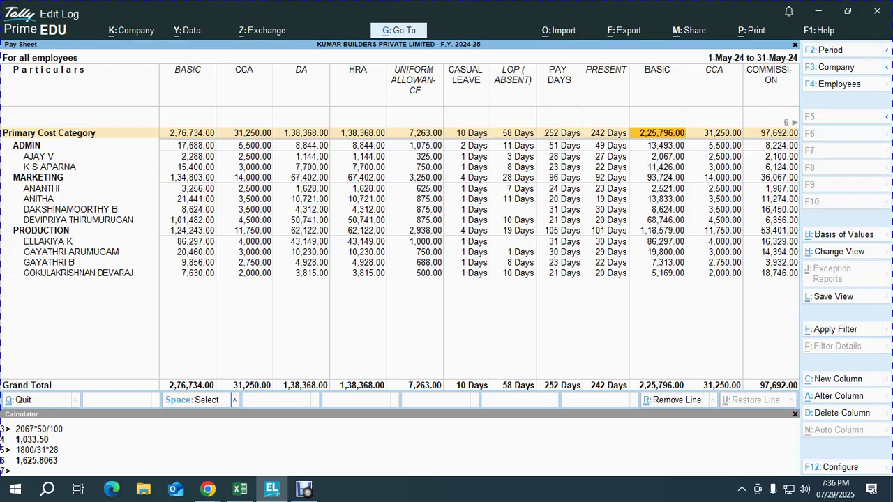
key("Left")
key("Left")
key("Left")
key("Left")
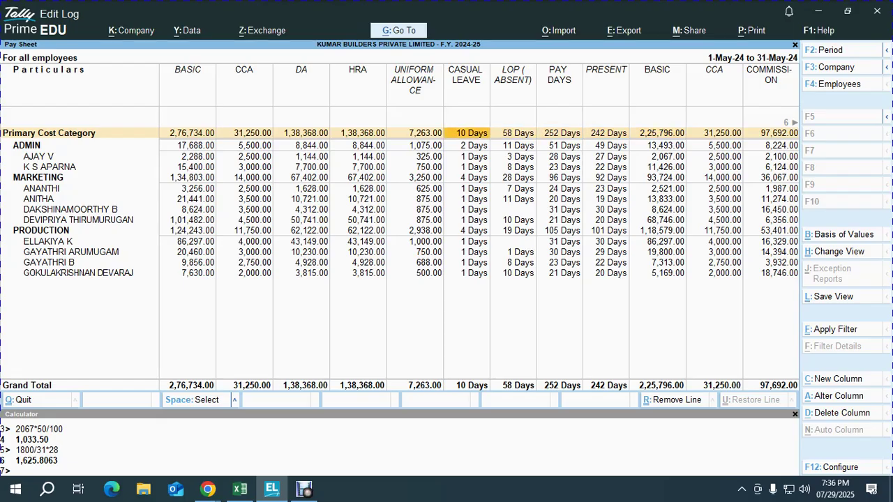
Set Show Gross Salary to No in the Pay Sheet configuration
key("F12")
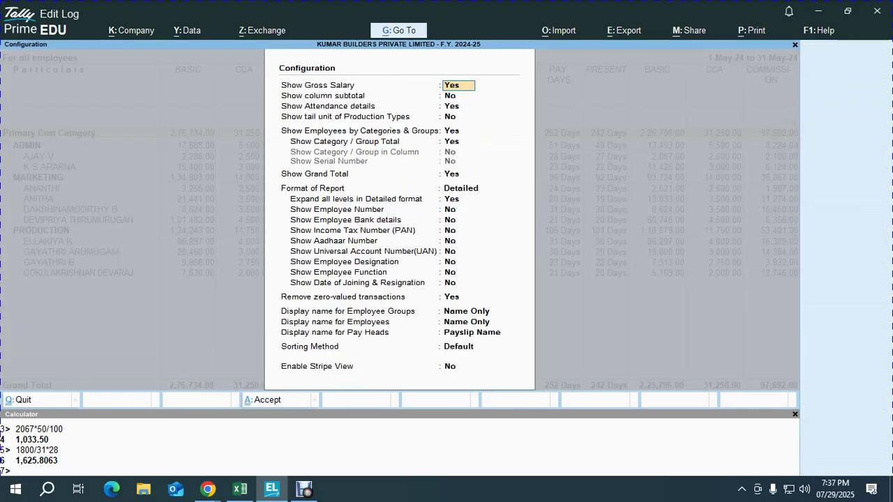
type("N")
key("Return")
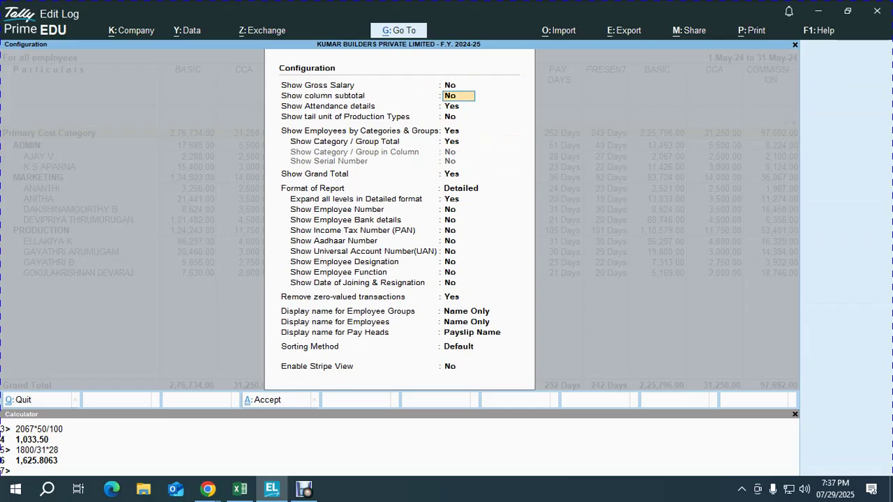
key("Return")
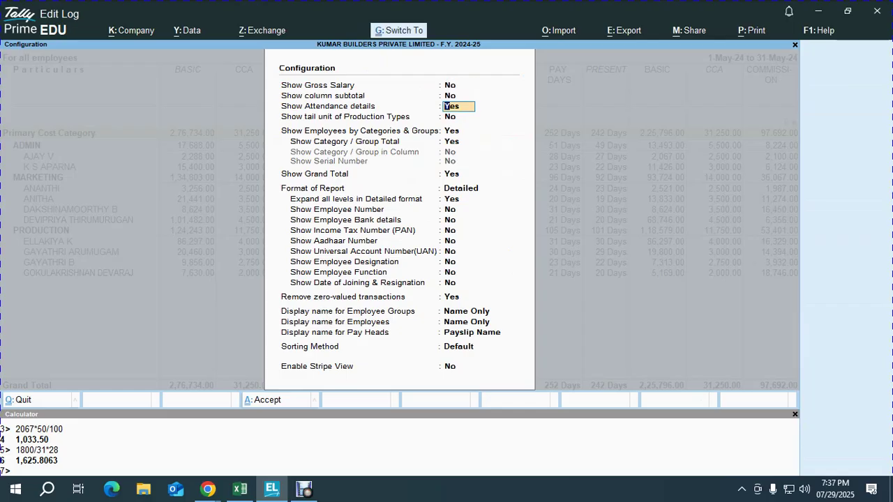
key("ctrl+a")
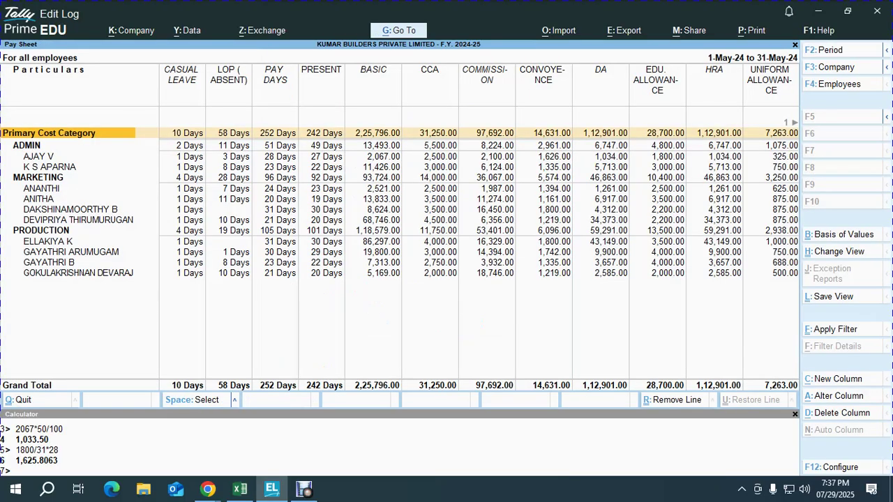
Examine the Pay Sheet's attendance columns from CASUAL LEAVE to PRESENT along the Primary Cost Category row
key("Right")
key("Right")
key("Right")
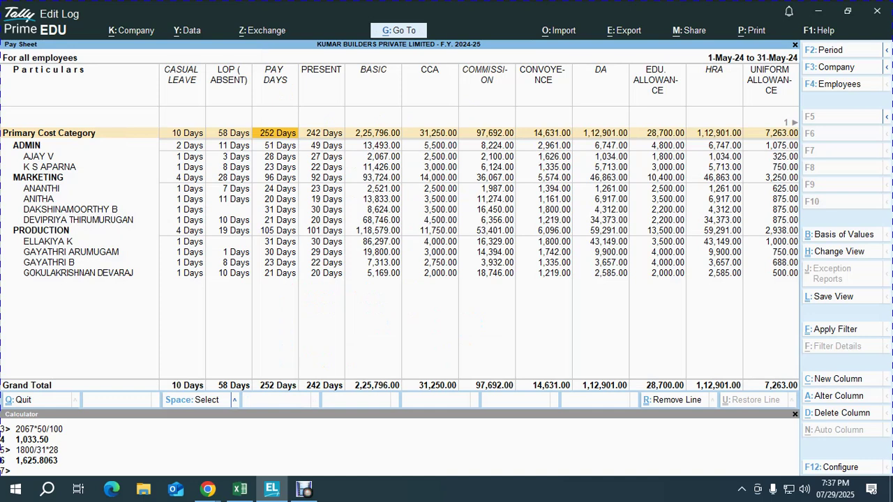
key("Right")
key("Left")
key("Left")
key("Left")
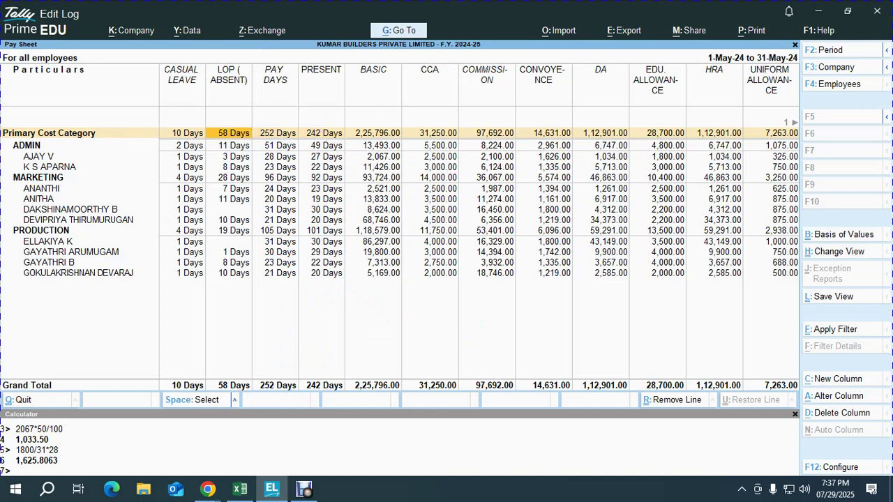
key("Right")
key("Right")
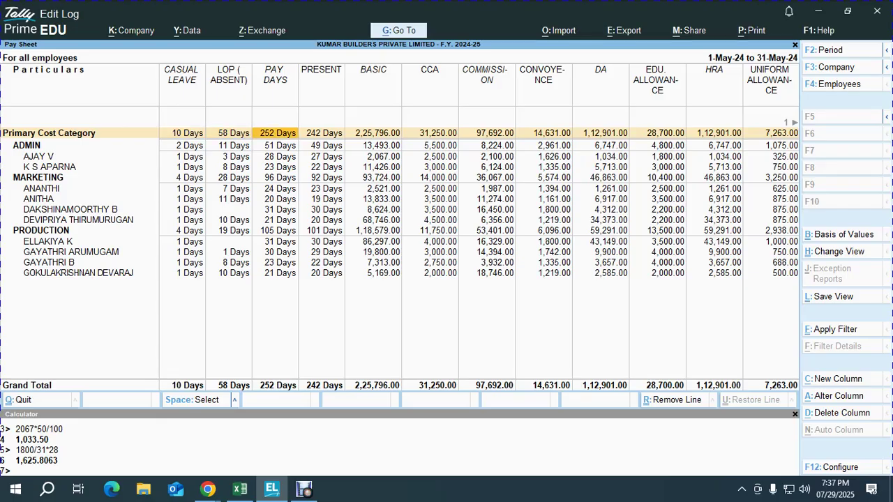
Examine the Pay Sheet's earnings columns through to Net Amount, and close the report
key("Right")
key("Right")
key("Right")
key("Right")
key("Right")
key("Right")
key("Right")
key("Right")
key("Right")
key("Right")
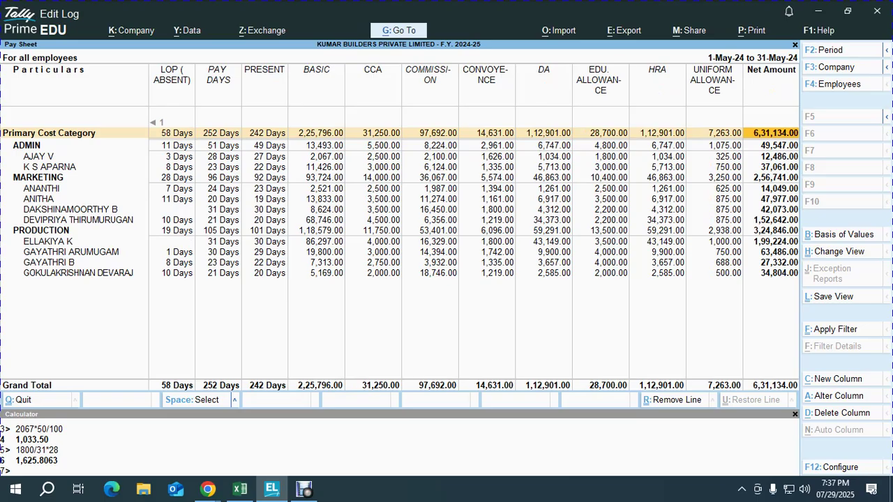
key("Escape")
key("Escape")
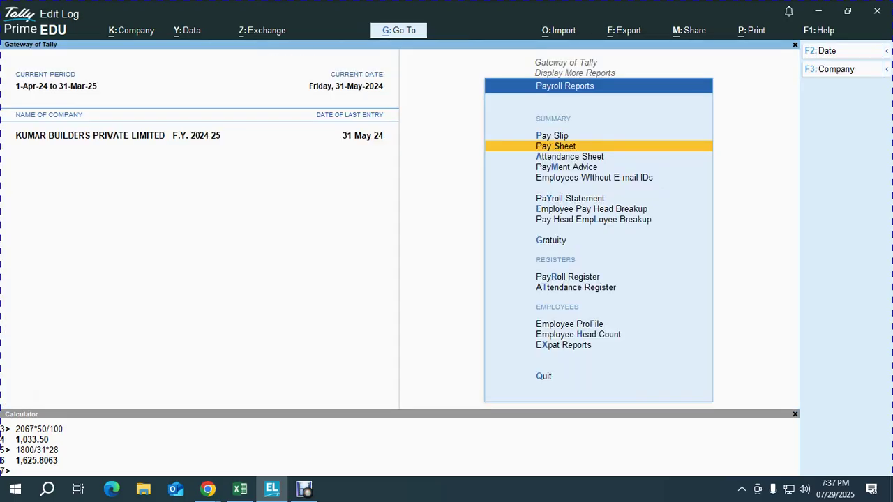
Open the Attendance Sheet for all employees and examine the ADMIN group's attendance figures
key("Down")
key("Return")
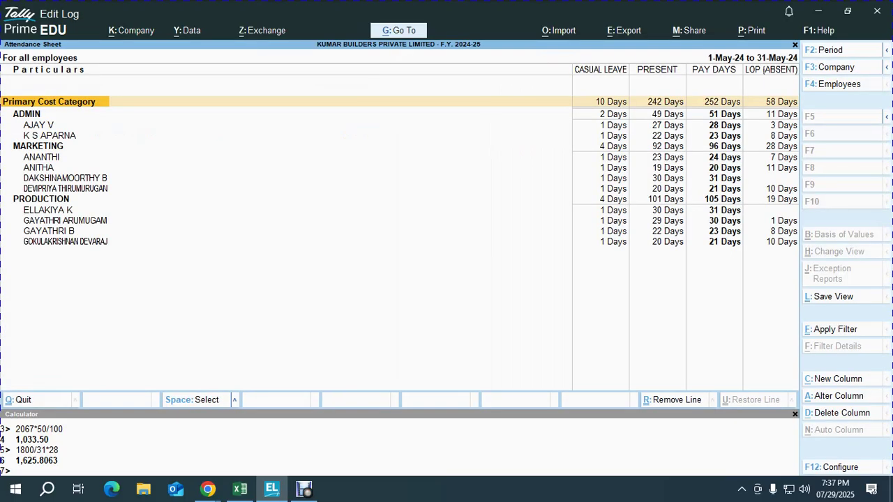
key("Down")
key("Right")
key("Right")
key("Right")
key("Right")
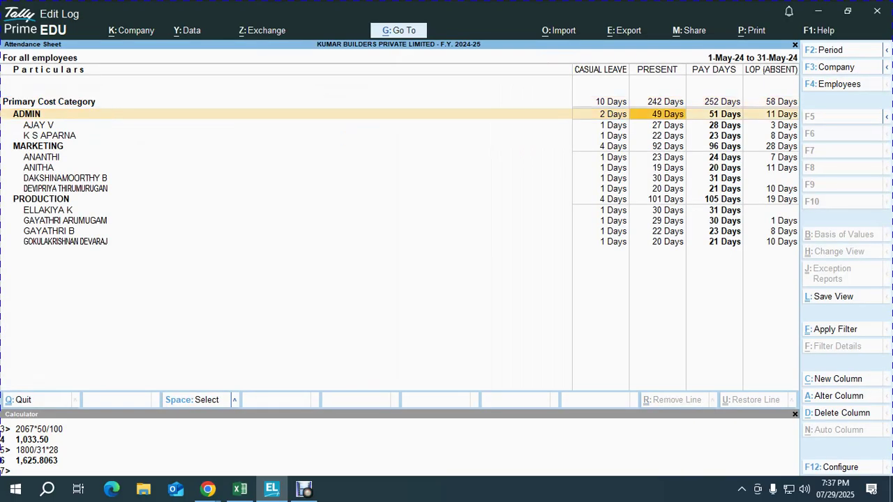
key("Left")
key("Up")
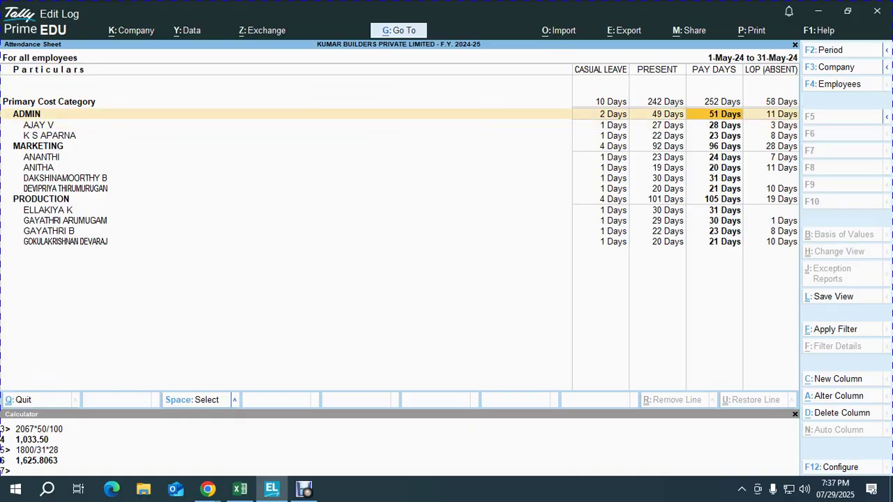
key("Left")
key("Left")
key("Left")
Examine the attendance days of the two employees in the ADMIN group
key("Down")
key("Right")
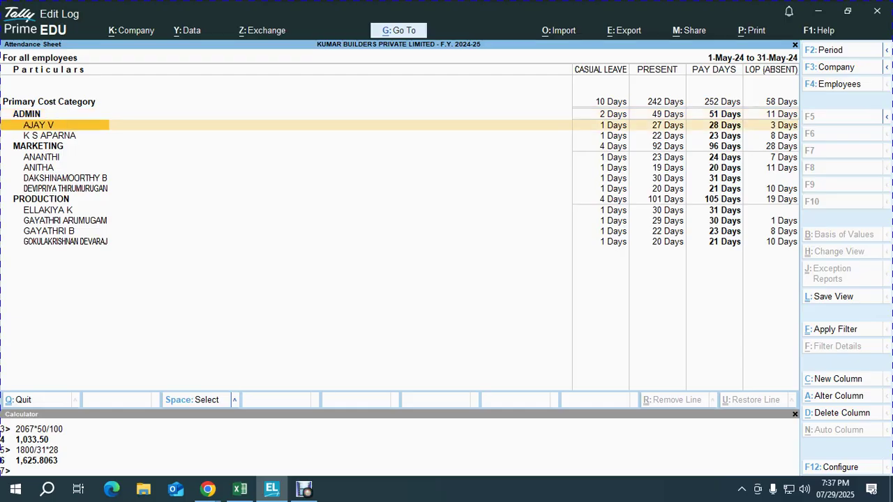
key("Right")
key("Right")
key("Right")
key("Left")
key("Down")
key("Up")
key("Right")
key("Down")
key("Left")
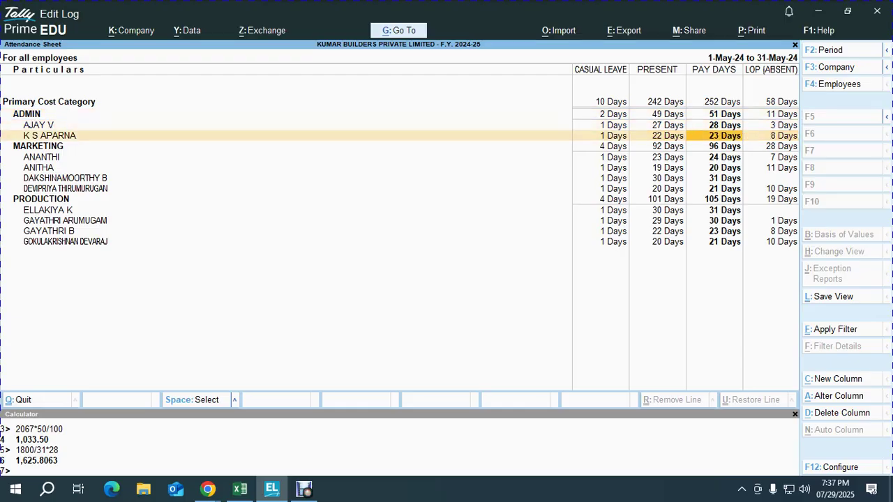
Examine the LOP (ABSENT) column down to the last PRODUCTION employee, and close the Attendance Sheet
key("Right")
key("Down")
key("Down")
key("Down")
key("Down")
key("Down")
key("Down")
key("Down")
key("Down")
key("Down")
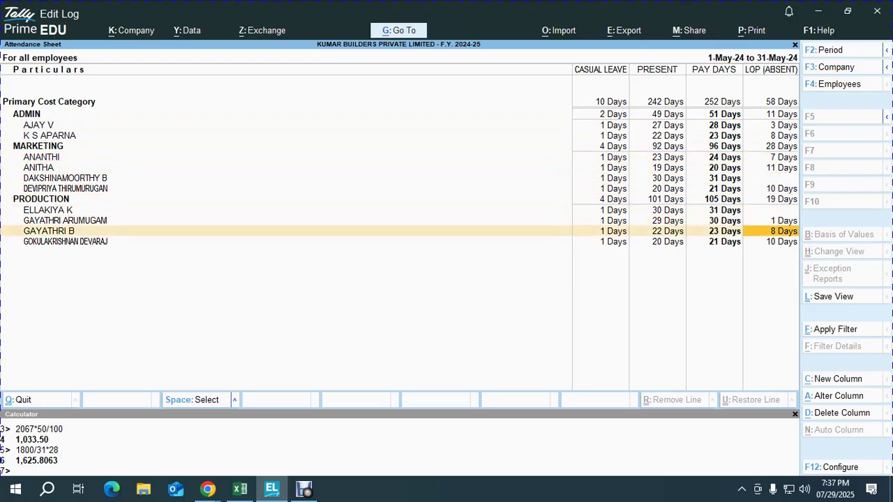
key("Down")
key("Escape")
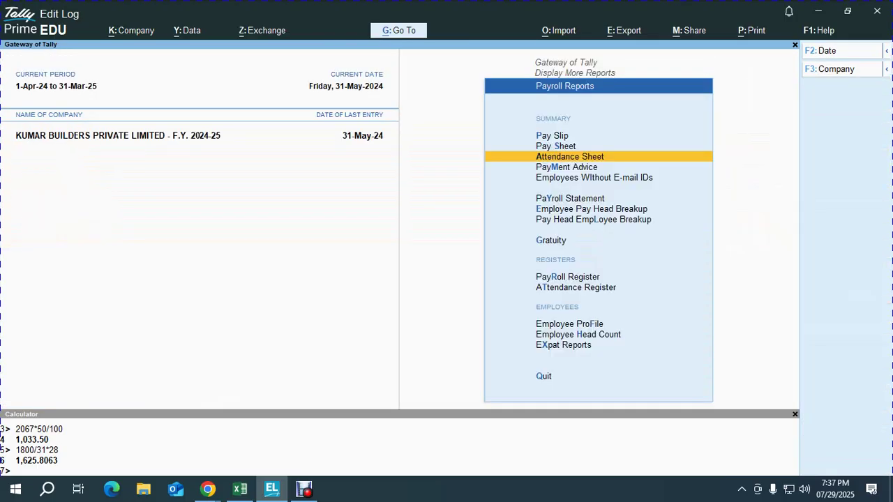
Look through the available payroll reports down to Gratuity, leave them and switch to the Google Meet call
key("Down")
key("Down")
key("Down")
key("Down")
key("Down")
key("Down")
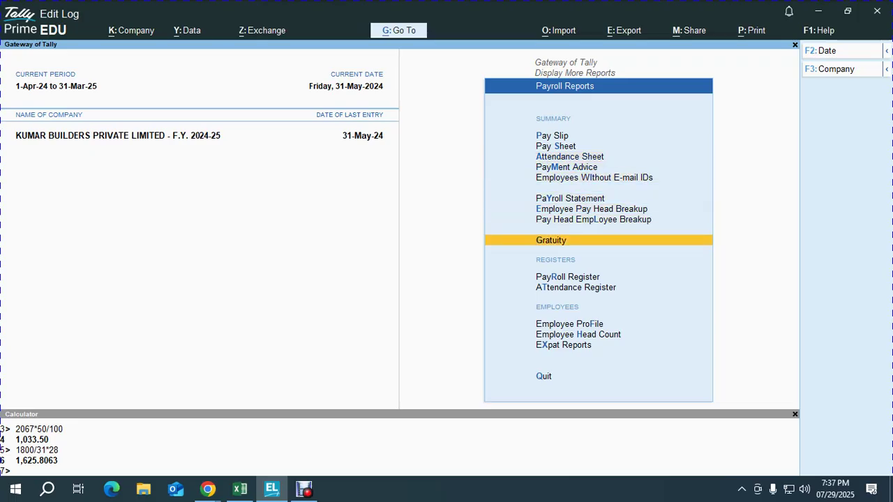
key("Escape")
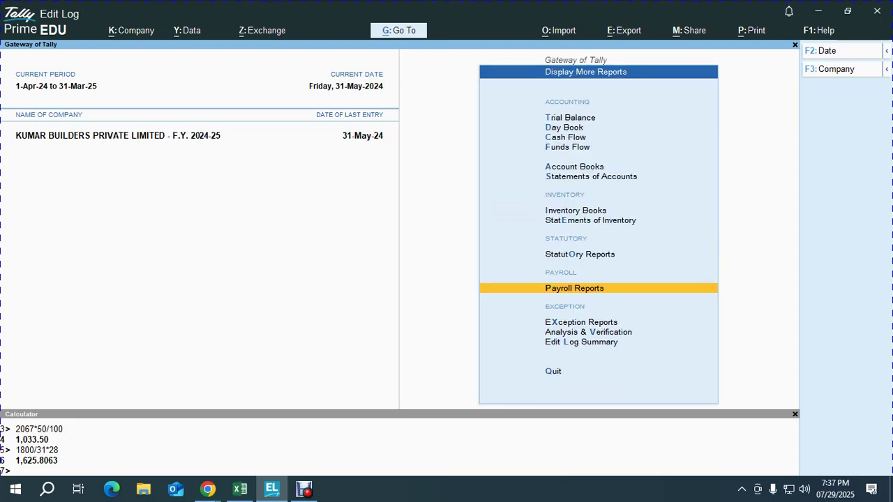
key("alt+Tab")
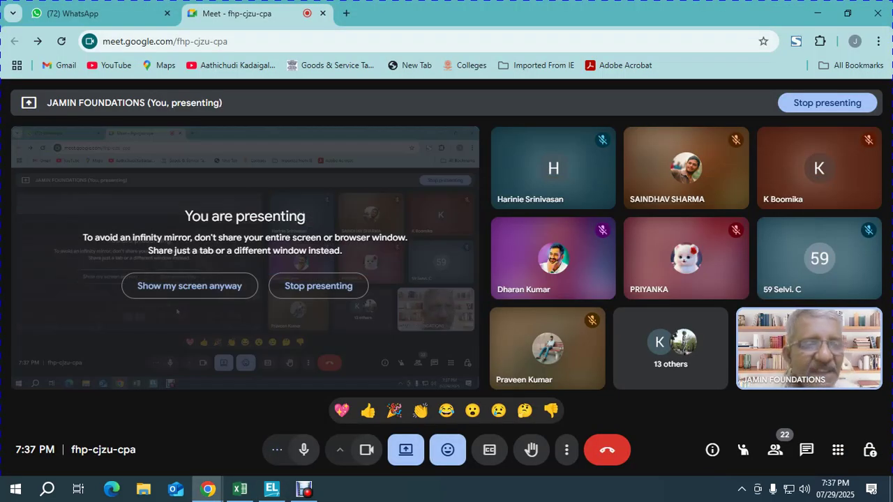